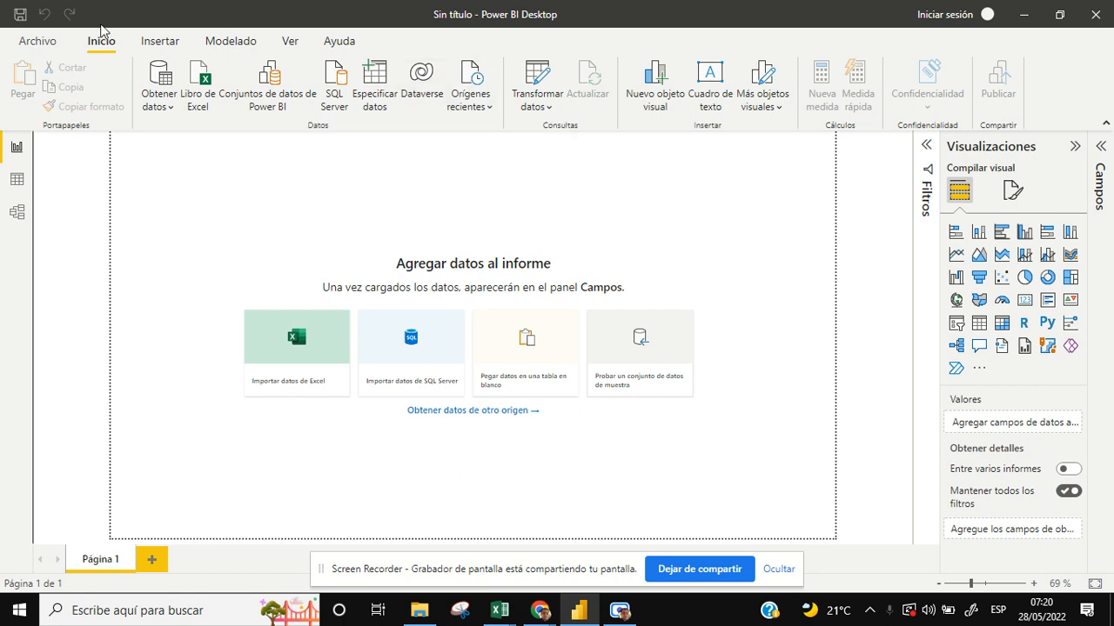
- Expand the Campos pane and look over the insert commands and the report filter options
left_click(166, 45)
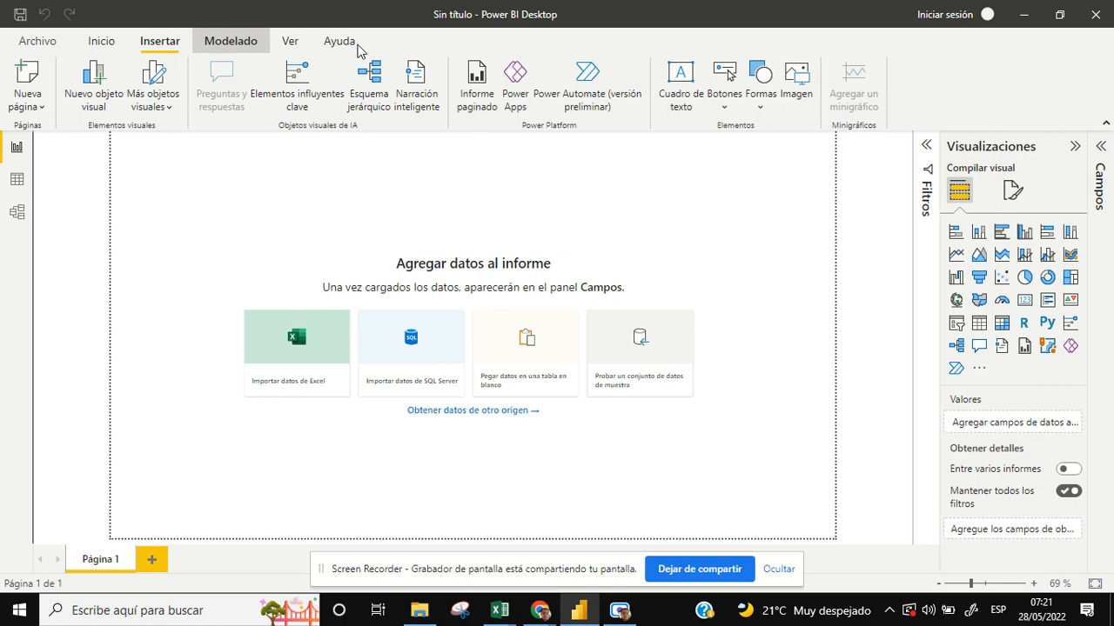
left_click(103, 42)
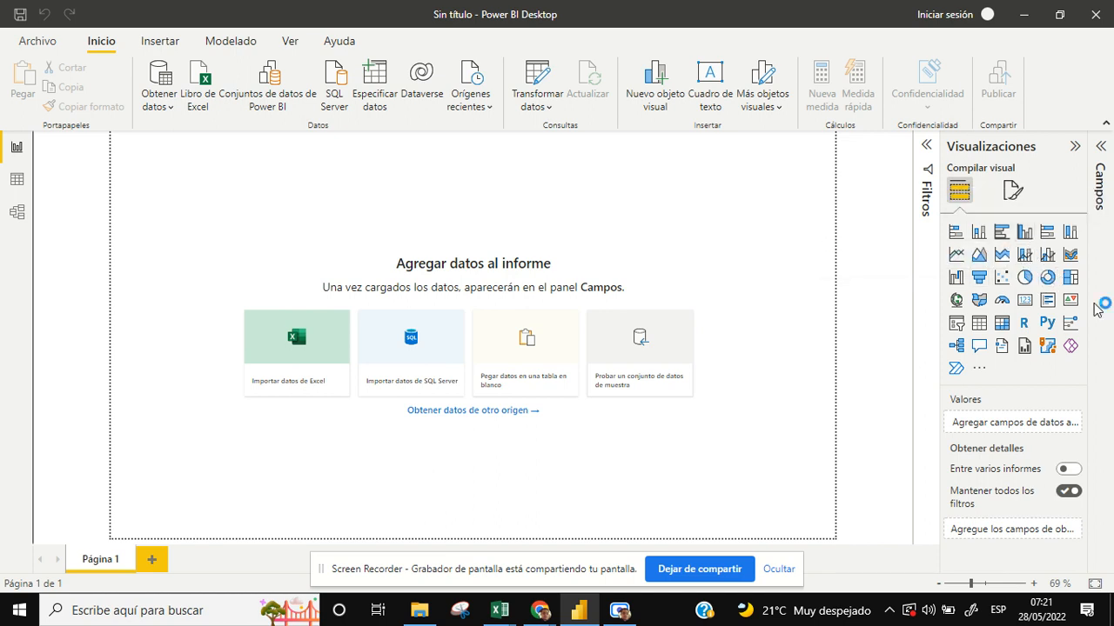
left_click(1100, 146)
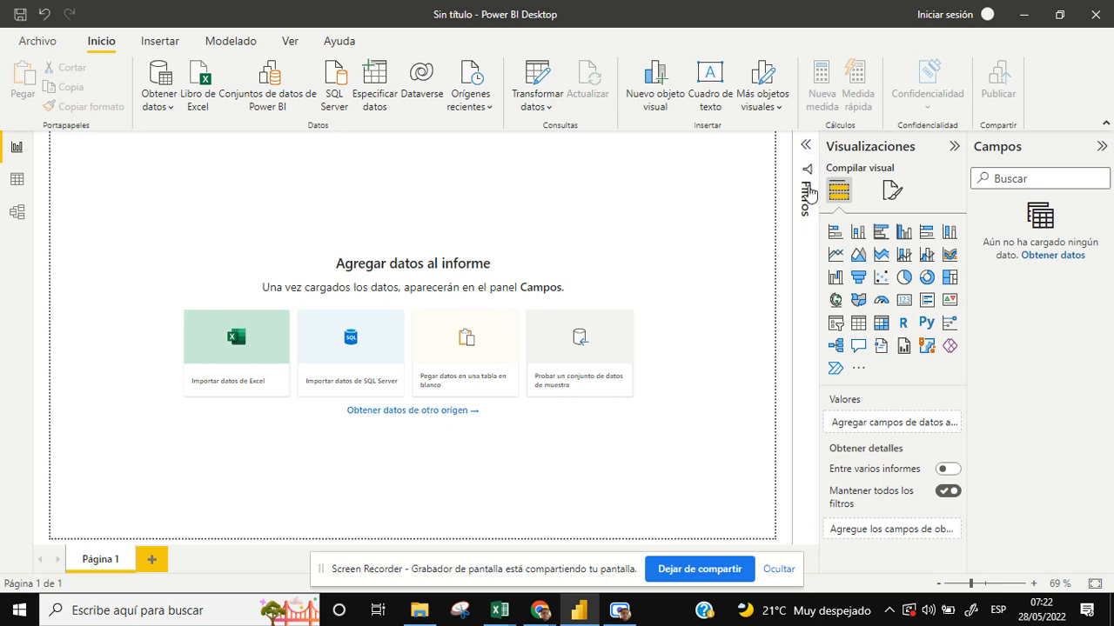
left_click(816, 416)
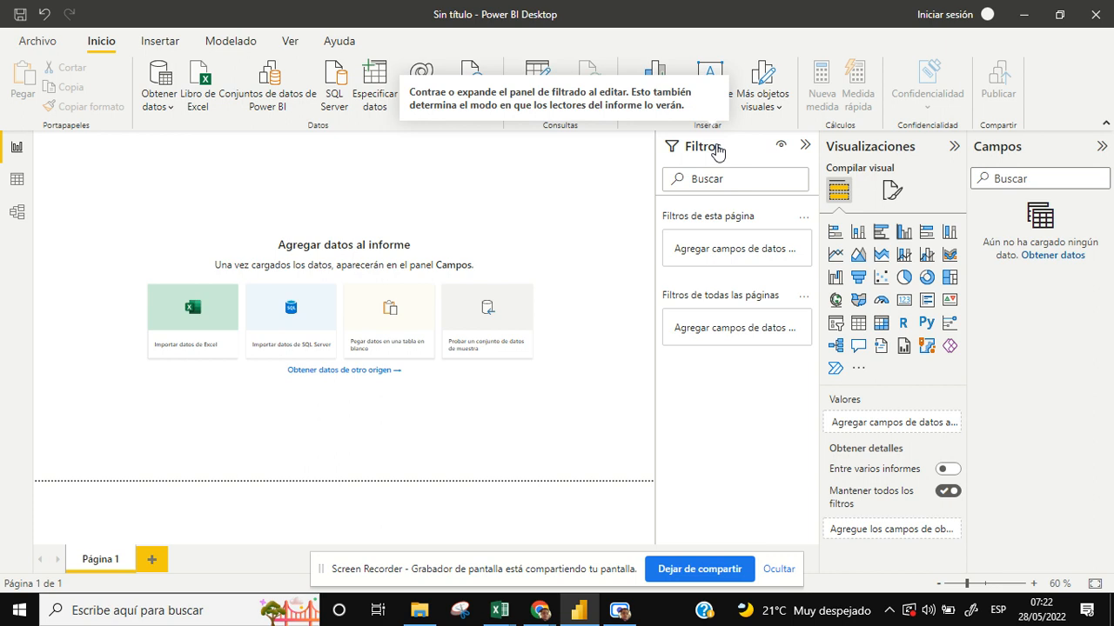
left_click(806, 146)
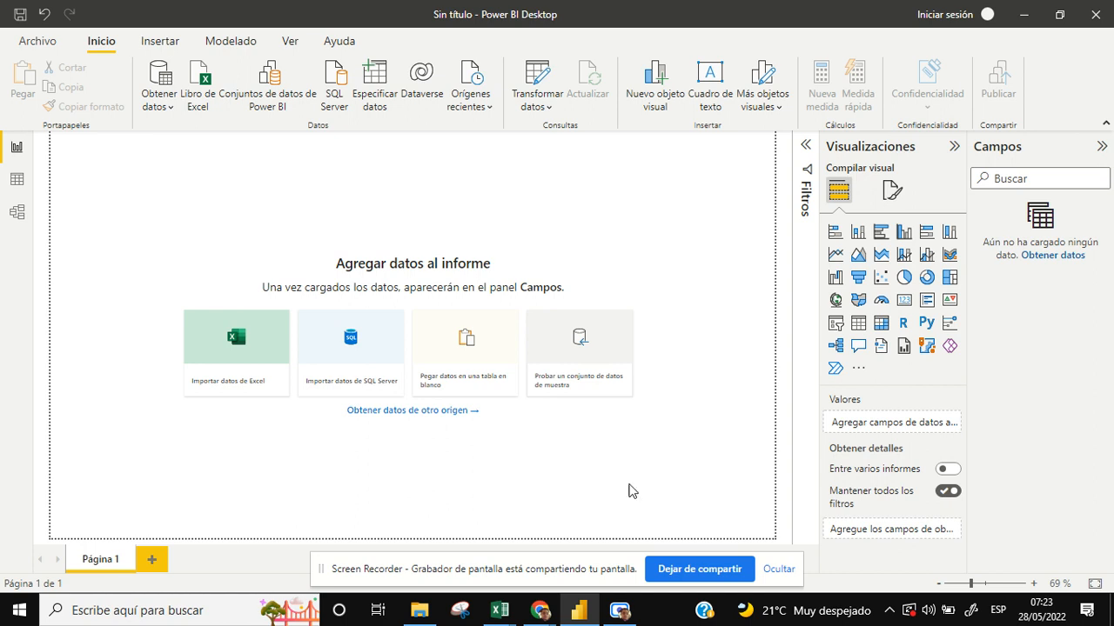
- Examine the empty data and model views, and return to the report view
left_click(16, 183)
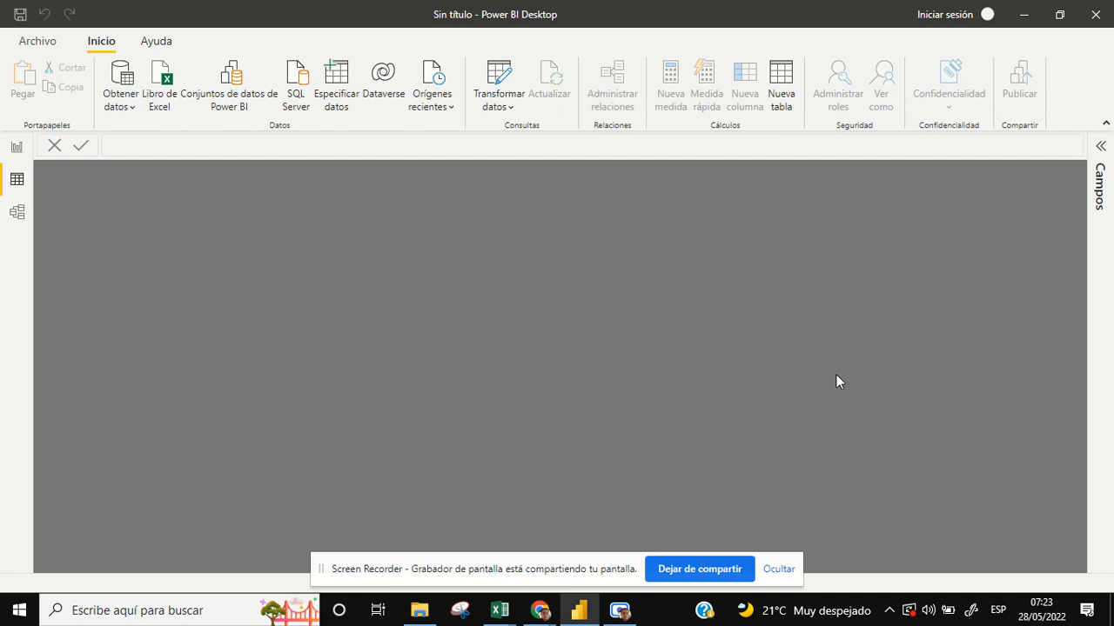
left_click(17, 216)
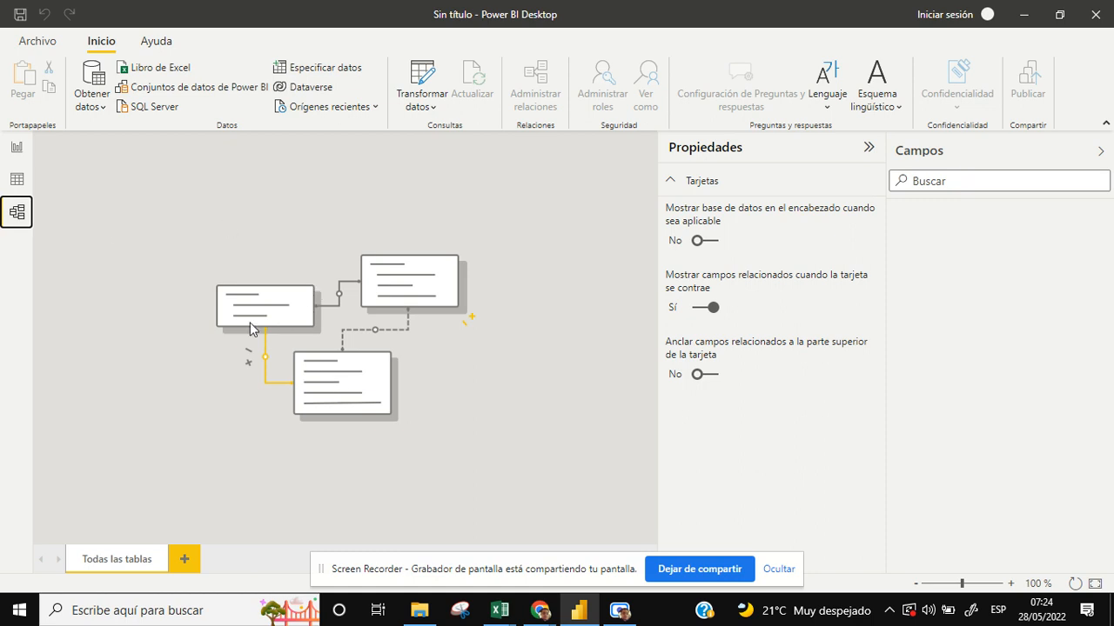
left_click(20, 148)
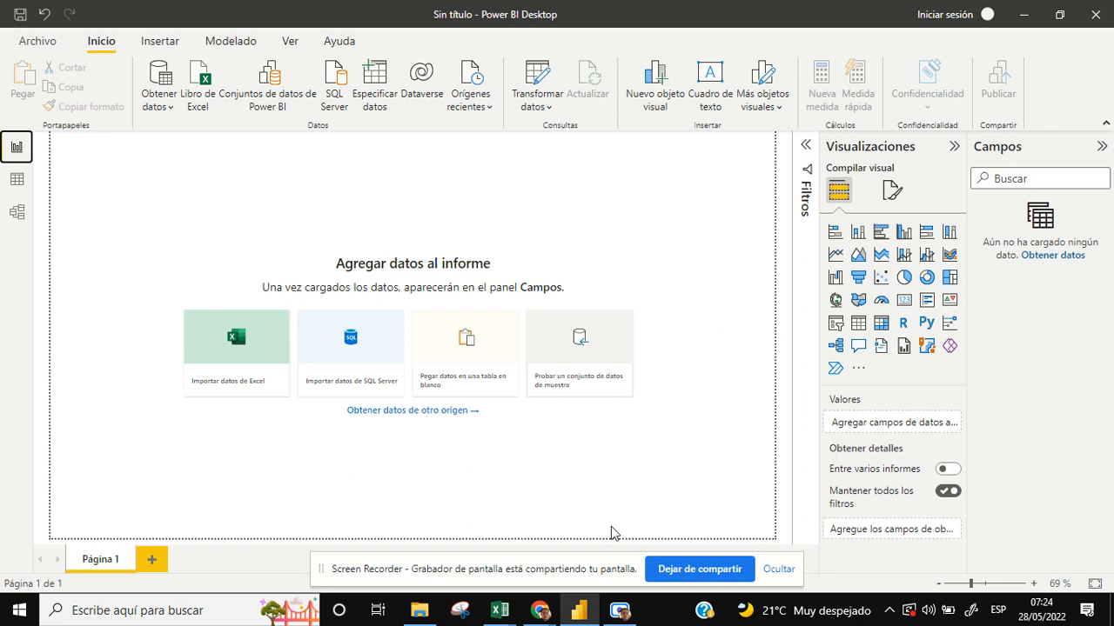
- Switch to Chrome, find the Datos Power BI file on the course page, and return to Power BI Desktop
mouse_move(542, 614)
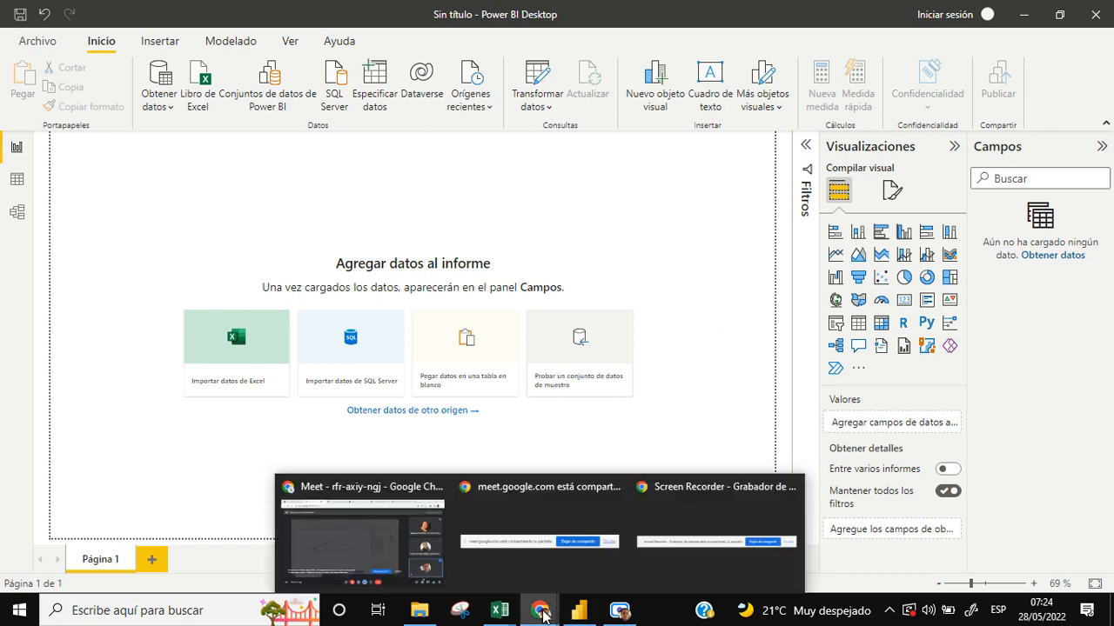
left_click(366, 542)
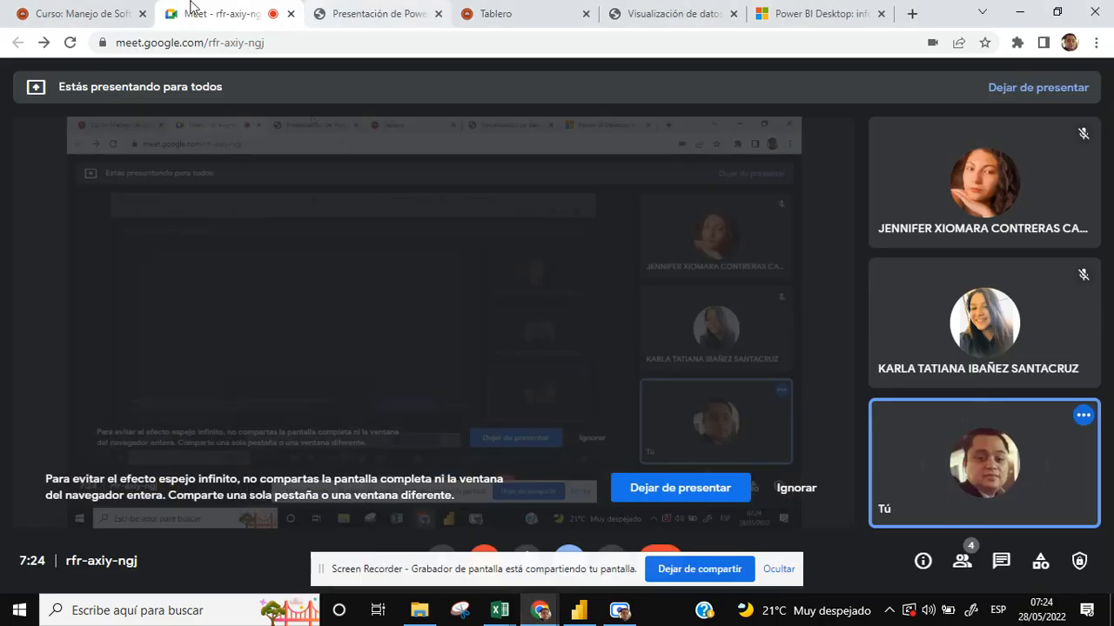
left_click(113, 14)
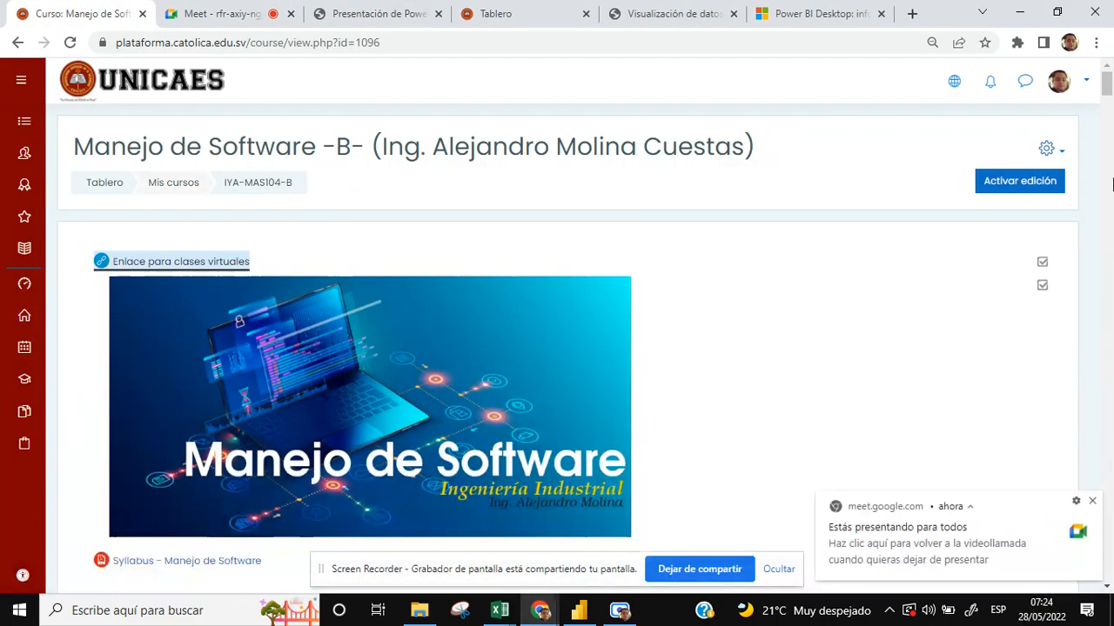
left_click_drag(1107, 86, 1107, 566)
left_click(1093, 503)
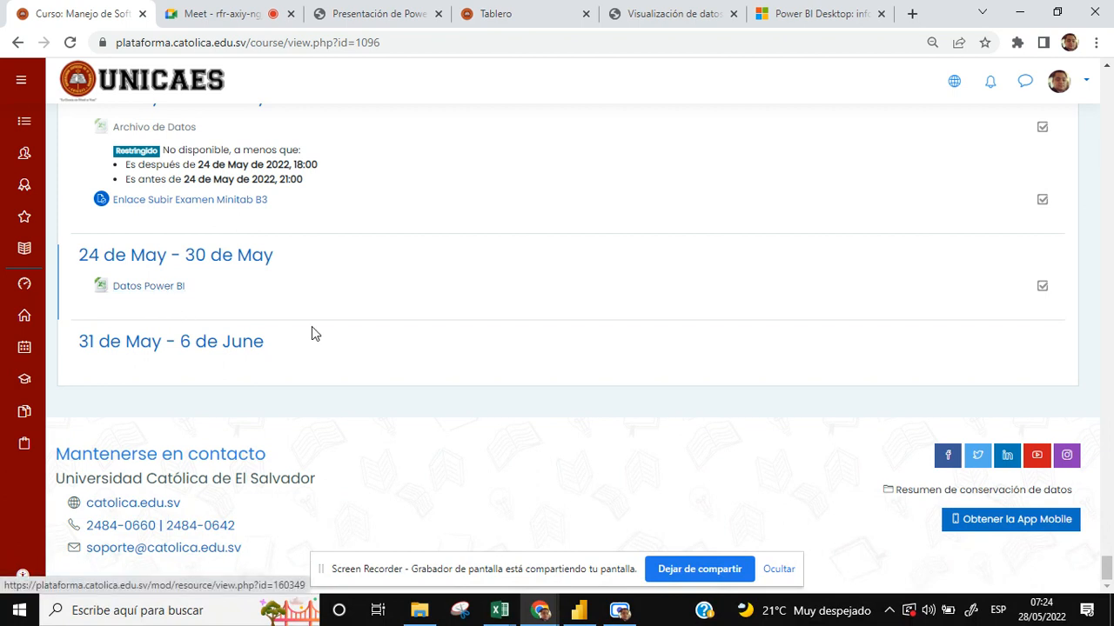
left_click(579, 610)
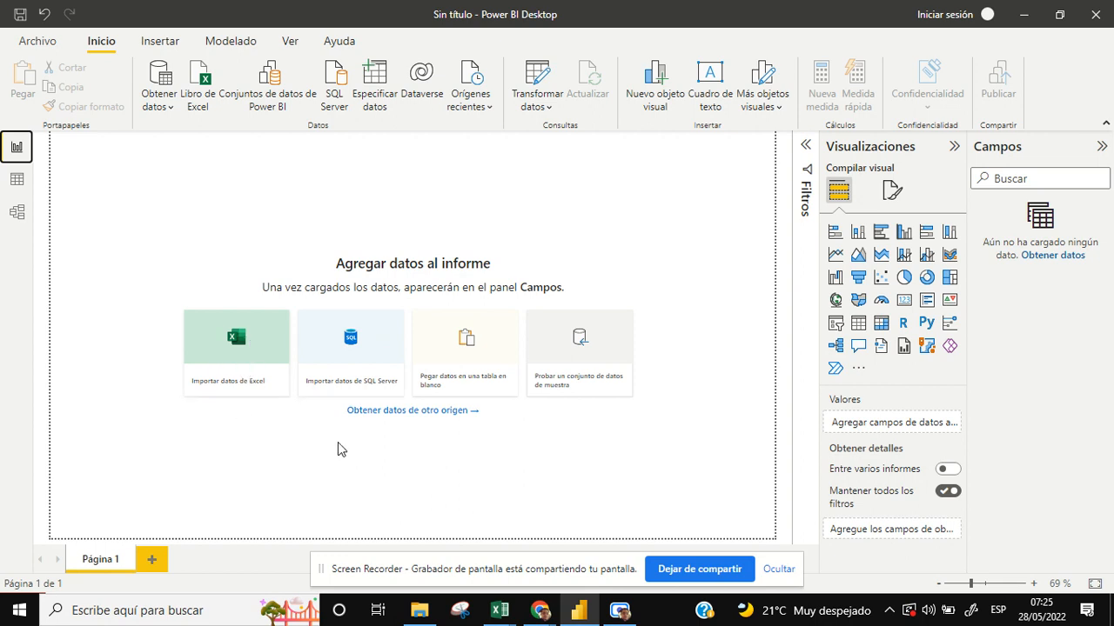
- Connect to the Excel workbook Ventas Videojuegos.xlsx and select its Ventas Videojuegos table for import
left_click(239, 347)
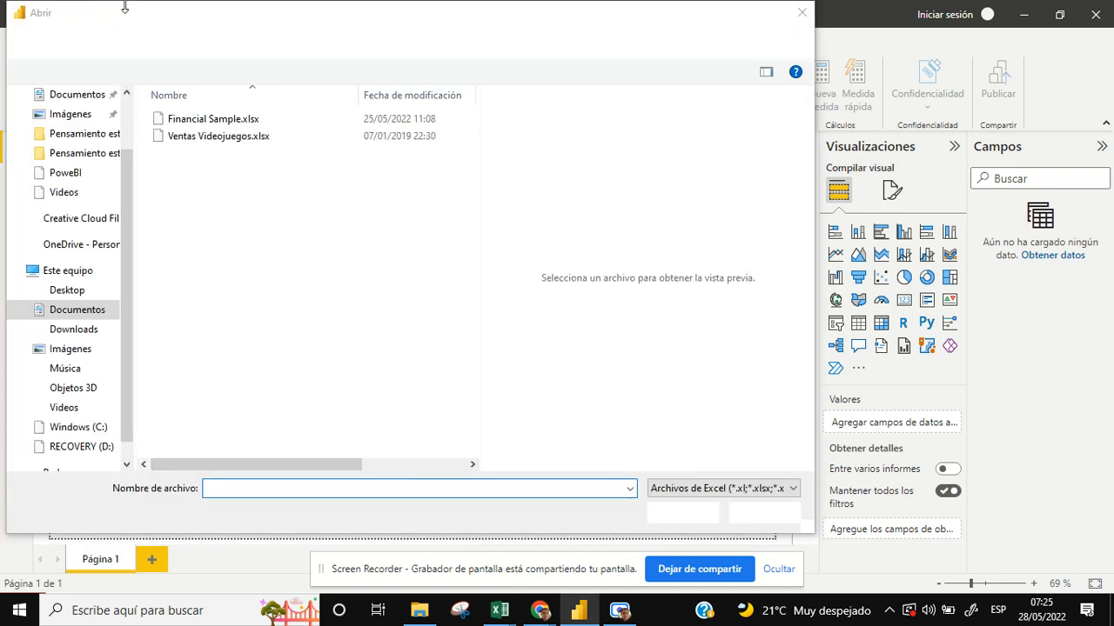
left_click_drag(142, 25, 398, 48)
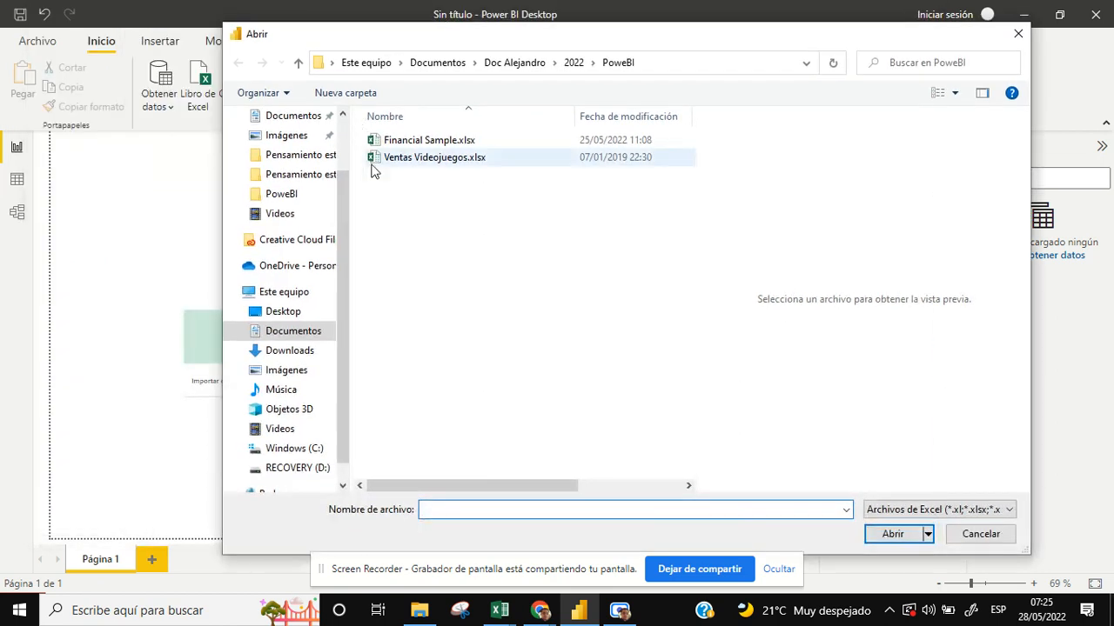
double_click(432, 160)
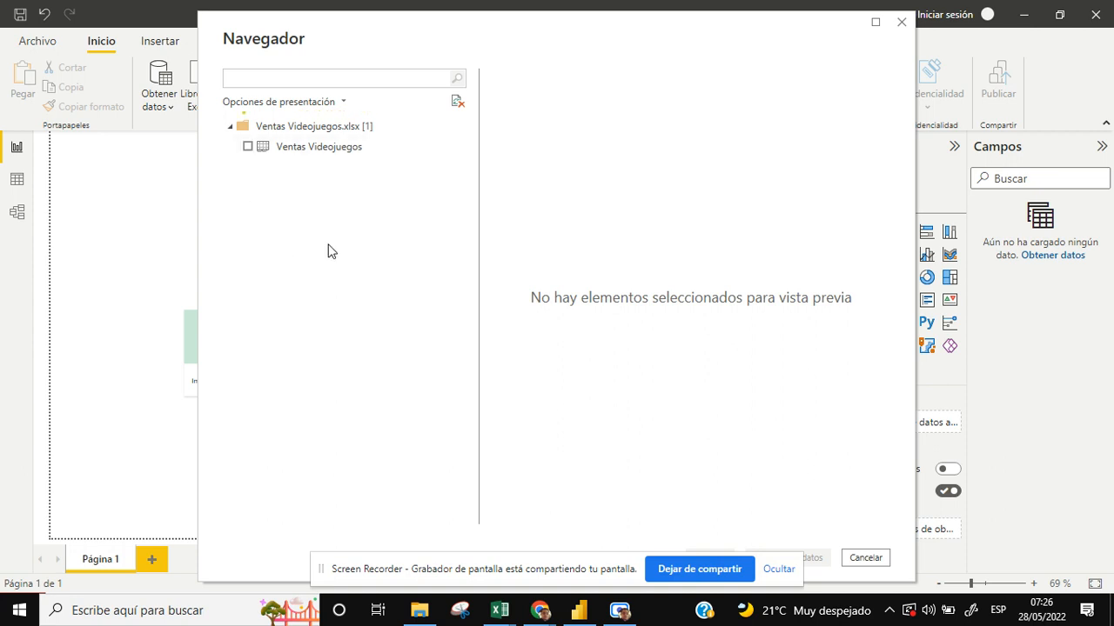
left_click(248, 147)
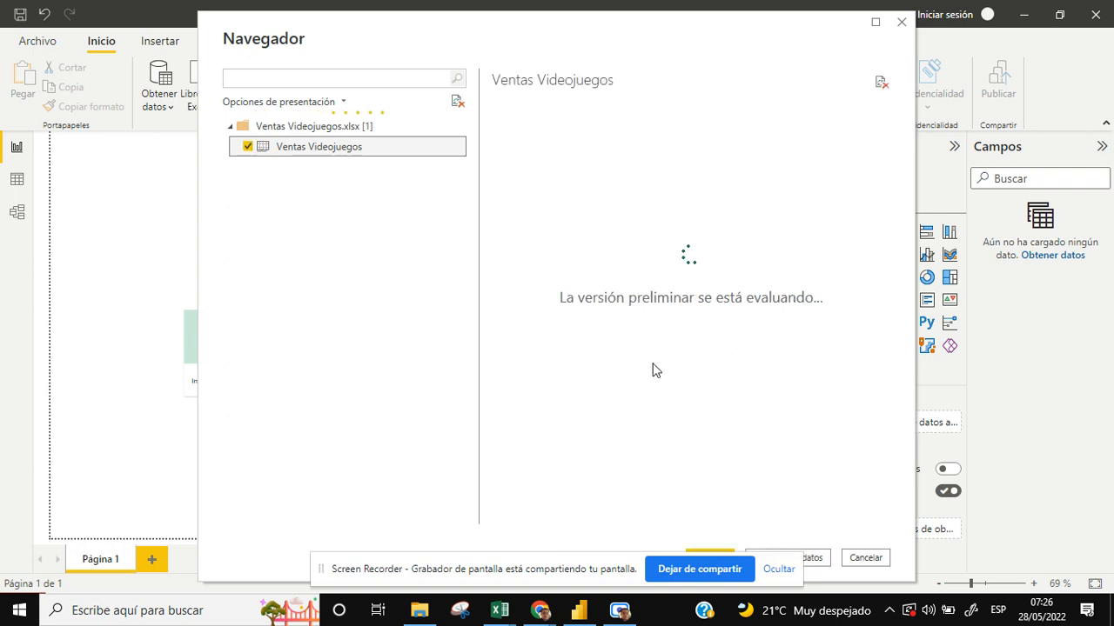
left_click(775, 574)
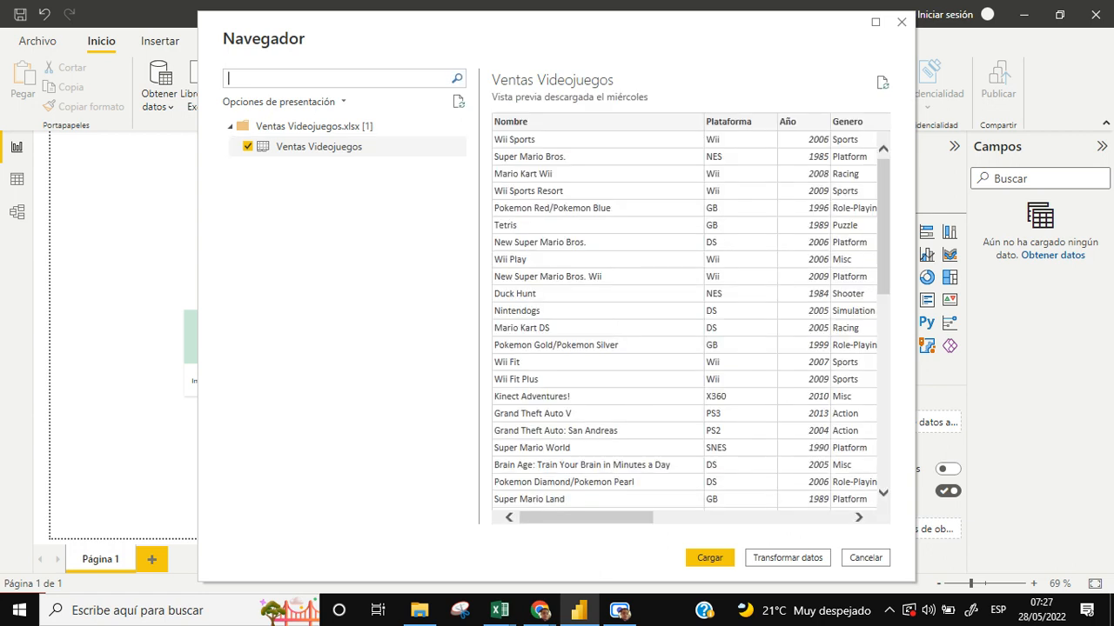
- Examine the rows and columns in the preview of the Ventas Videojuegos table
left_click_drag(609, 519, 805, 520)
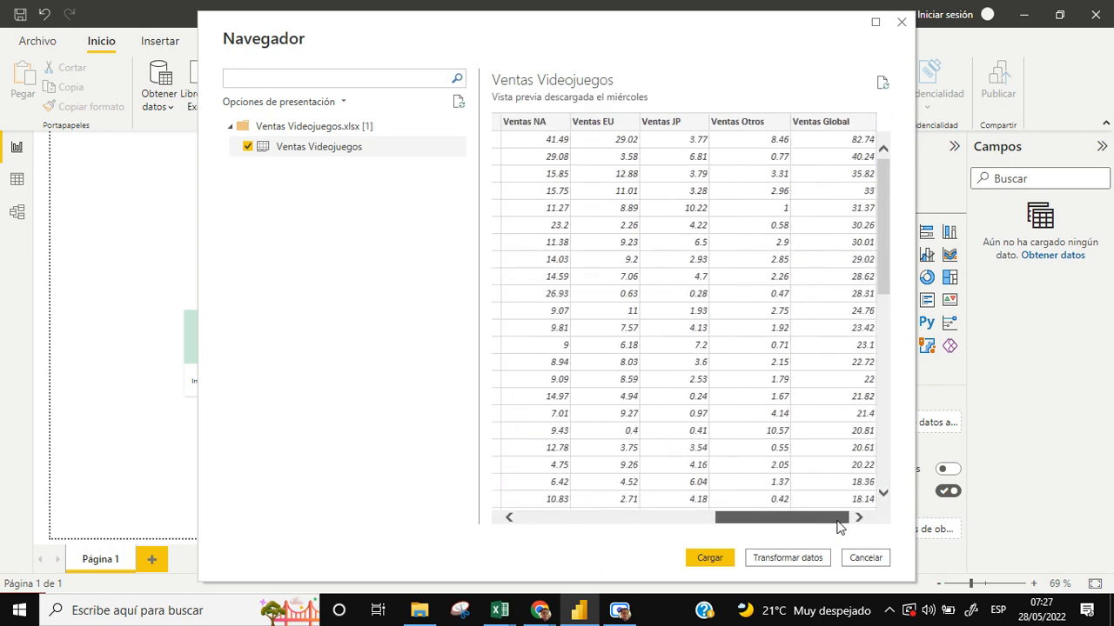
left_click_drag(882, 255, 890, 216)
left_click_drag(841, 518, 641, 522)
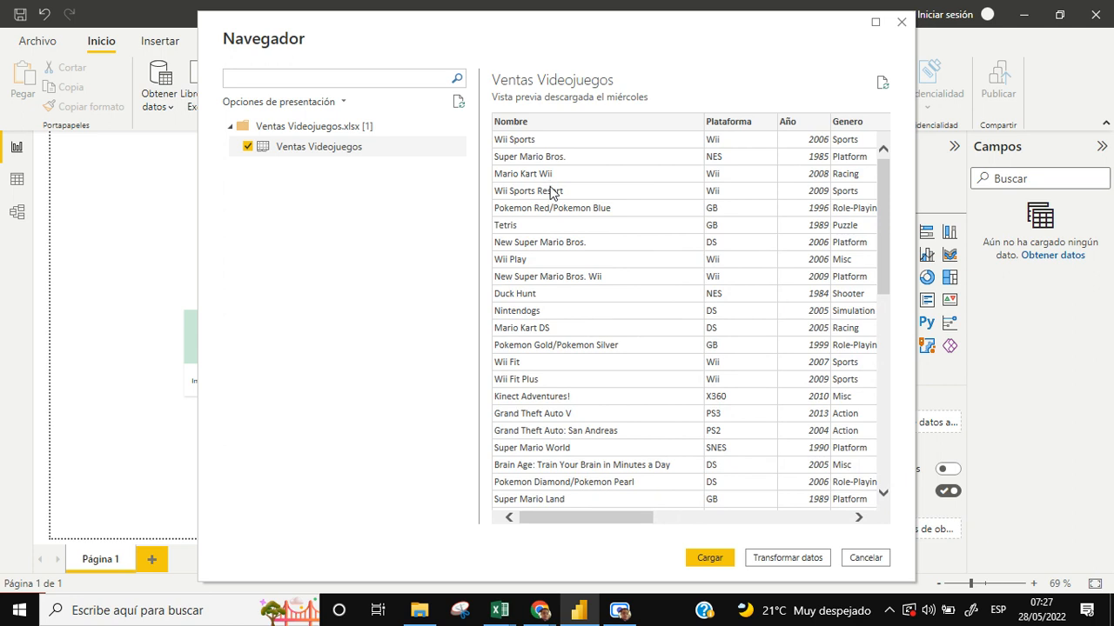
left_click_drag(580, 521, 792, 539)
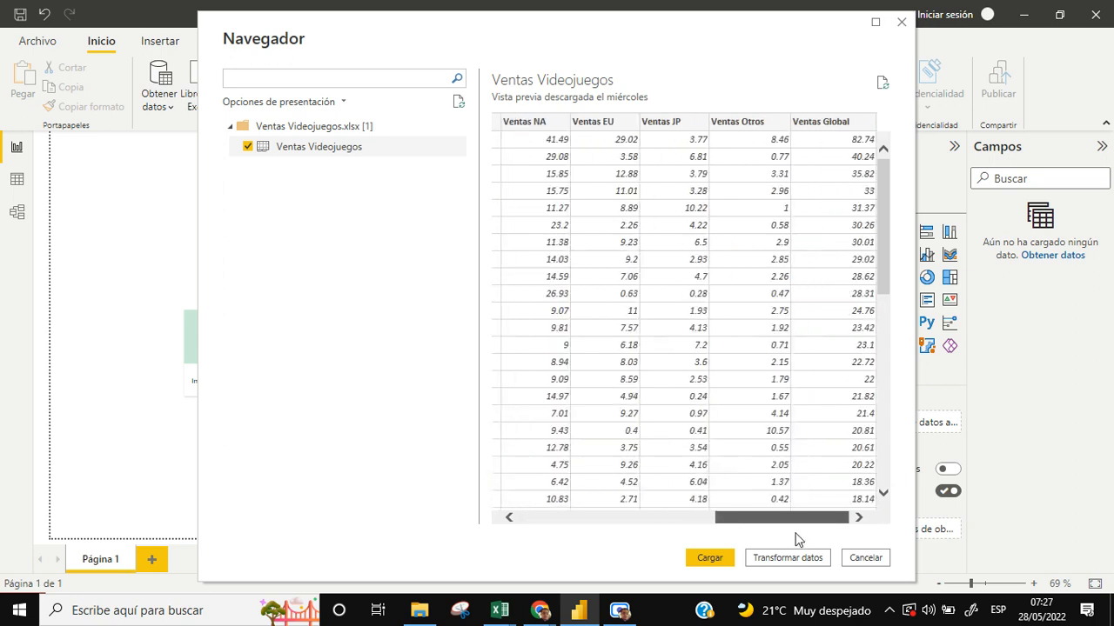
left_click_drag(888, 222, 886, 489)
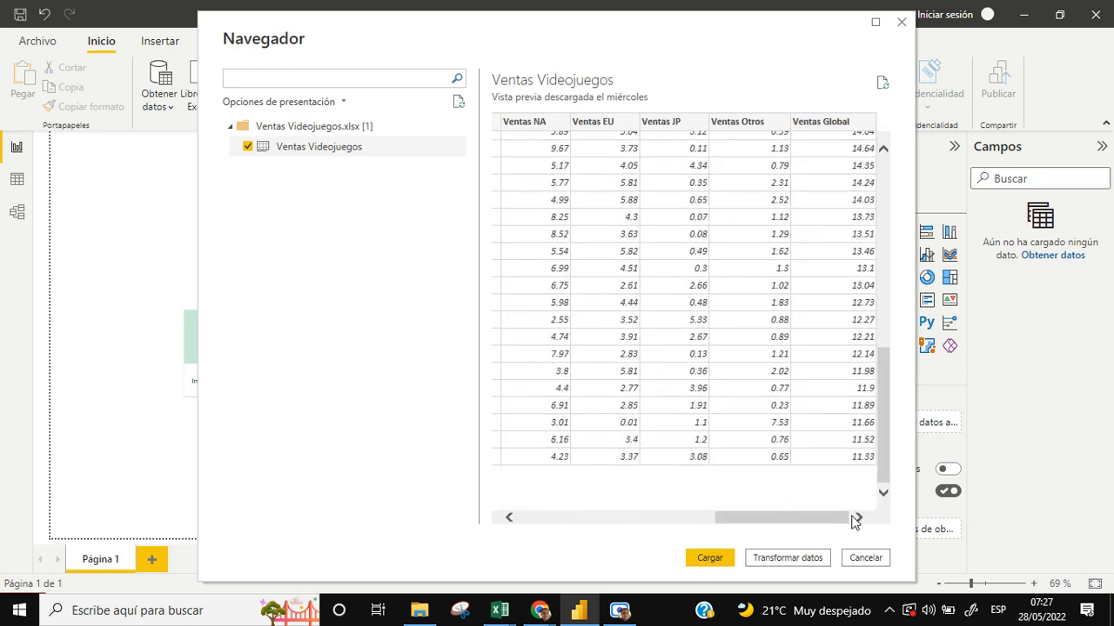
left_click_drag(821, 525, 574, 529)
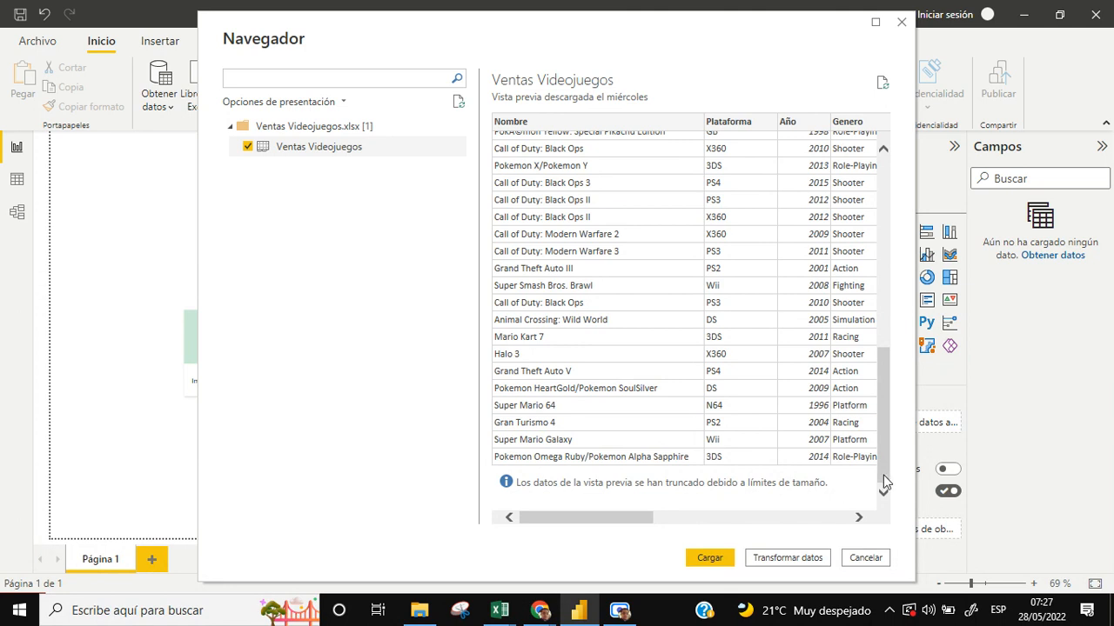
left_click_drag(884, 482, 875, 542)
scroll(670, 388, "up", 10)
left_click_drag(647, 522, 575, 498)
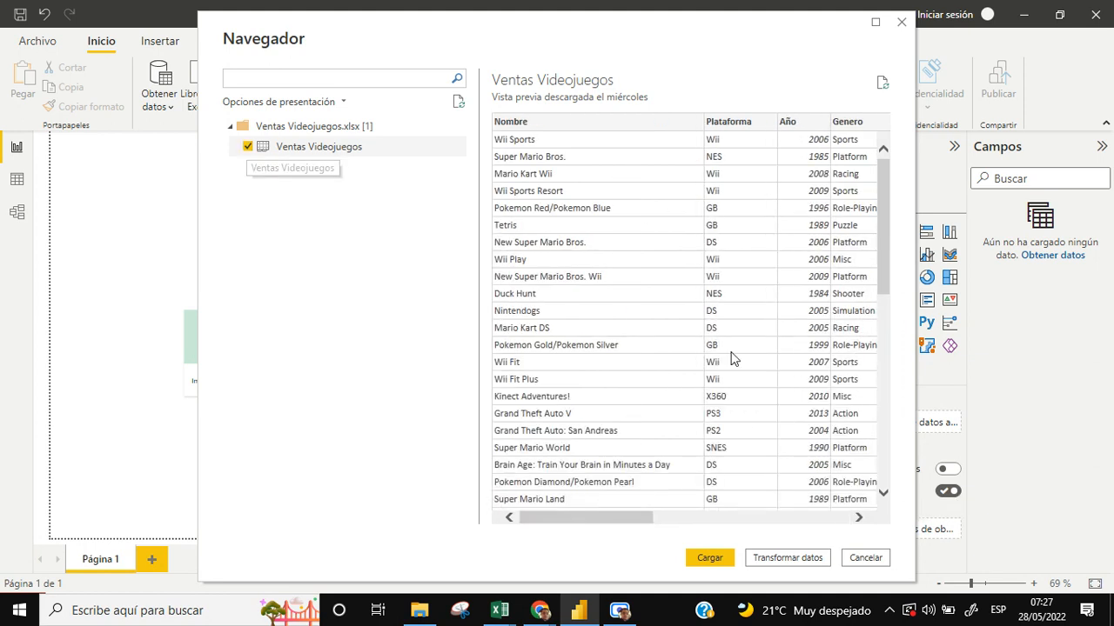
- Load the Ventas Videojuegos table into the report and expand its list of fields
left_click(710, 558)
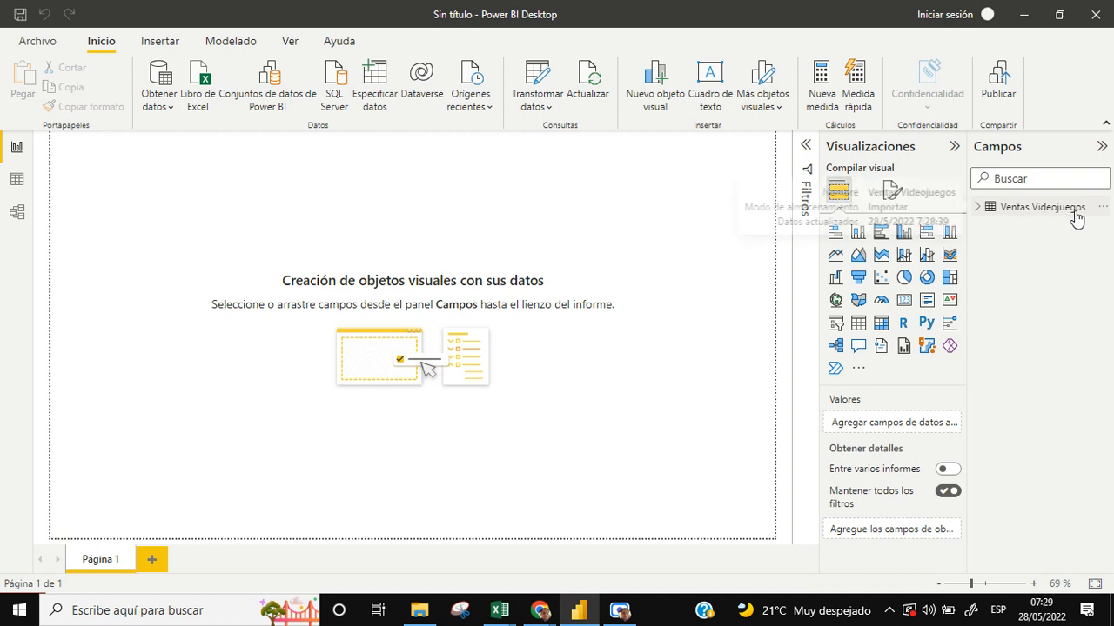
left_click(977, 213)
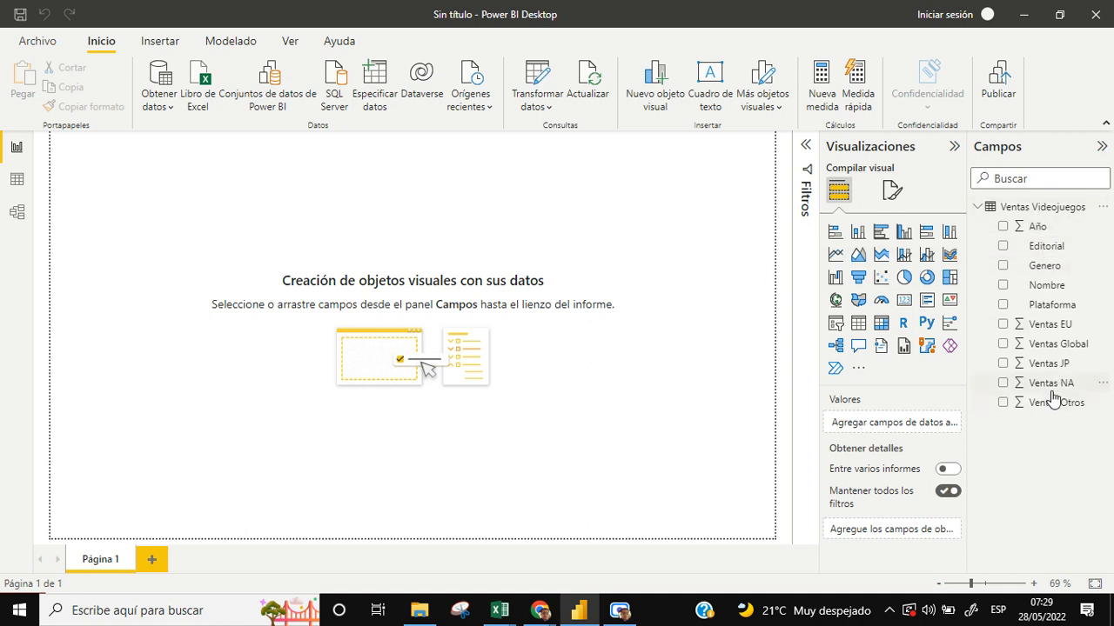
mouse_move(540, 616)
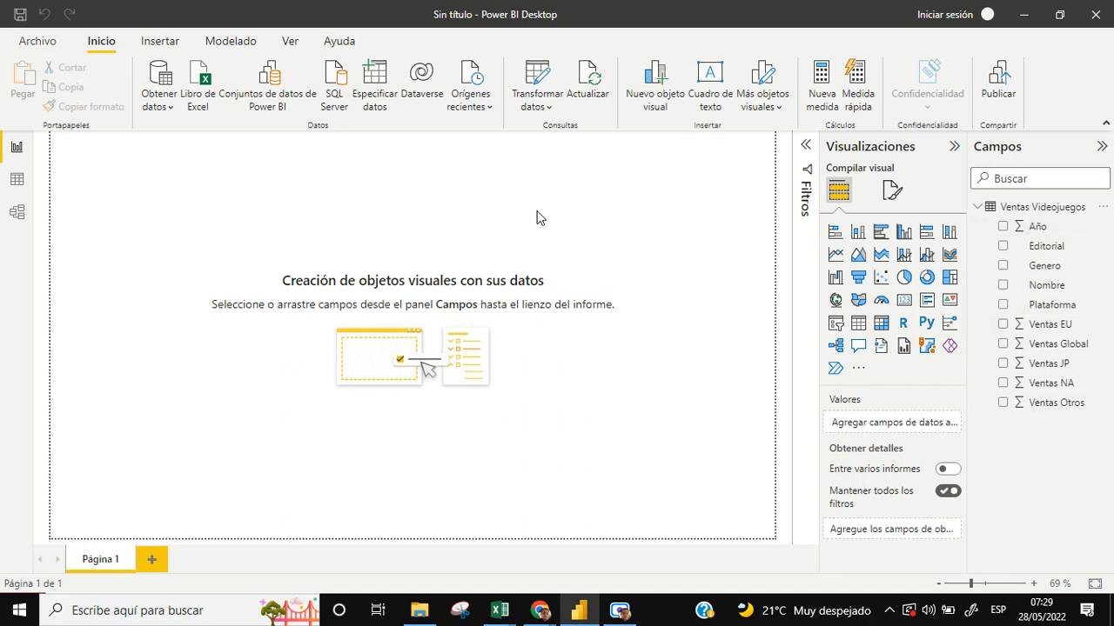
- Open the Ventas Videojuegos query in the Power Query Editor and review its columns and data types
left_click(540, 80)
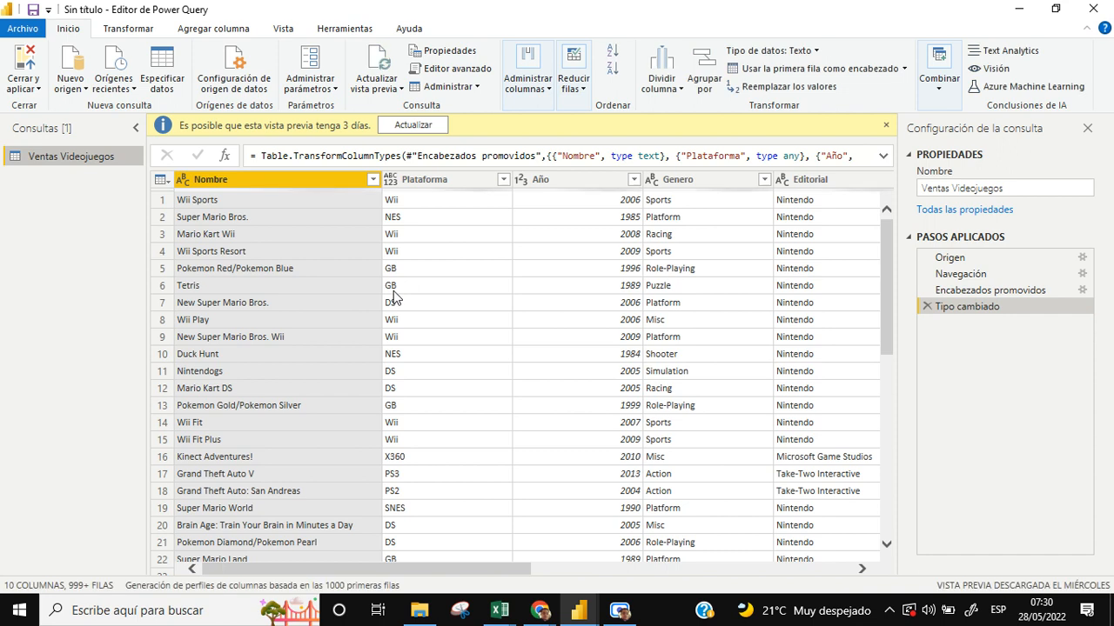
left_click_drag(420, 567, 915, 606)
left_click_drag(705, 569, 624, 599)
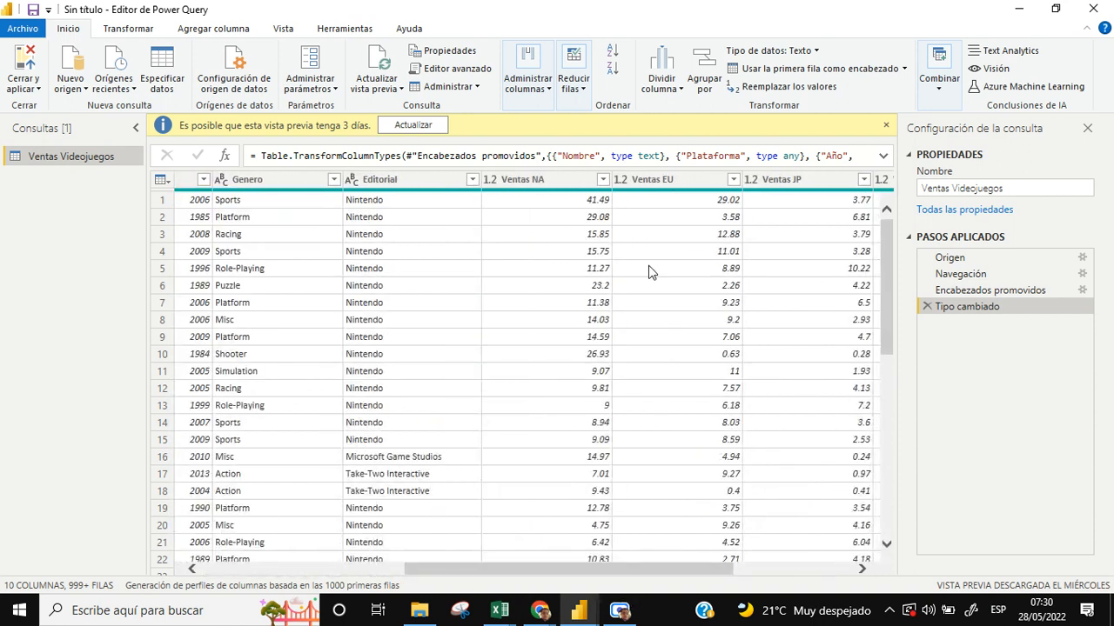
left_click_drag(700, 571, 373, 565)
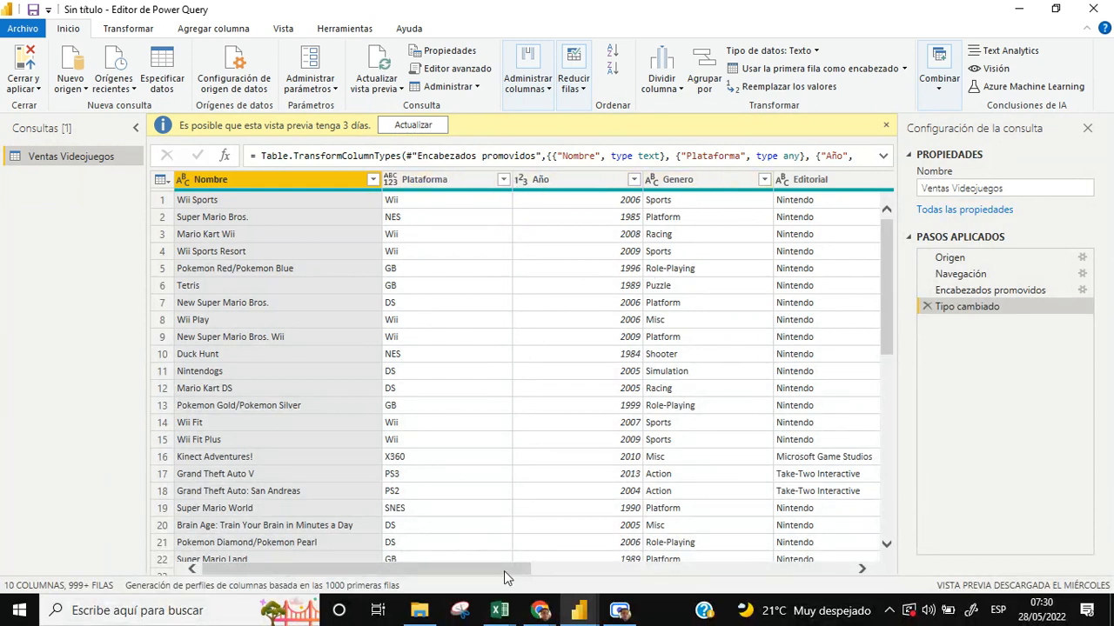
left_click_drag(505, 571, 838, 588)
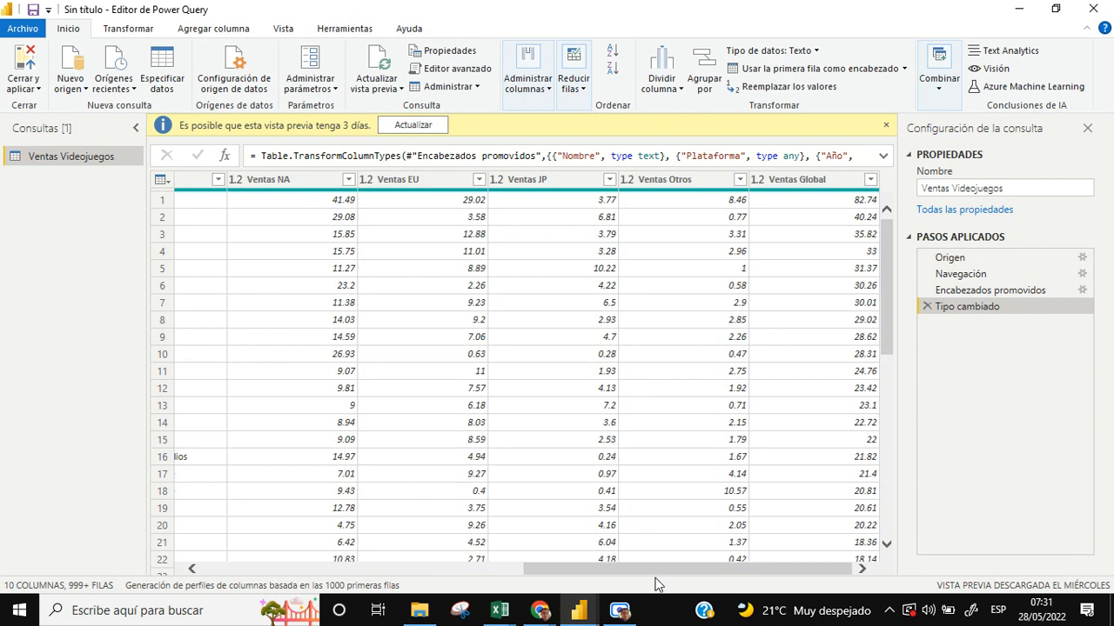
- Remove the Ventas Global column from the Ventas Videojuegos query
left_click_drag(656, 570, 798, 572)
left_click(789, 178)
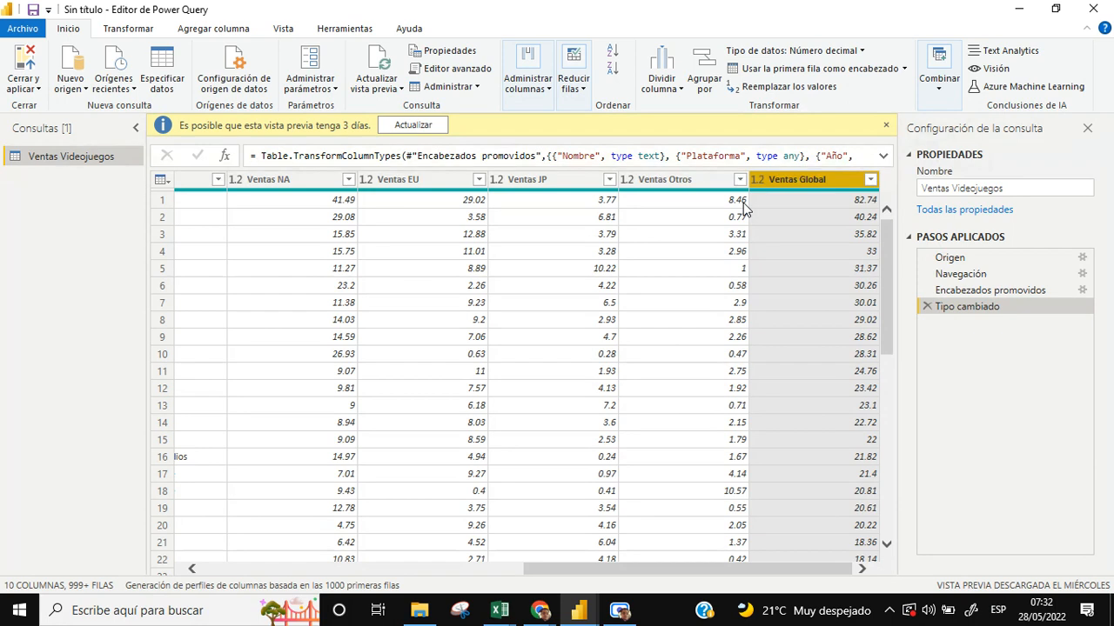
right_click(810, 183)
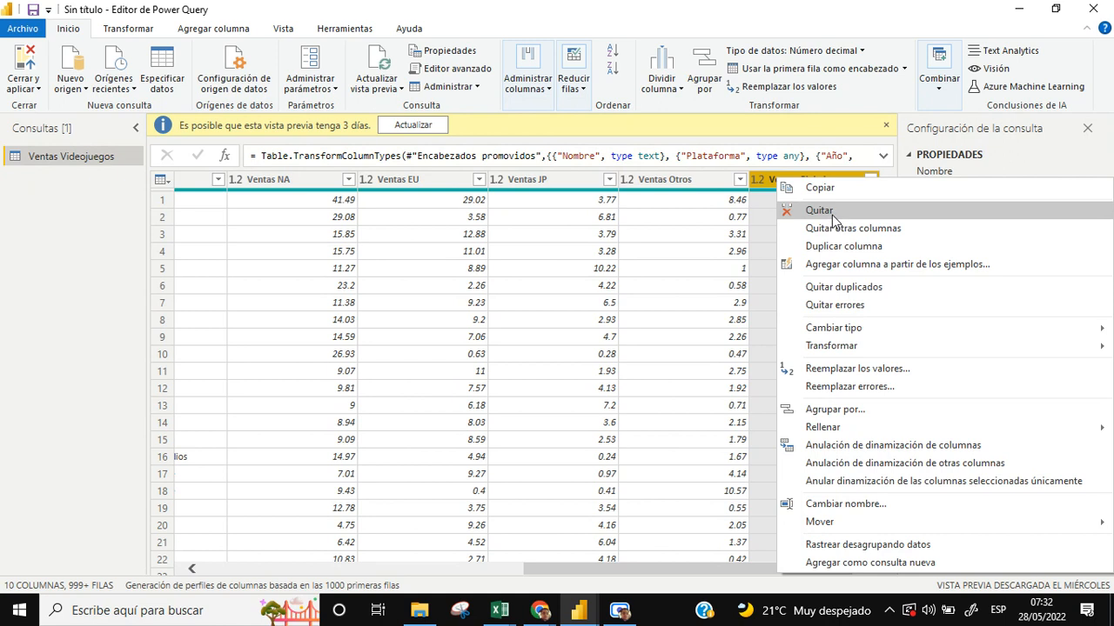
key("Escape")
key("Delete")
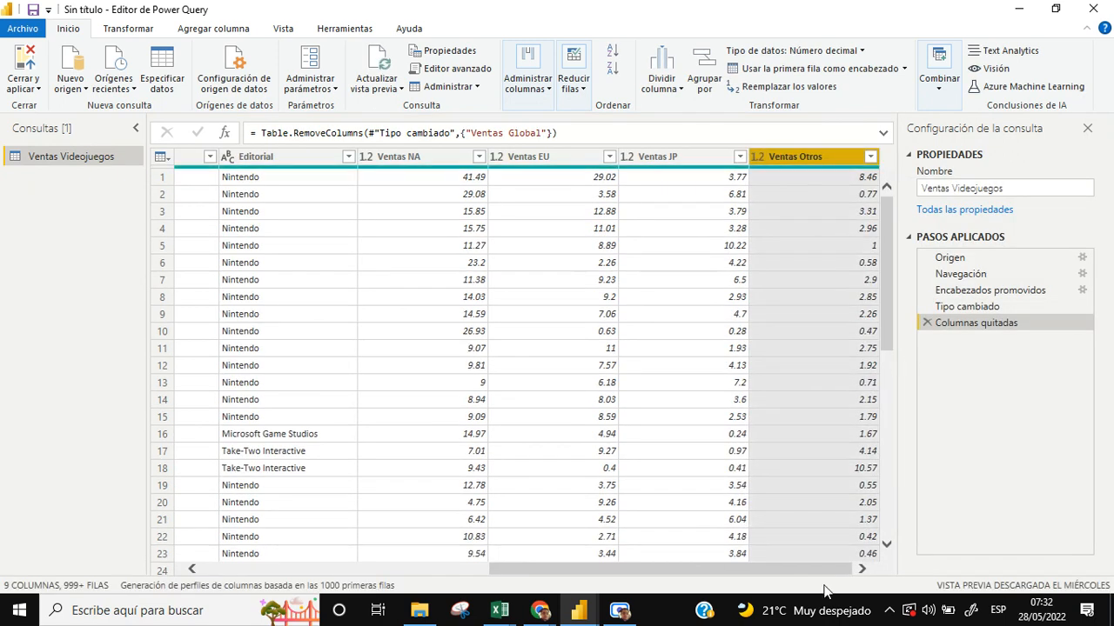
- Review the regional sales columns Ventas NA, Ventas EU, Ventas JP and Ventas Otros in the Ventas Videojuegos query
mouse_move(815, 568)
left_mouse_down()
mouse_move(592, 571)
mouse_move(813, 570)
left_mouse_up()
left_click(402, 158)
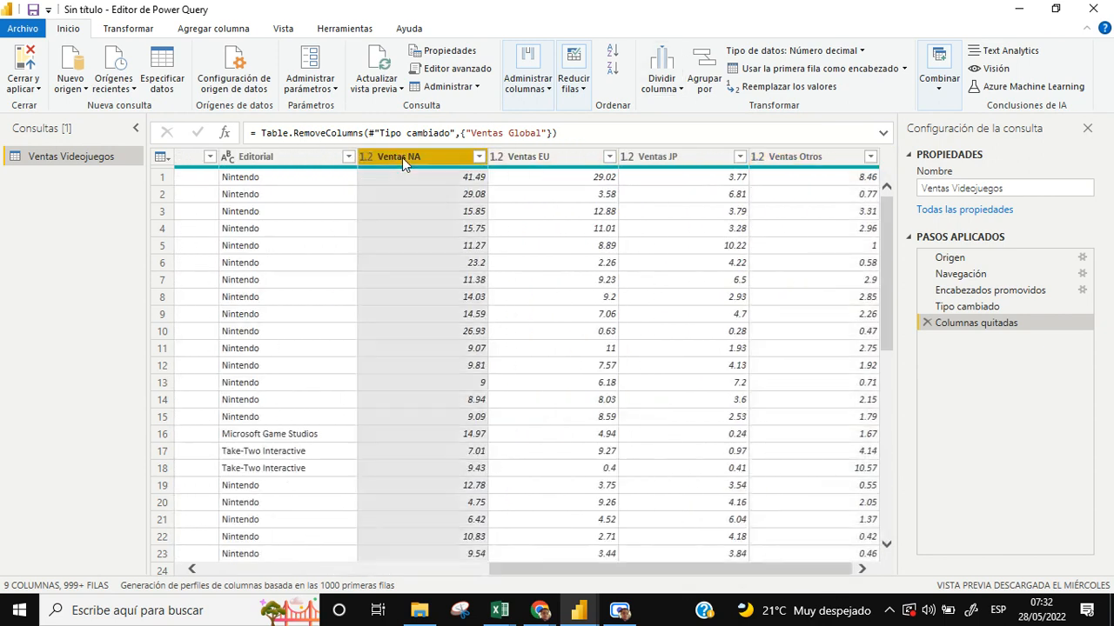
left_click(540, 153)
left_click(683, 153)
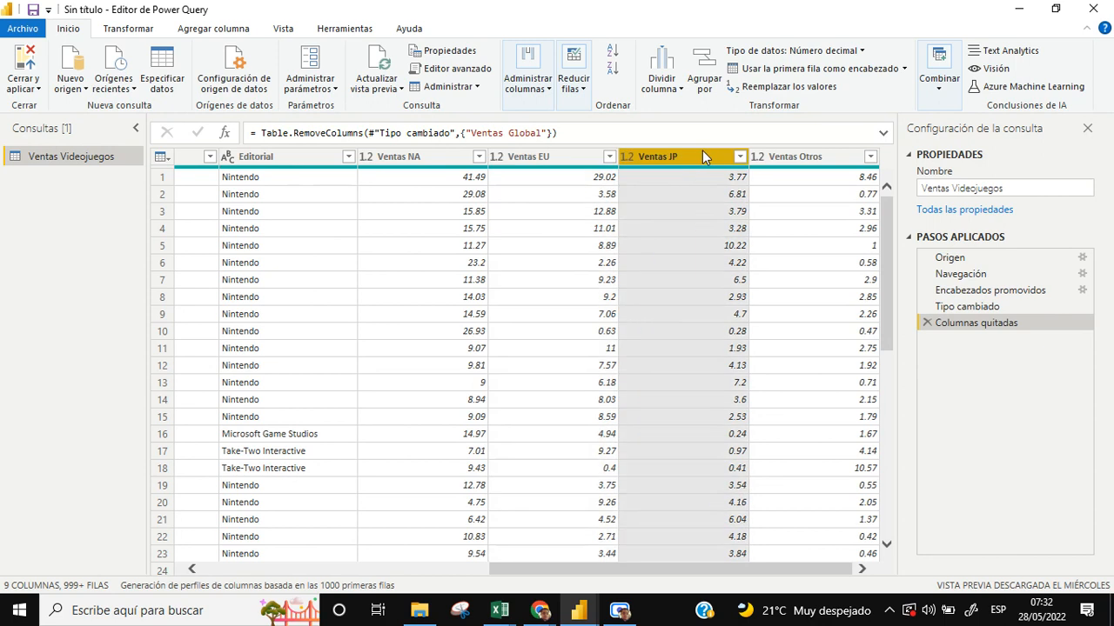
left_click(799, 157)
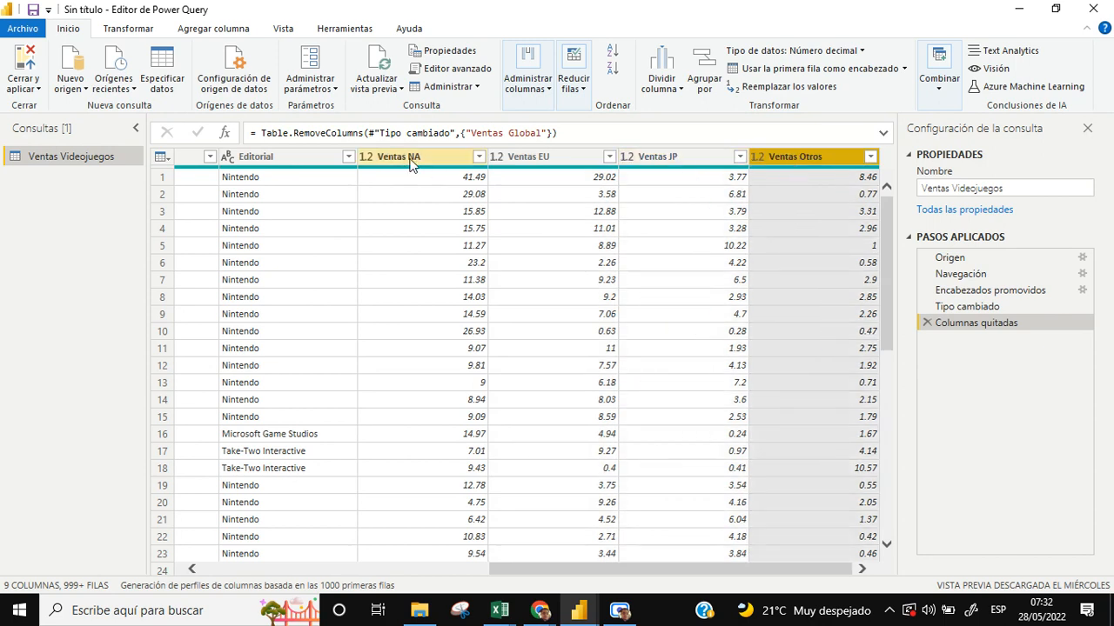
left_click(515, 164)
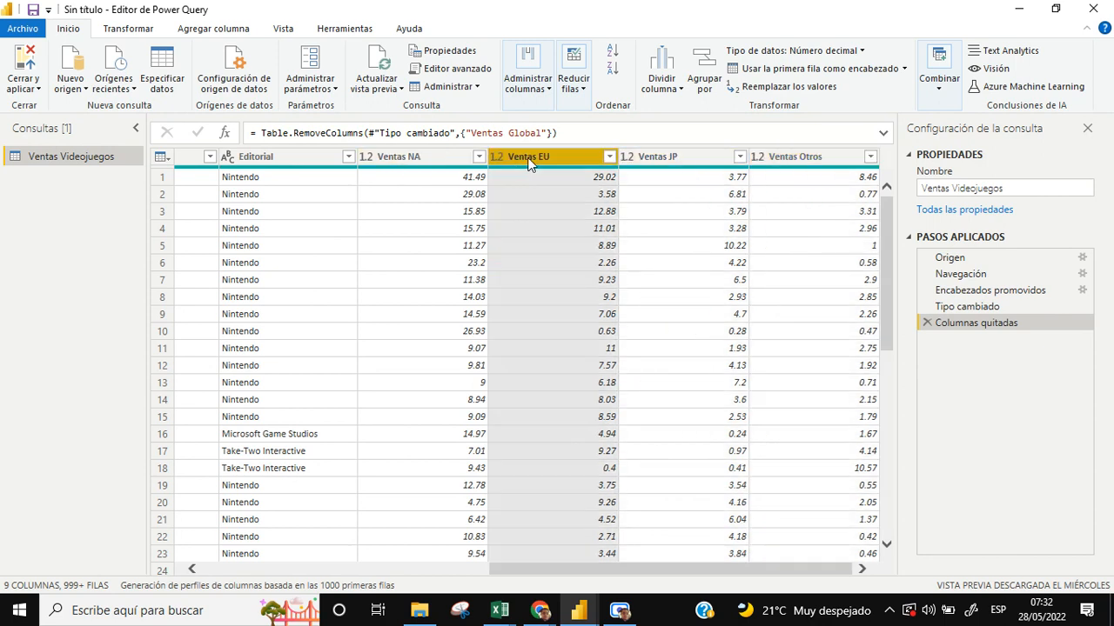
left_click(648, 163)
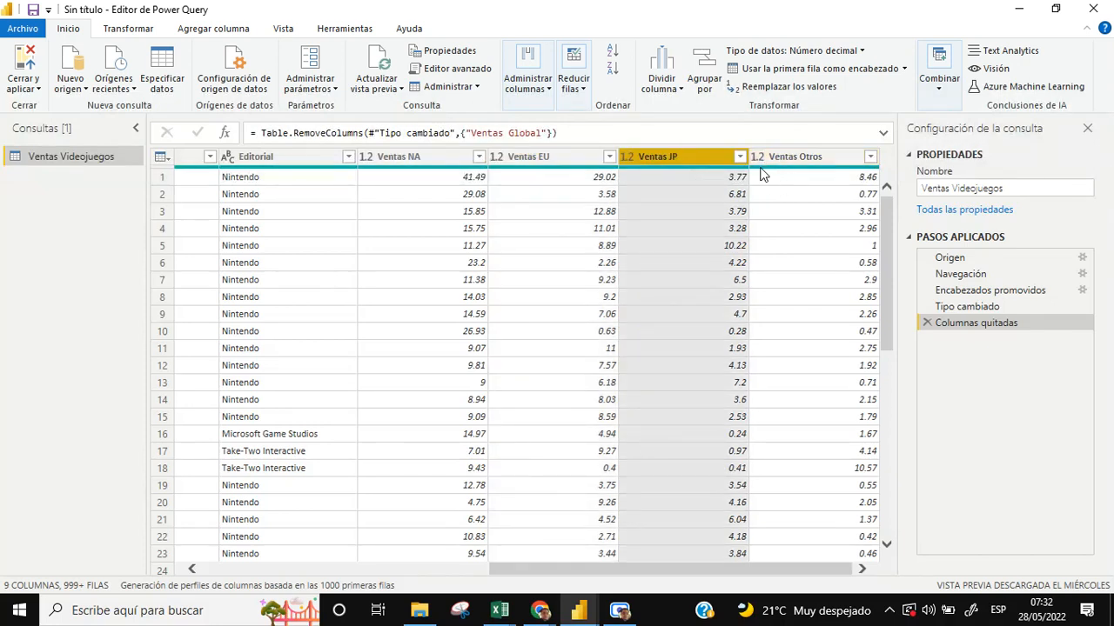
mouse_move(760, 171)
left_click(423, 157)
left_click(541, 159)
left_click(654, 156)
- Unpivot the Ventas NA, Ventas EU, Ventas JP and Ventas Otros columns into attribute and value columns
left_click(426, 155)
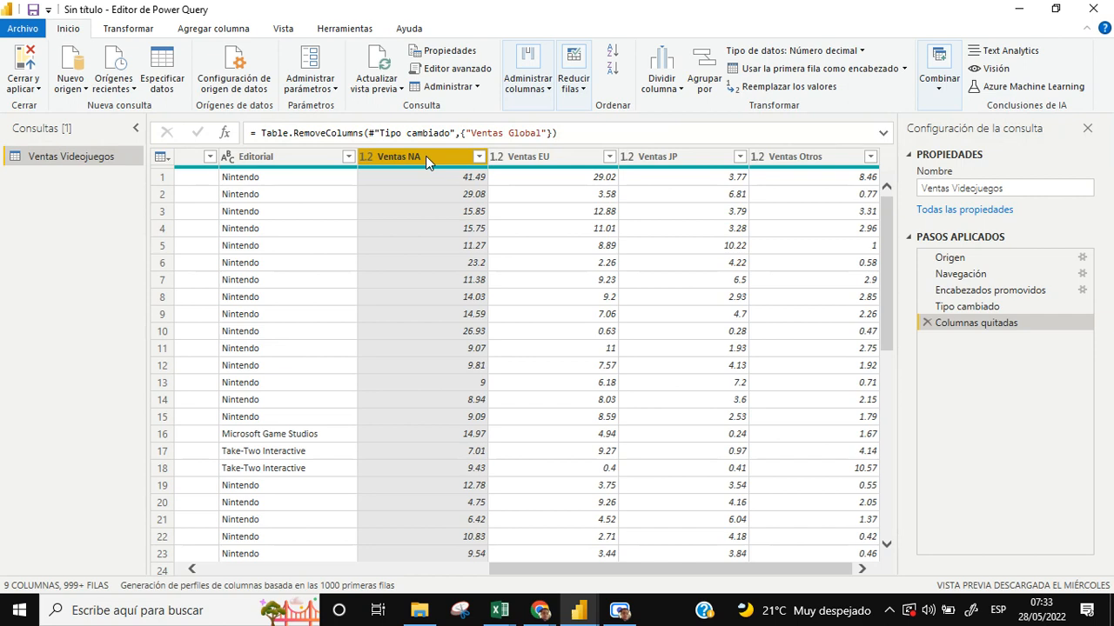
left_click(523, 156, "ctrl")
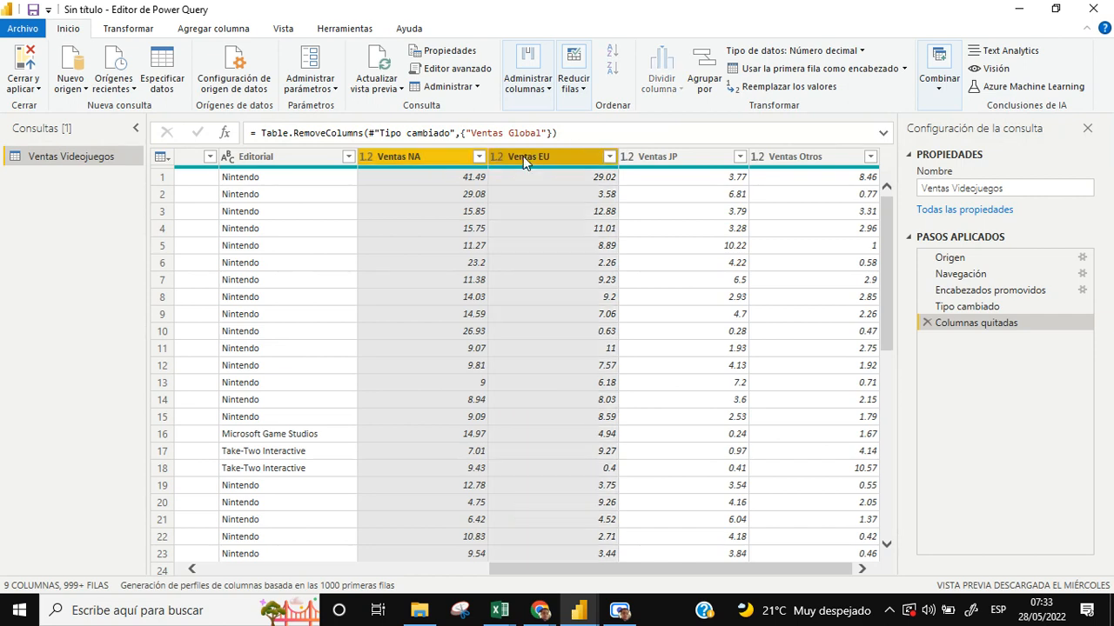
left_click(640, 156, "ctrl")
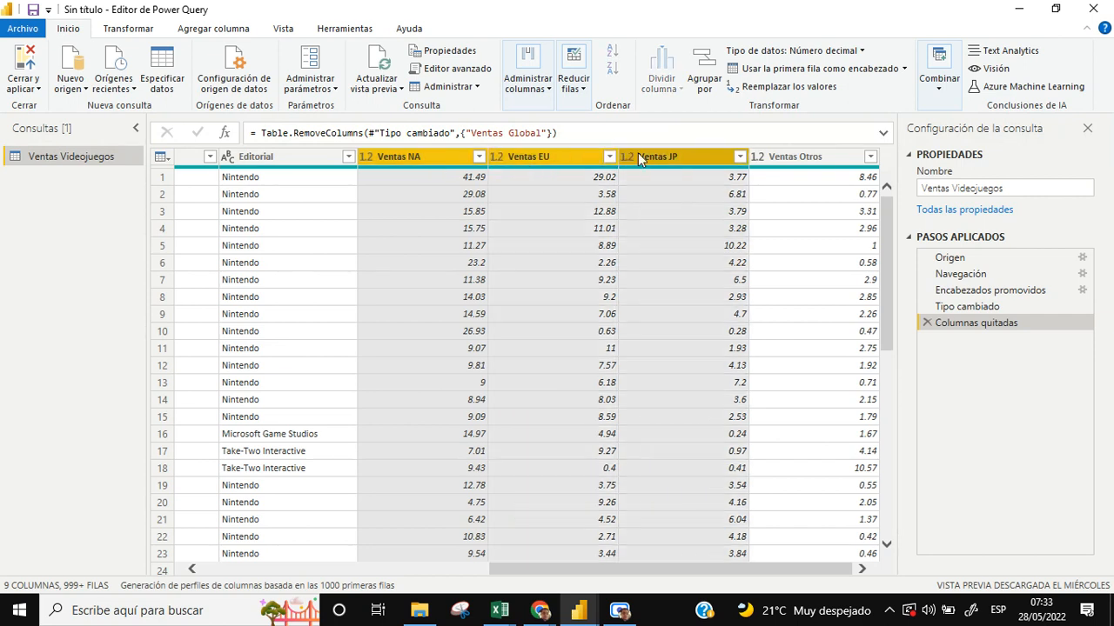
left_click(775, 157, "ctrl")
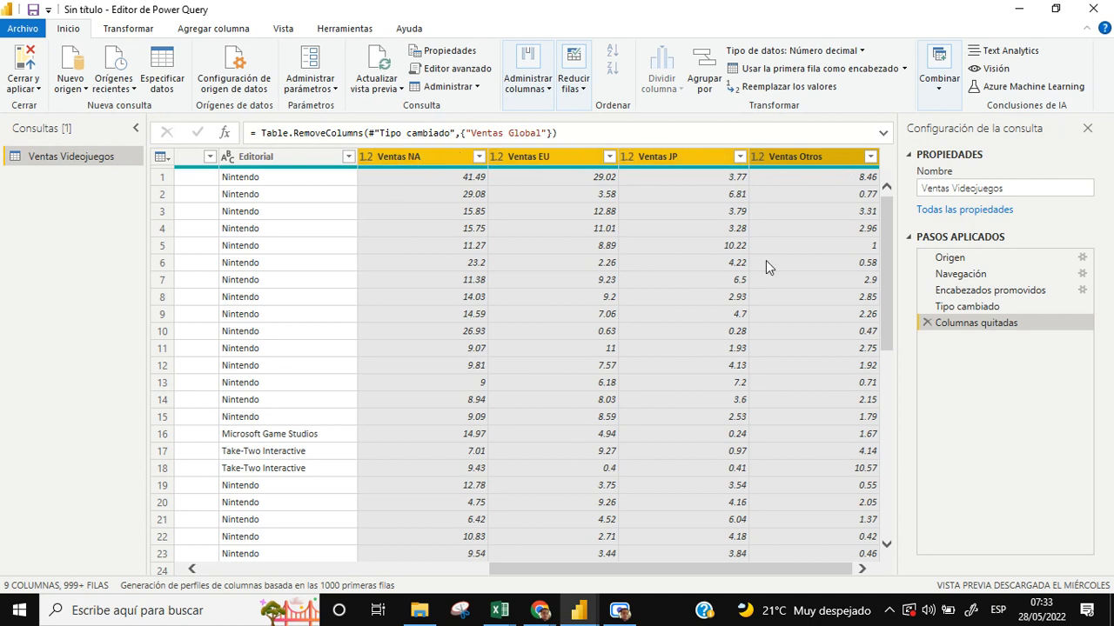
right_click(794, 158)
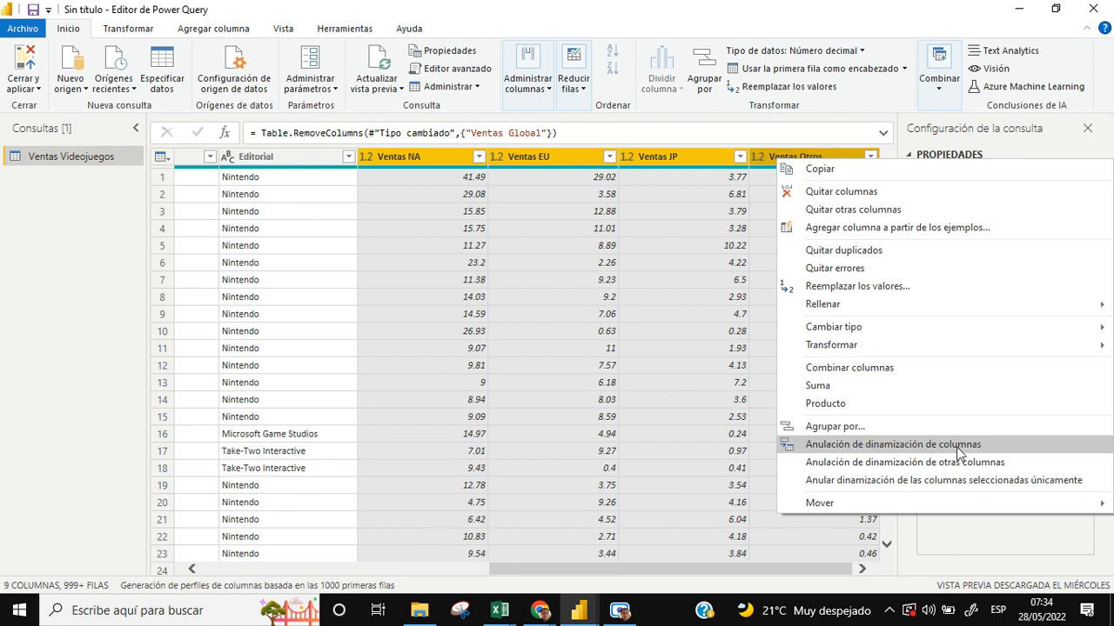
left_click(843, 446)
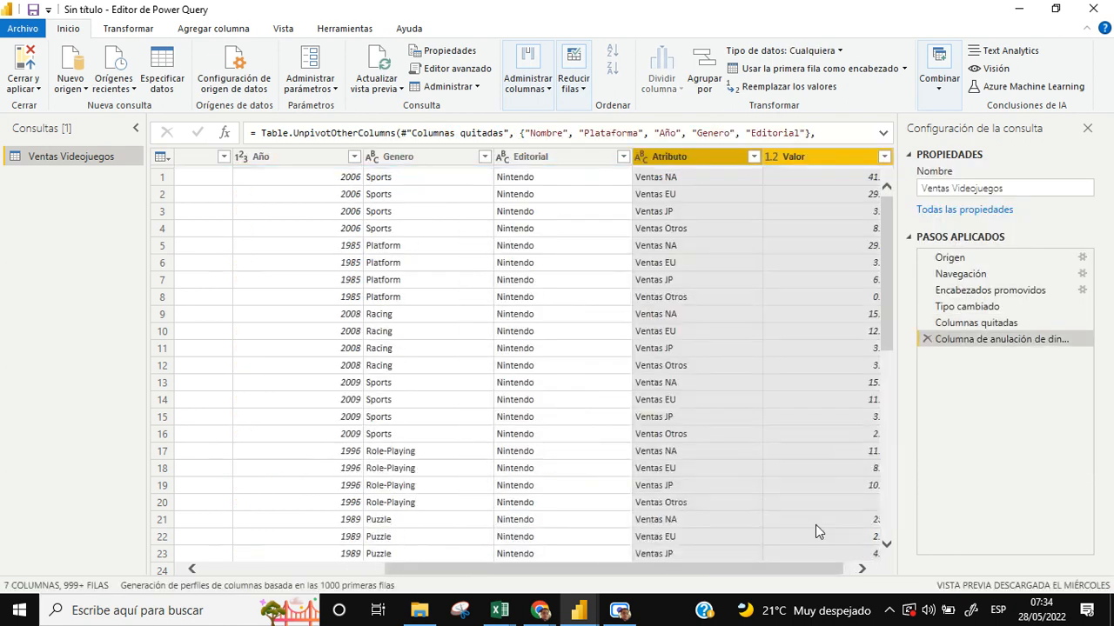
- Examine the unpivoted Atributo and Valor columns and how their rows pair up
left_click(863, 568)
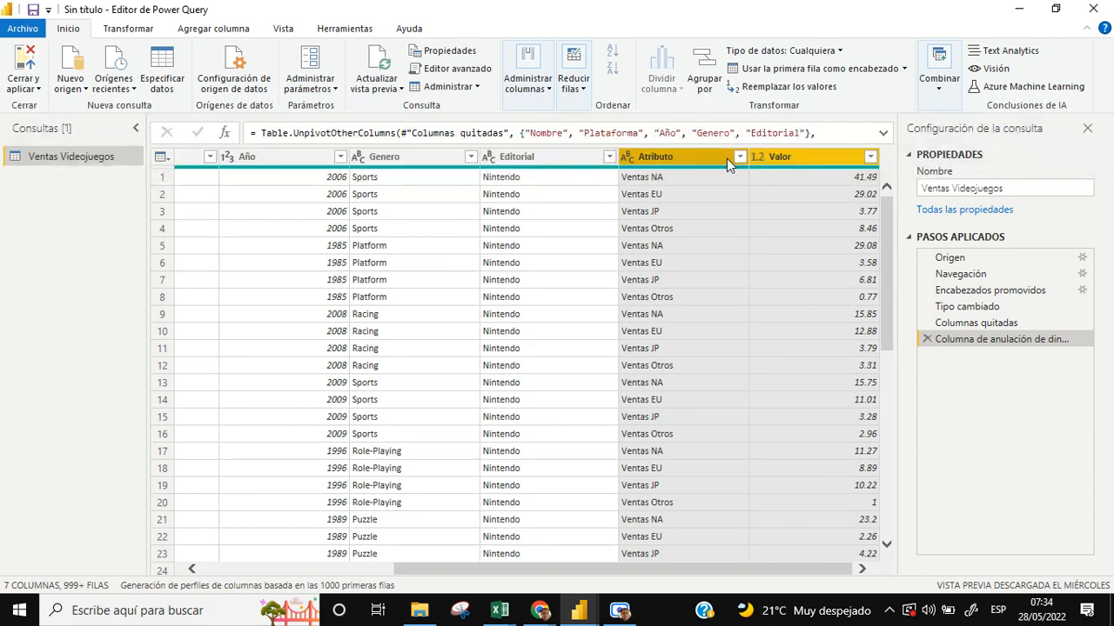
left_click(831, 157)
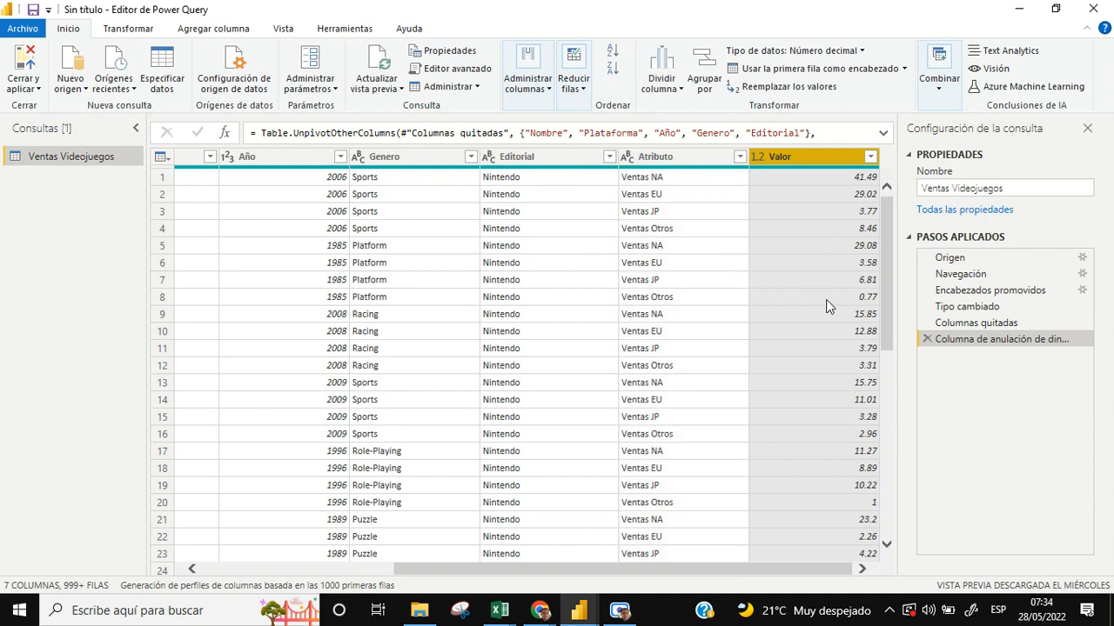
mouse_move(889, 323)
left_mouse_down()
mouse_move(875, 444)
mouse_move(892, 313)
left_mouse_up()
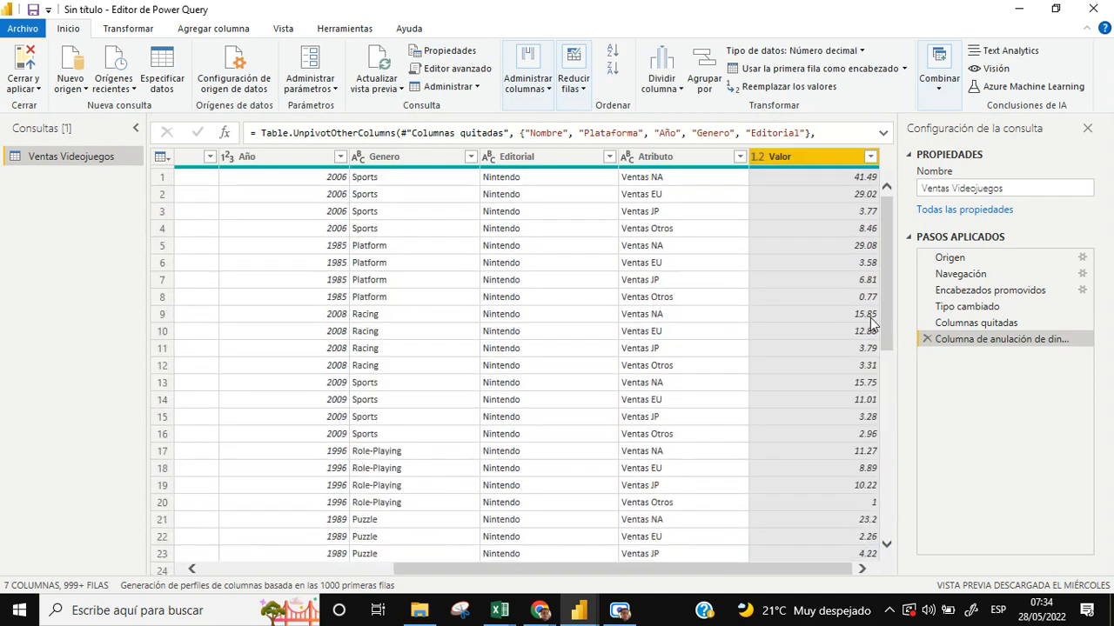
left_click(684, 156)
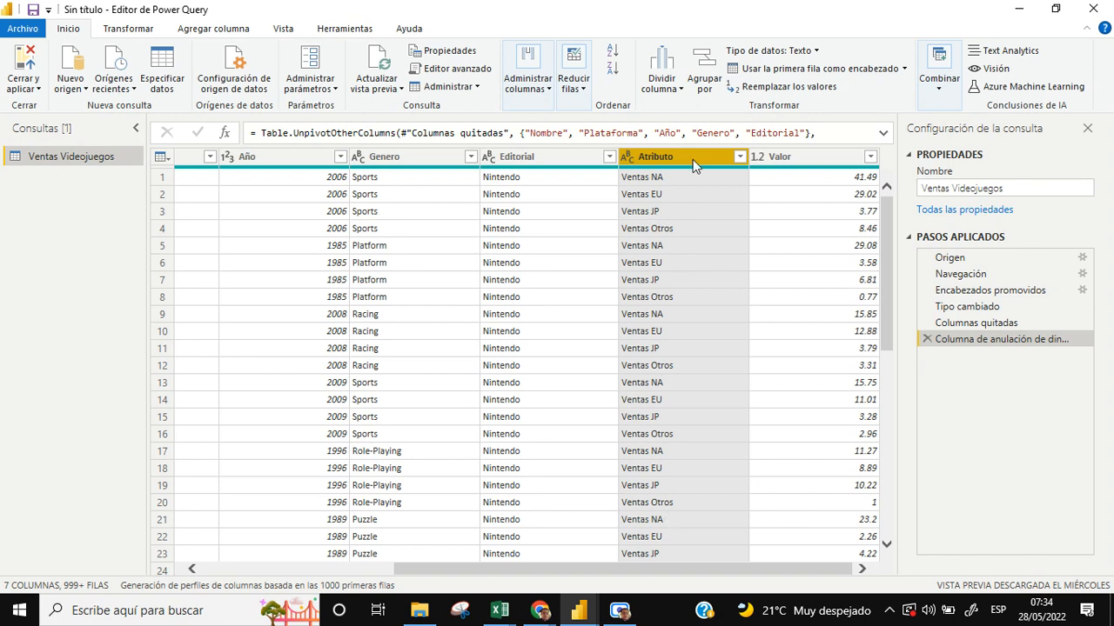
left_click(775, 160)
left_click(670, 161)
left_click(797, 162)
left_click(670, 160)
left_click(776, 164)
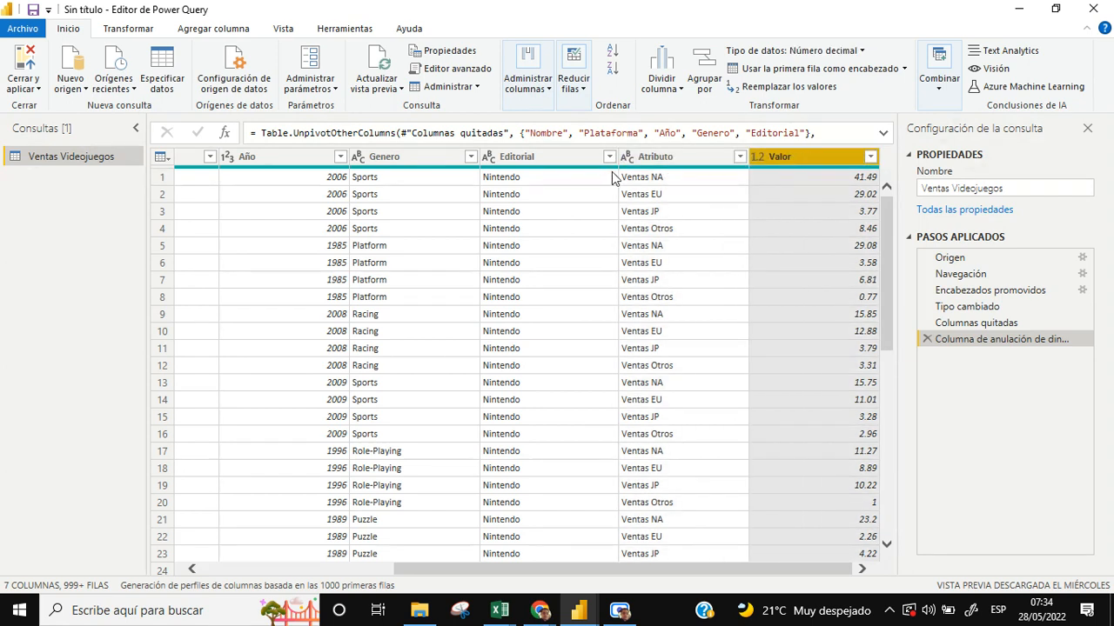
- Rename the Atributo column as Region
double_click(654, 157)
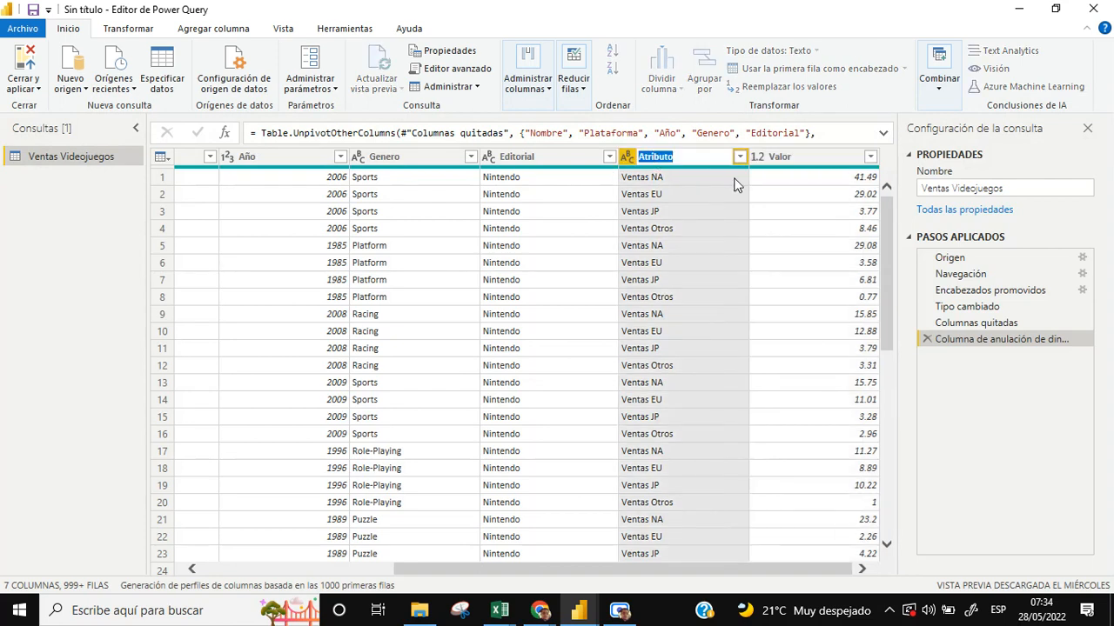
type("REgion")
key("BackSpace")
key("BackSpace")
key("BackSpace")
key("BackSpace")
key("BackSpace")
type("egion")
key("Return")
- Rename the Valor column as Ventas en Millones USD
left_click(796, 160)
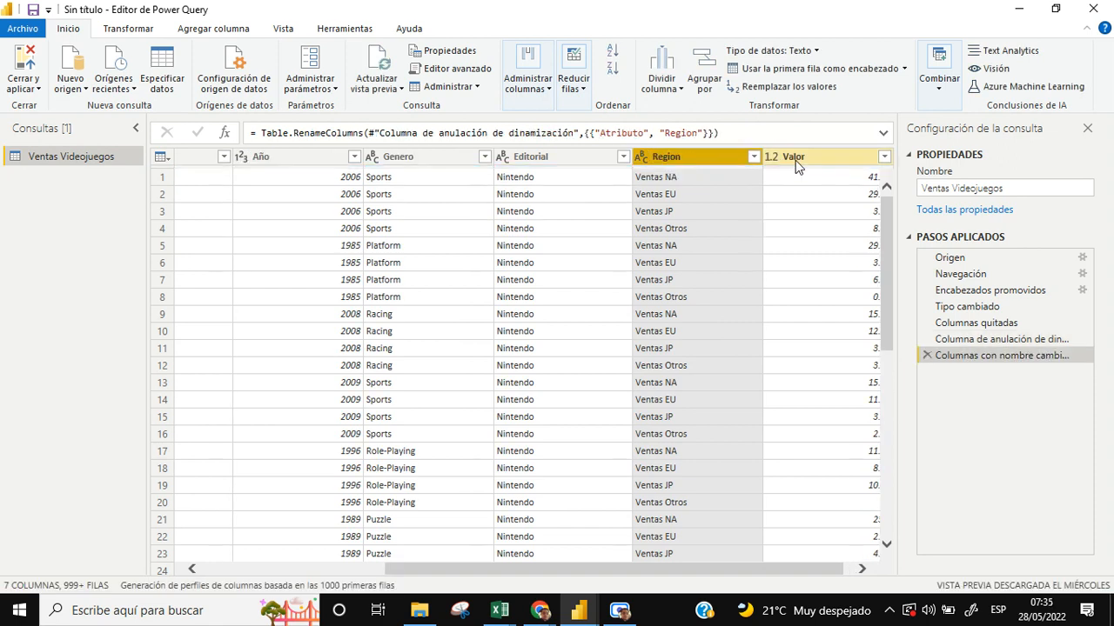
double_click(796, 160)
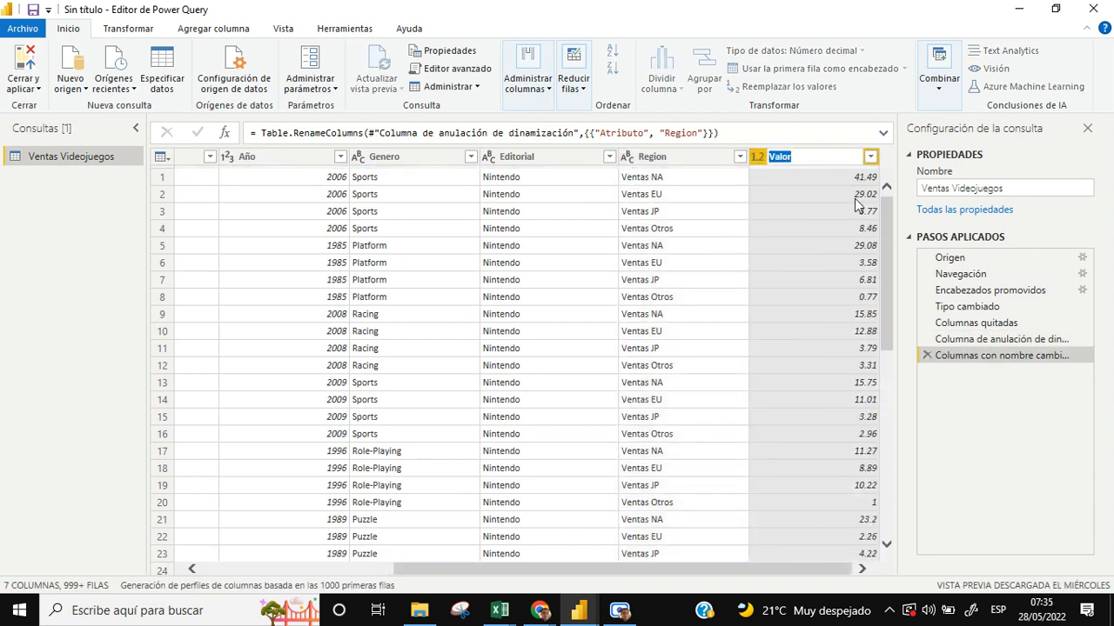
type("Ventas en Millones USD")
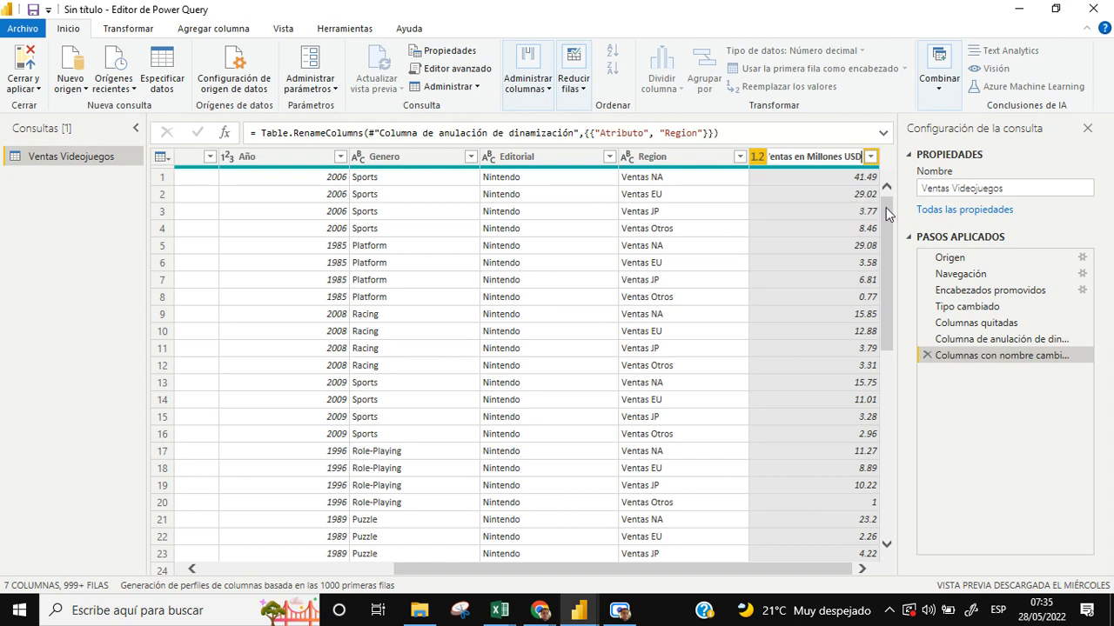
key("Return")
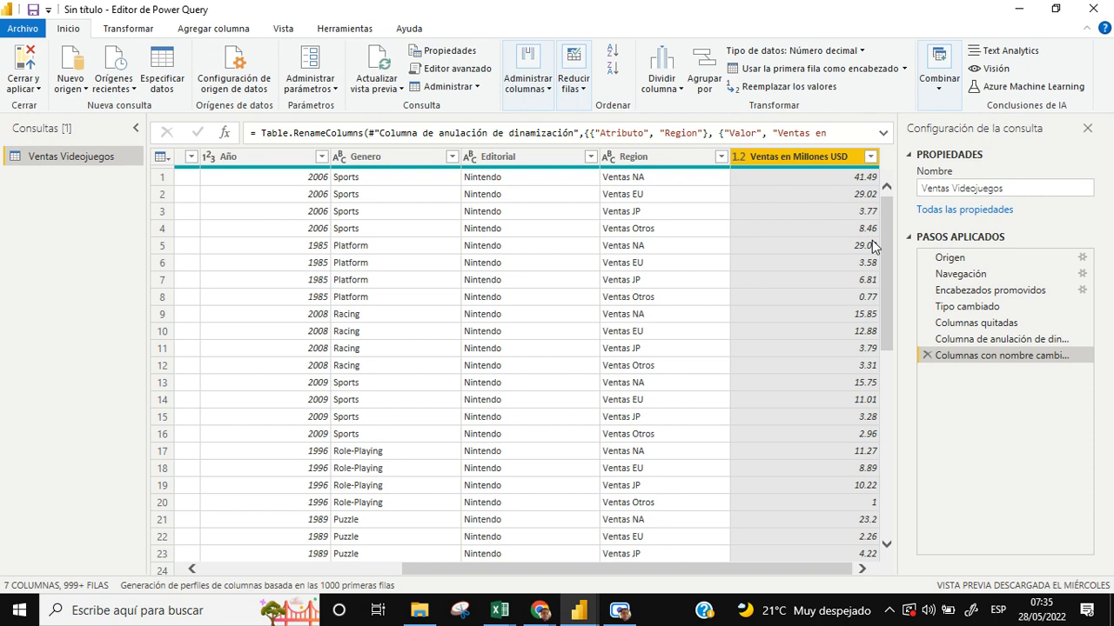
- Switch to the Google Meet call in Chrome and check the computer's wireless network connection
left_click(245, 13)
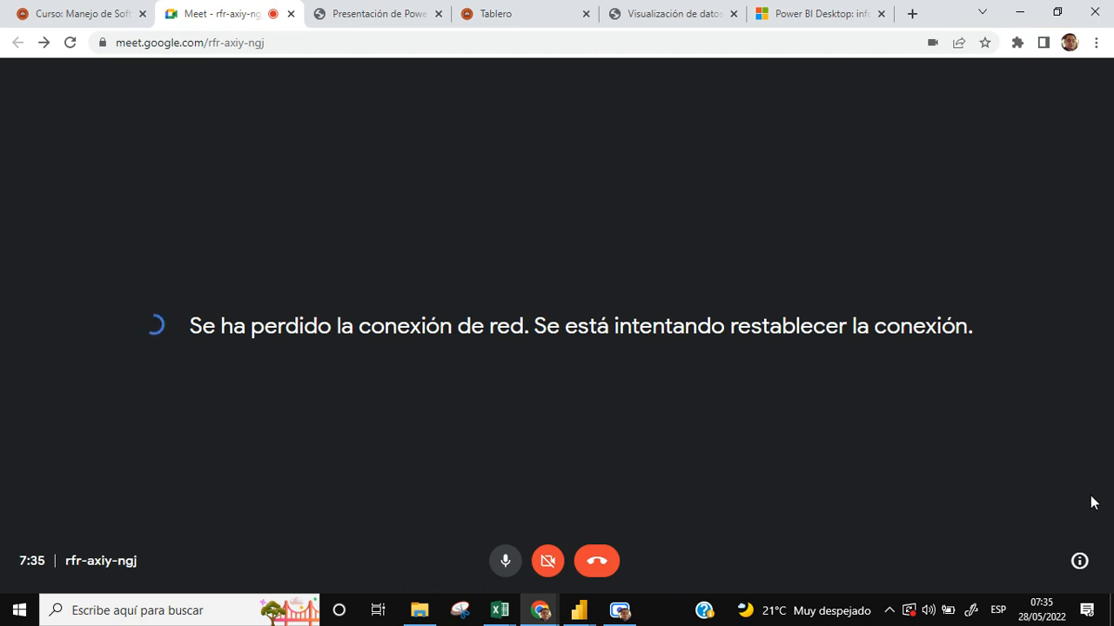
left_click(888, 611)
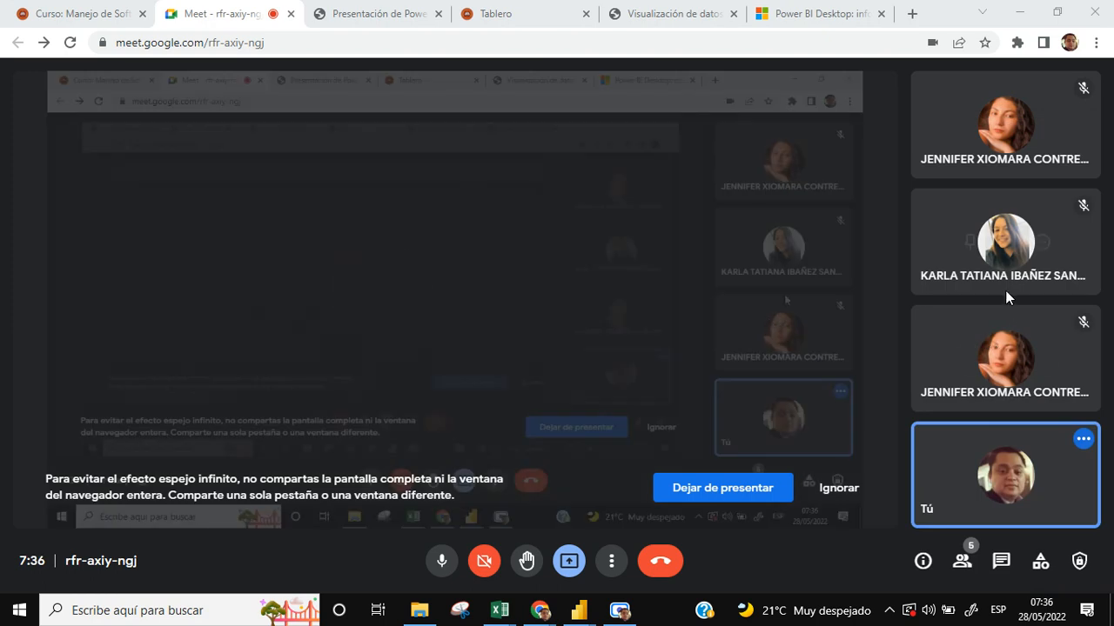
mouse_move(984, 478)
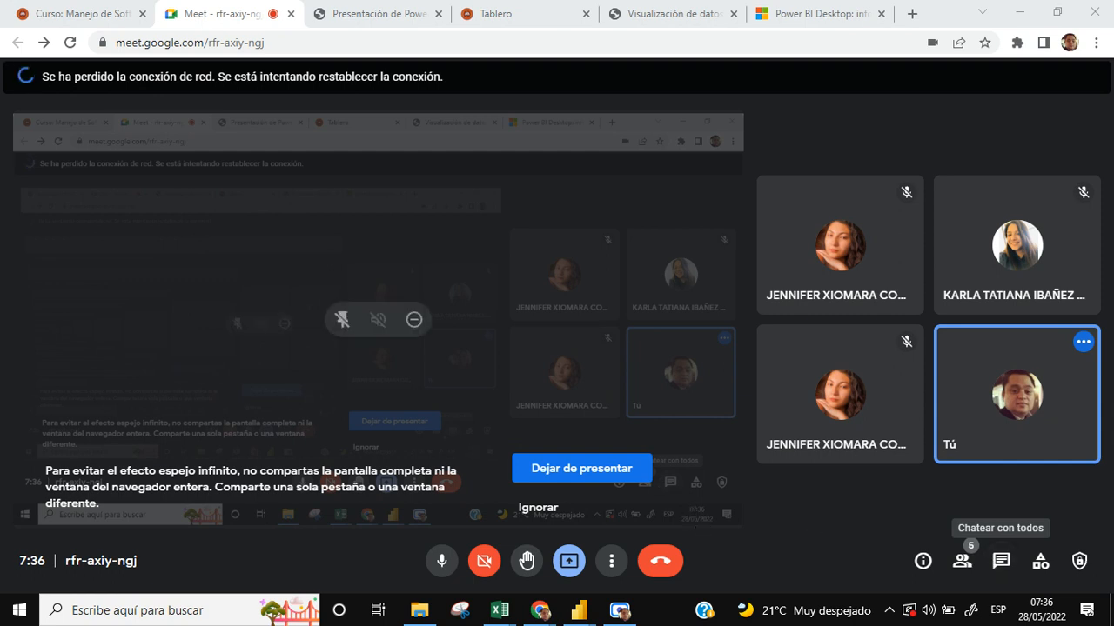
left_click(890, 615)
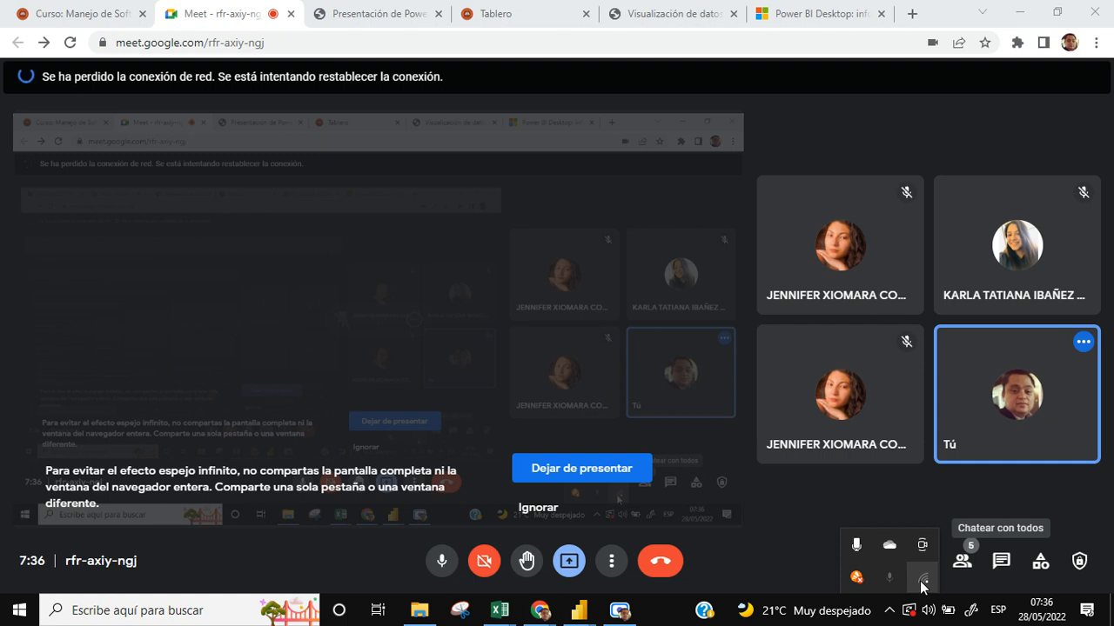
mouse_move(923, 588)
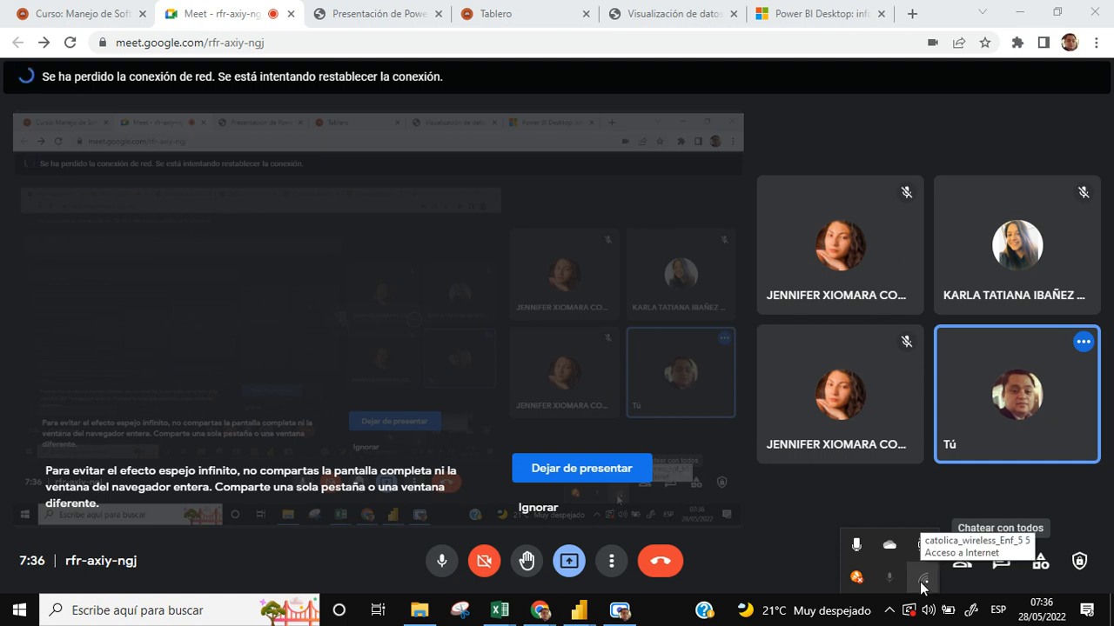
left_click(923, 586)
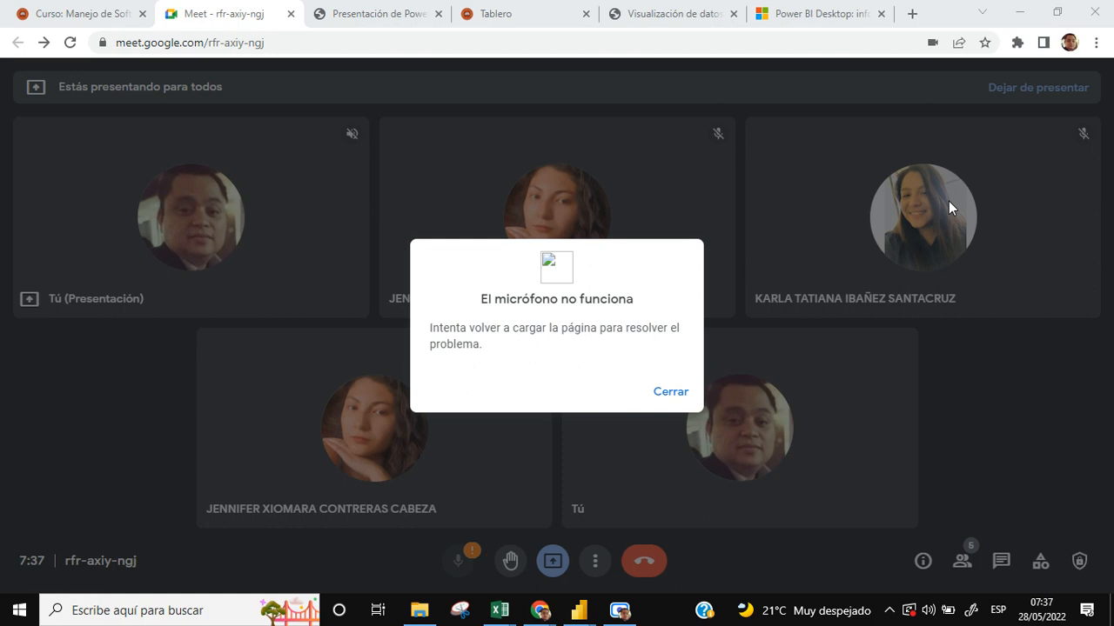
- Reload the Google Meet call and present the entire screen again, dismissing the presentation notification and hiding the sharing bar
key("F5")
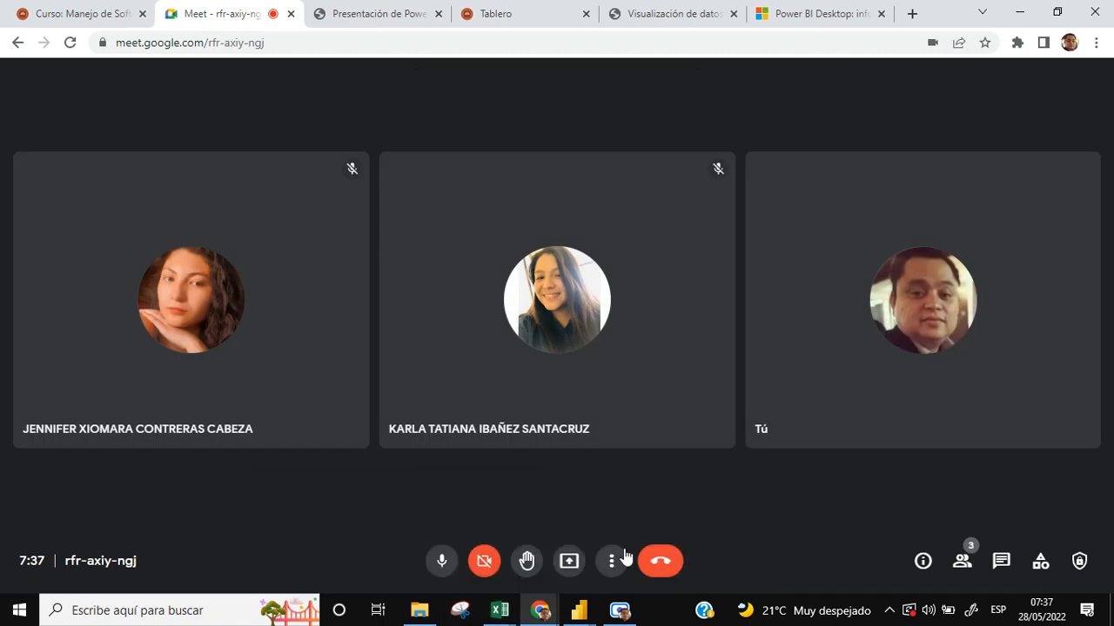
left_click(568, 564)
left_click(627, 448)
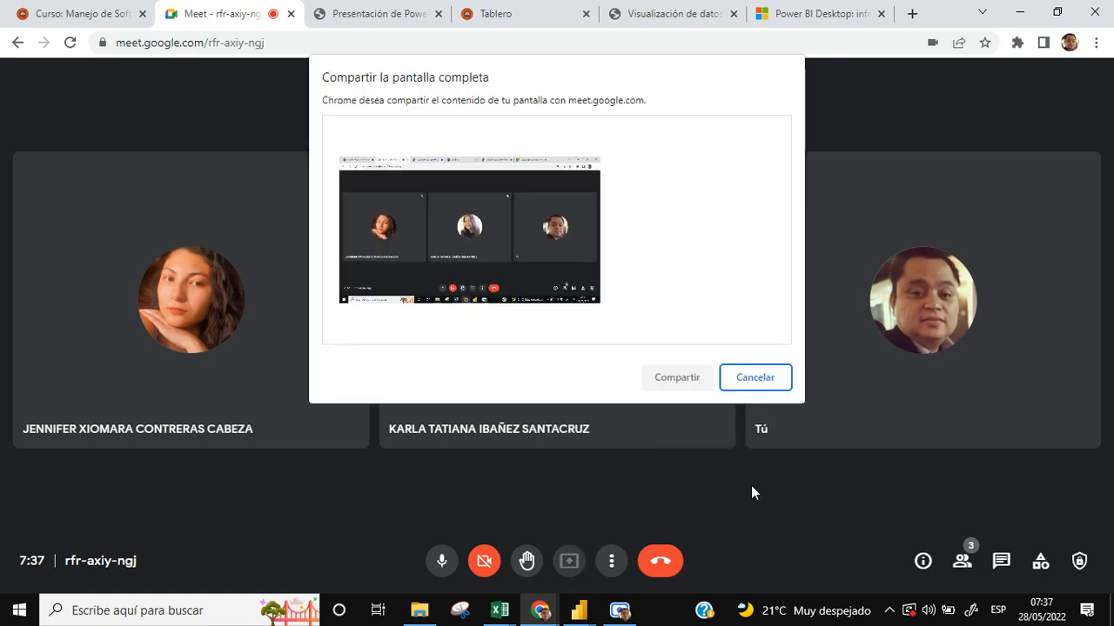
left_click(654, 378)
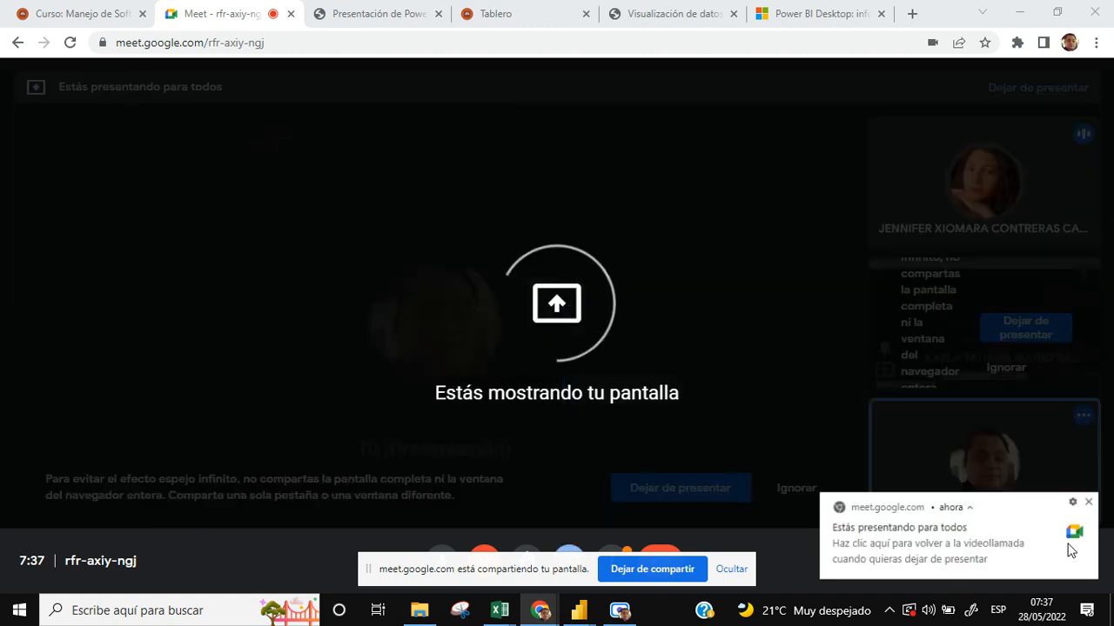
left_click(1092, 501)
left_click(738, 575)
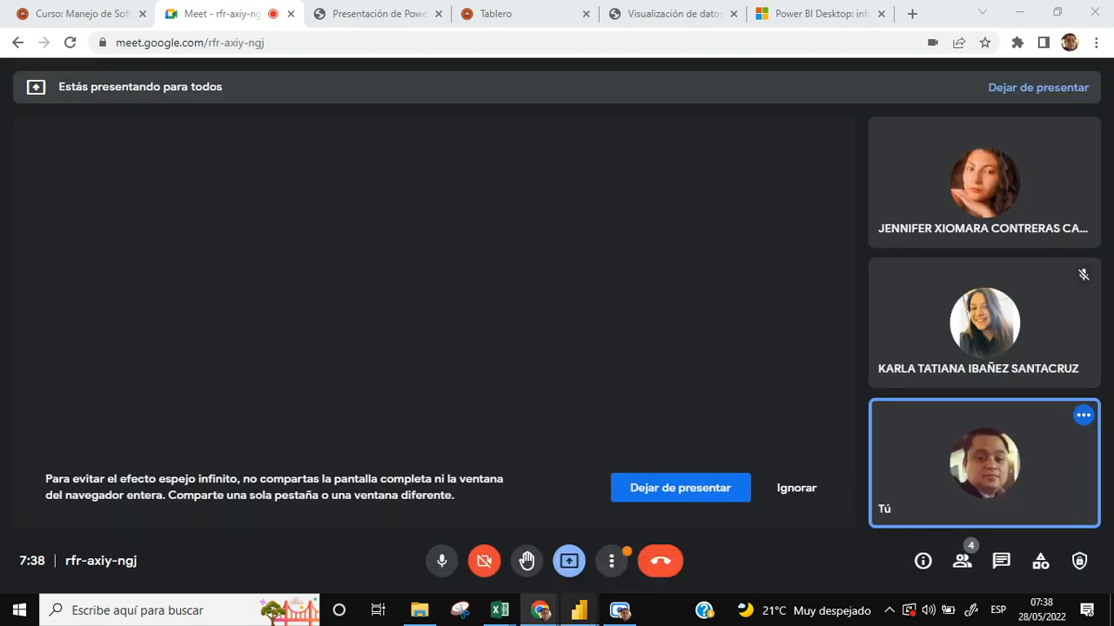
- Switch to the Power Query editor and review the operations available for the Genero, Editorial, Region and Ventas en Millones USD columns together
mouse_move(591, 617)
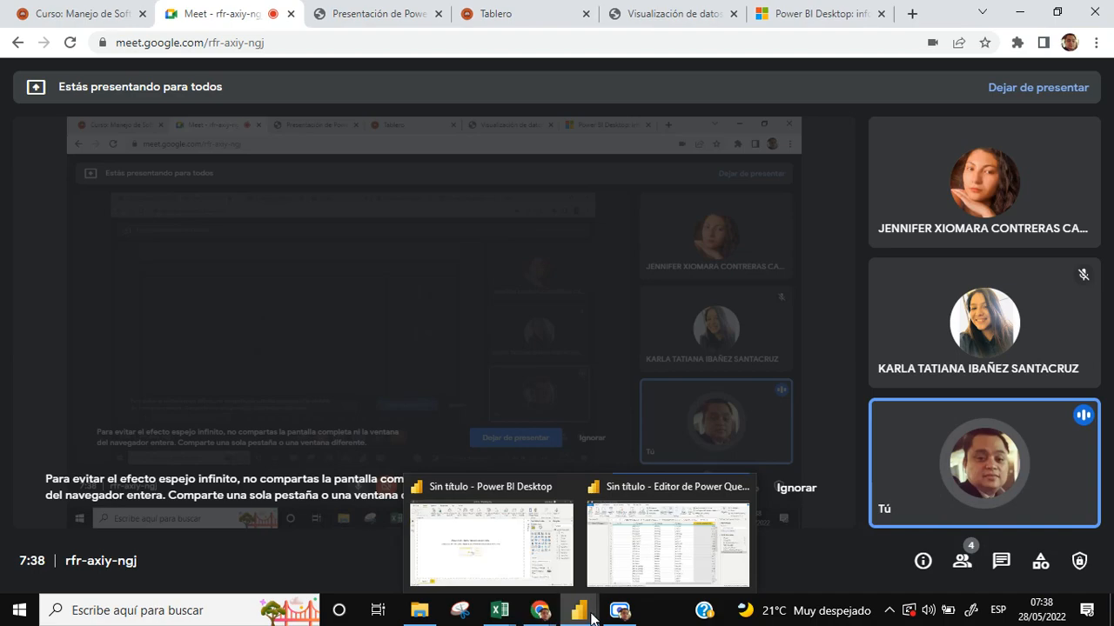
left_click(648, 561)
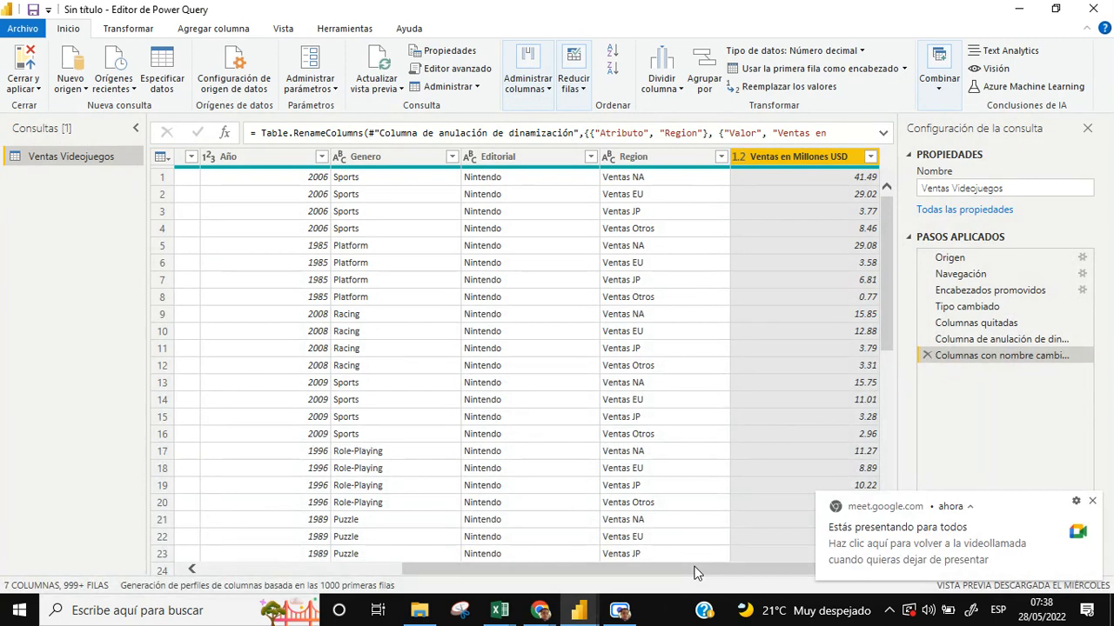
left_click_drag(695, 568, 752, 571)
left_click(420, 157)
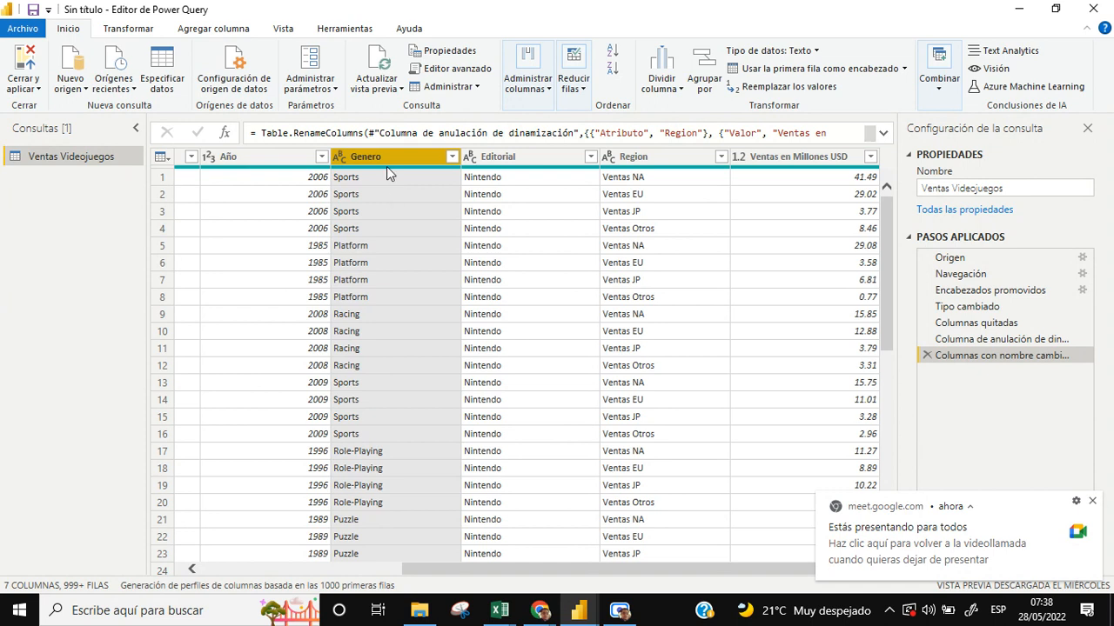
left_click(522, 157, "ctrl")
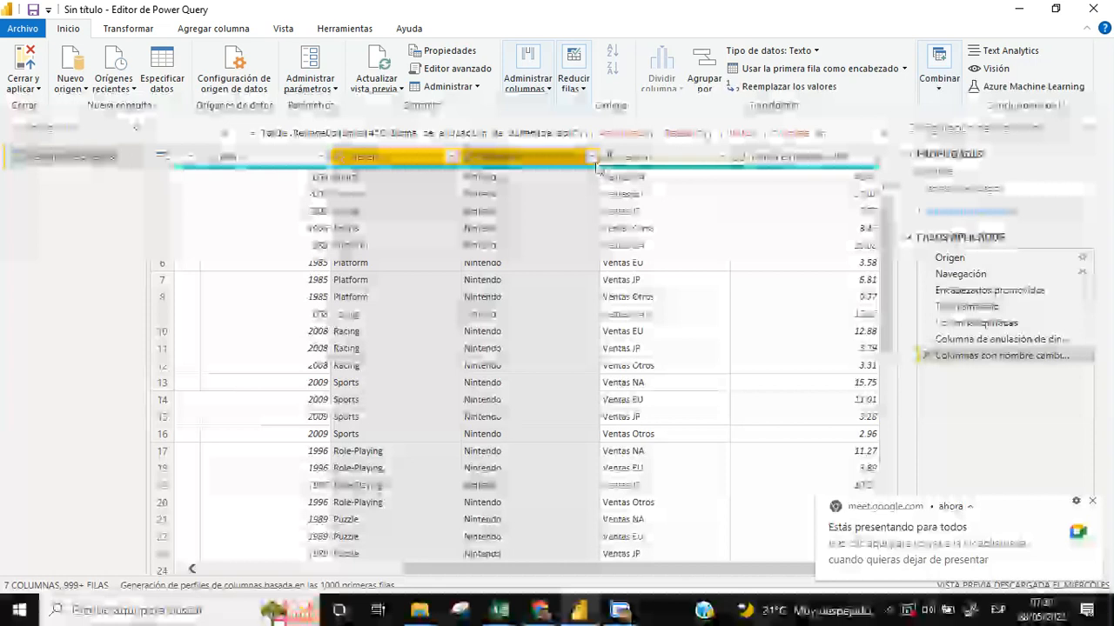
left_click(613, 157, "ctrl")
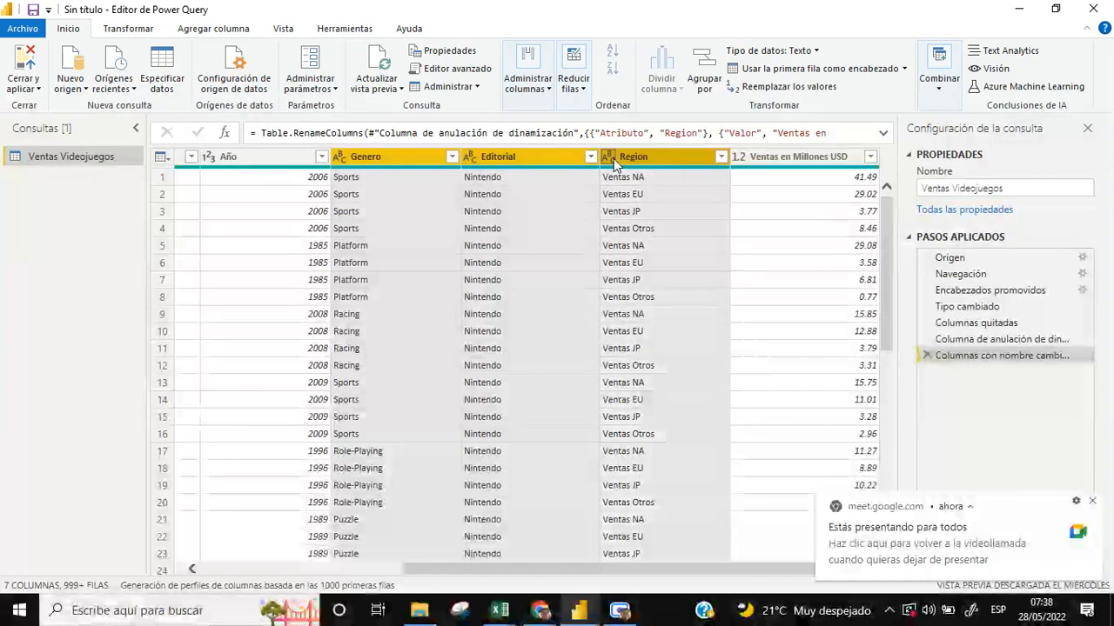
left_click(748, 155, "ctrl")
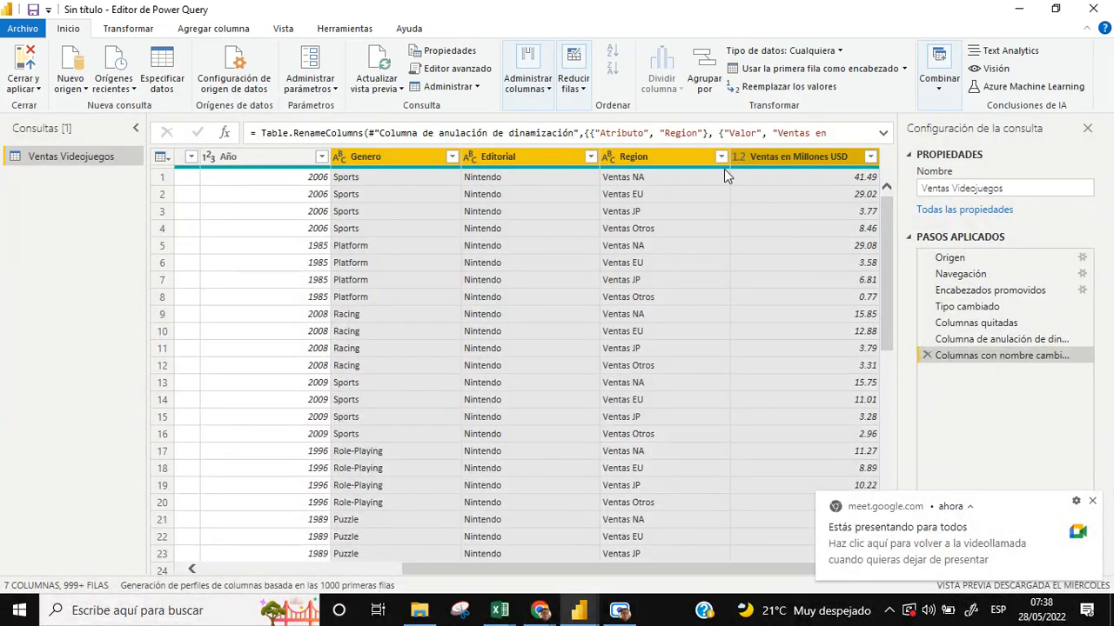
right_click(788, 157)
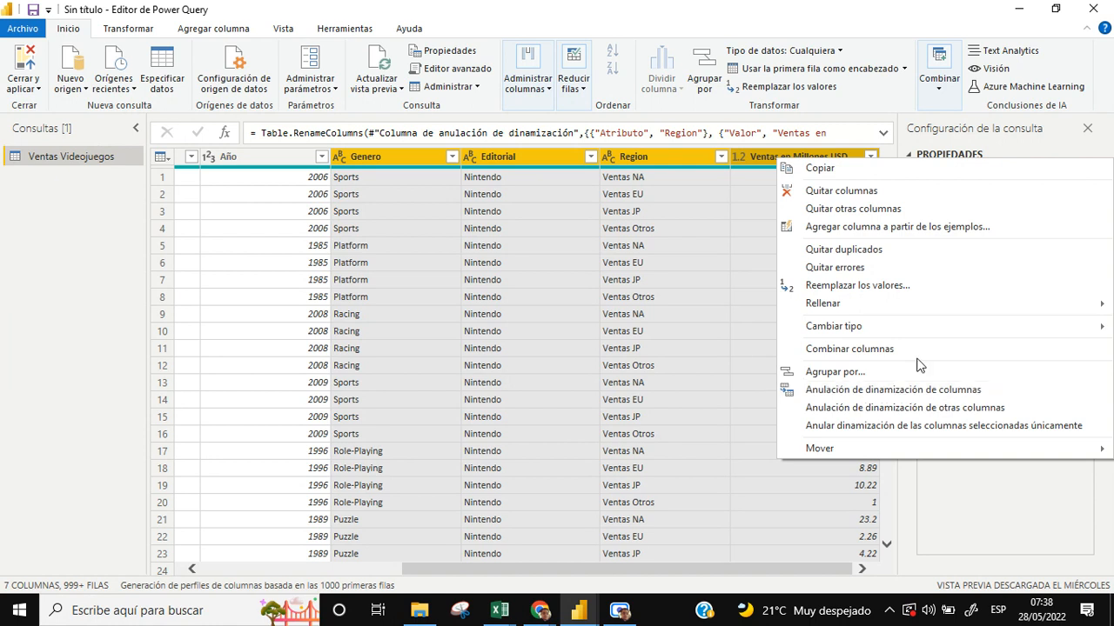
left_click(861, 577)
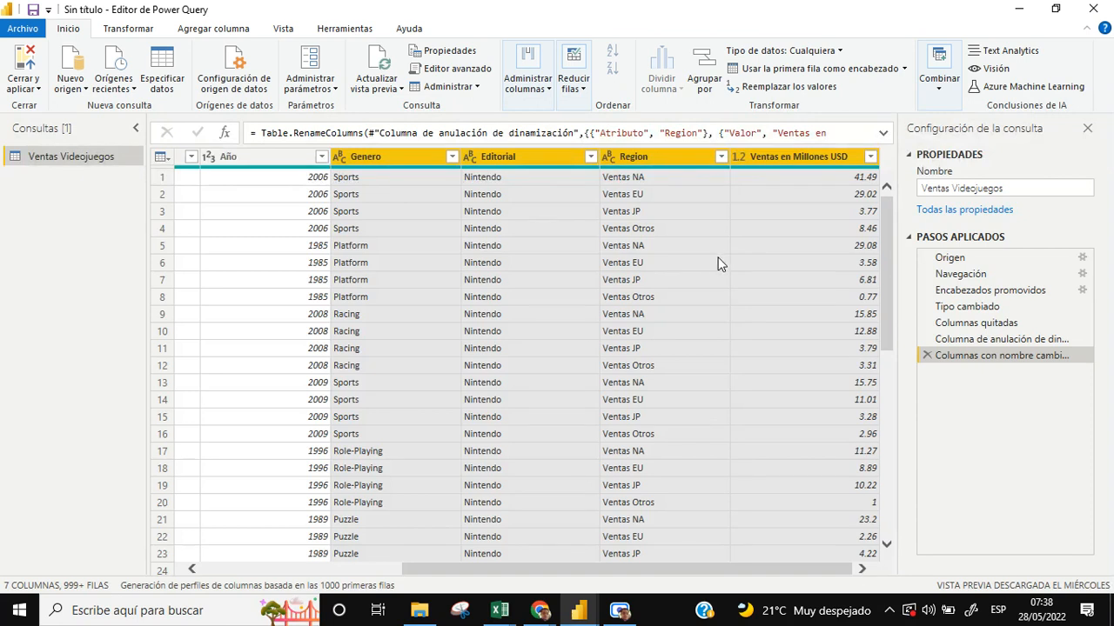
- Examine the Region column against the Ventas en Millones USD column by selecting each in turn
left_click(691, 209)
left_click(672, 159)
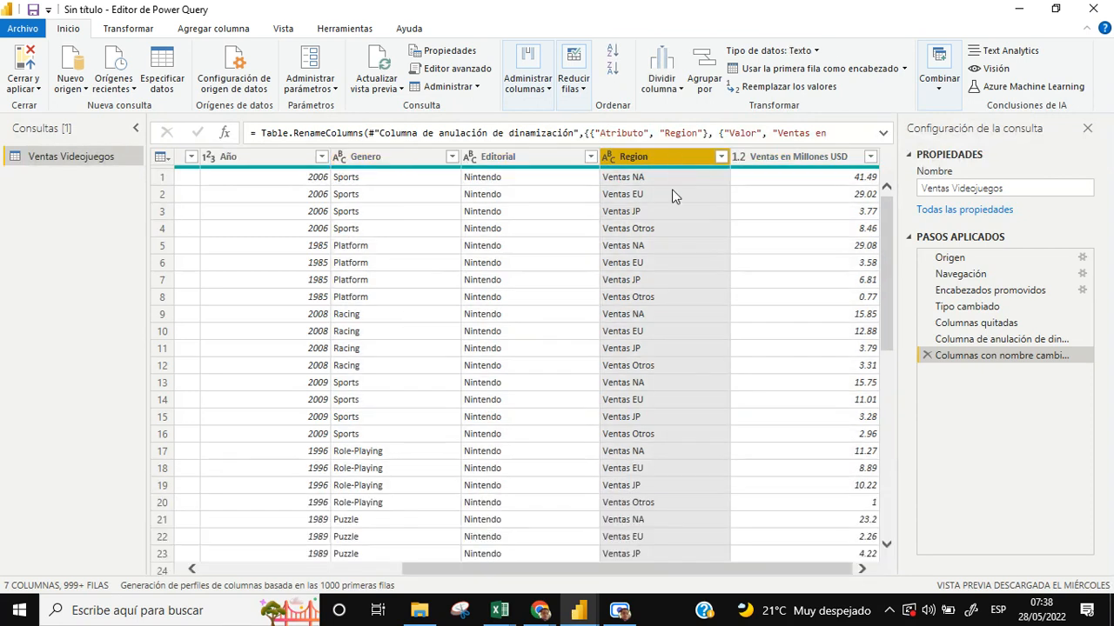
left_click(771, 160)
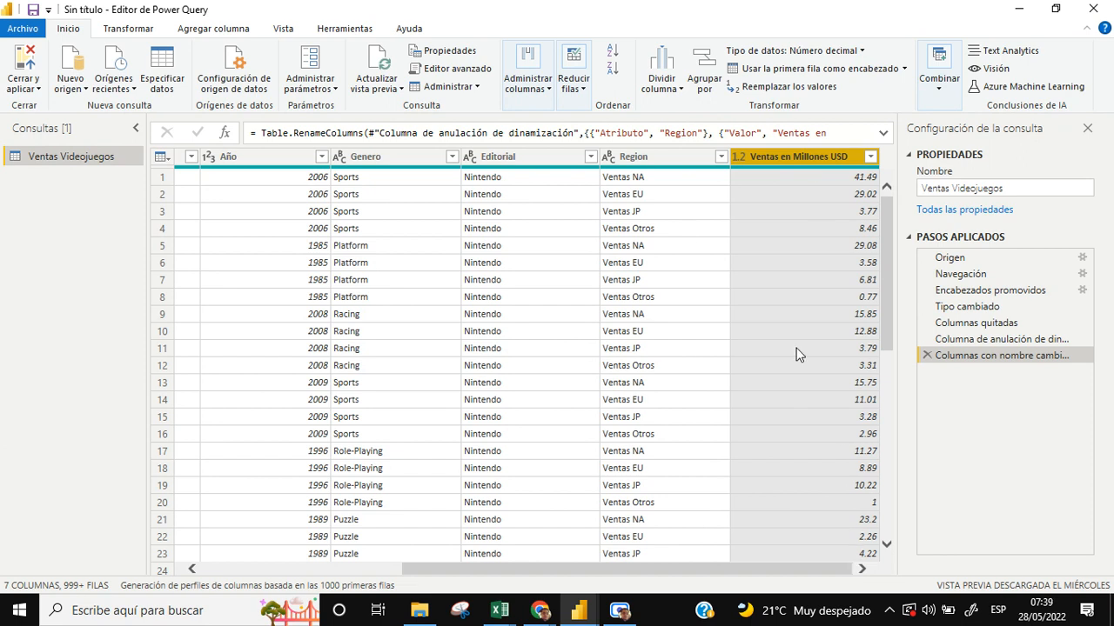
left_click(632, 156)
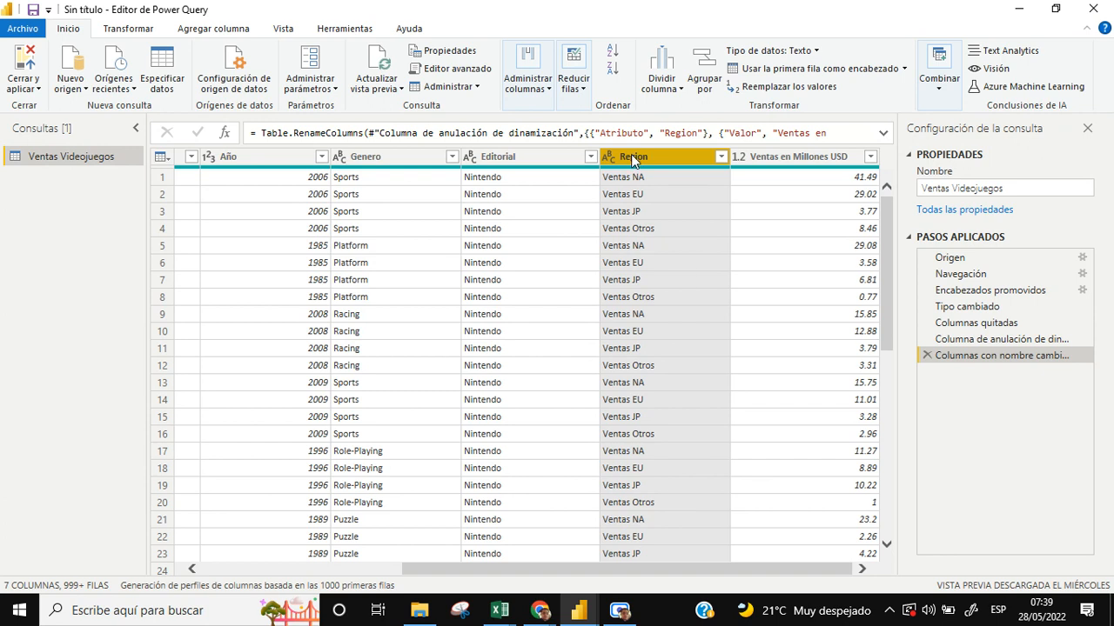
left_click(753, 156)
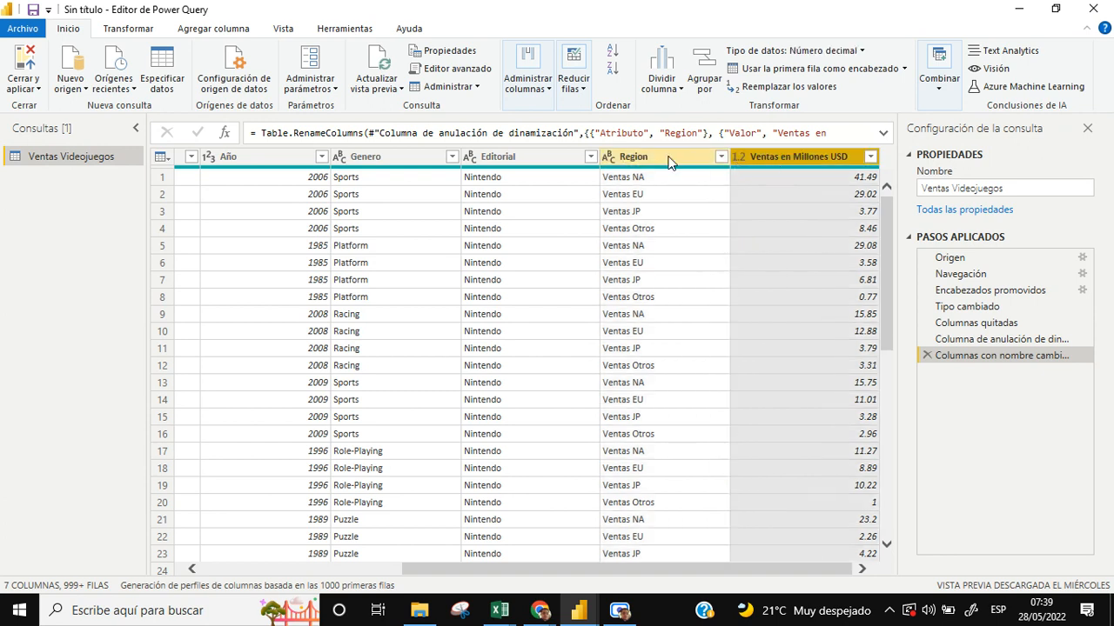
left_click(622, 164)
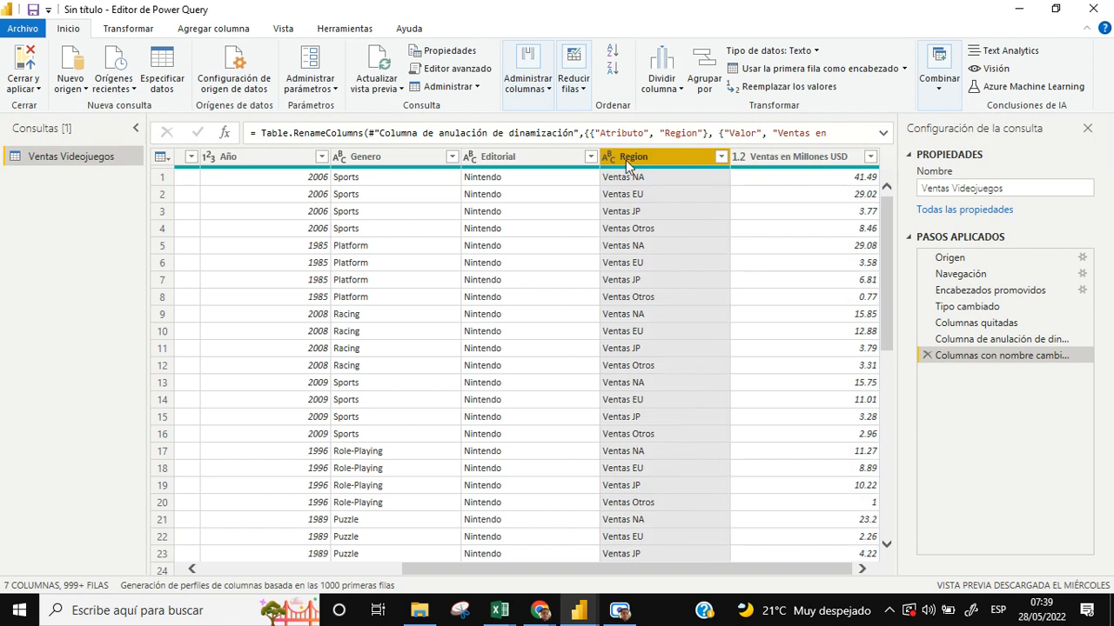
left_click(779, 158)
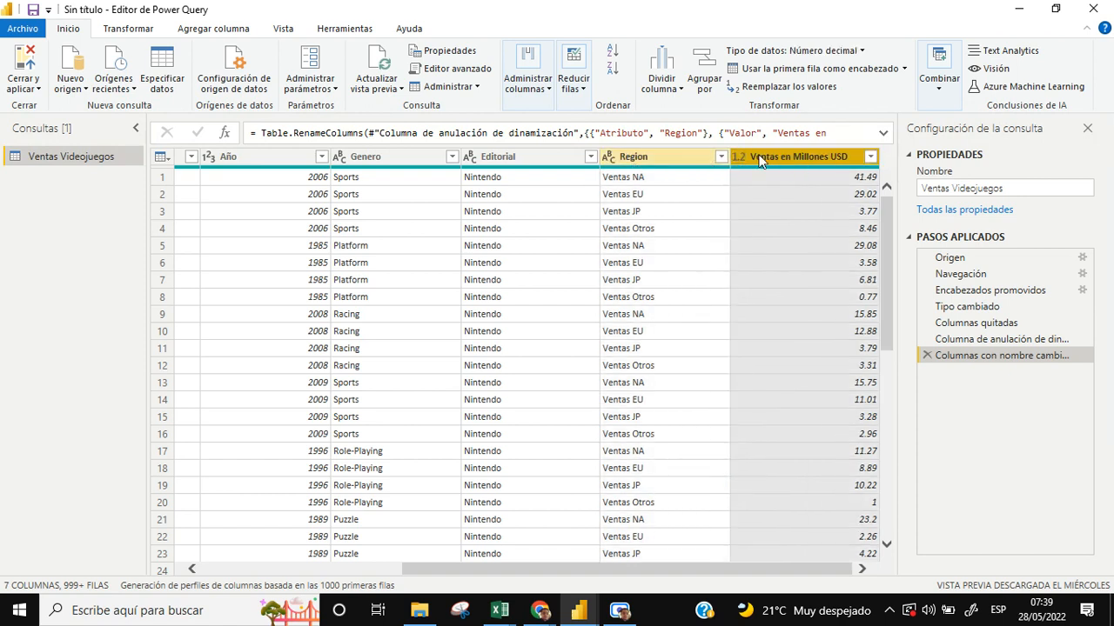
- Open the Region and Ventas en Millones USD column names for editing and close each without entering a new name
left_click(645, 158)
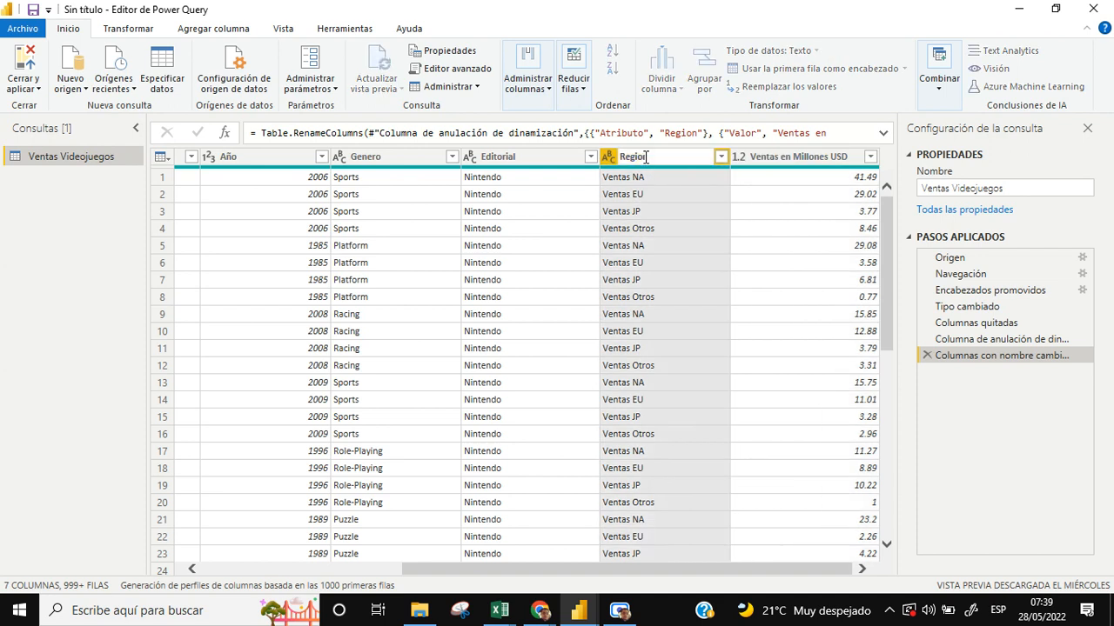
double_click(645, 156)
key("Return")
left_click(803, 158)
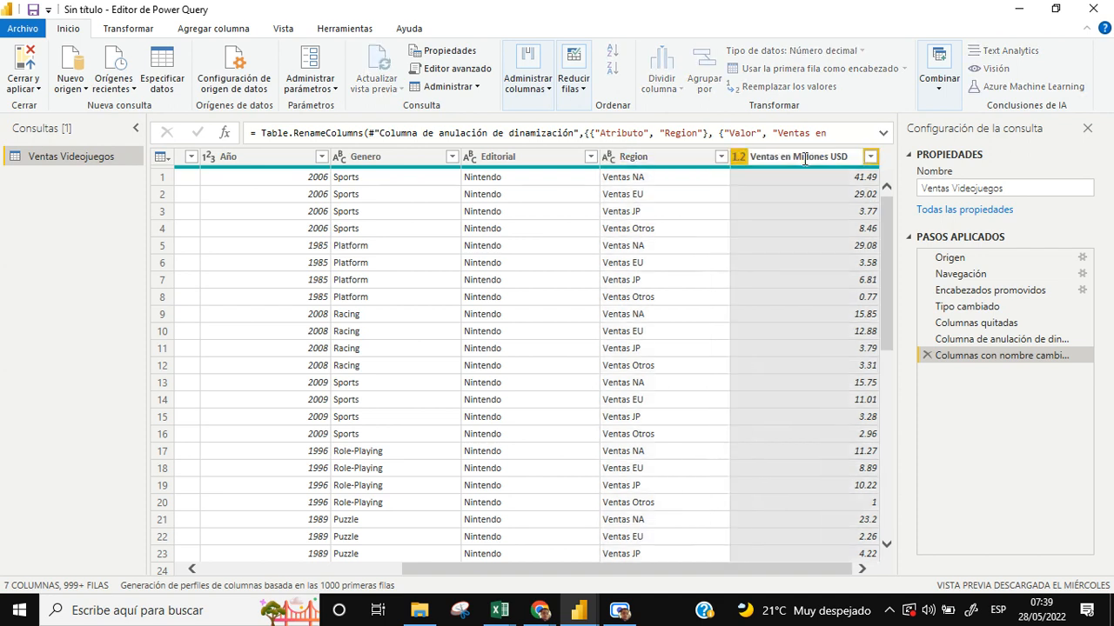
double_click(806, 159)
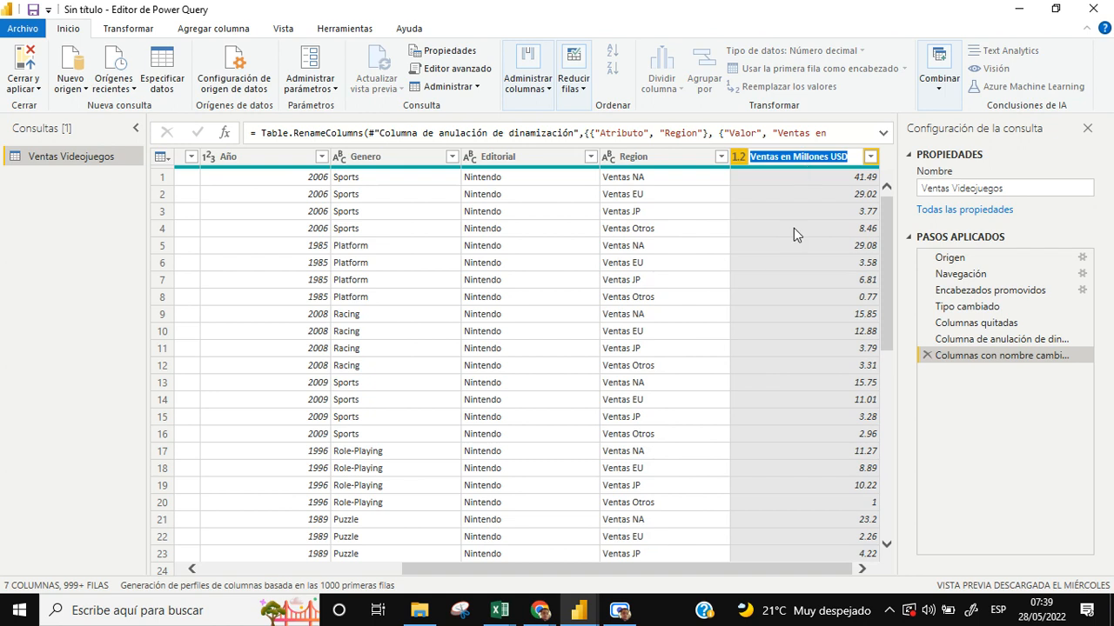
key("Return")
- Inspect individual values in the first six rows of the Region column
left_click(660, 179)
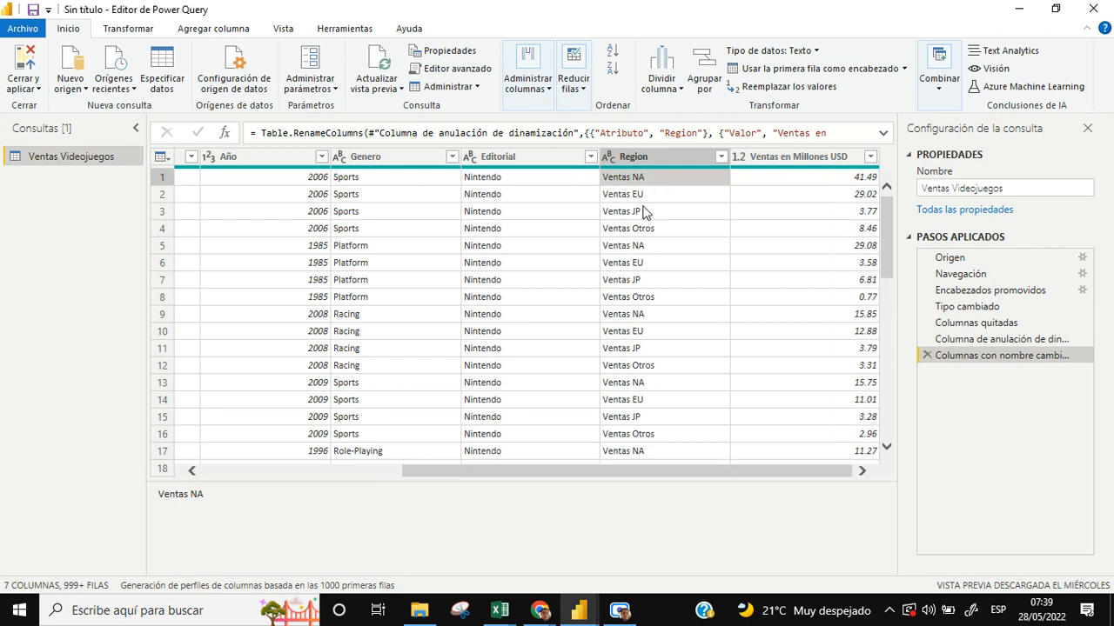
left_click(642, 197)
left_click(636, 228)
left_click(635, 263)
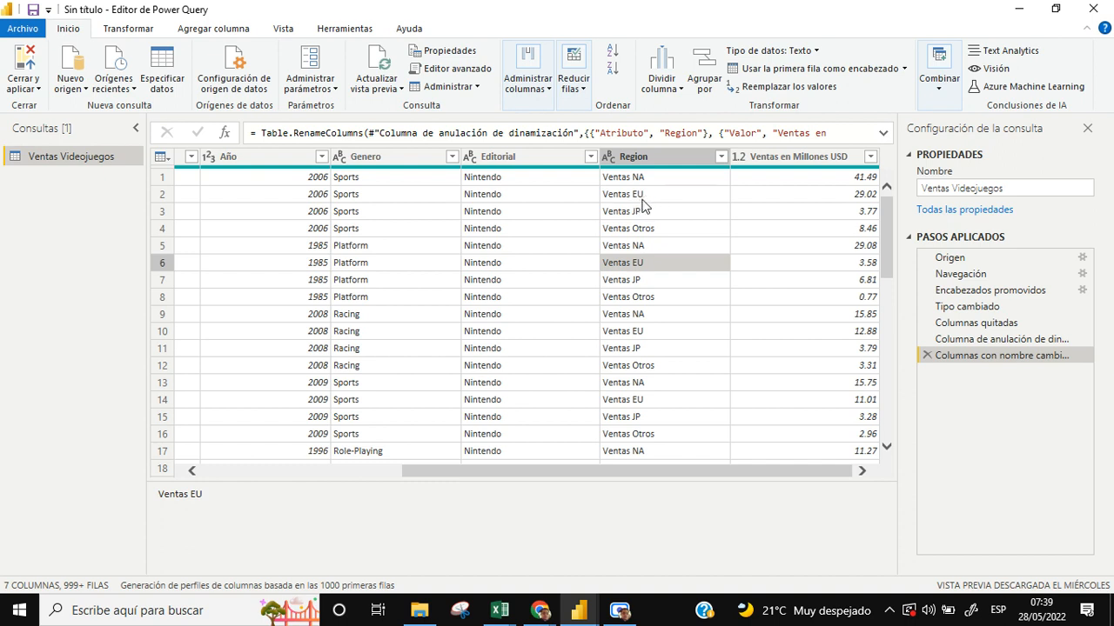
- Replace the value Ventas NA with Norteamérica in the Region column
left_click(641, 160)
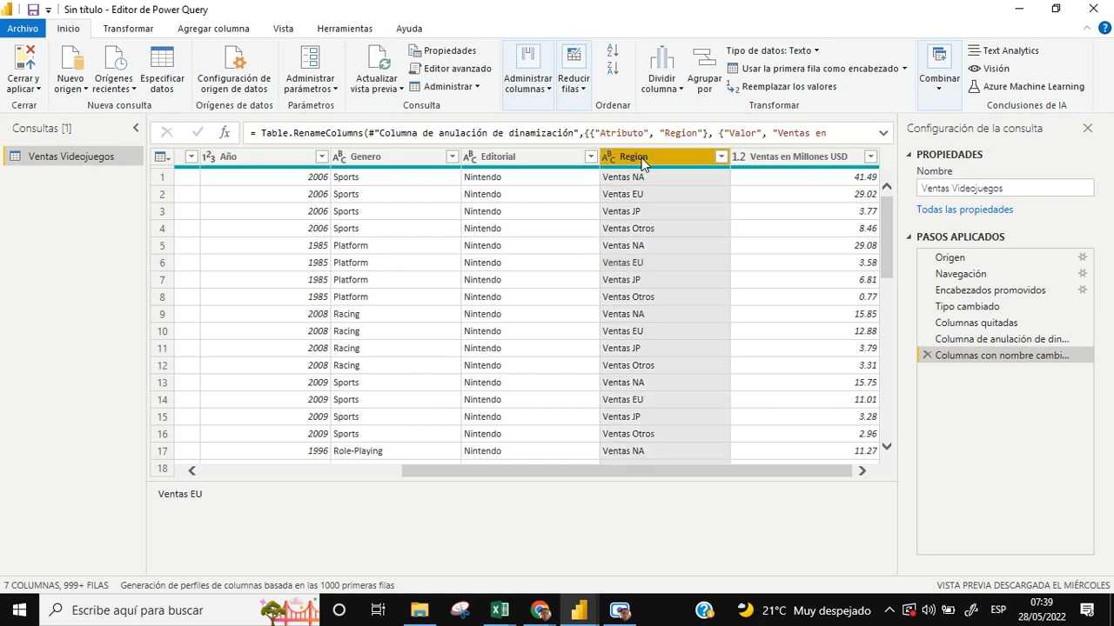
right_click(641, 163)
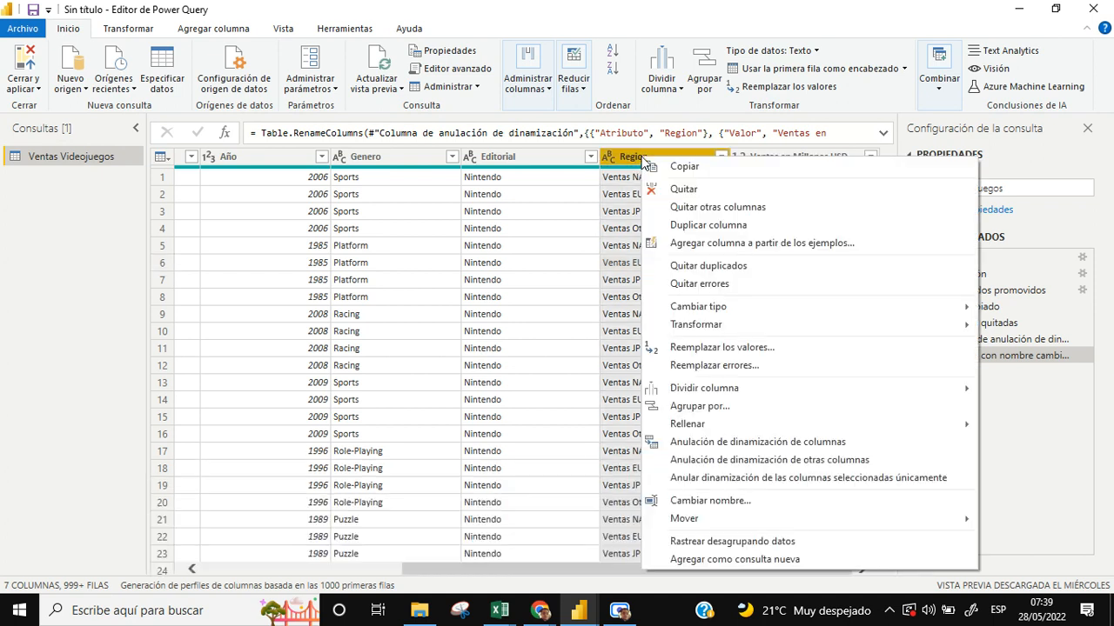
left_click(723, 348)
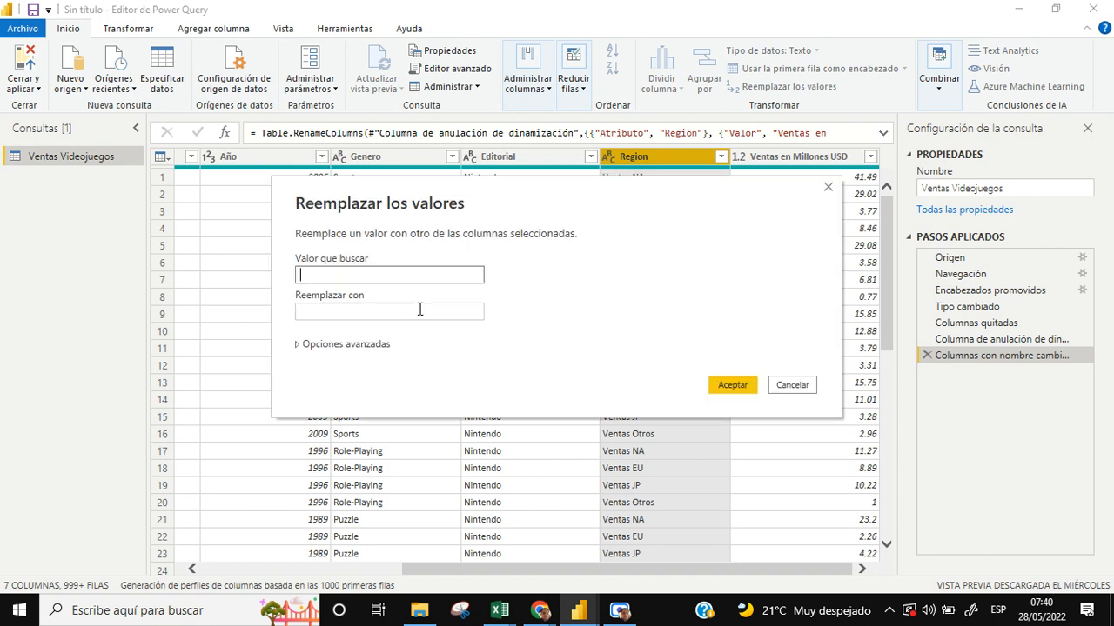
left_click(363, 270)
type("Ventas NA")
left_click(358, 311)
type("Norte")
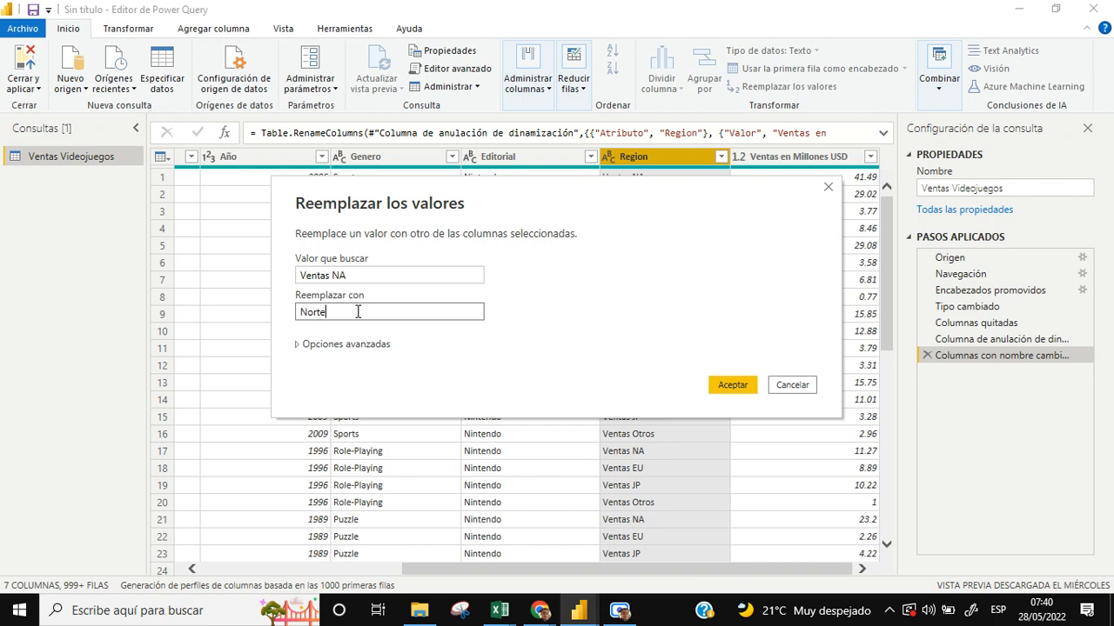
type("américa")
left_click(364, 315)
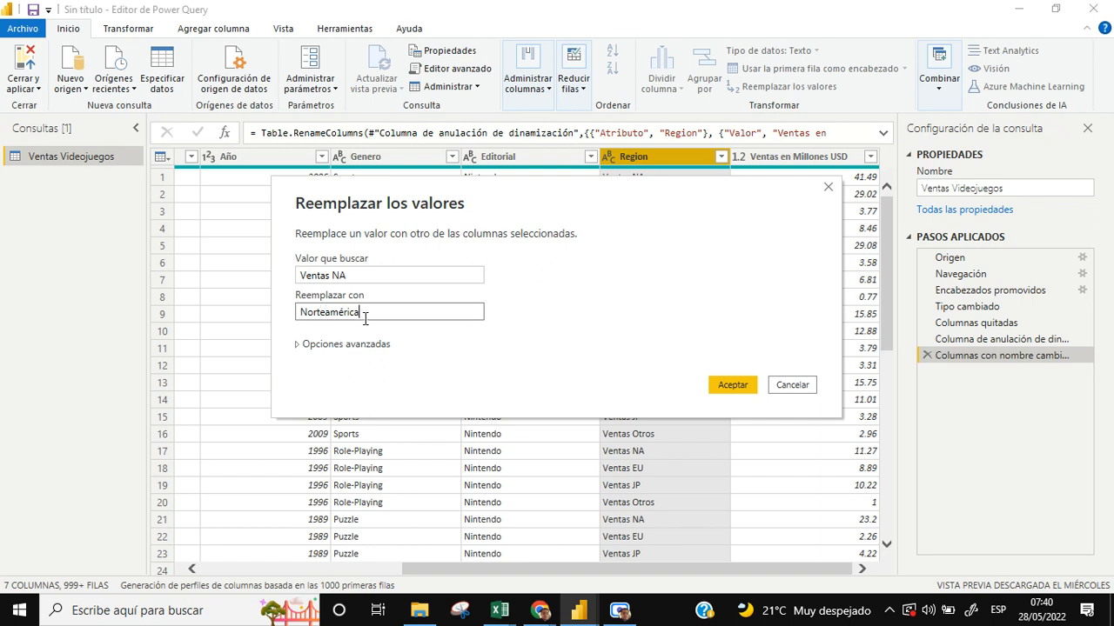
left_click(742, 386)
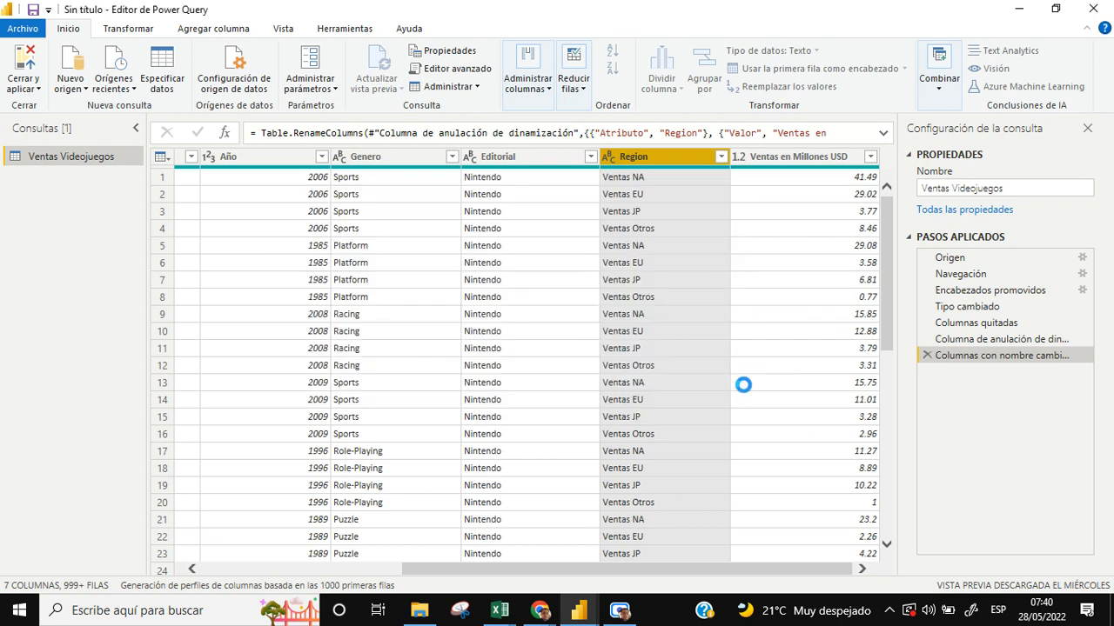
- Replace the value Ventas EU with Europa in the Region column
left_click(649, 200)
right_click(651, 198)
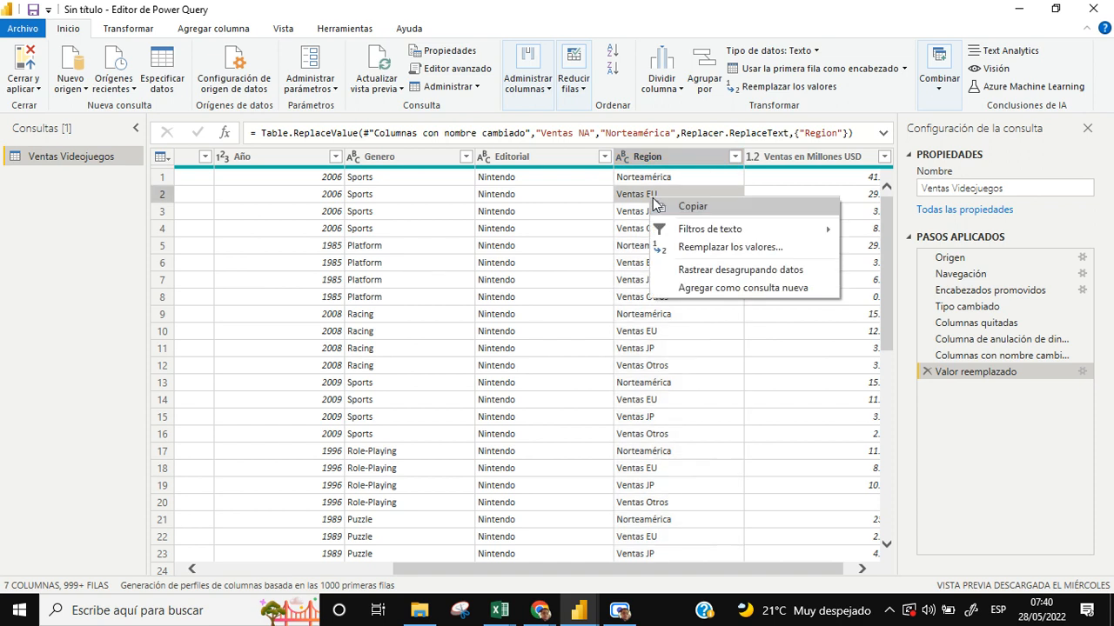
left_click(644, 162)
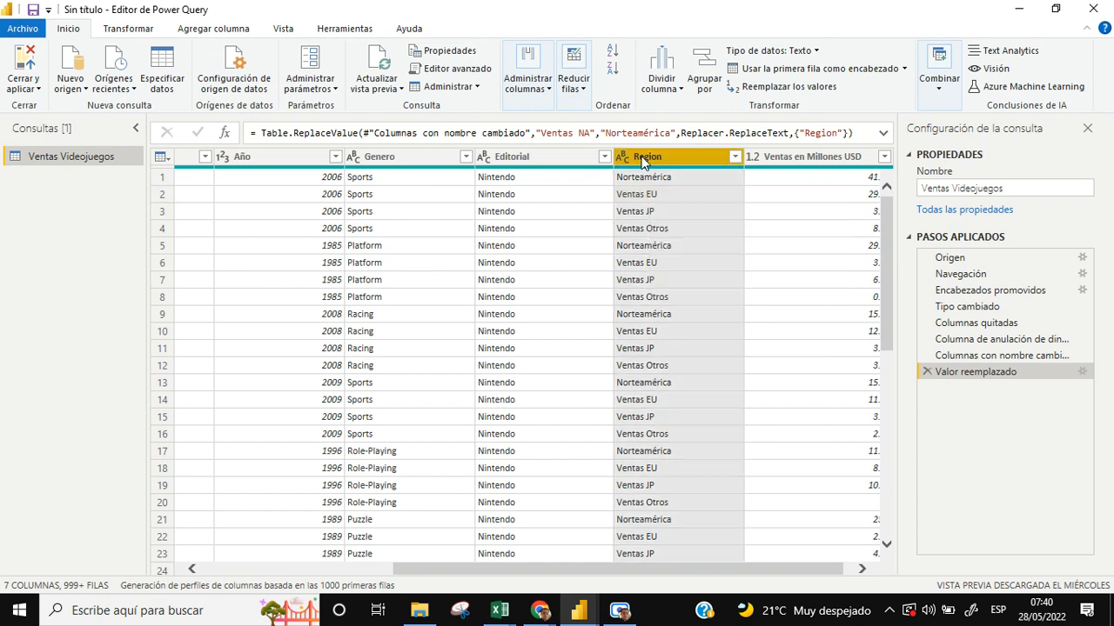
right_click(644, 162)
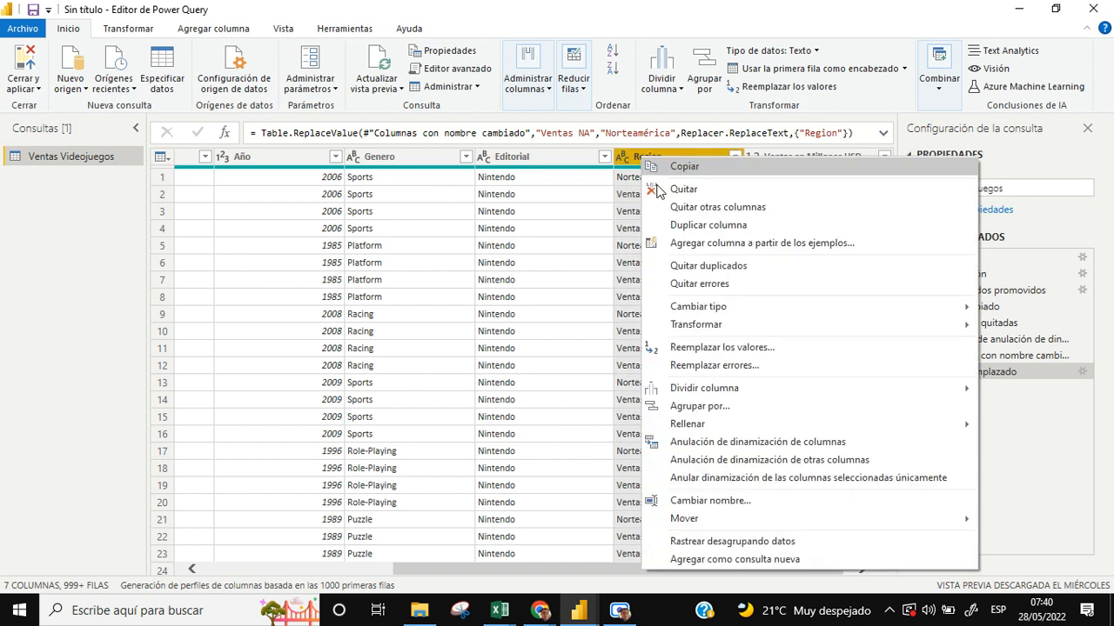
left_click(713, 348)
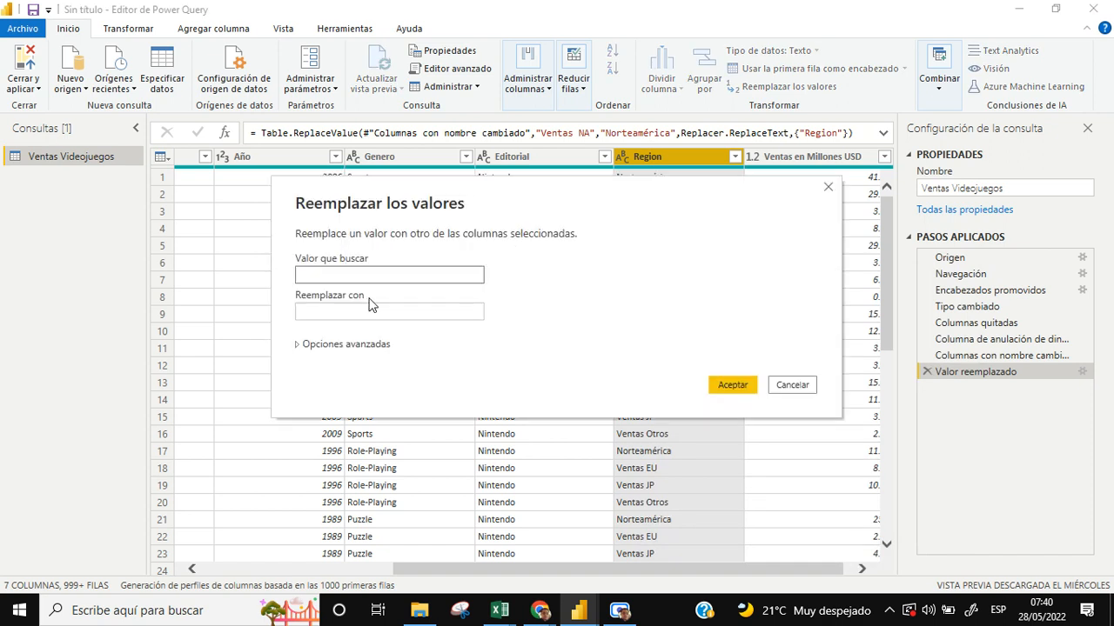
type("Ventas EU")
left_click(370, 308)
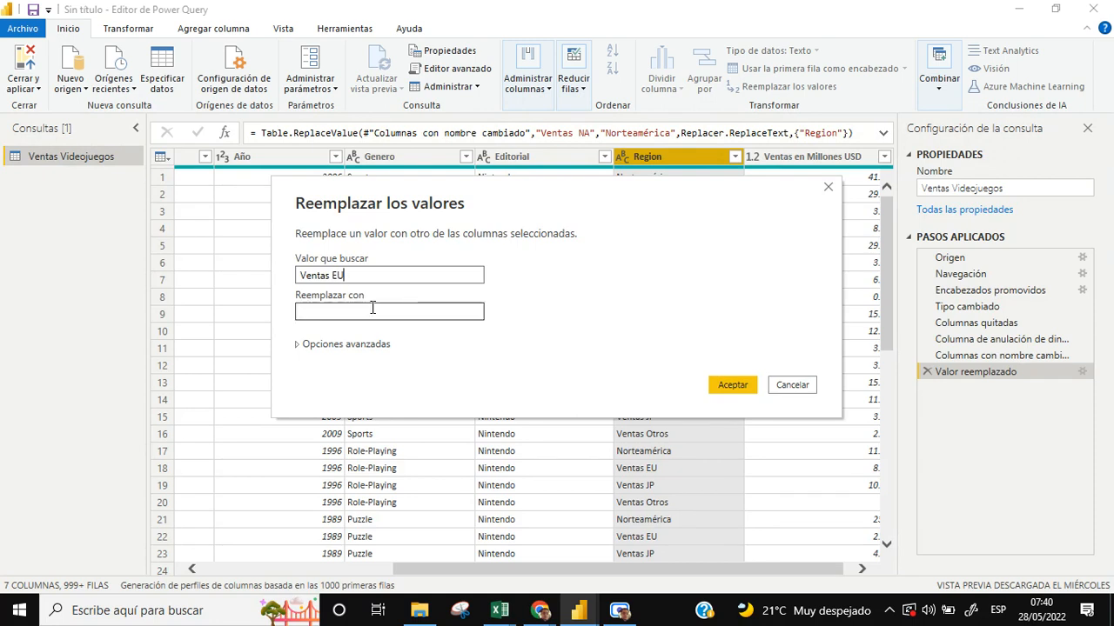
type("Europa")
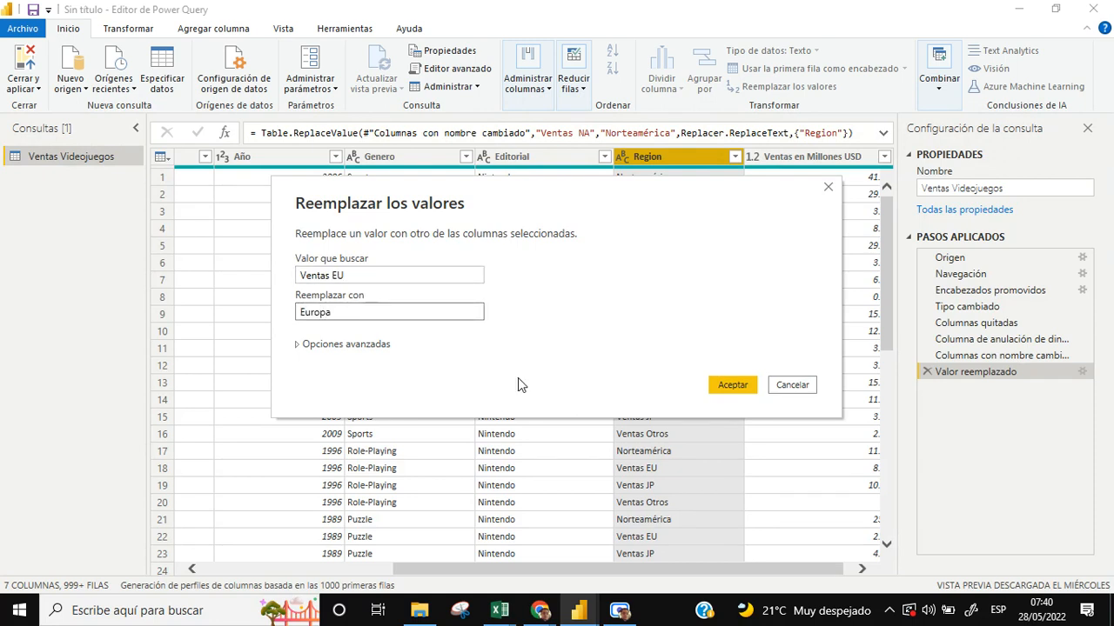
left_click(733, 386)
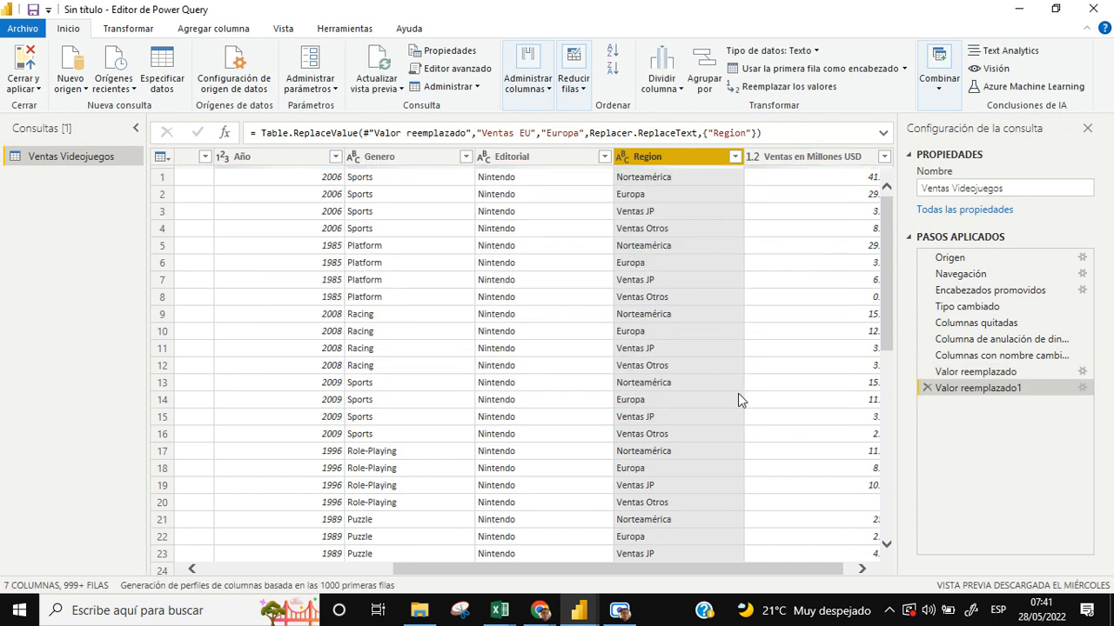
- Replace the value Ventas JP with Japón in the Region column
right_click(668, 163)
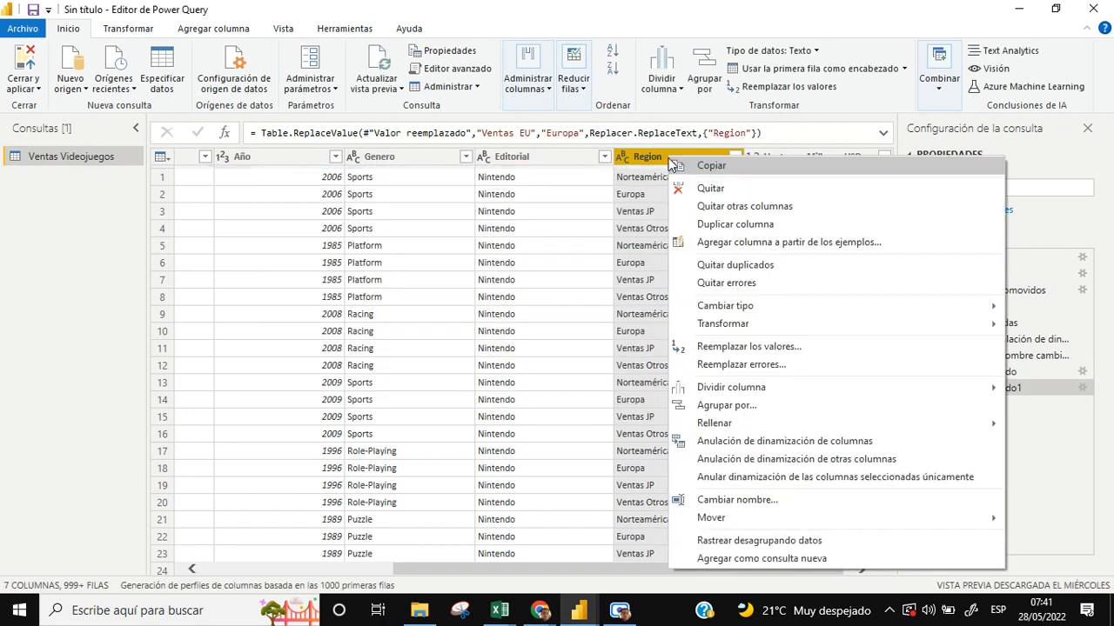
left_click(744, 348)
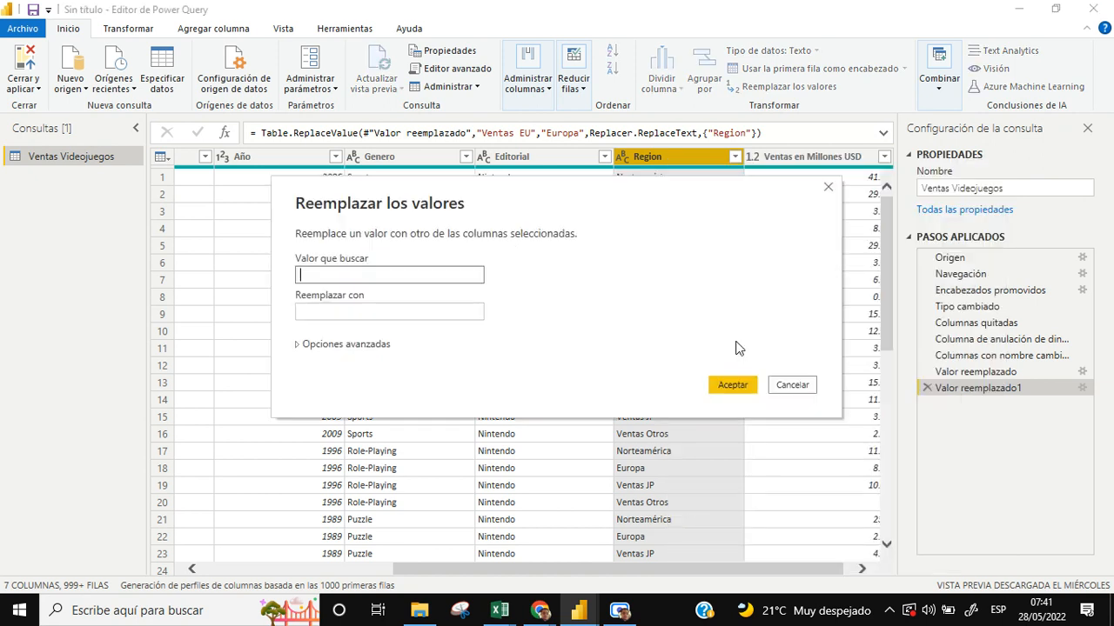
type("Ventas JP")
left_click(419, 316)
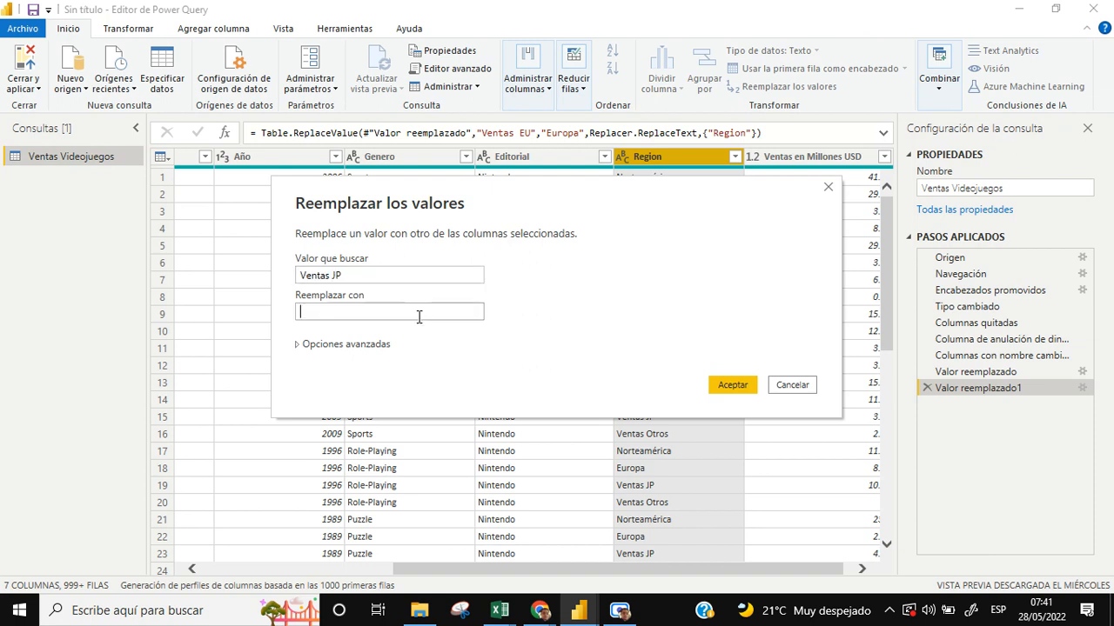
type("Japón")
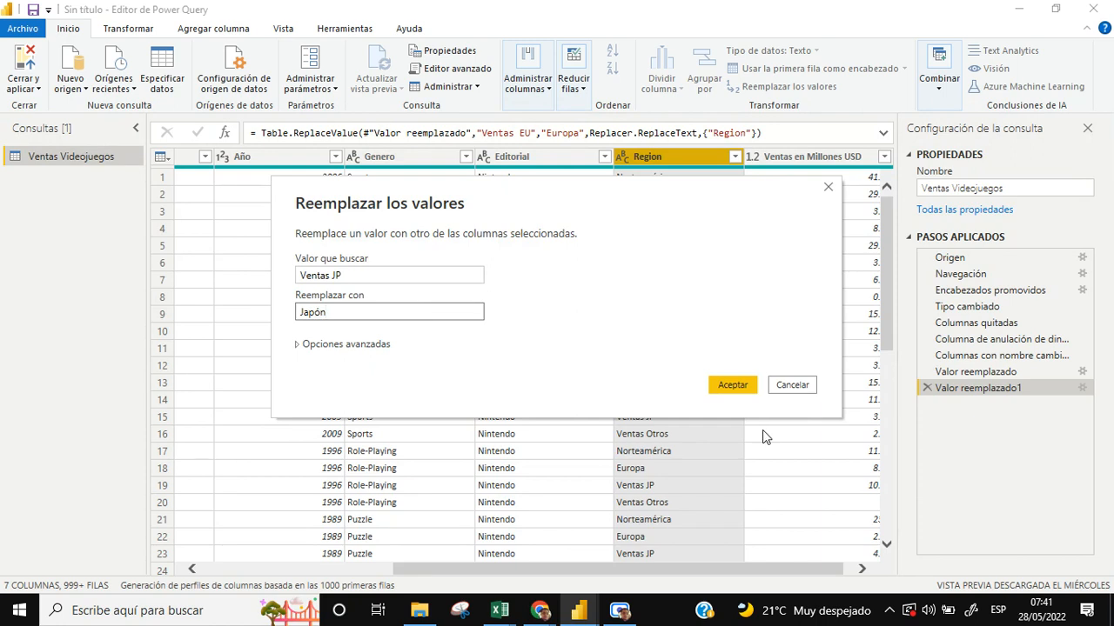
left_click(737, 388)
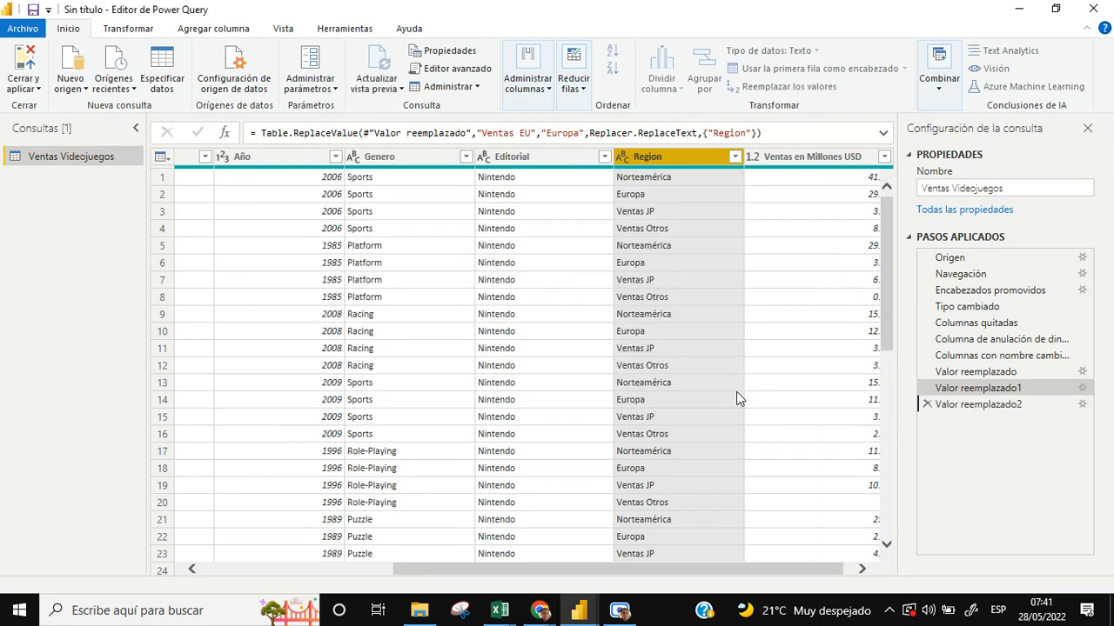
- Replace the value Ventas Otros with Otros in the Region column
right_click(665, 159)
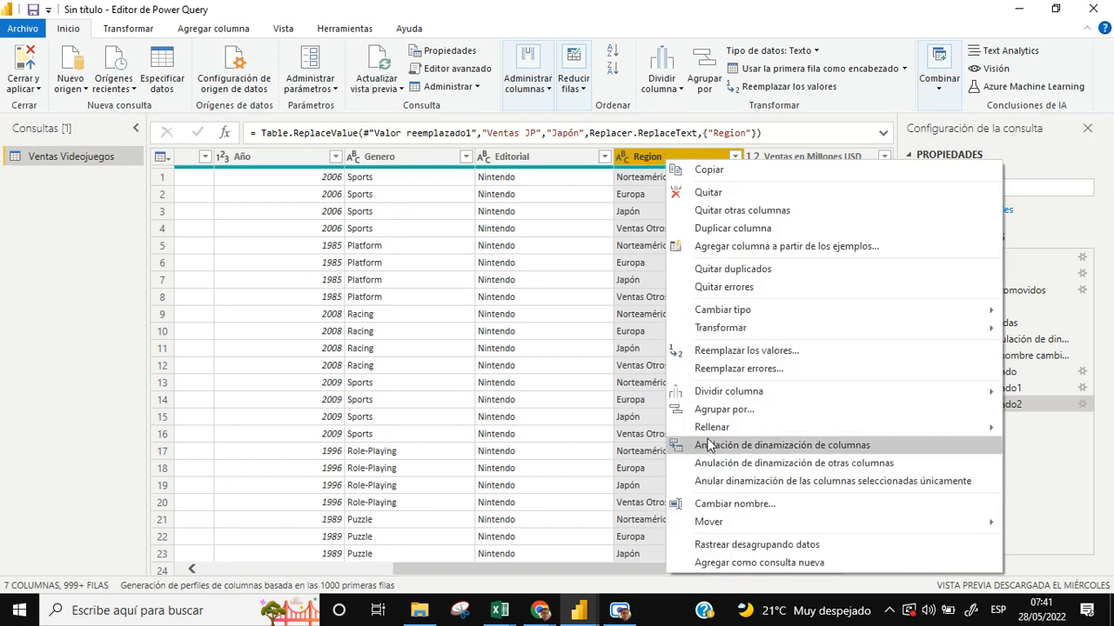
left_click(755, 353)
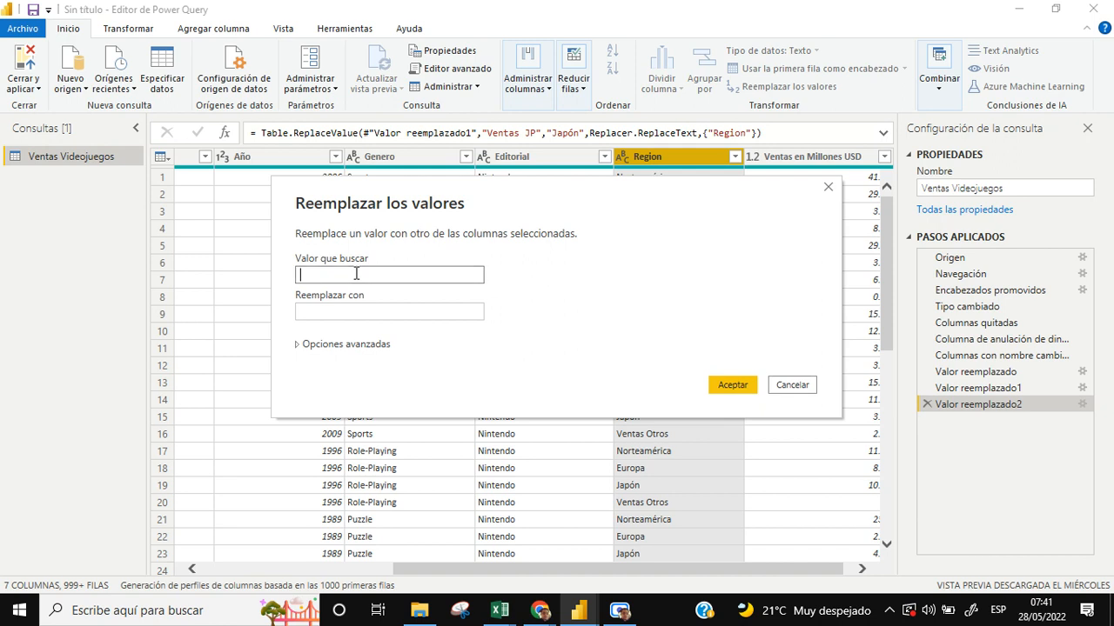
type("Ventas Otros")
left_click(353, 314)
type("Otros")
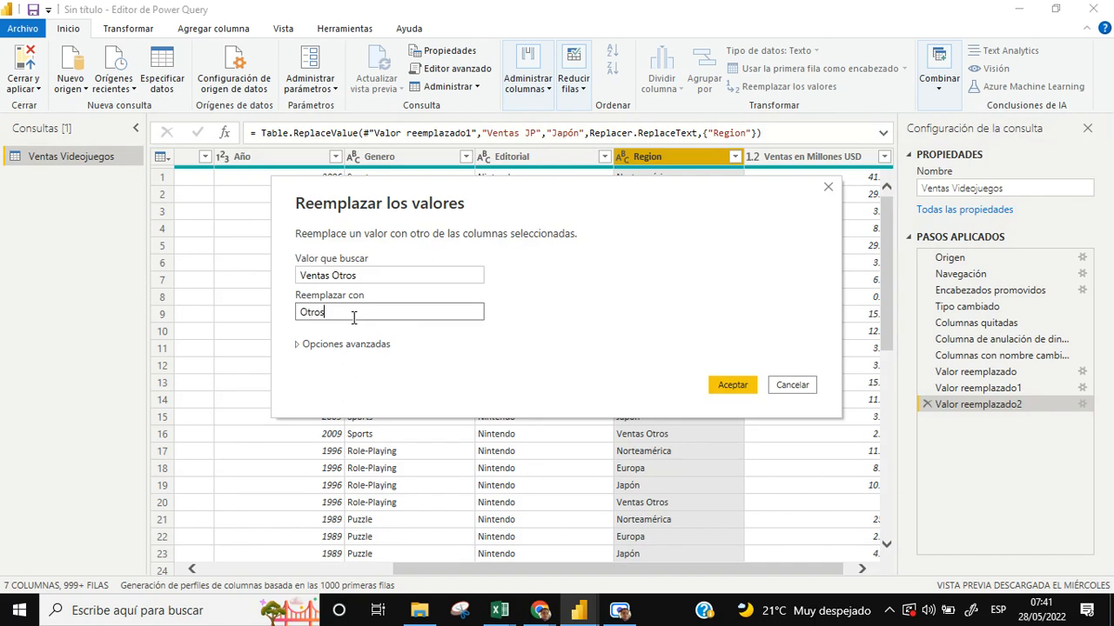
left_click(730, 385)
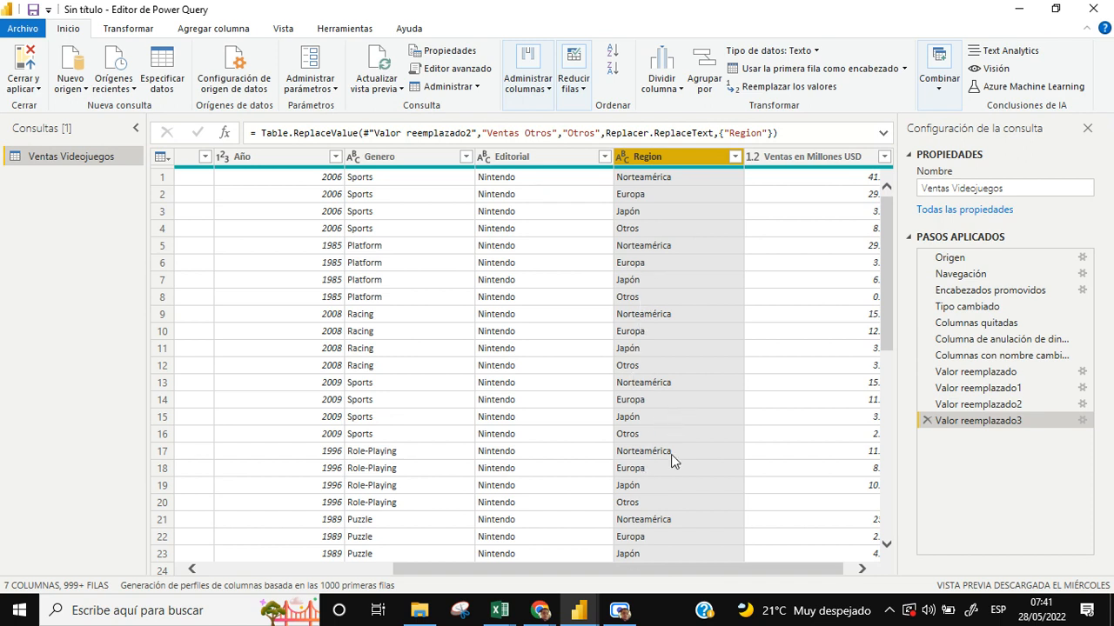
- Check the data types assigned to the Ventas en Millones USD and Region columns without changing them
left_click_drag(690, 567, 750, 571)
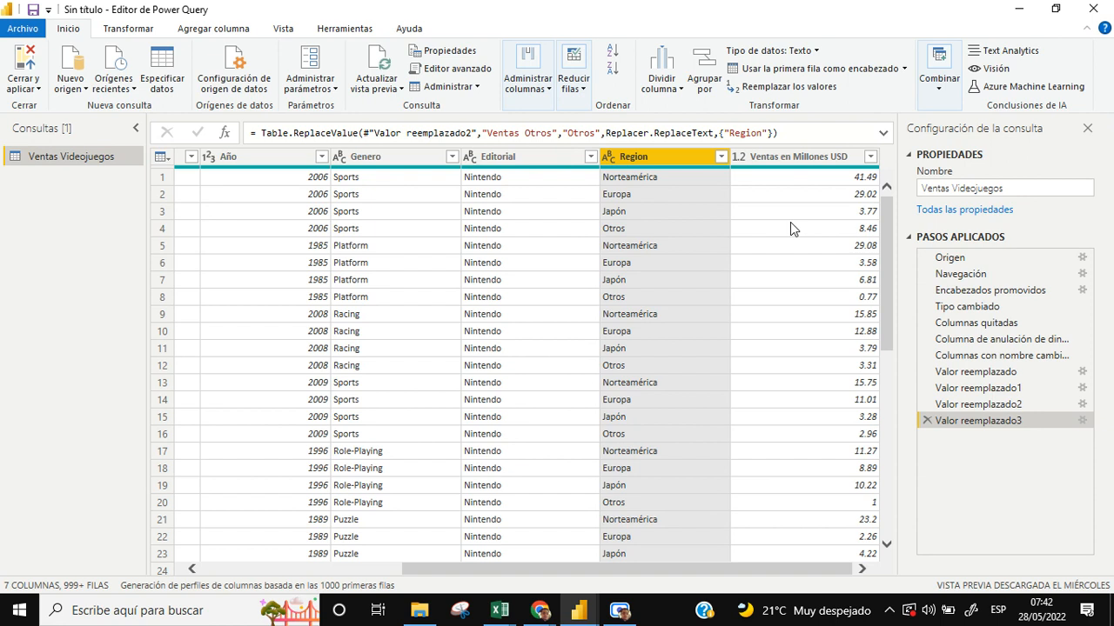
left_click(742, 158)
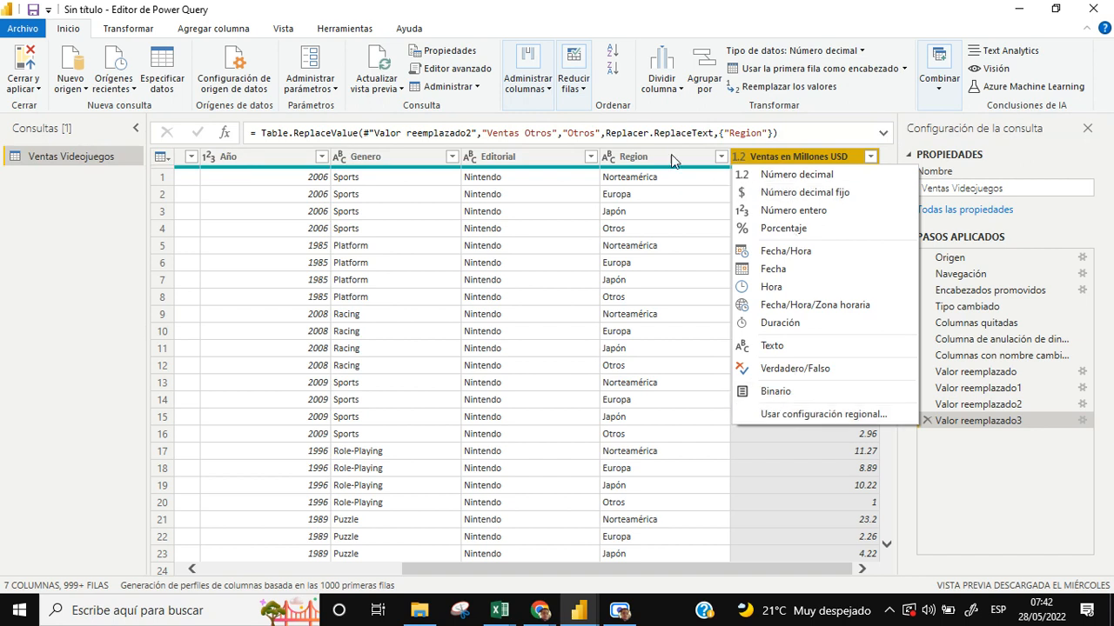
left_click(612, 159)
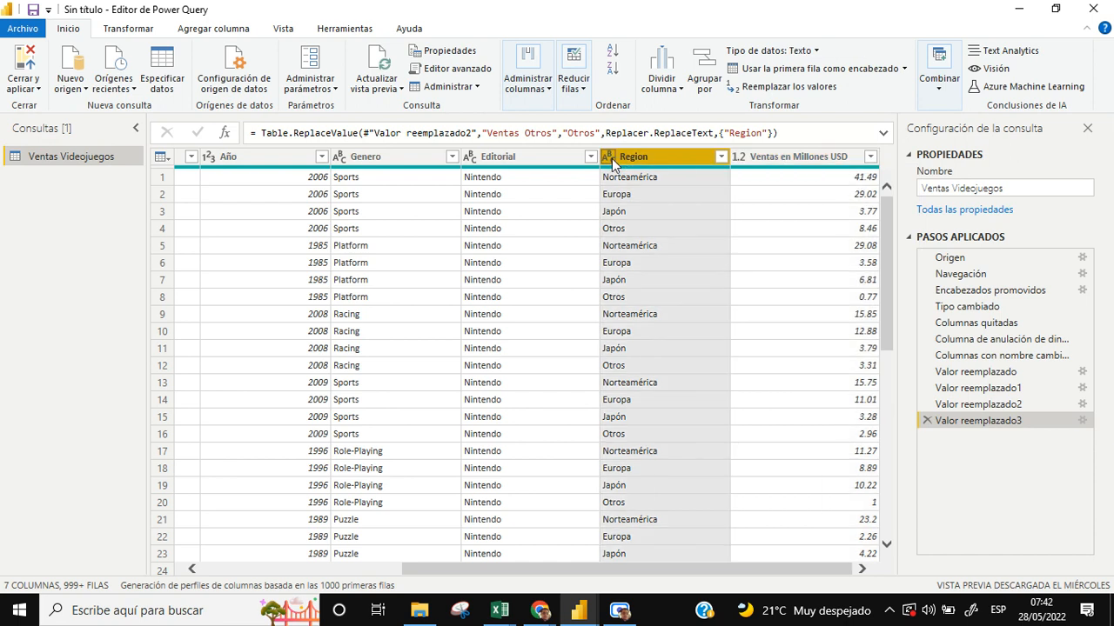
left_click(611, 159)
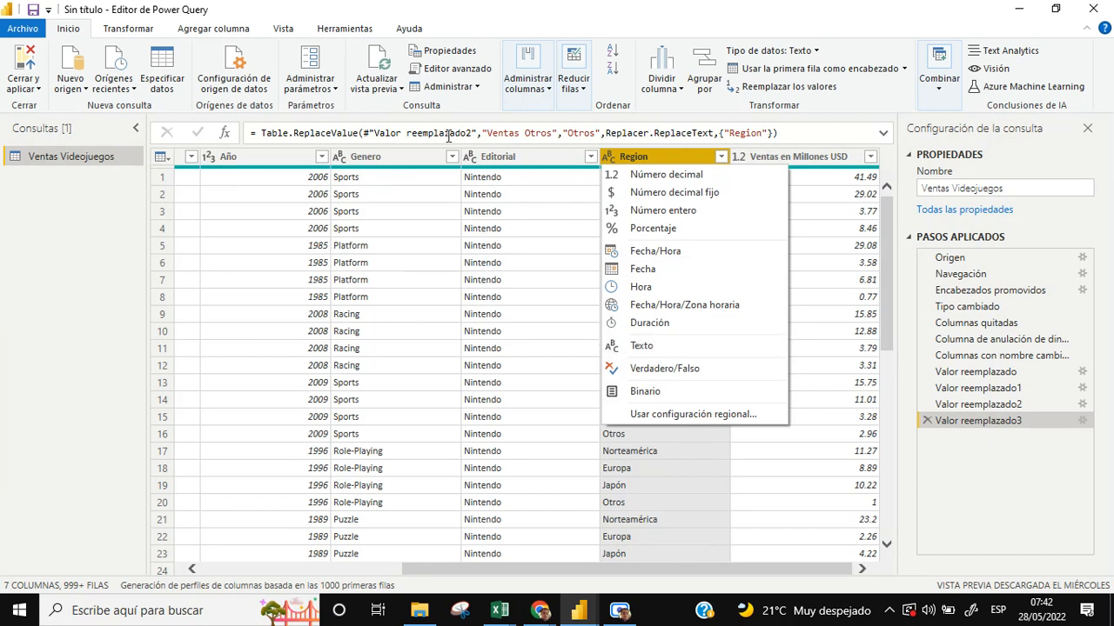
left_click(580, 609)
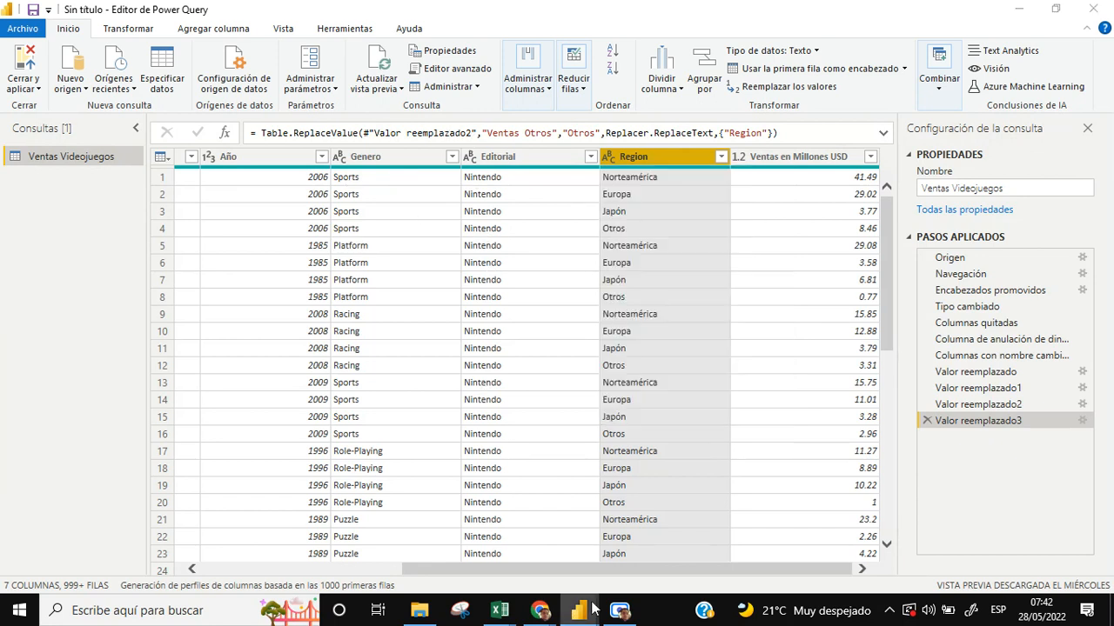
- Change the data type of the Año column to Texto
left_click_drag(581, 570, 331, 569)
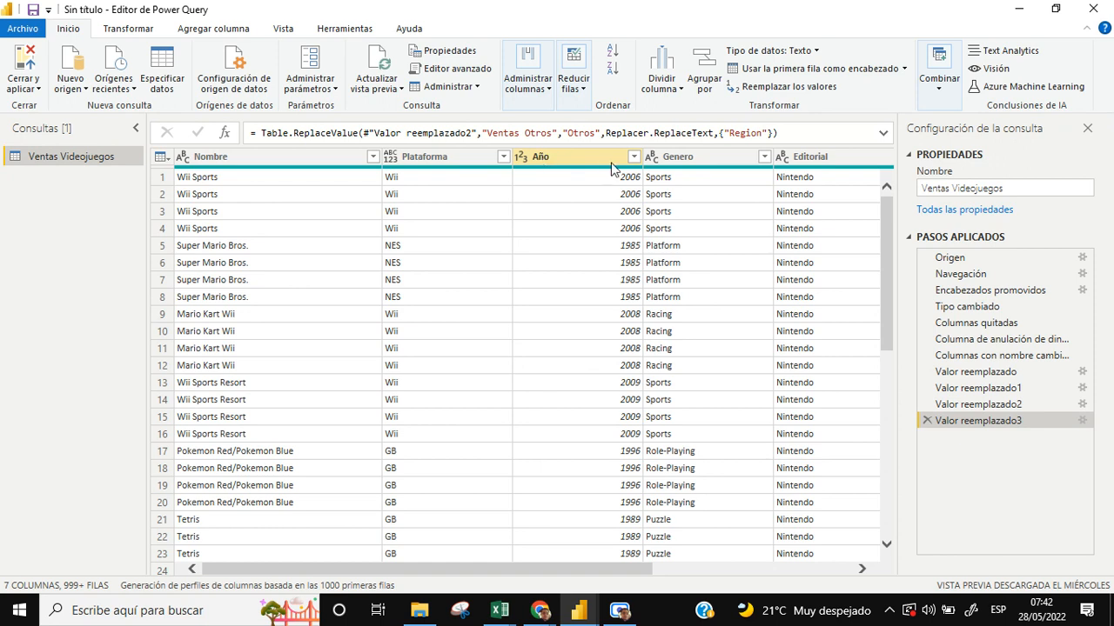
left_click(522, 159)
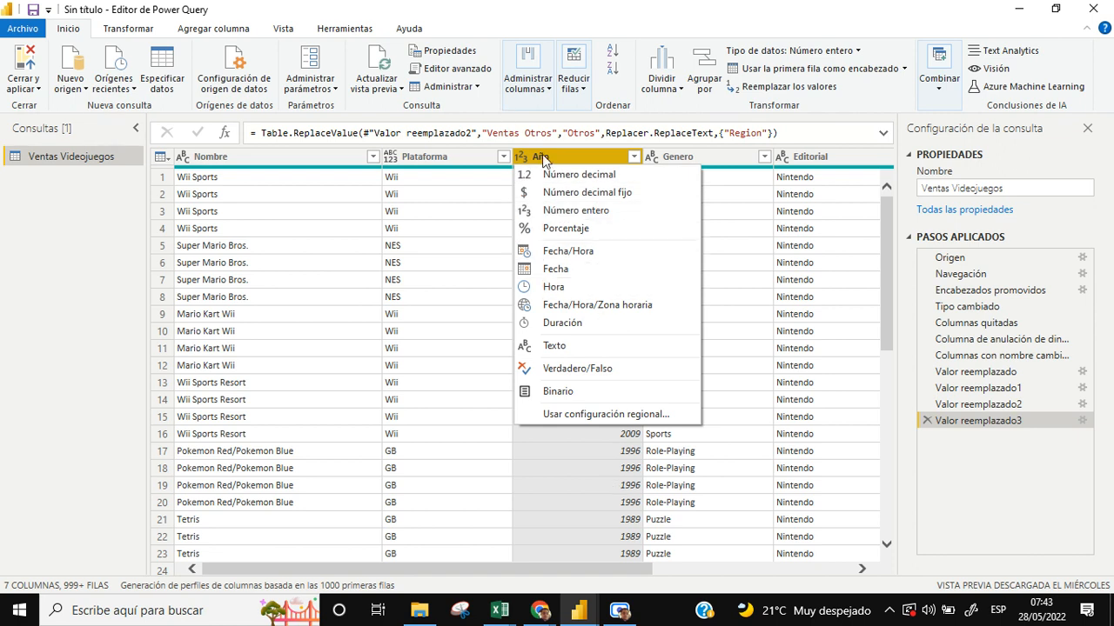
left_click(523, 346)
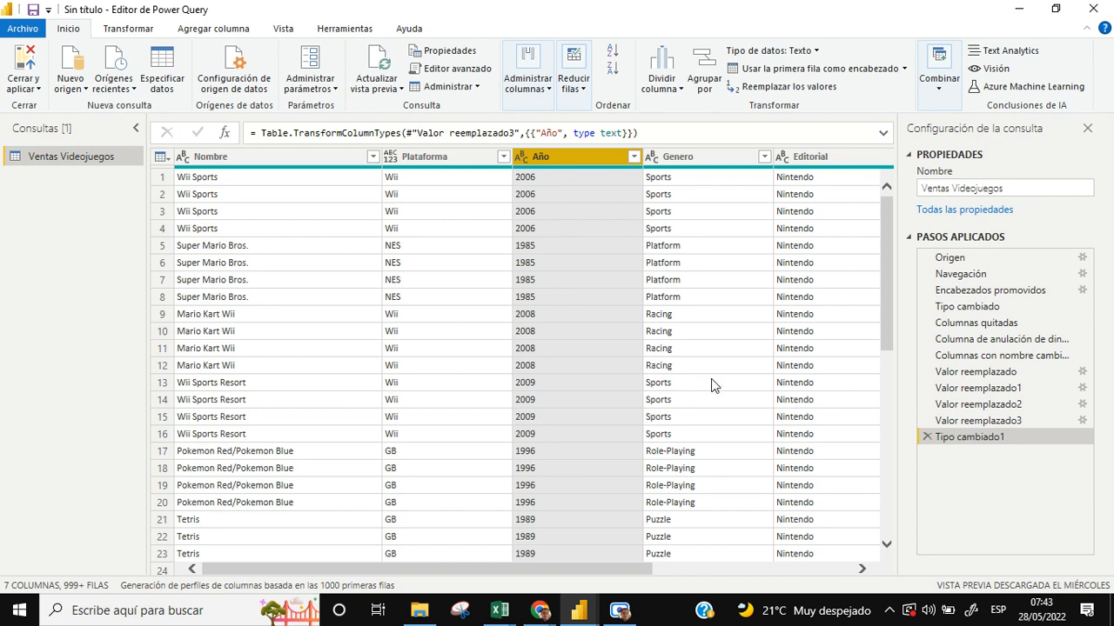
- Close the query editor, applying the changes to the Ventas Videojuegos query, and switch to the Power BI Desktop report
left_click_drag(651, 573, 821, 572)
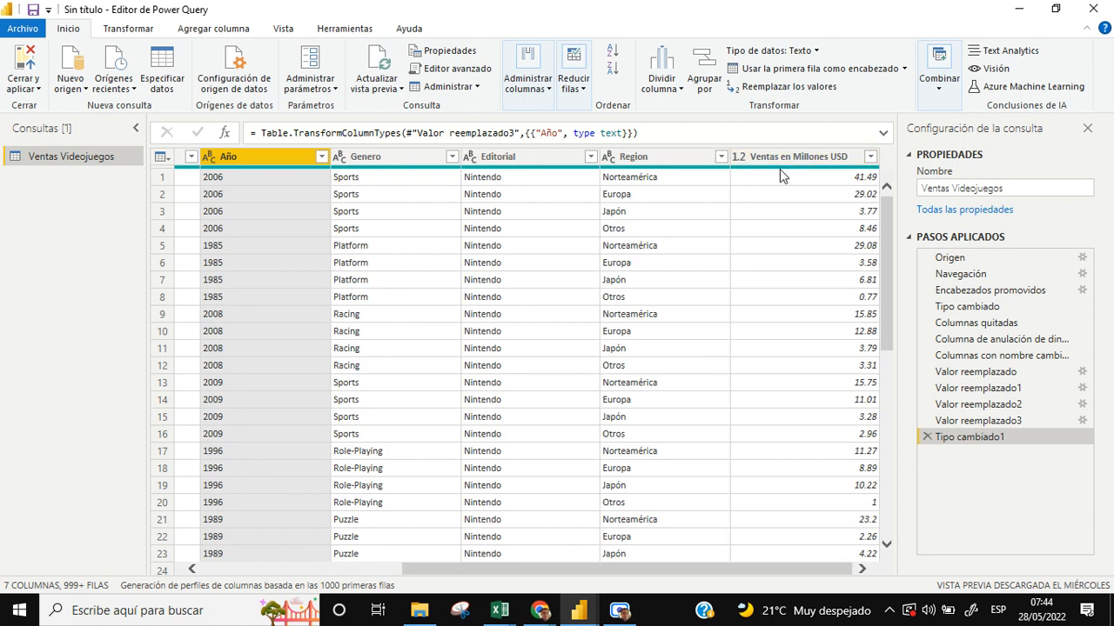
left_click(657, 162)
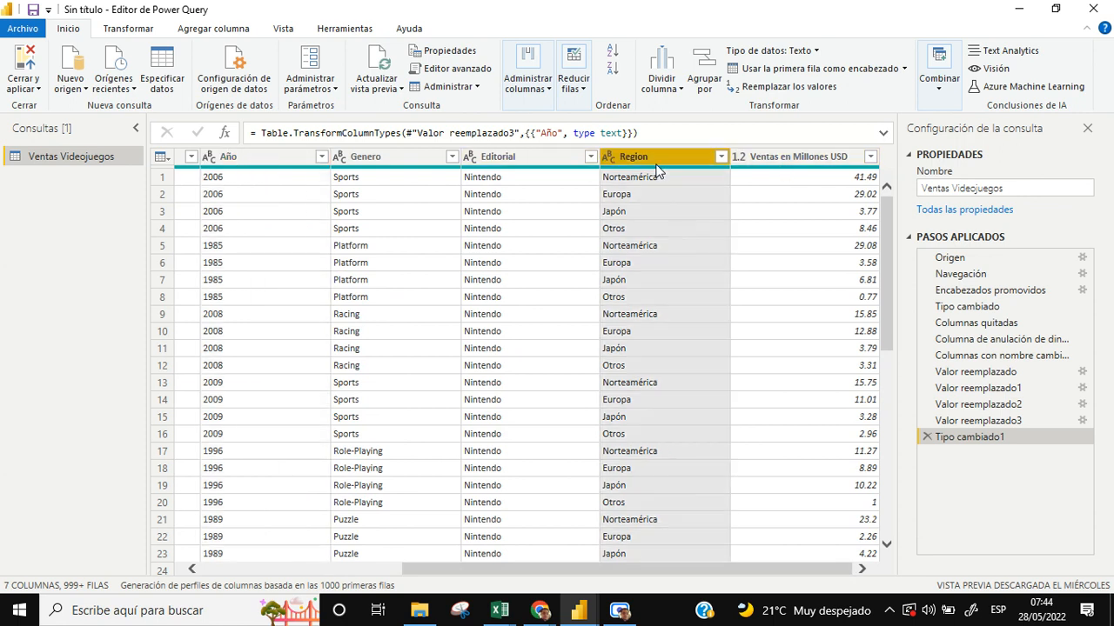
left_click_drag(772, 570, 407, 553)
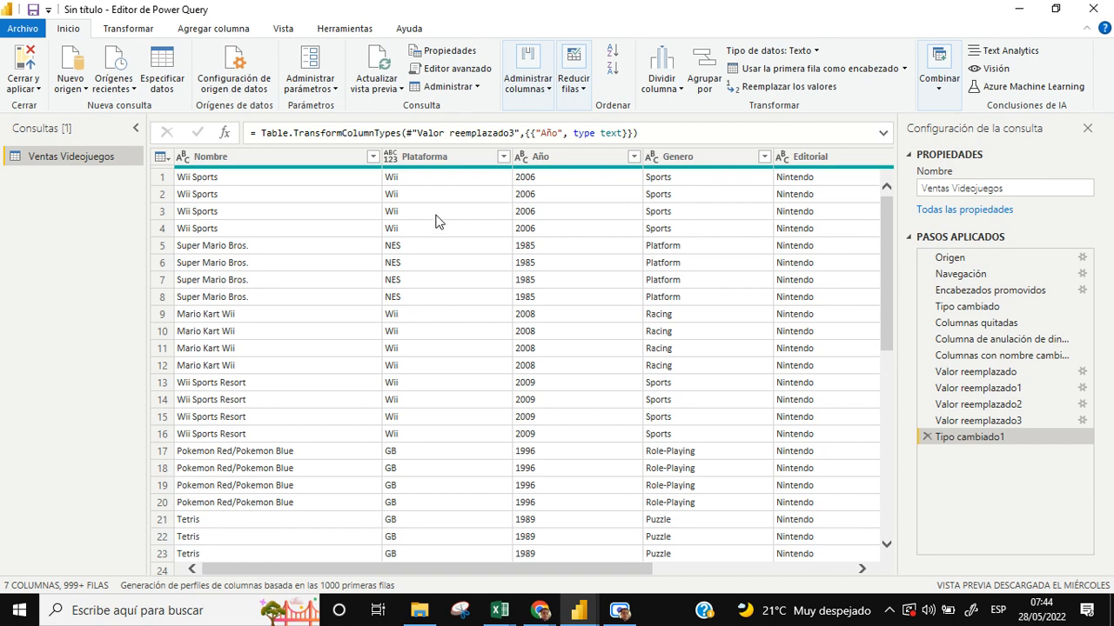
left_click(33, 58)
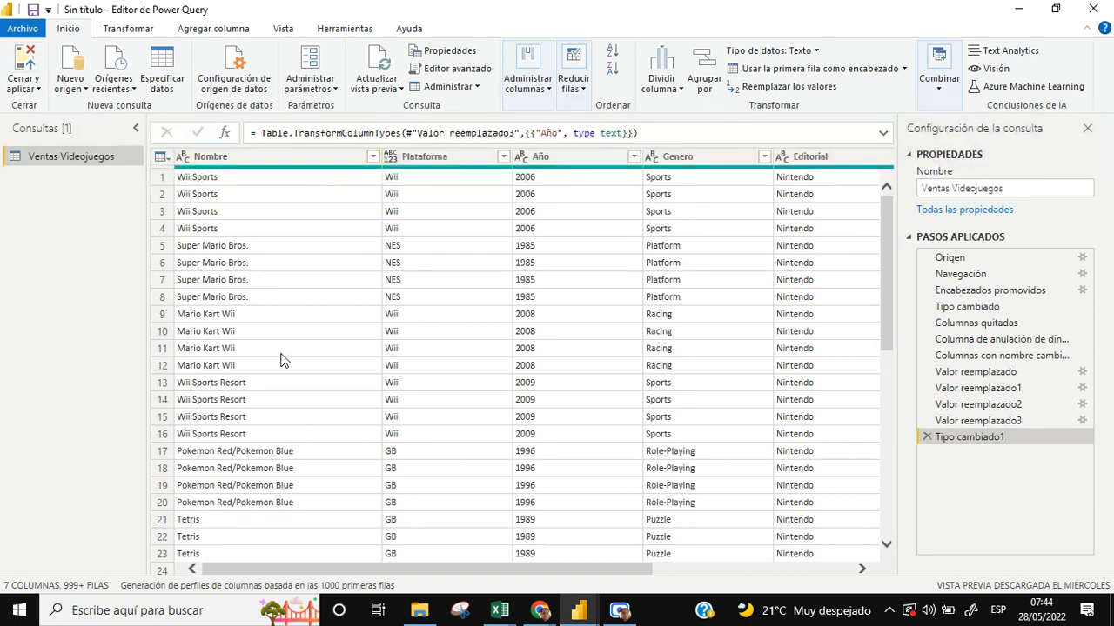
left_click(28, 63)
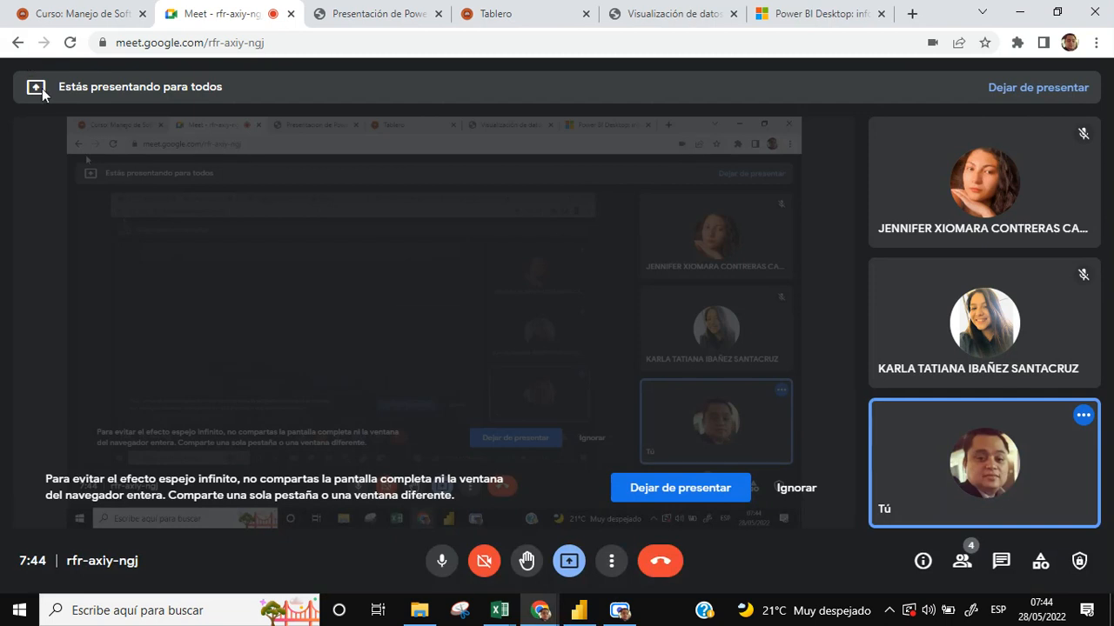
left_click(577, 612)
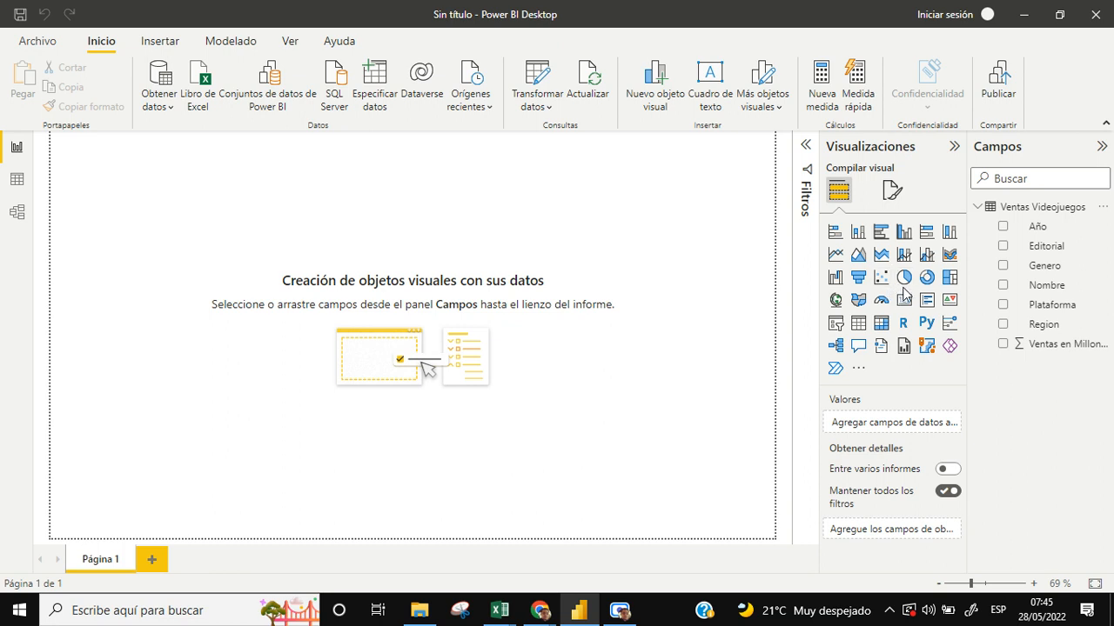
- Add an empty table visual to Página 1, place it in the page's lower-left corner, and dismiss the Avast restart notice
left_click(857, 324)
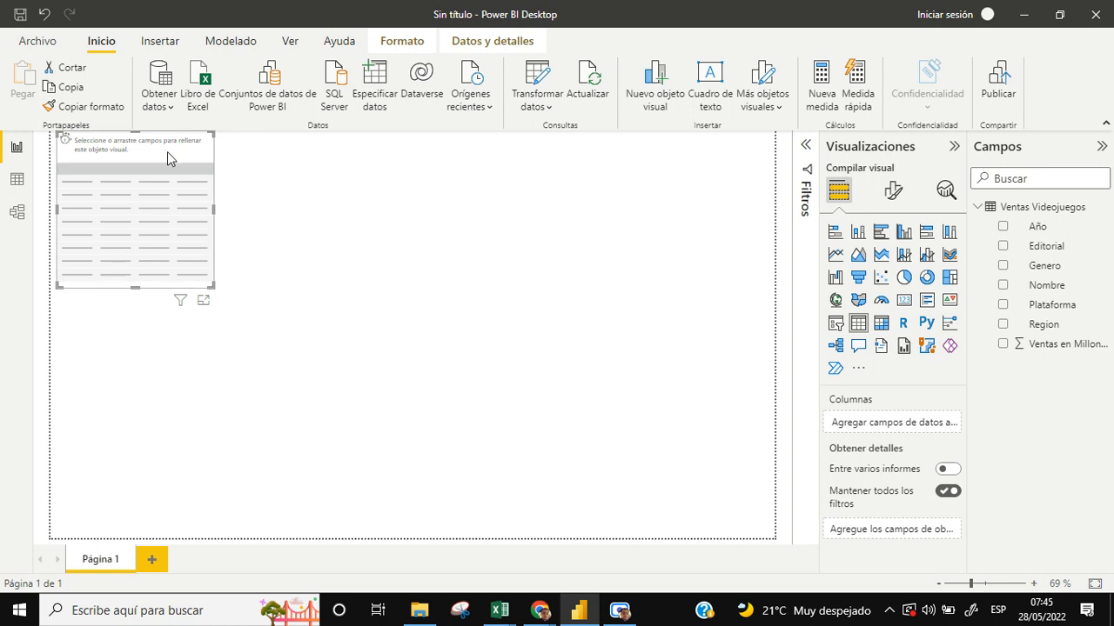
left_click_drag(167, 153, 469, 278)
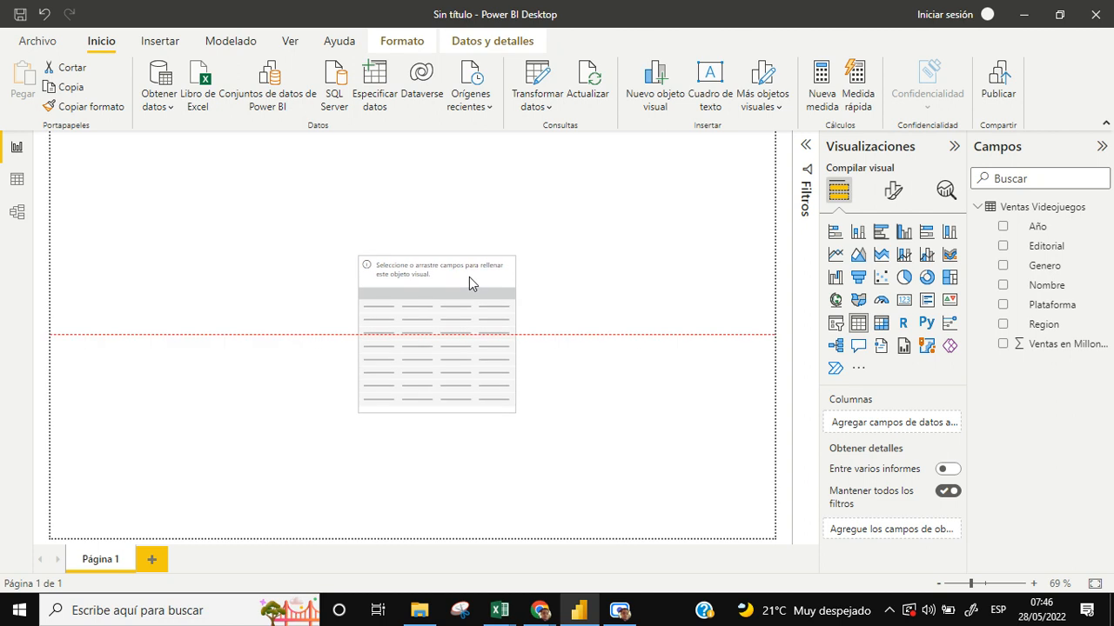
mouse_move(469, 276)
left_mouse_down()
mouse_move(524, 282)
mouse_move(427, 275)
mouse_move(450, 286)
left_mouse_up()
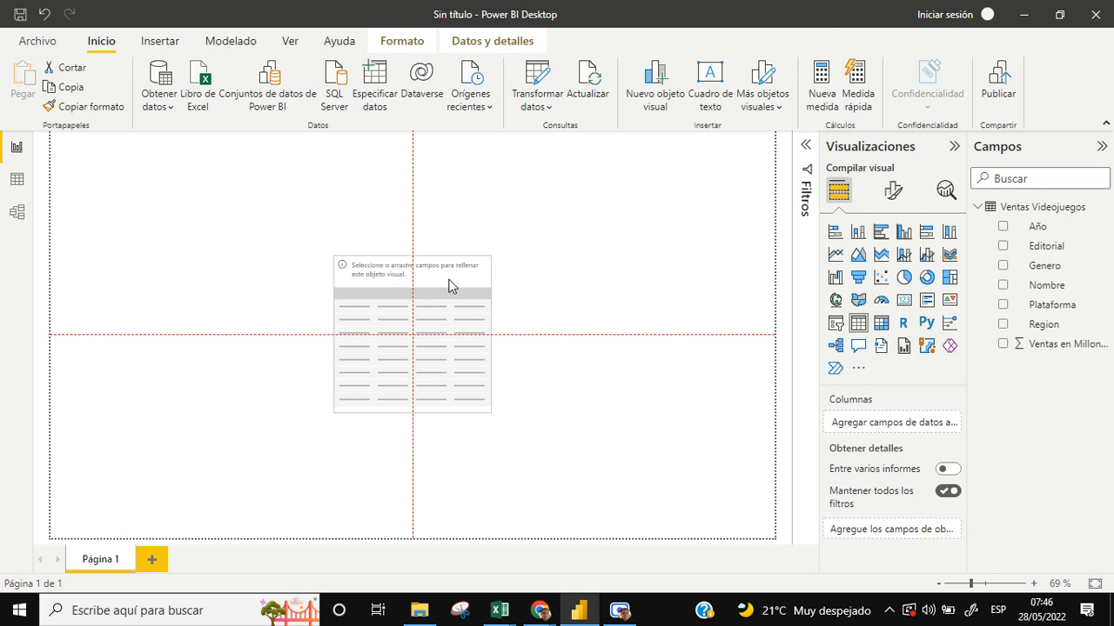
left_click_drag(450, 290, 170, 395)
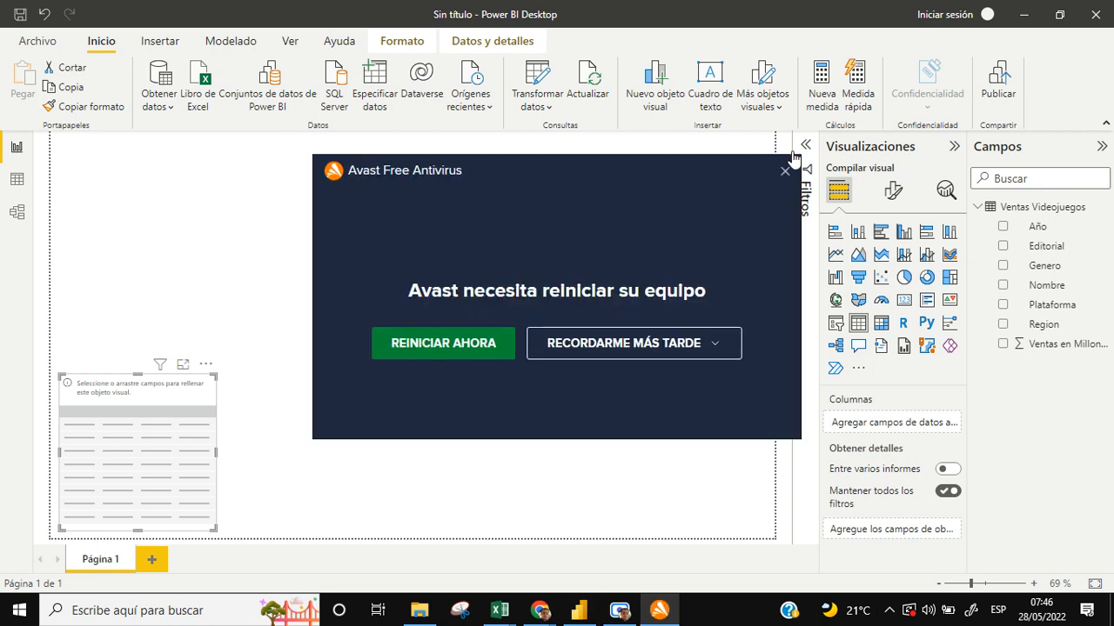
left_click(787, 172)
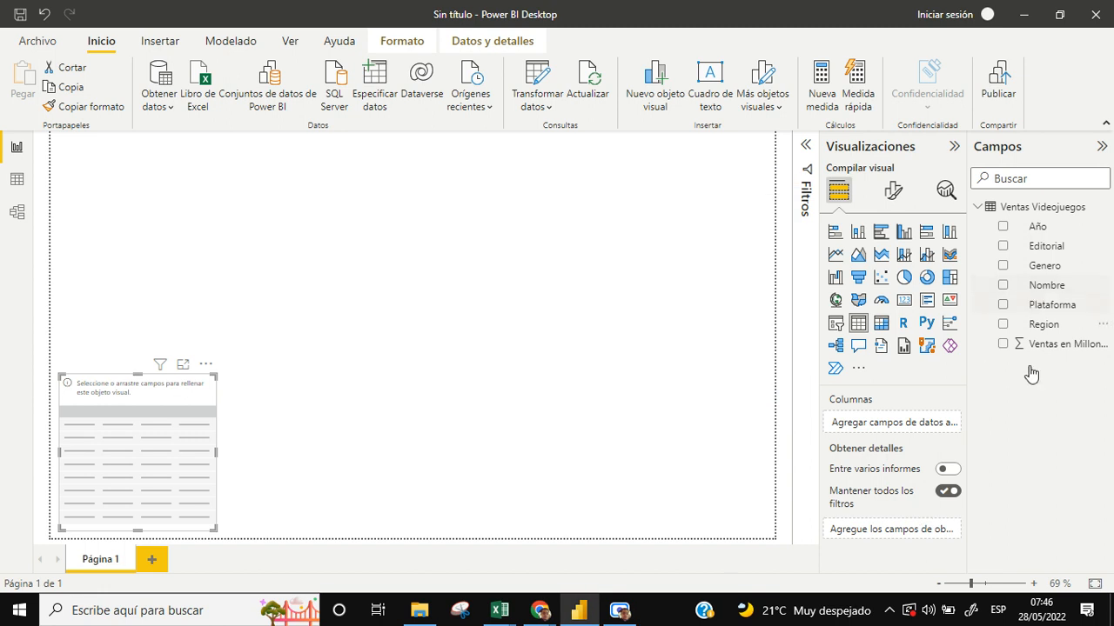
- Add the Nombre and Año fields as columns of the table visual
left_click(1003, 288)
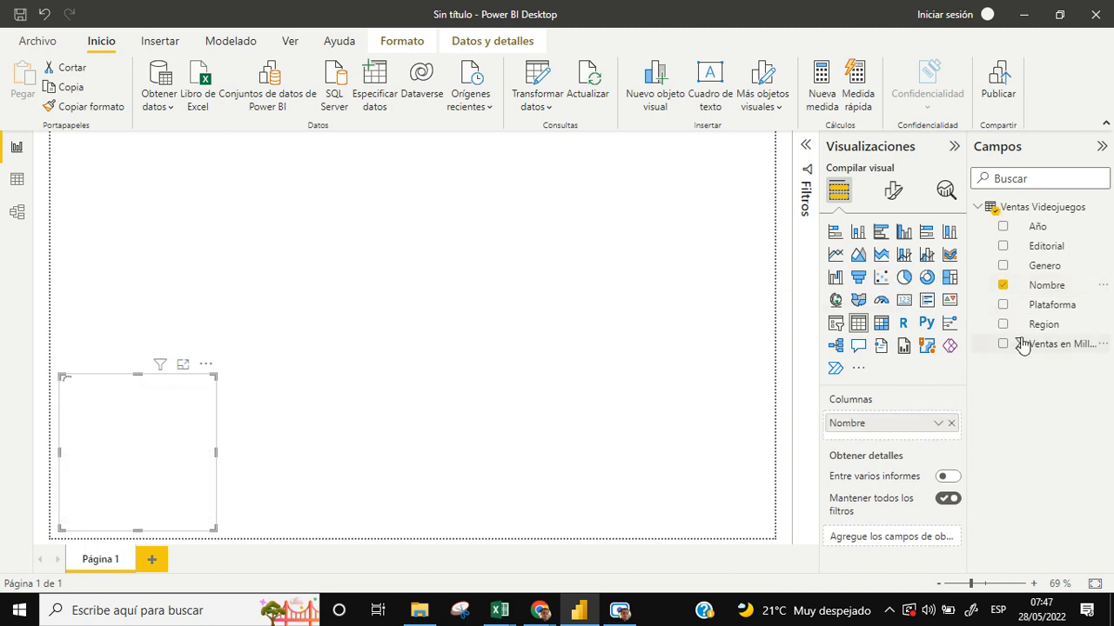
left_click(1002, 227)
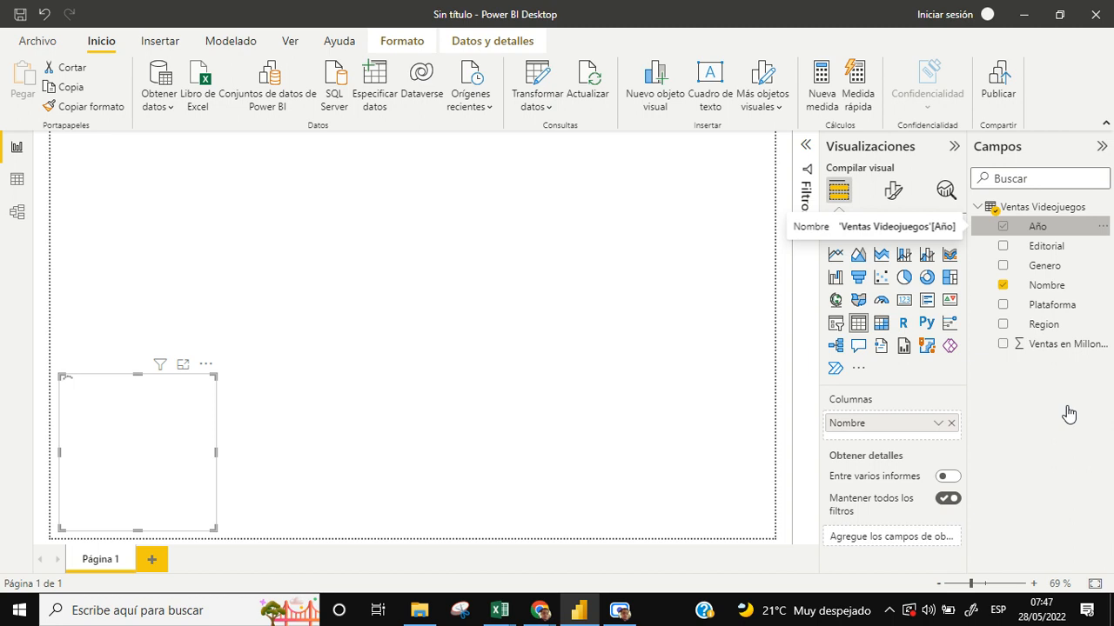
left_click(1003, 228)
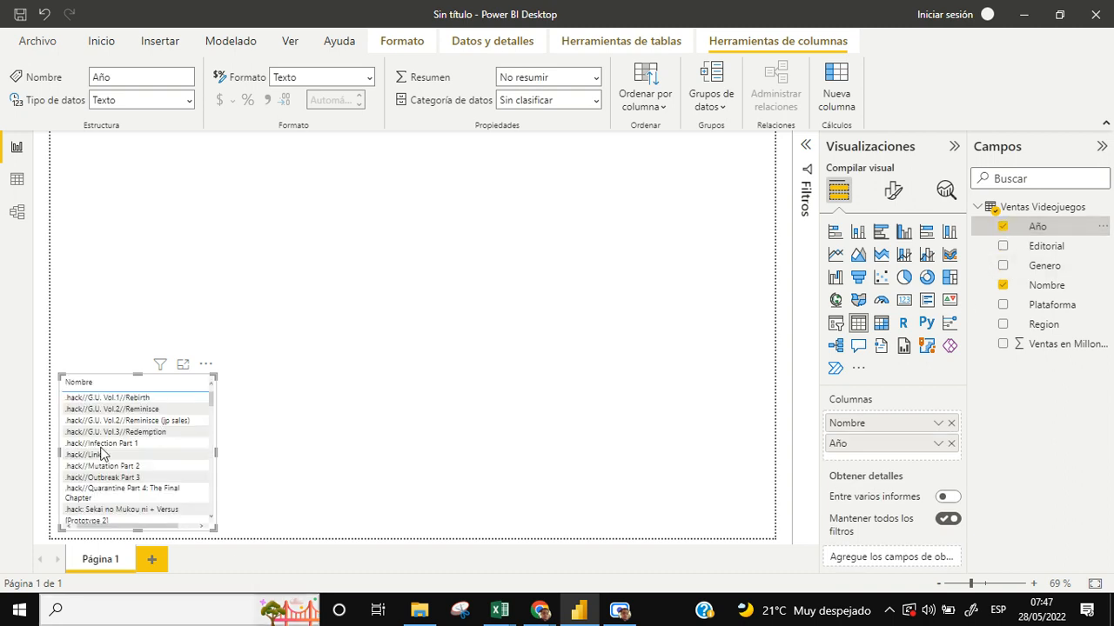
- Widen the table visual to roughly twice its width so that both the Nombre and Año columns fit
left_click(227, 465)
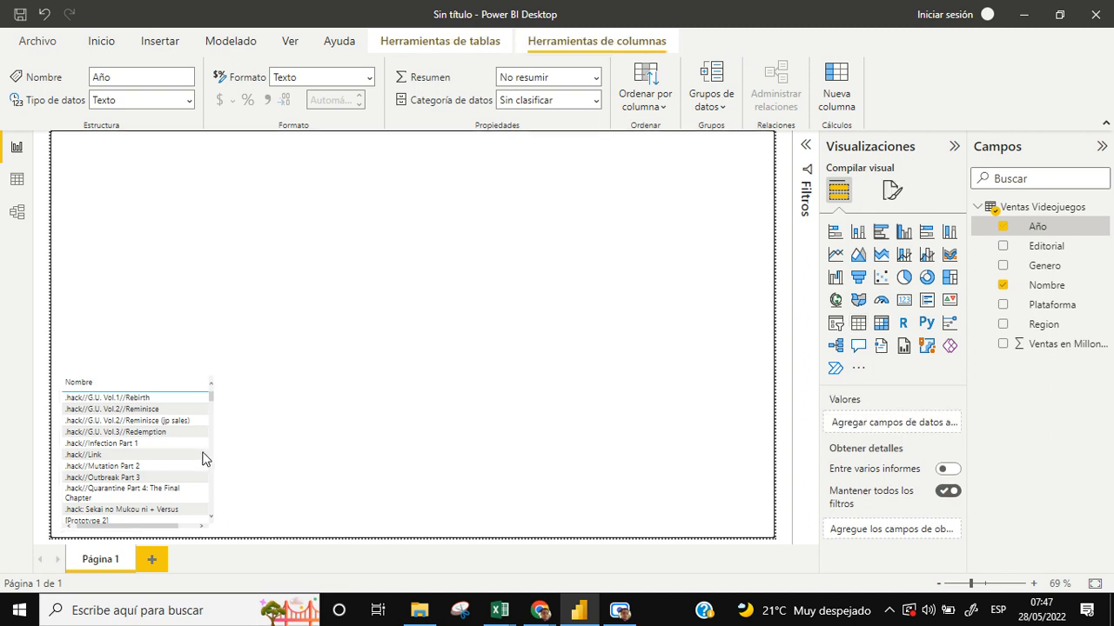
left_click(203, 456)
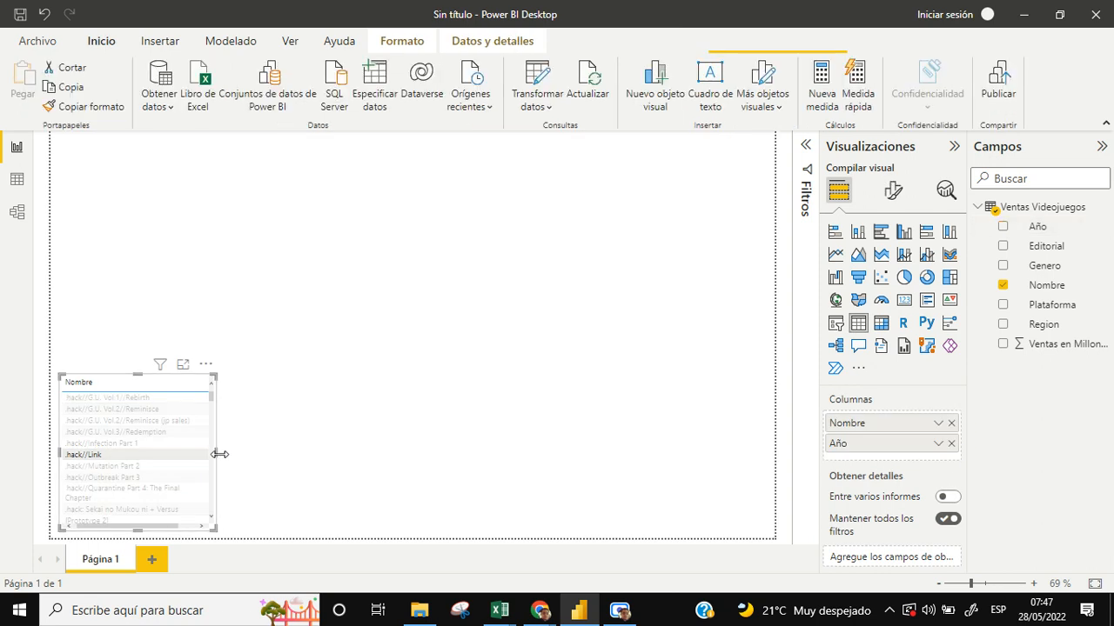
left_click(249, 465)
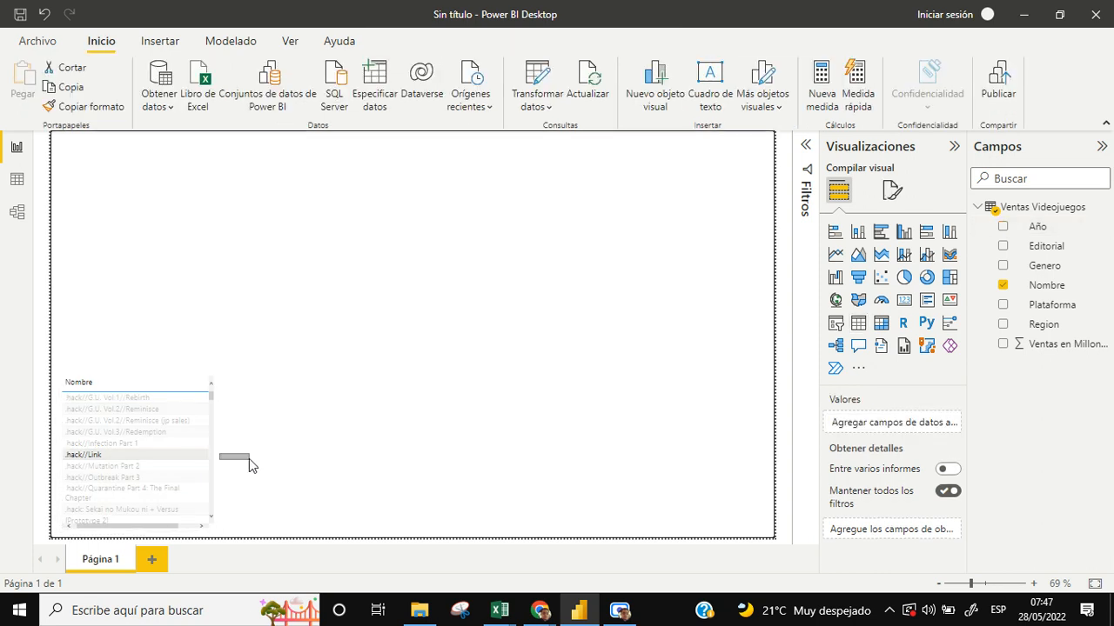
left_click(212, 458)
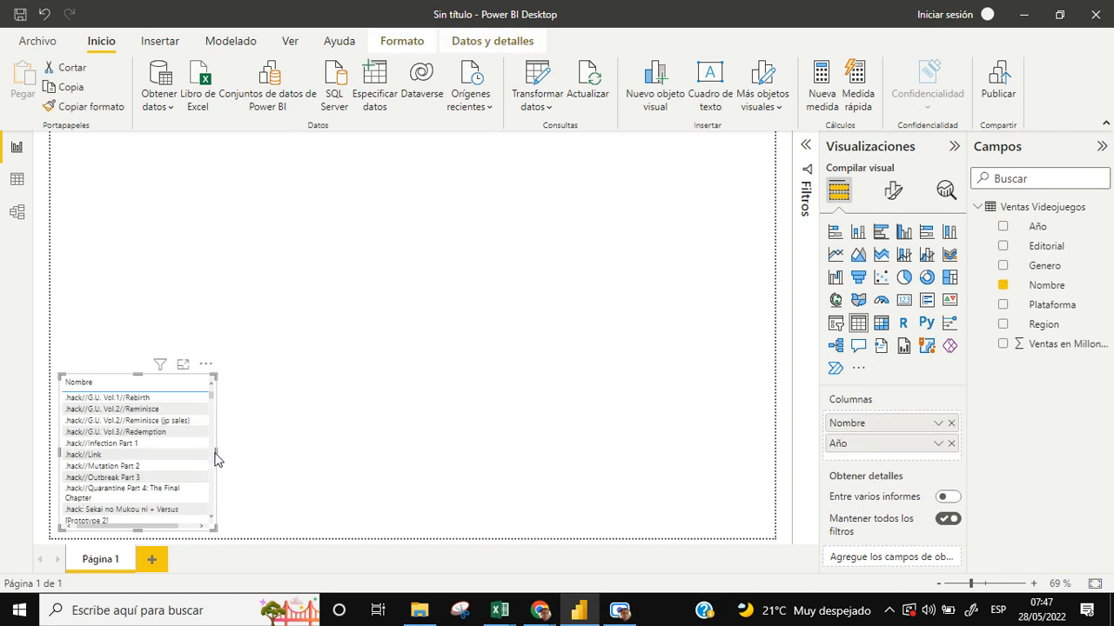
left_click_drag(216, 452, 401, 496)
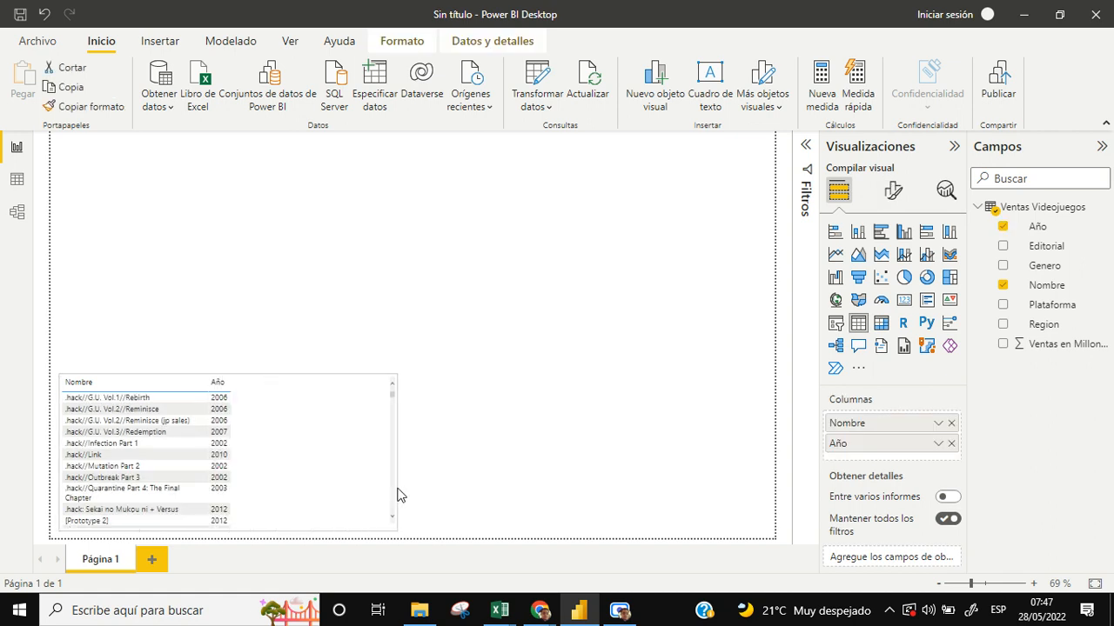
left_click(504, 453)
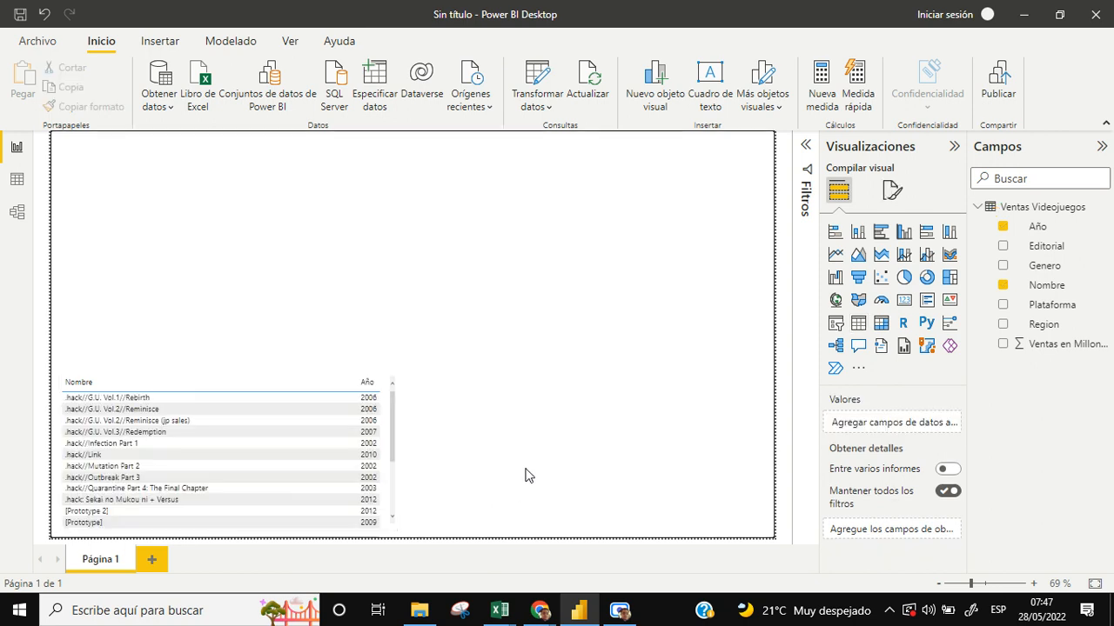
- Add the Ventas en Millones USD field as the third column of the table visual
left_click(240, 392)
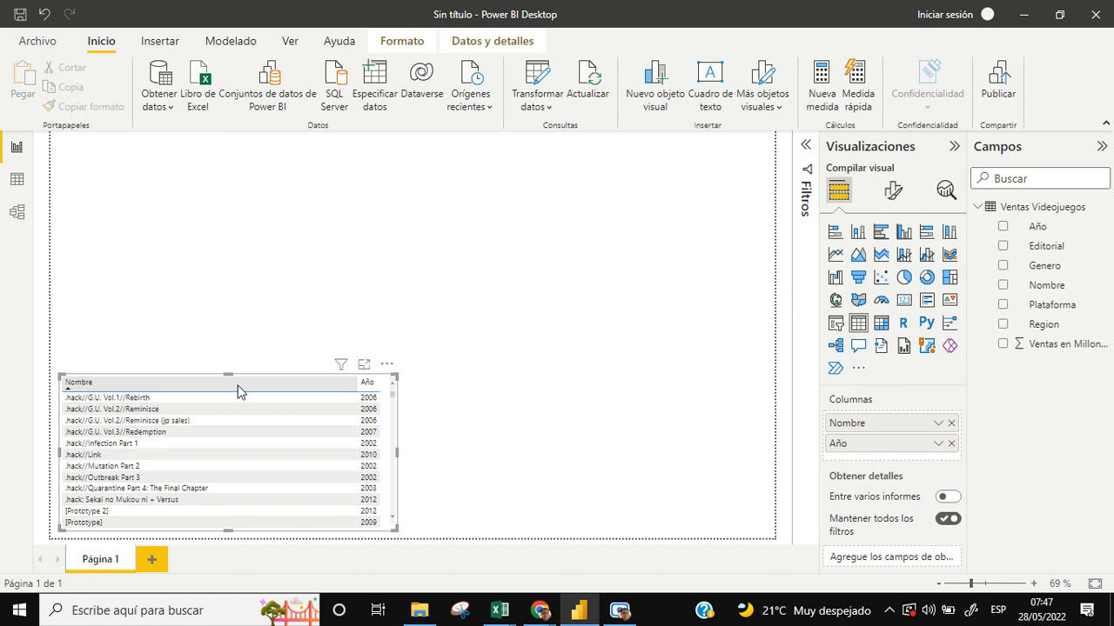
left_click(1003, 346)
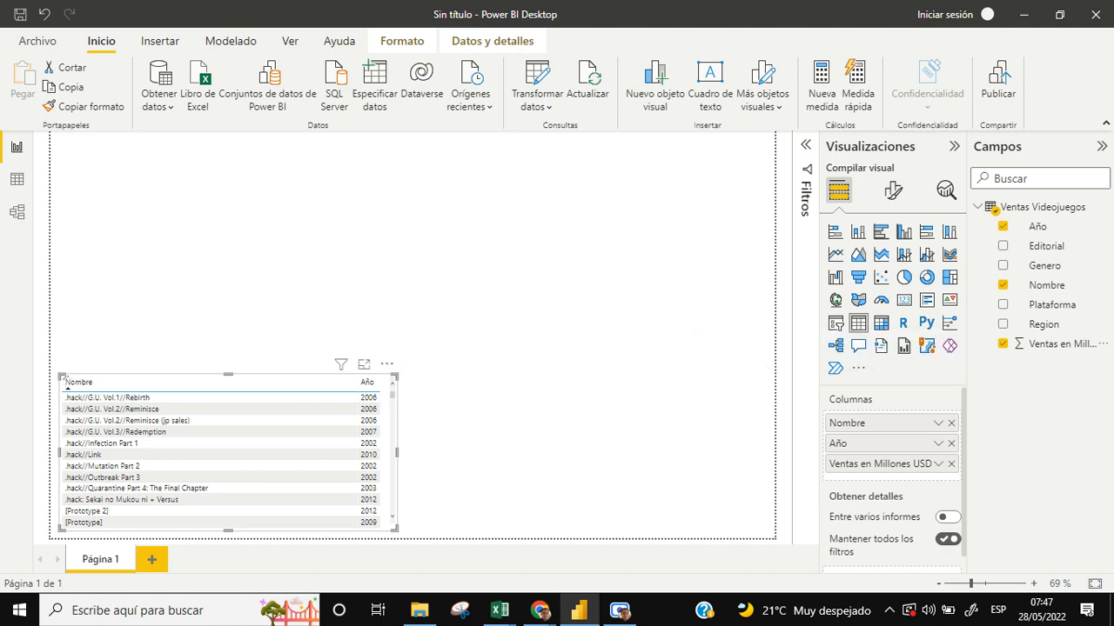
mouse_move(540, 611)
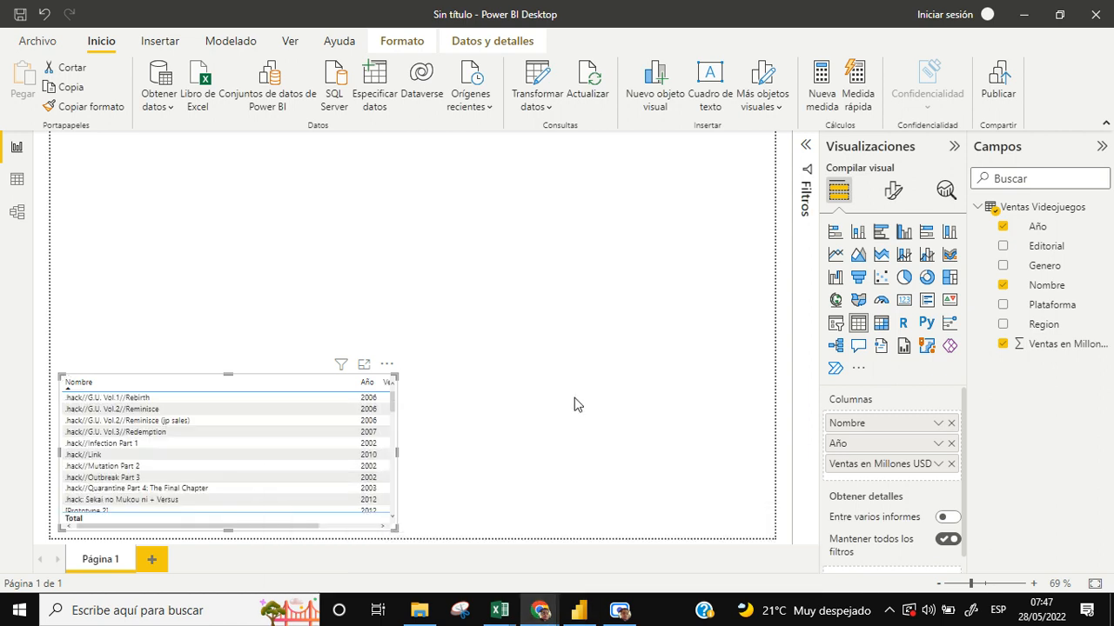
left_click(574, 404)
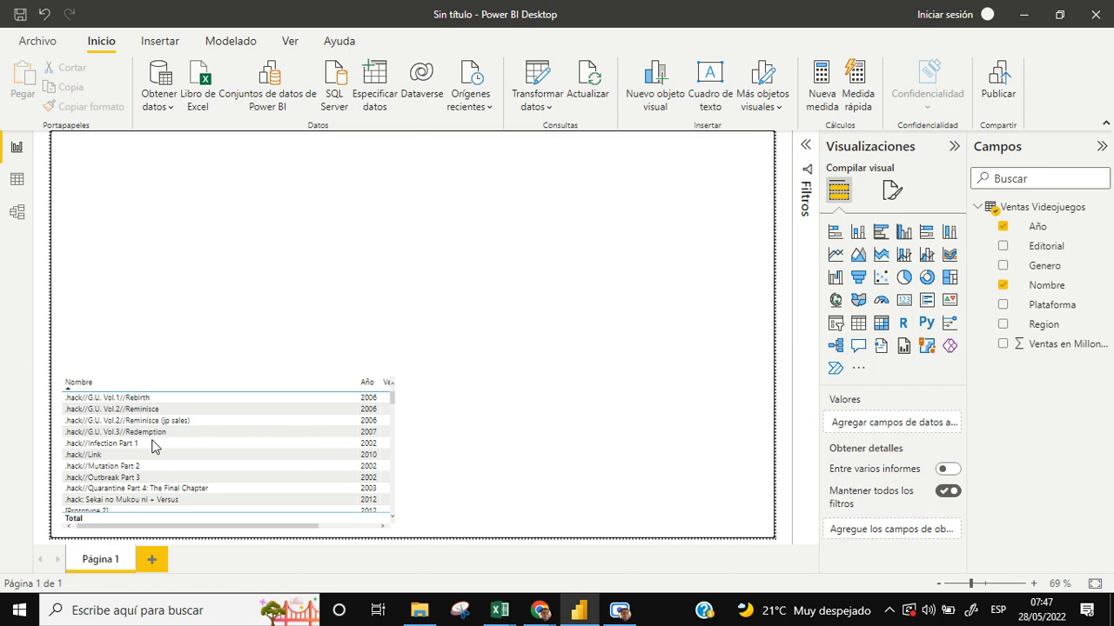
- Narrow the Nombre column of the table visual to make room for the Ventas en Millones USD column
left_click(261, 398)
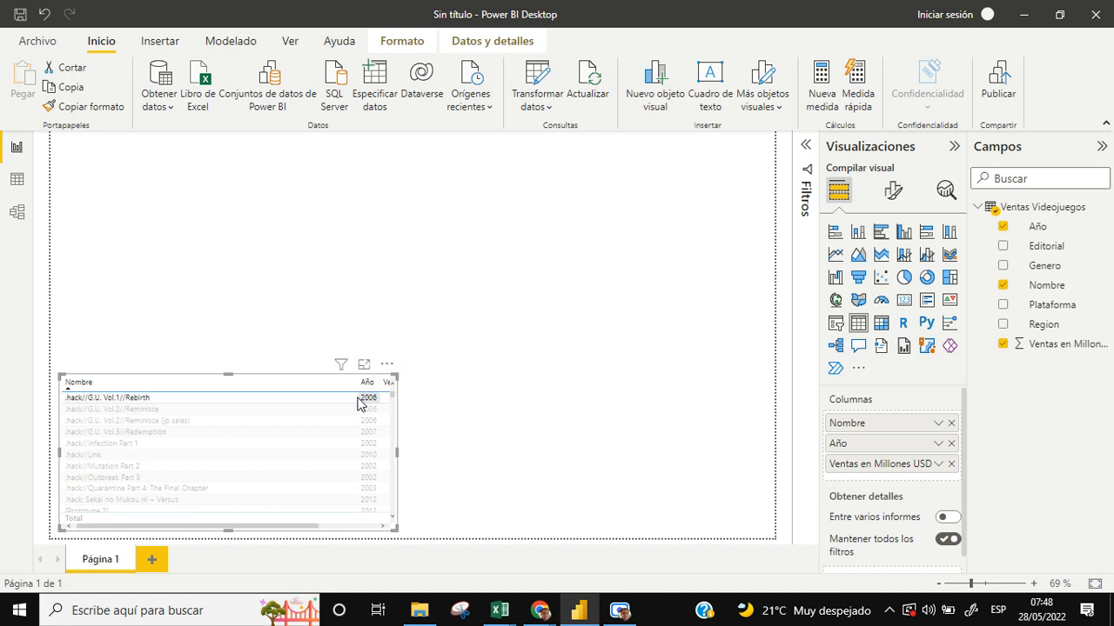
left_click(355, 399)
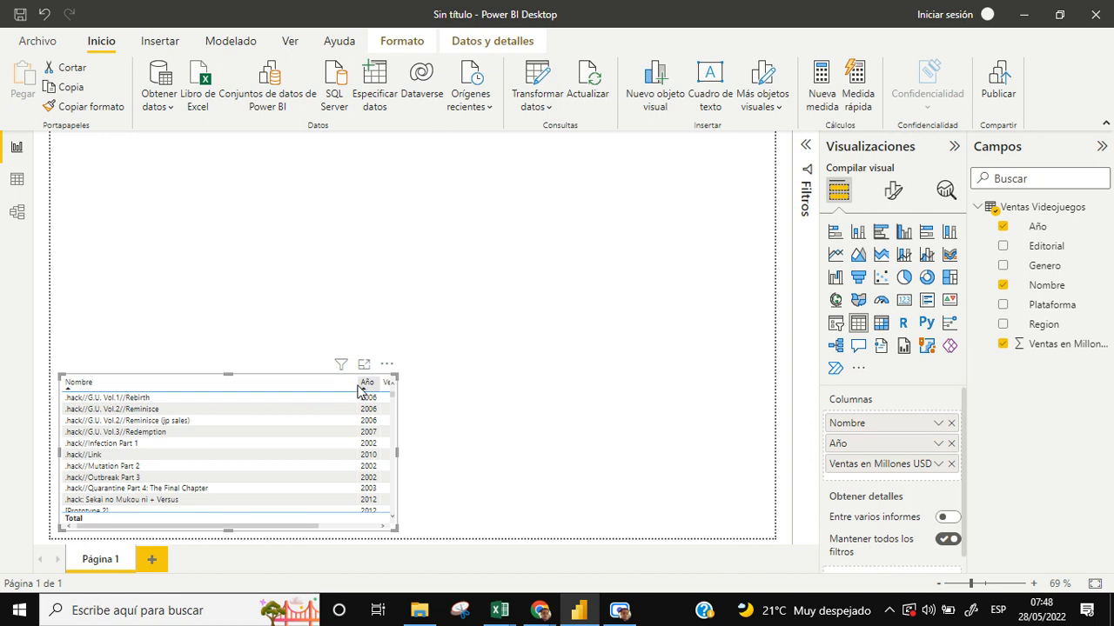
left_click_drag(355, 383, 214, 386)
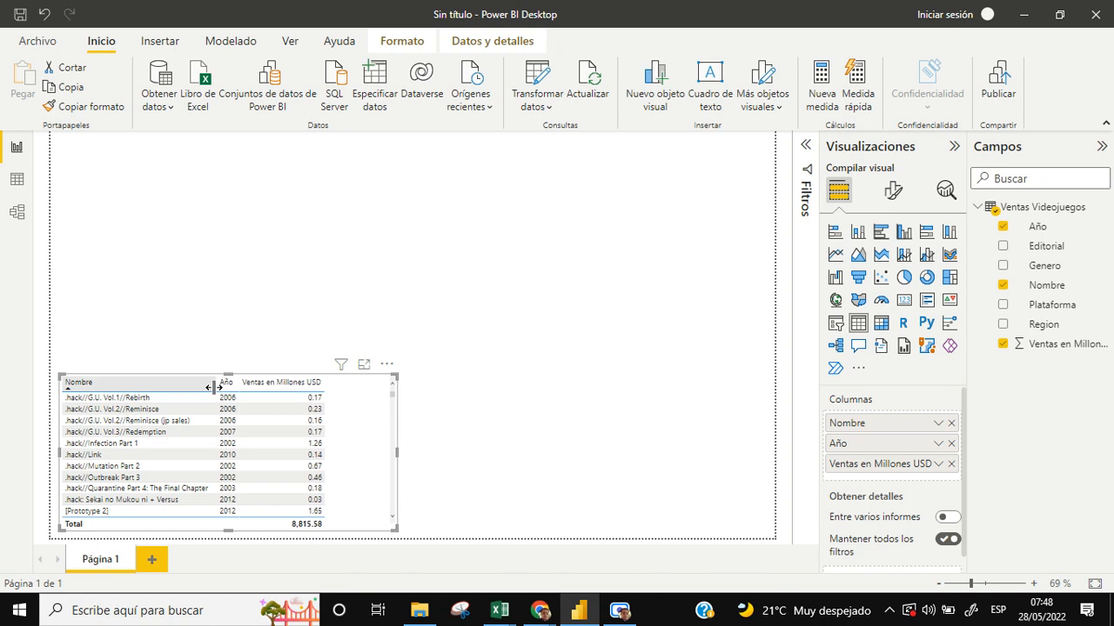
- Shrink the table visual's width to fit its three columns and sort the rows by Nombre in descending order
left_click(444, 461)
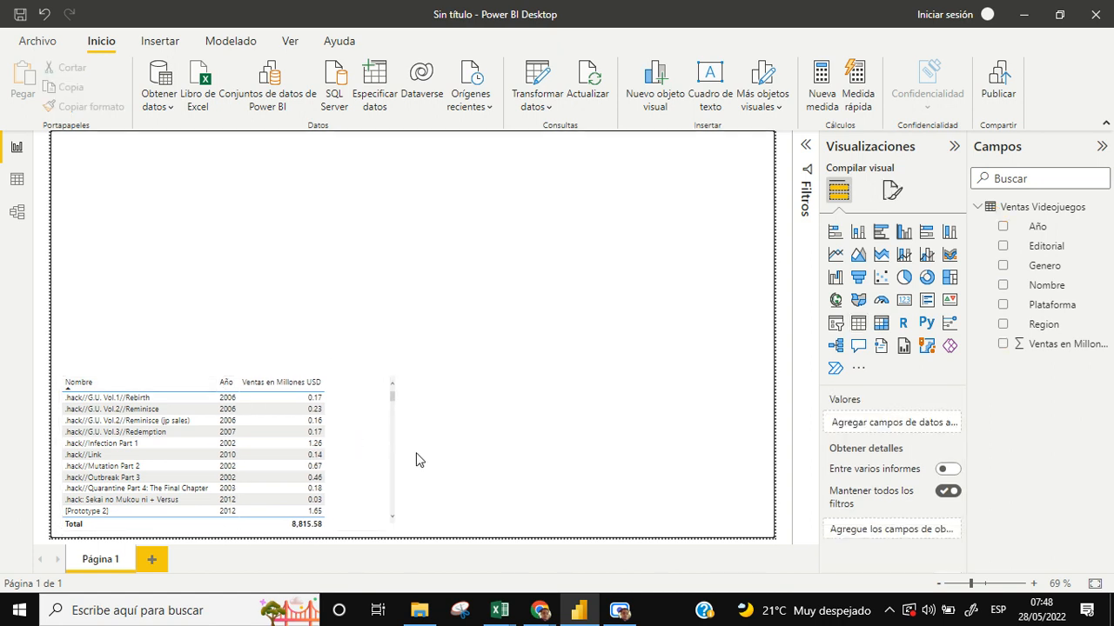
left_click(366, 462)
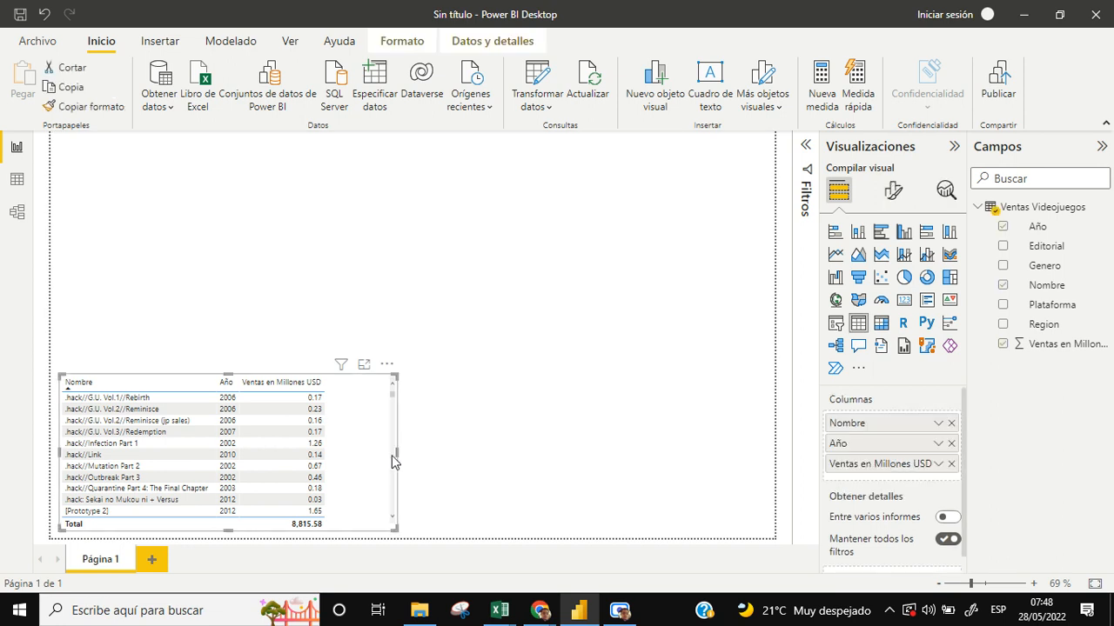
left_click_drag(395, 451, 335, 459)
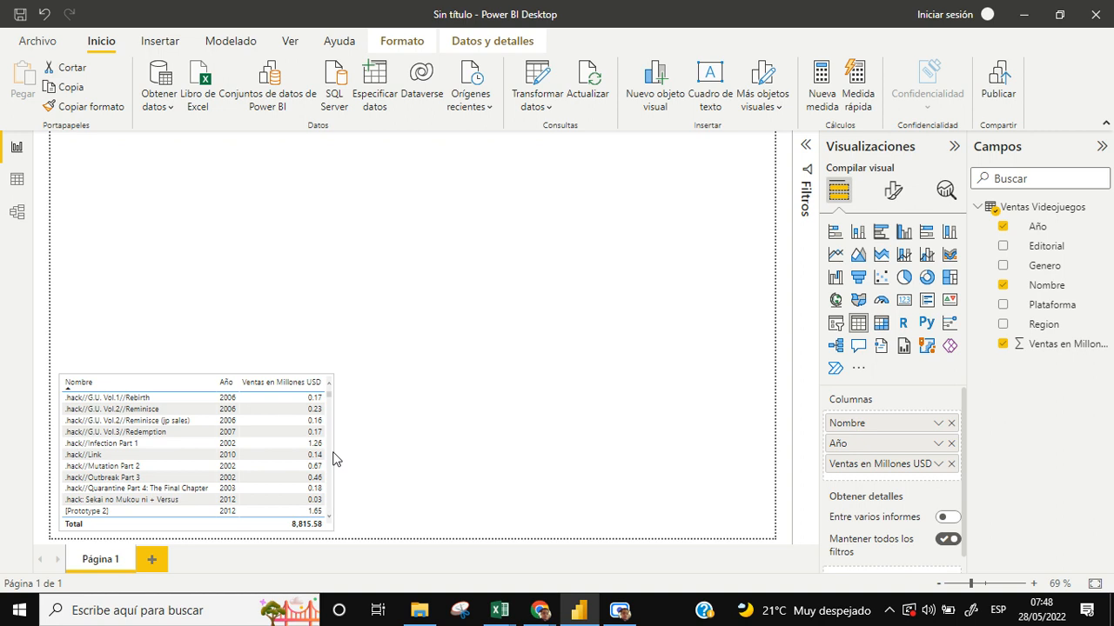
left_click(377, 462)
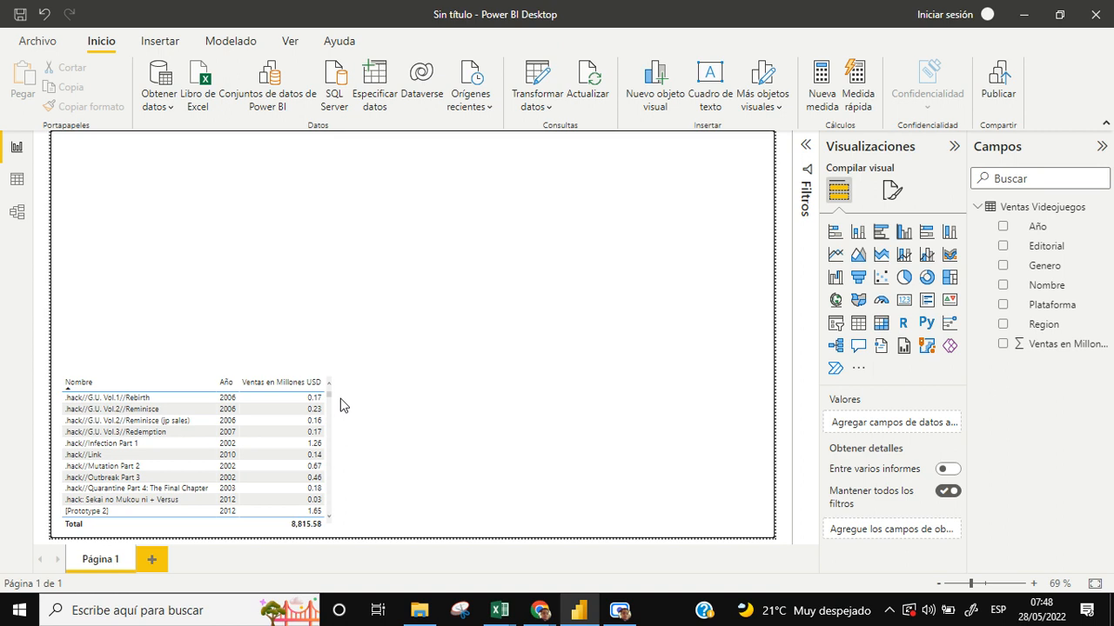
left_click(155, 387)
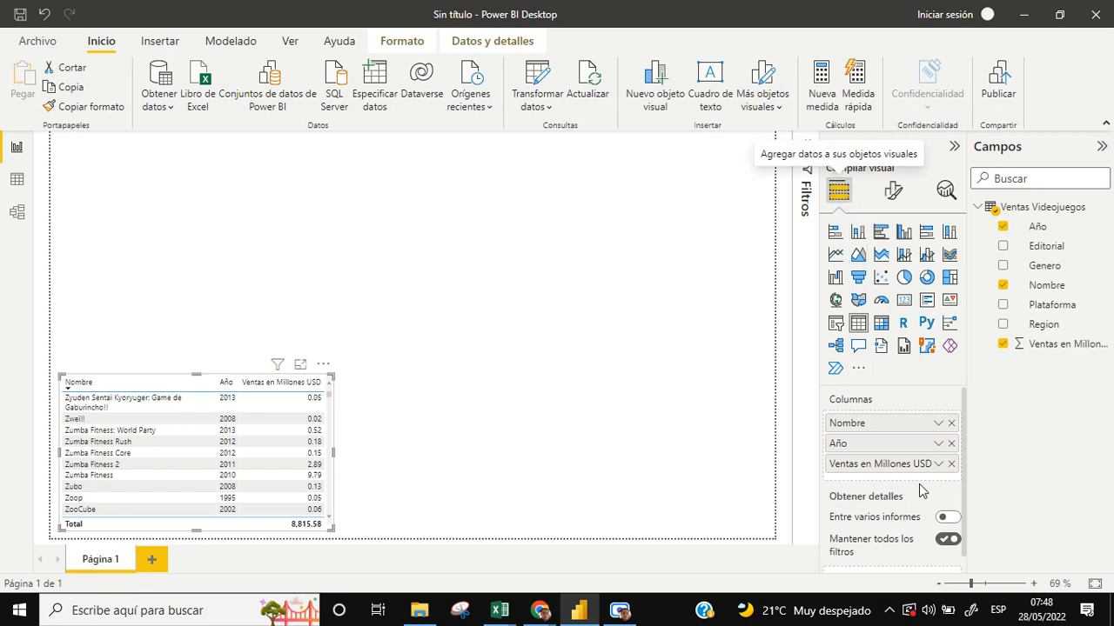
- Turn on the table visual's title and set its text to "Tabla de ventaspor Nombre"
left_click(895, 193)
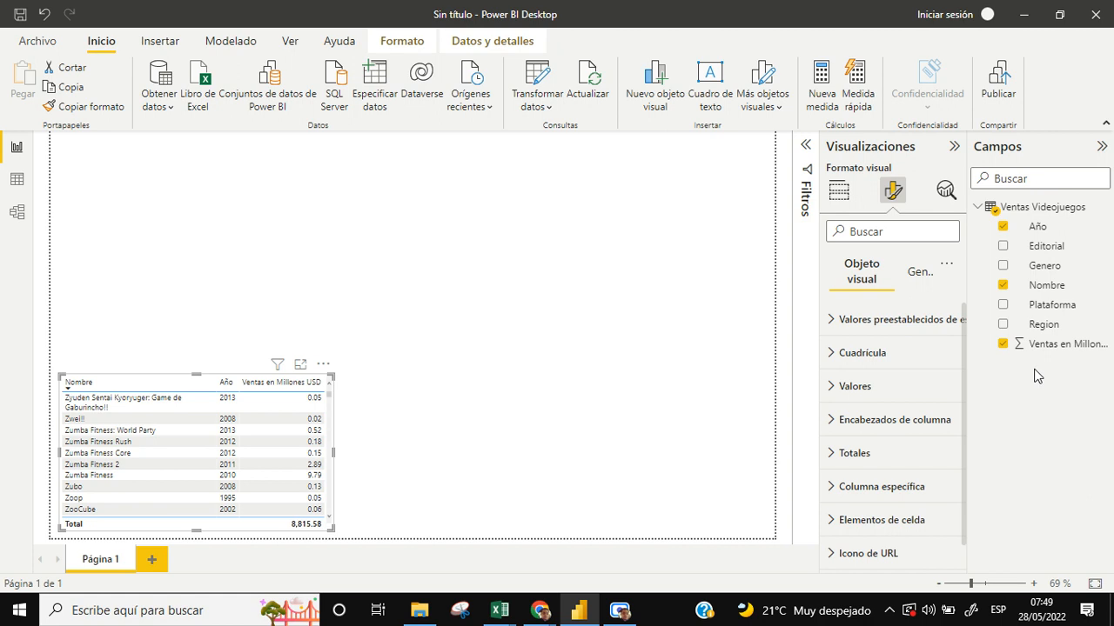
left_click(918, 276)
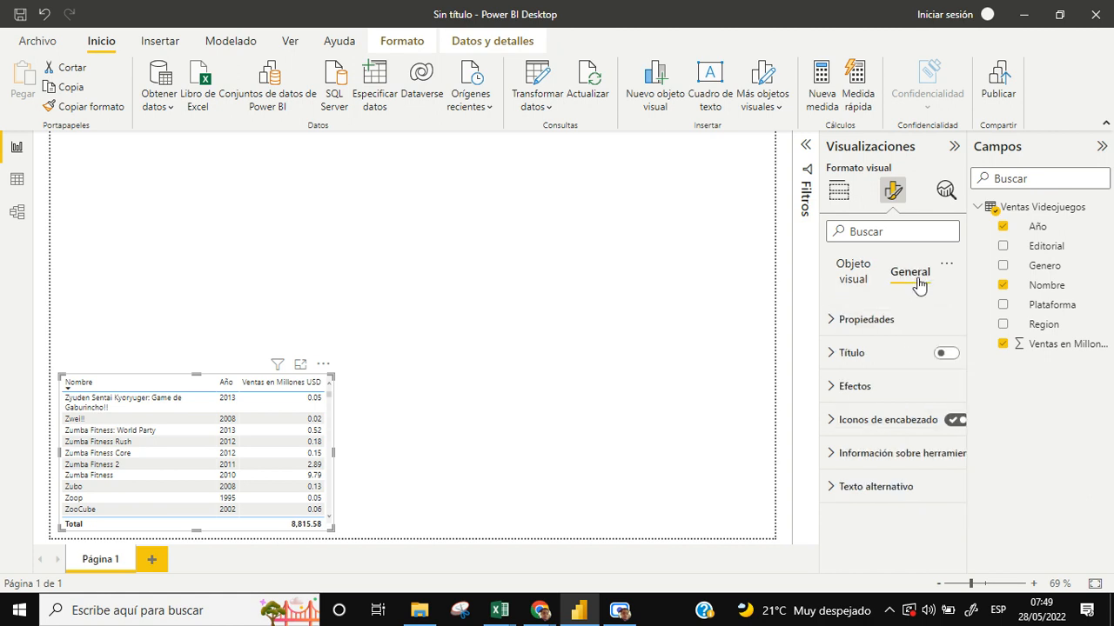
left_click(828, 357)
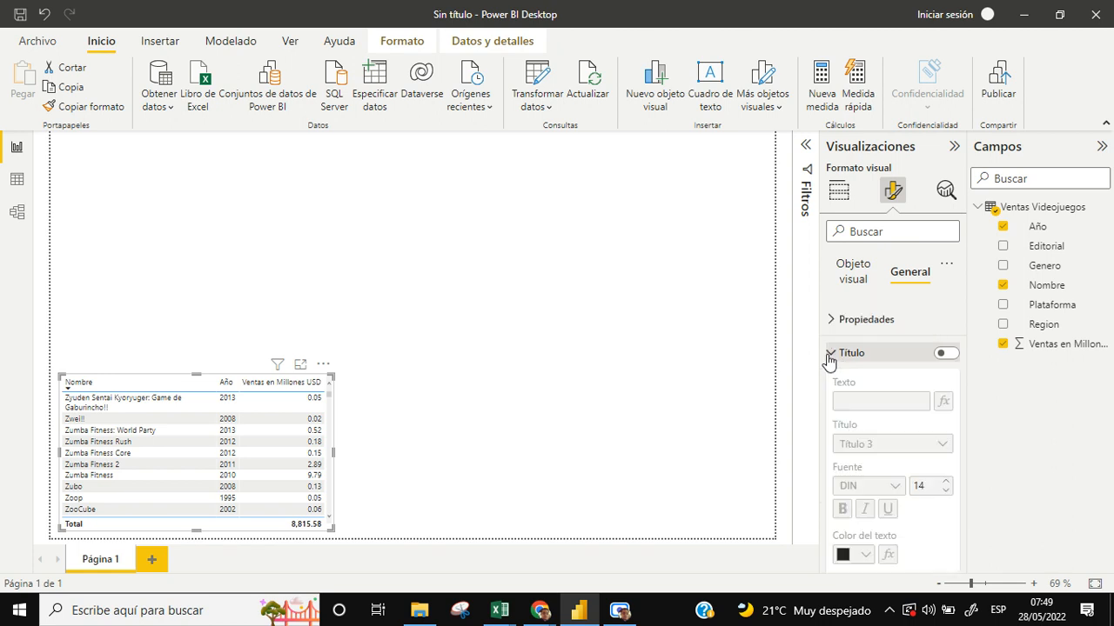
left_click(947, 357)
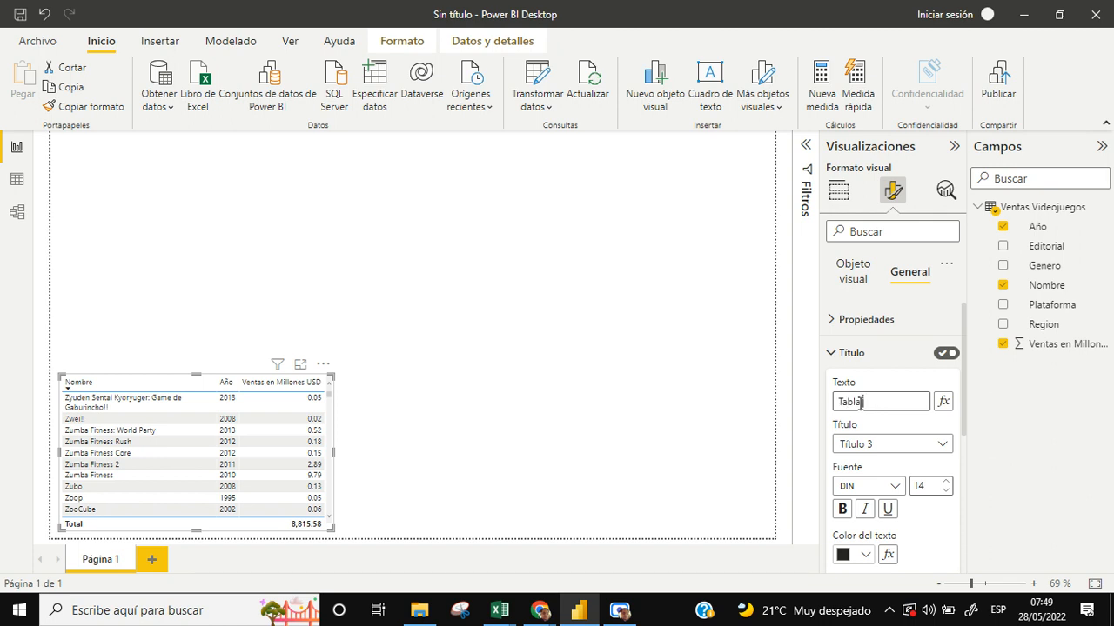
type("de ventas")
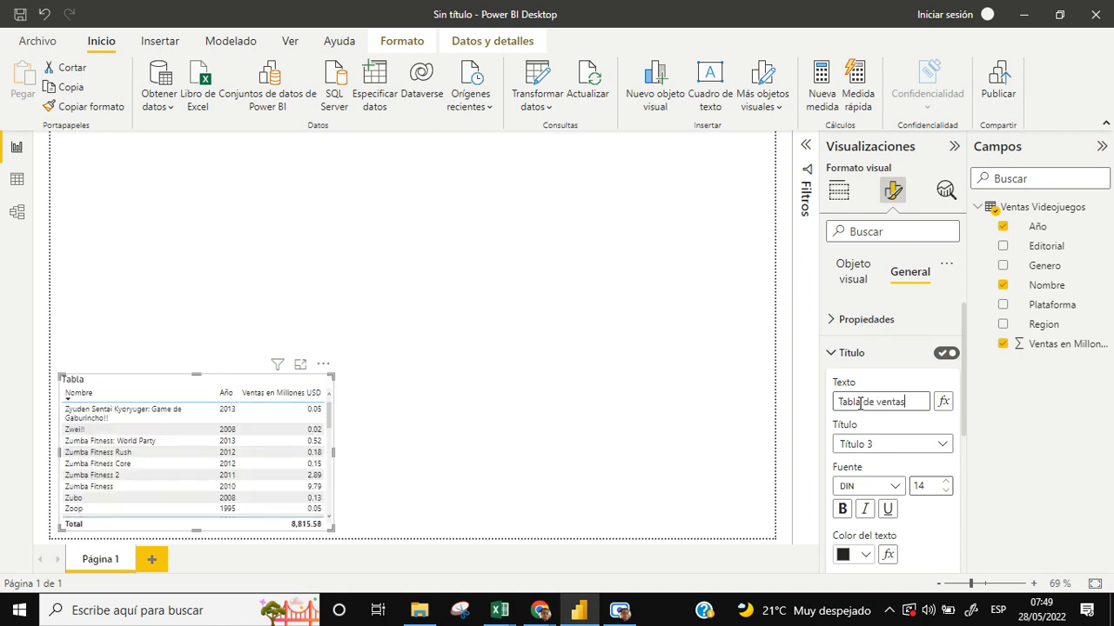
type("por Nombre")
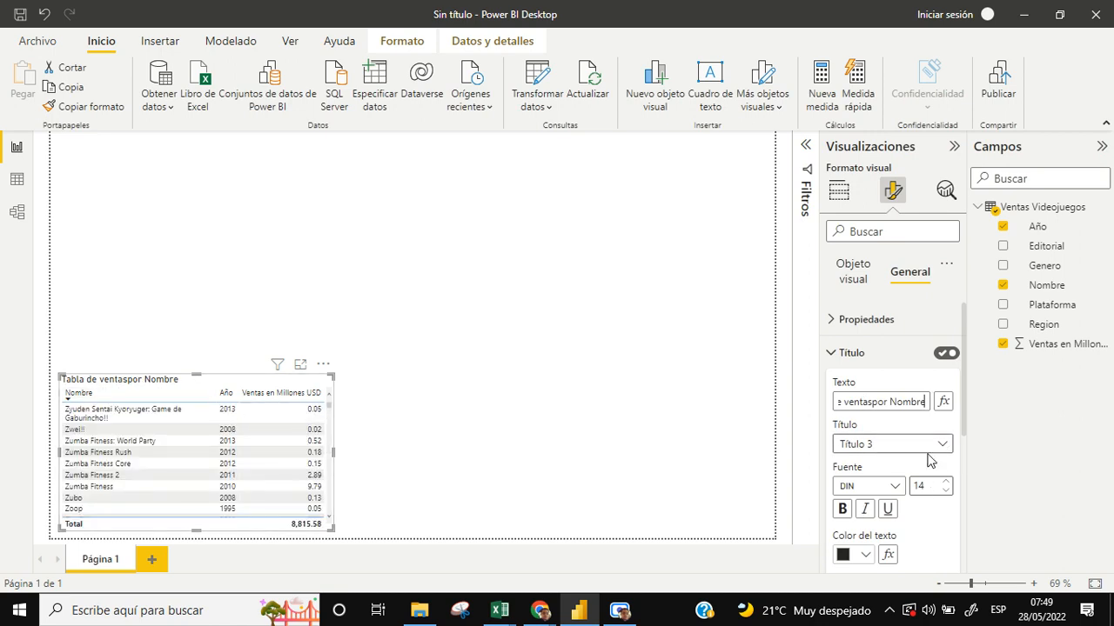
- Give the table title white text on a dark gold background and correct its wording to "Tabla de ventas por Nombre"
scroll(962, 423, "down", 2)
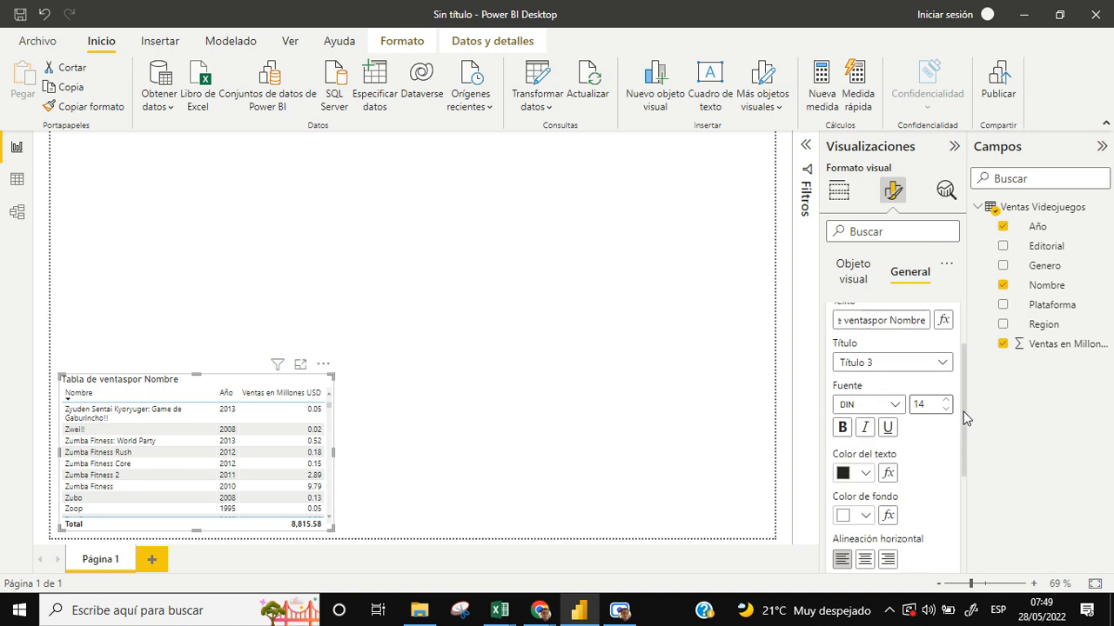
left_click(864, 475)
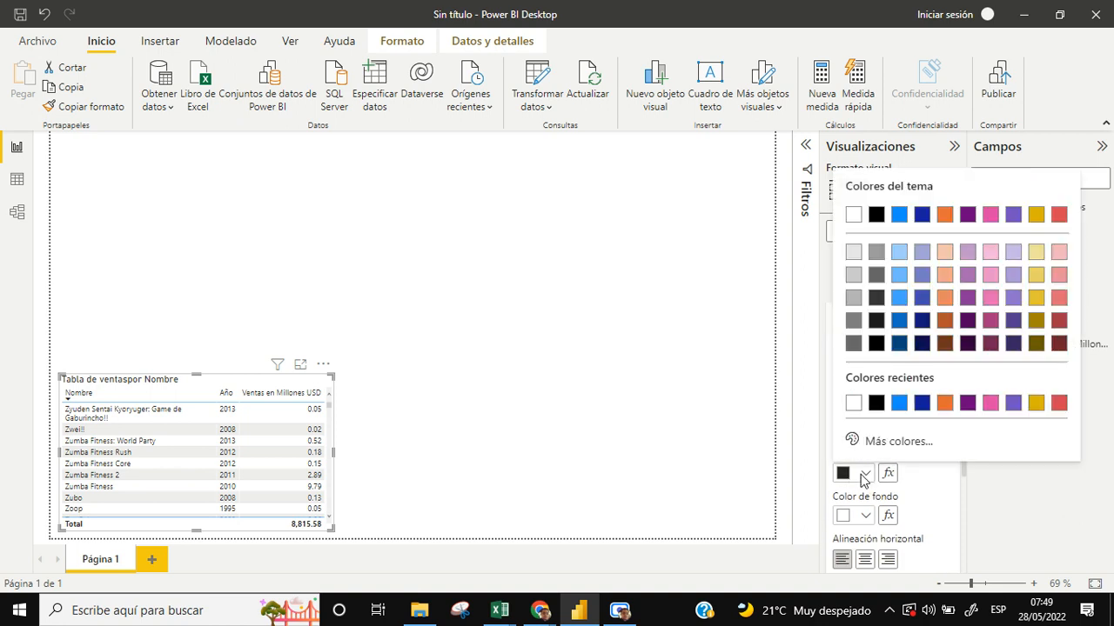
left_click(853, 215)
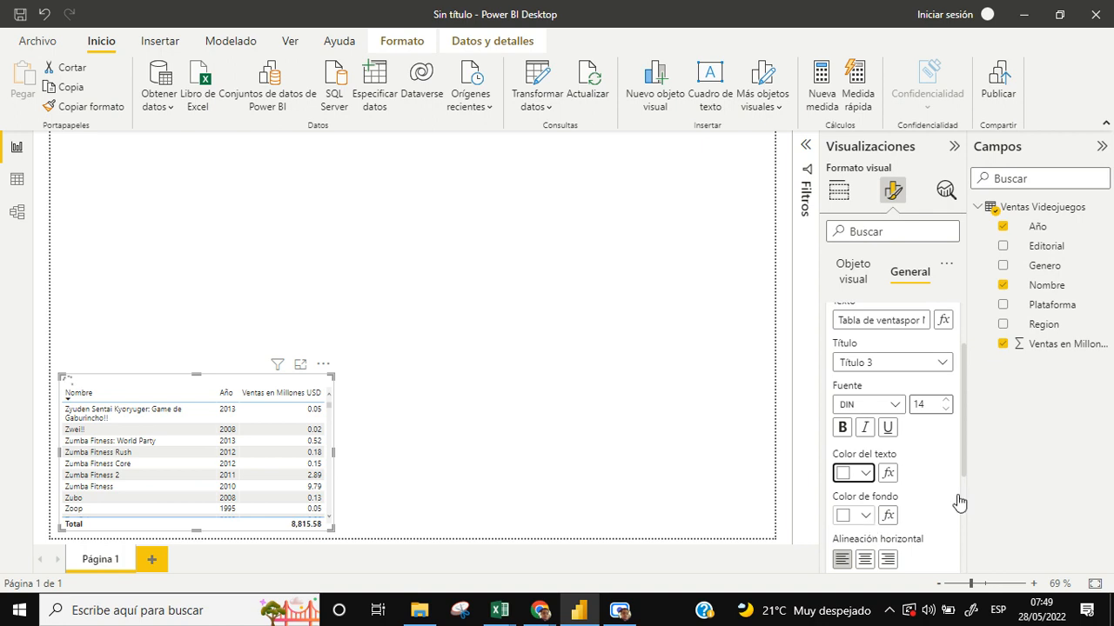
left_click(866, 516)
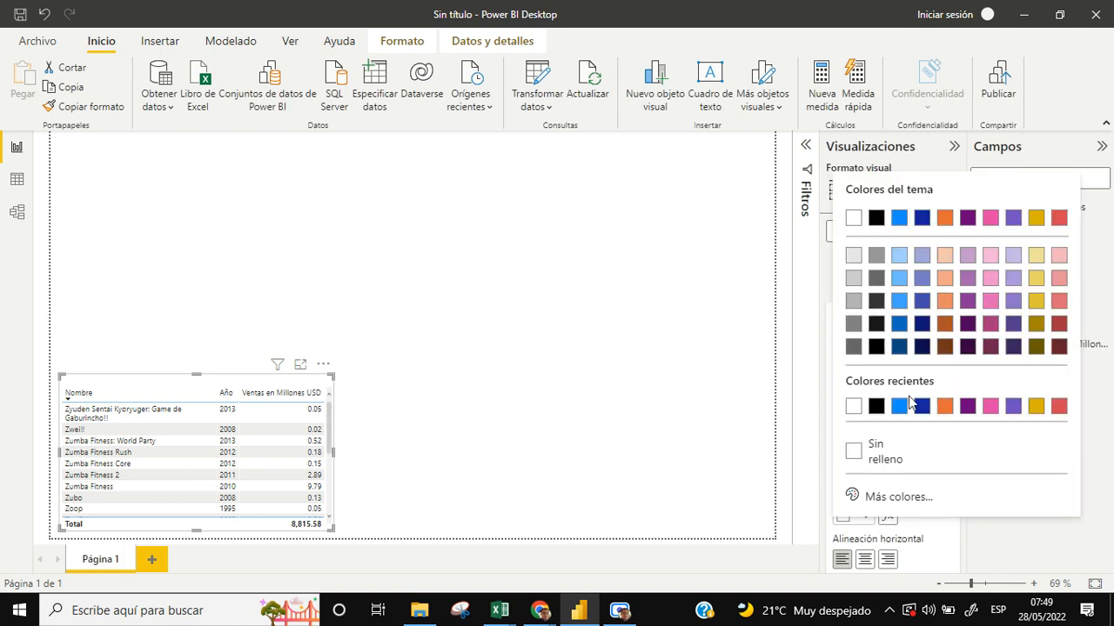
left_click(1035, 323)
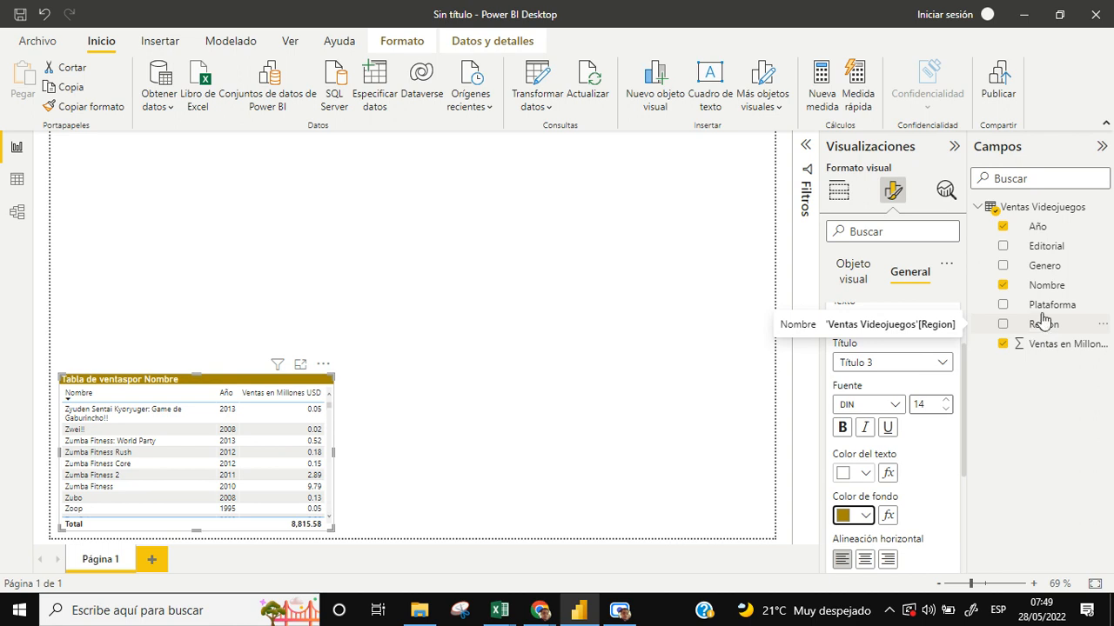
left_click(903, 320)
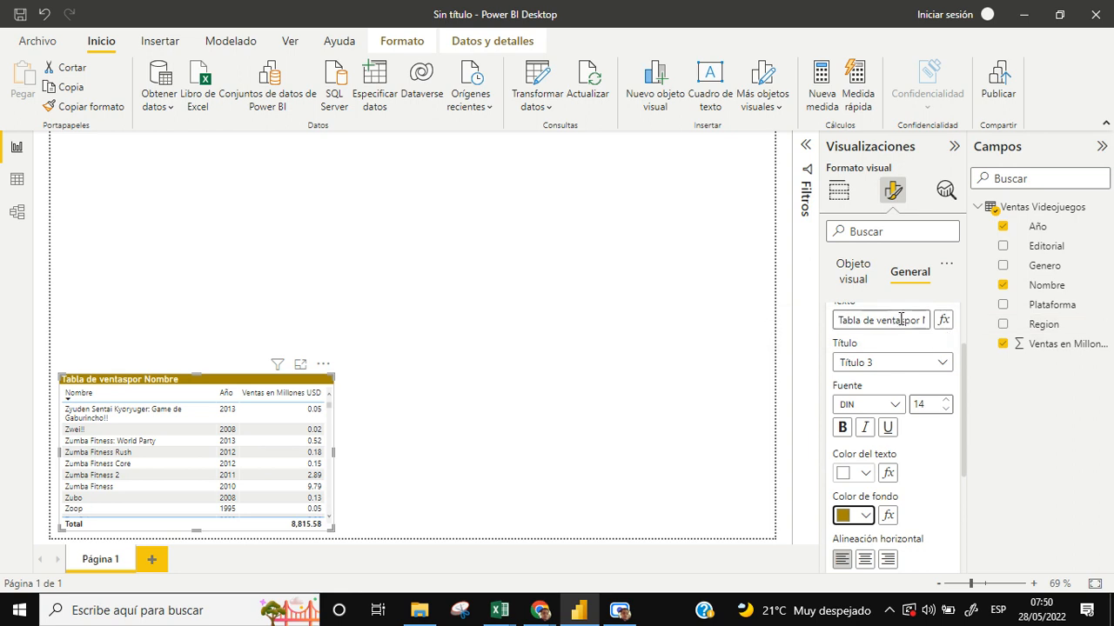
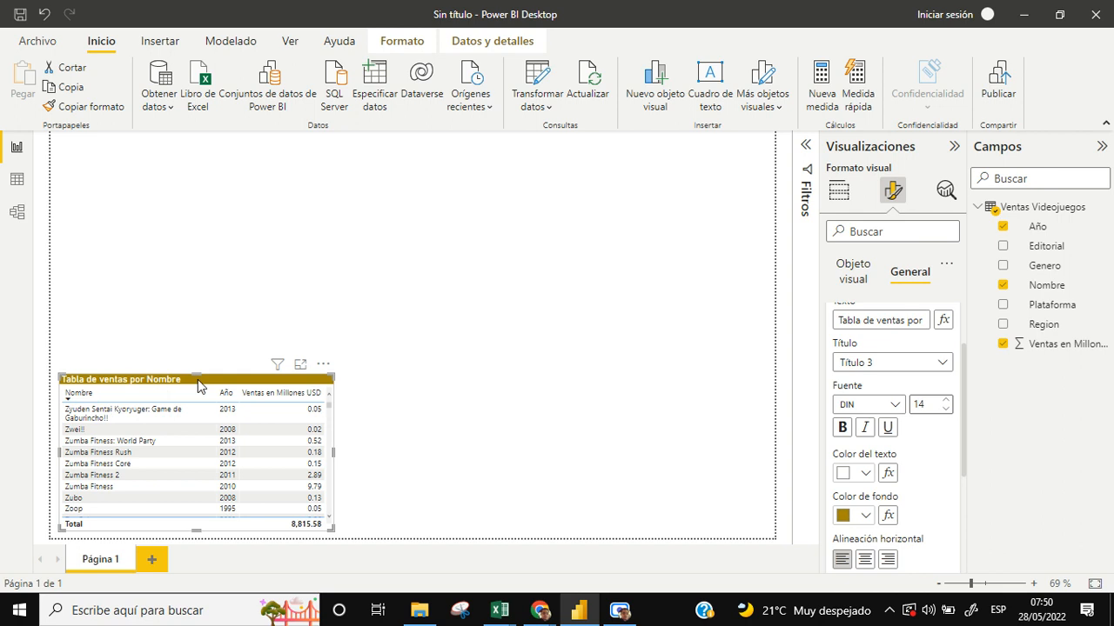
- Turn on the visual border (Borde visual) in the table visual's effects settings
scroll(970, 489, "down", 3)
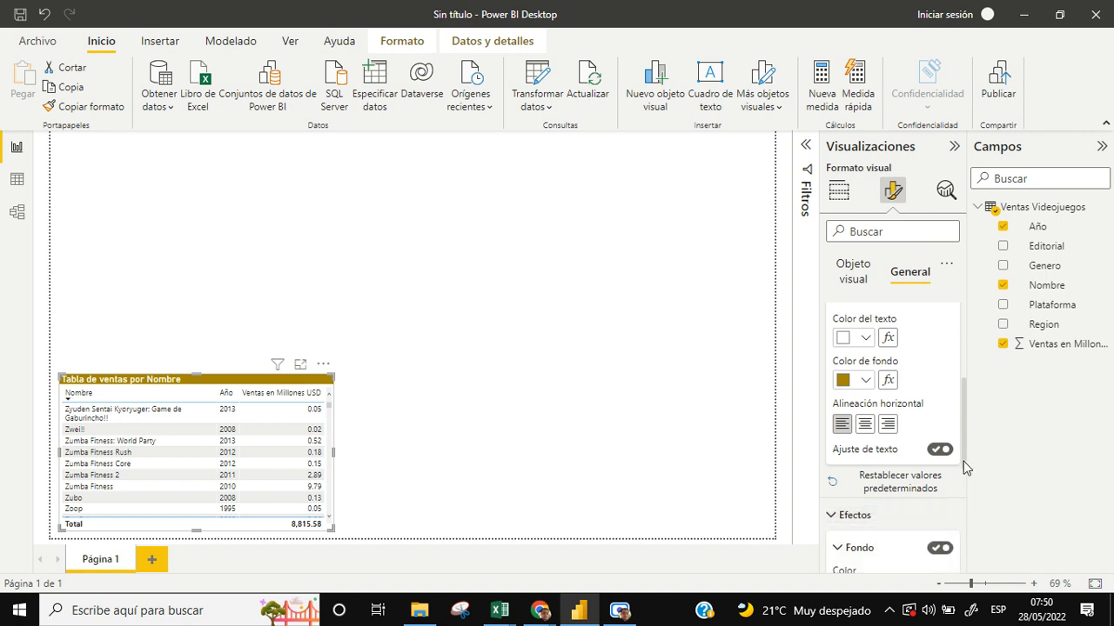
scroll(962, 463, "down", 5)
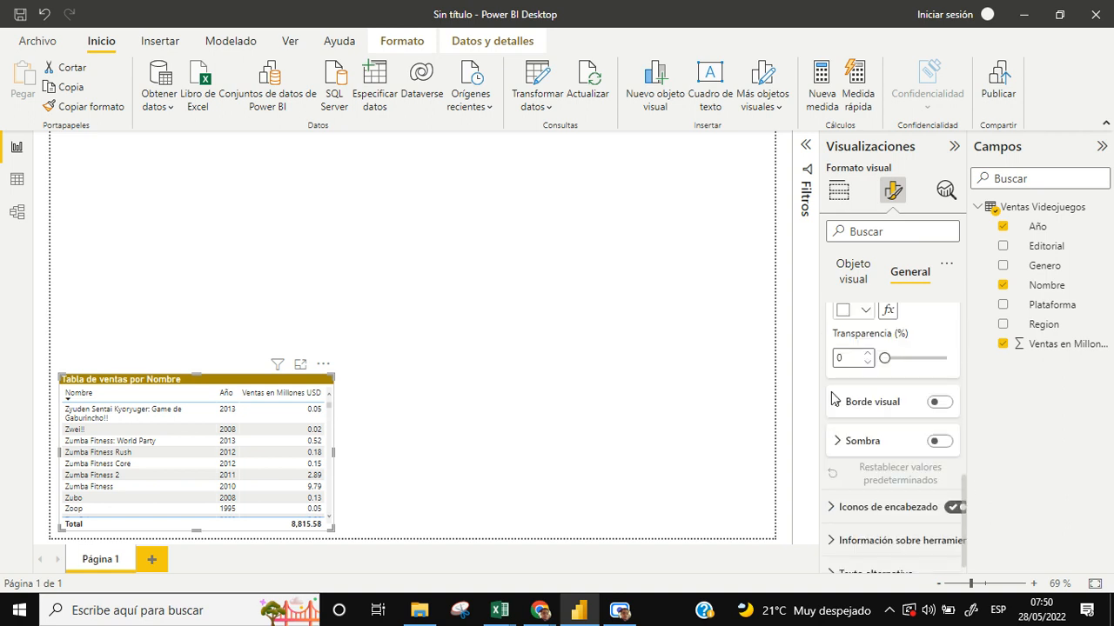
left_click(838, 402)
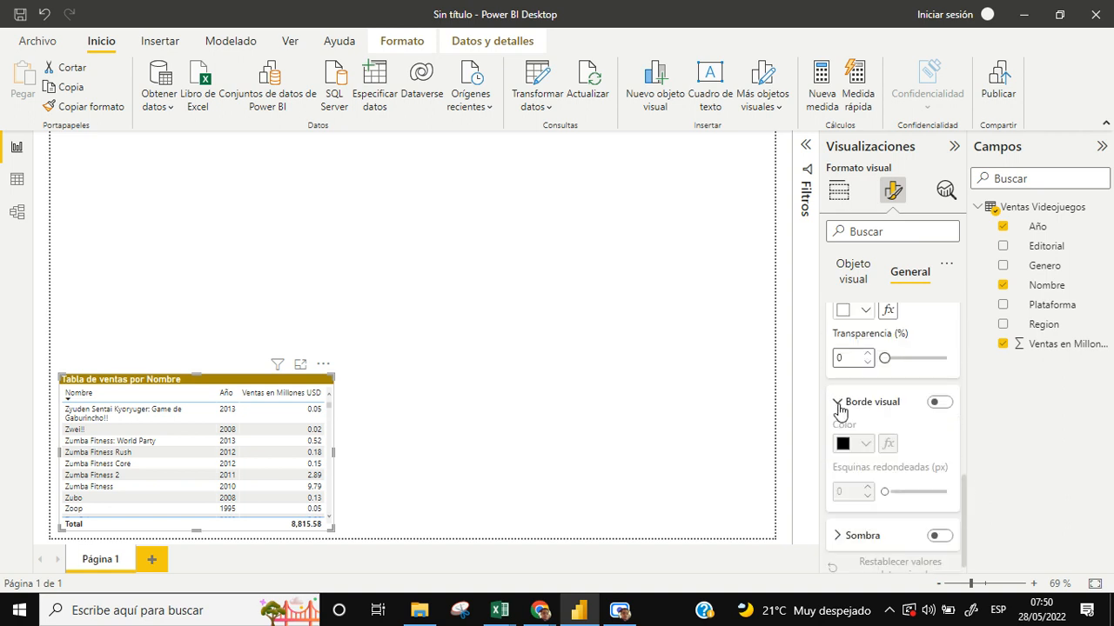
left_click(946, 404)
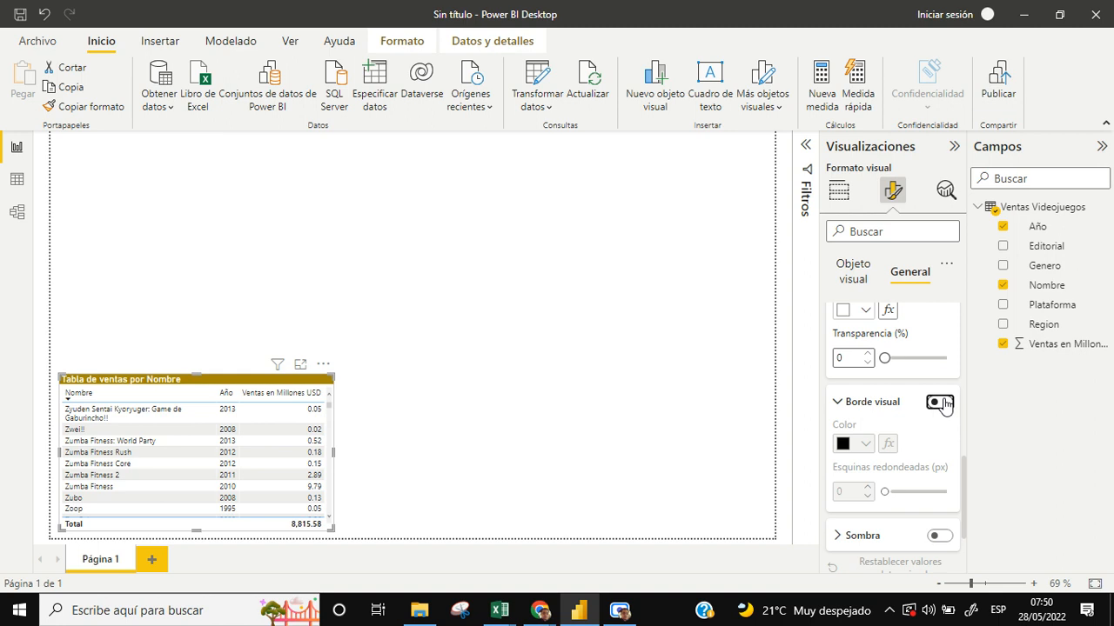
- Enable the table visual's border in the title's dark gold colour with 10 px rounded corners
left_click(942, 403)
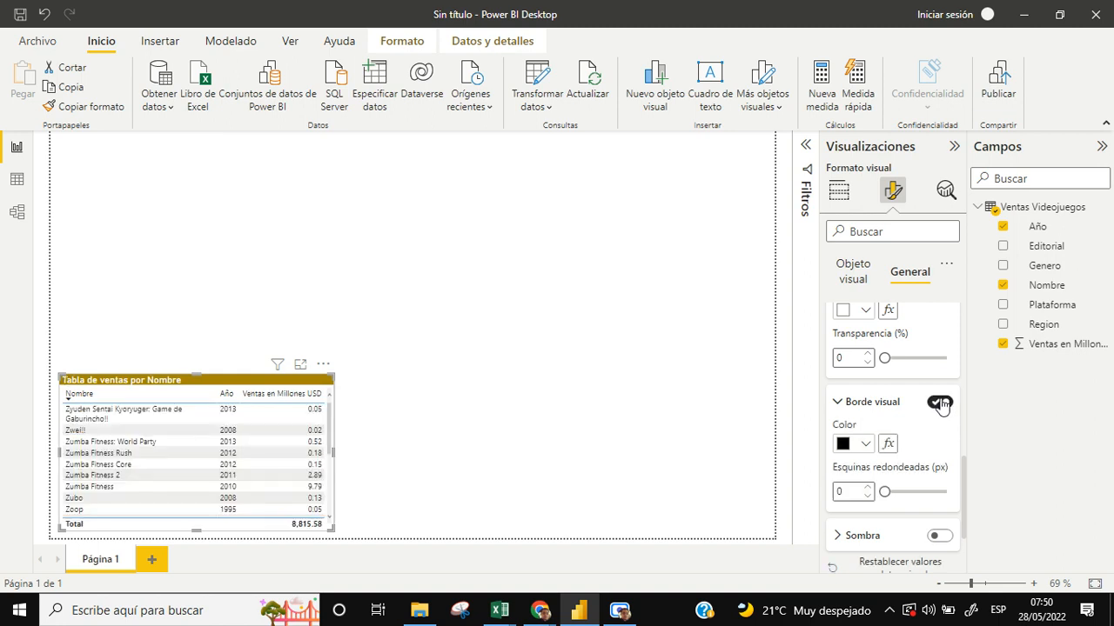
left_click(865, 445)
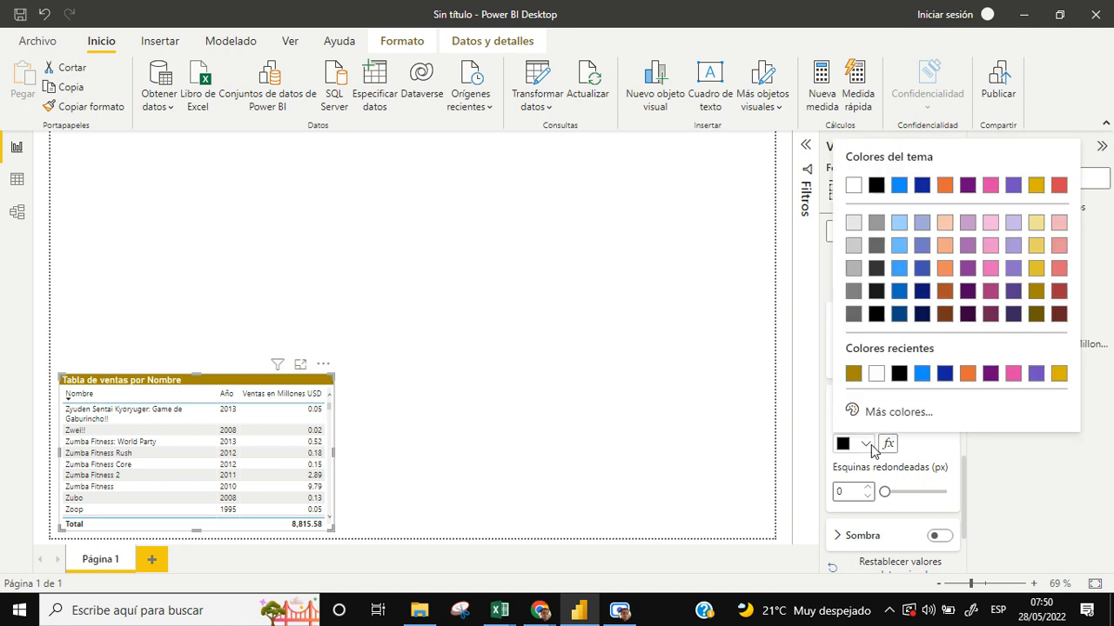
left_click(851, 376)
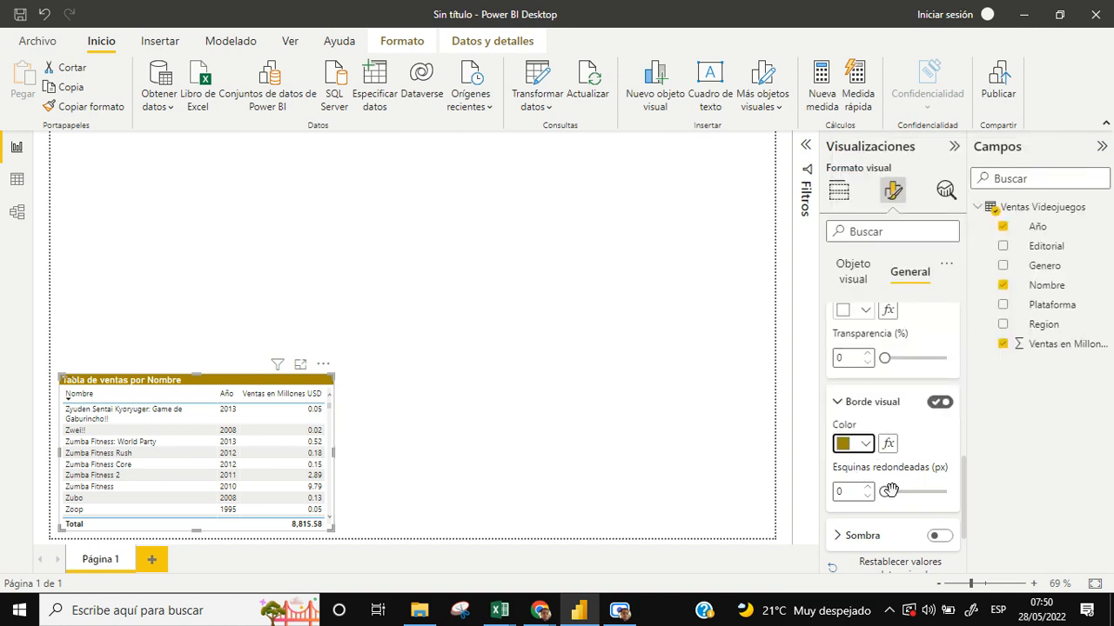
left_click_drag(892, 492, 905, 493)
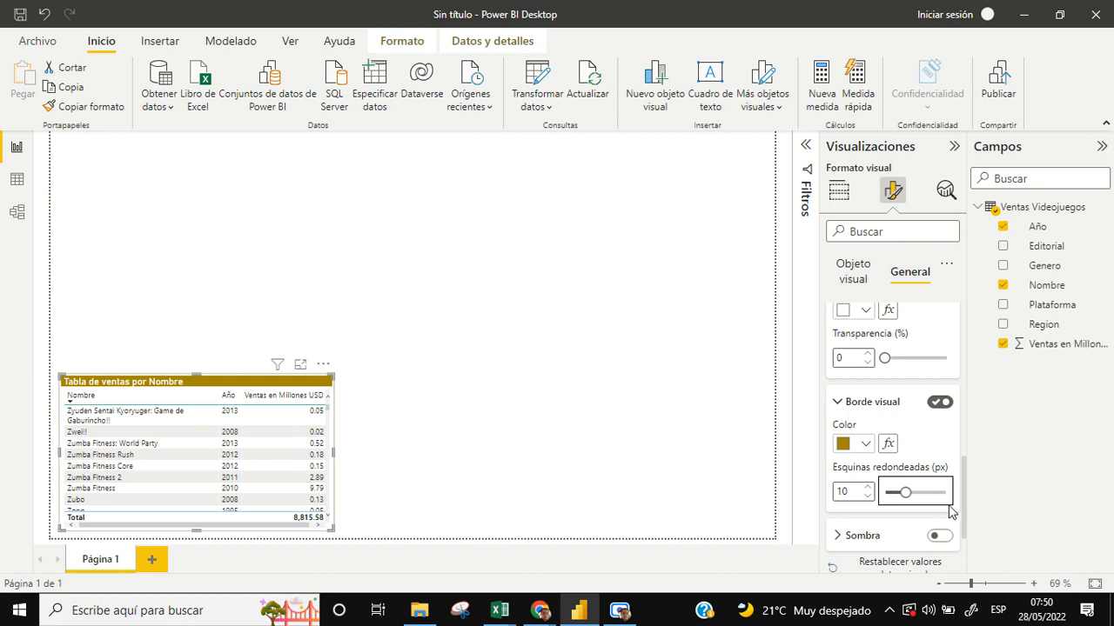
left_click(509, 439)
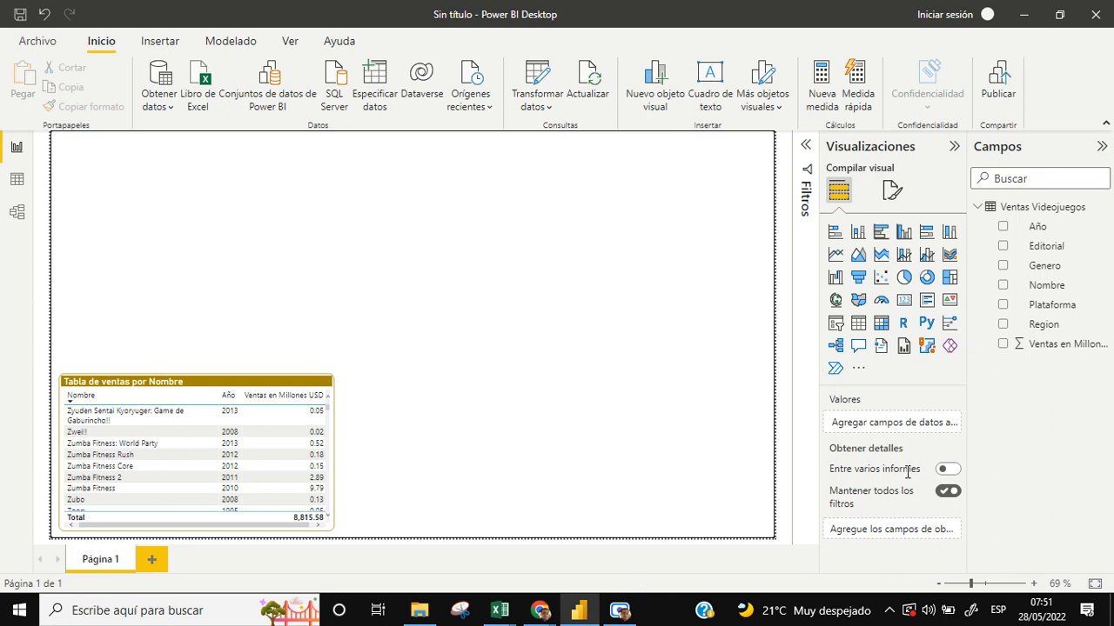
- Add a stacked column chart beside the table, aligned with its height, and widen it to nearly the page's edge
left_click(859, 234)
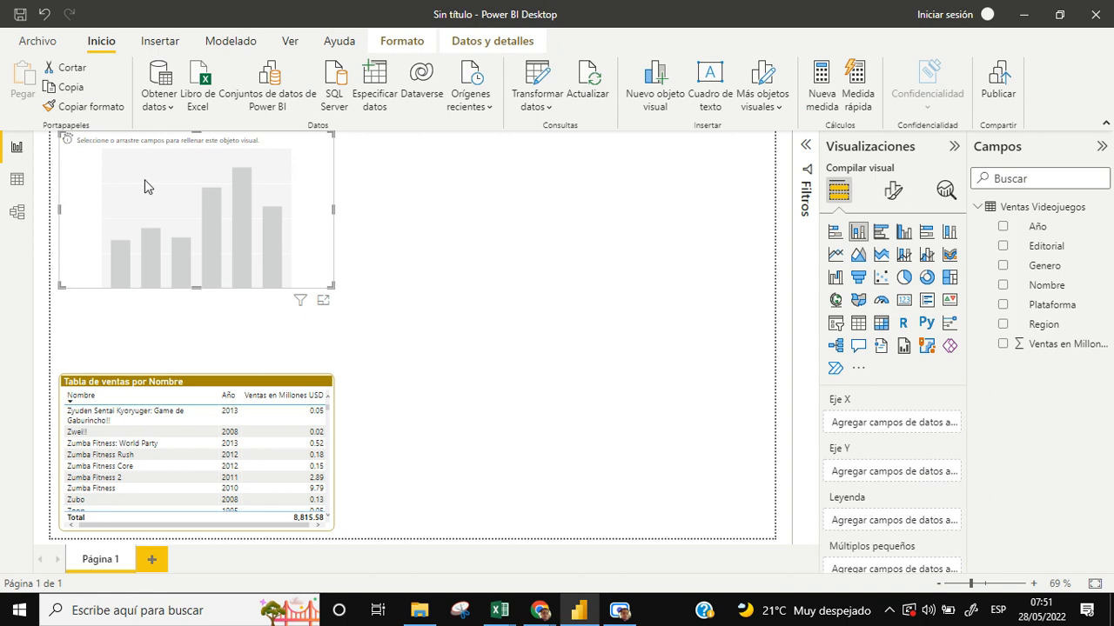
left_click_drag(104, 188, 377, 429)
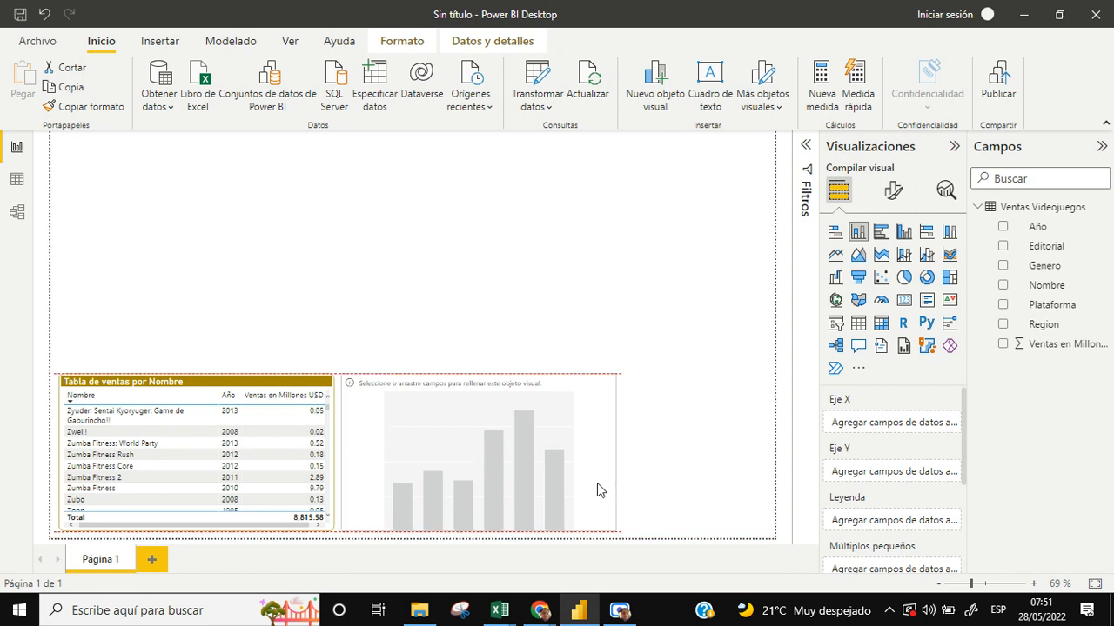
left_click_drag(619, 459, 773, 466)
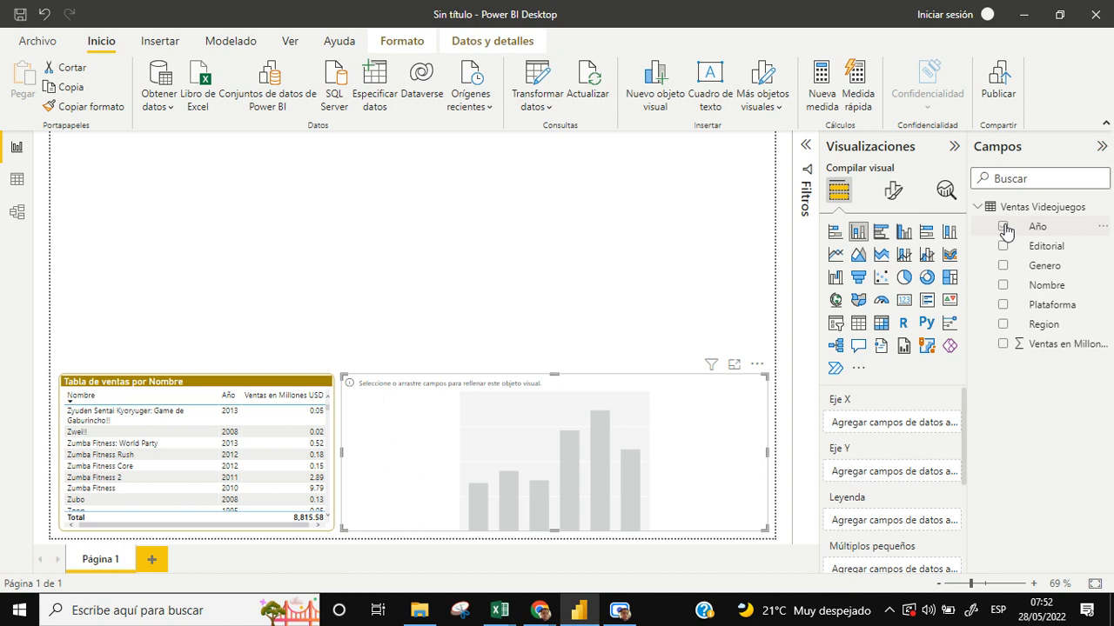
- Assign Año to the chart's X axis, Ventas en Millones USD to its Y axis and Region to its legend
left_click_drag(1006, 230, 857, 432)
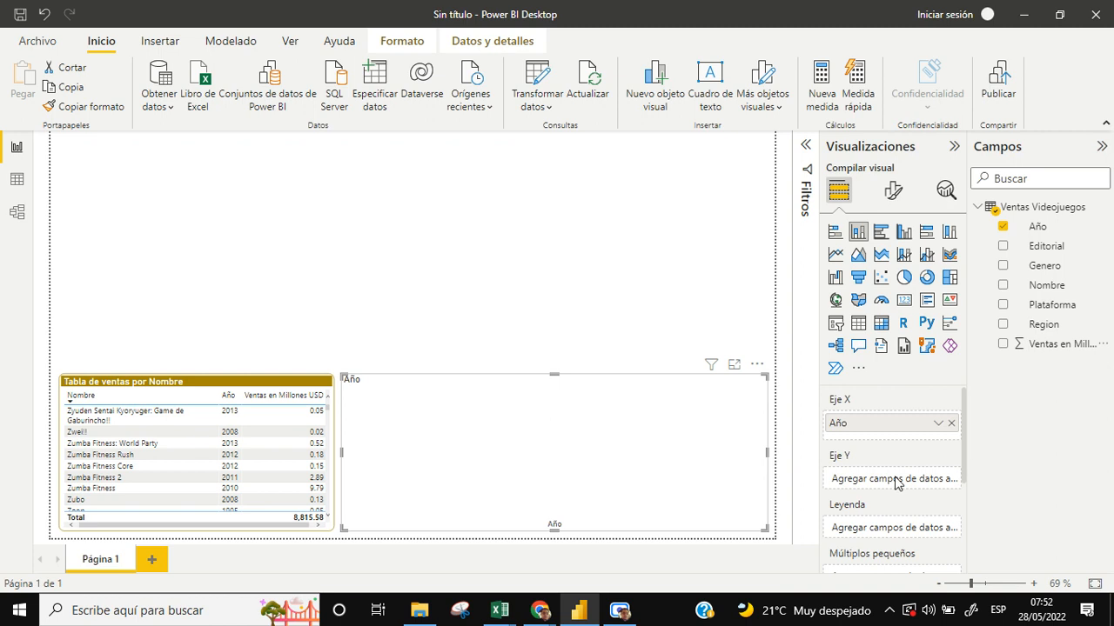
left_click_drag(1044, 343, 889, 479)
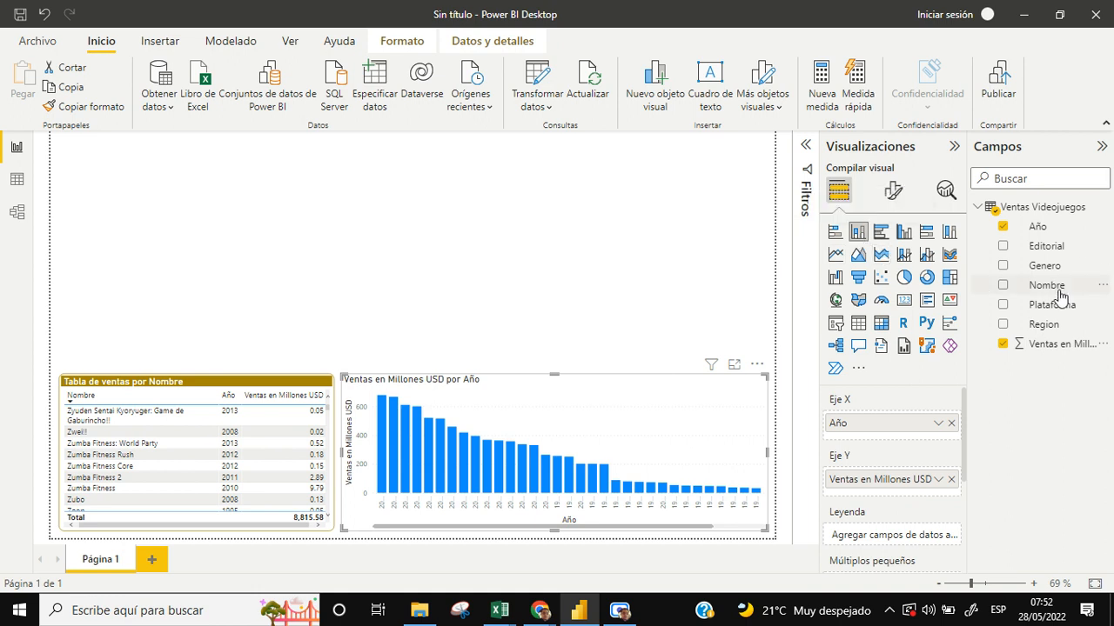
left_click(1003, 324)
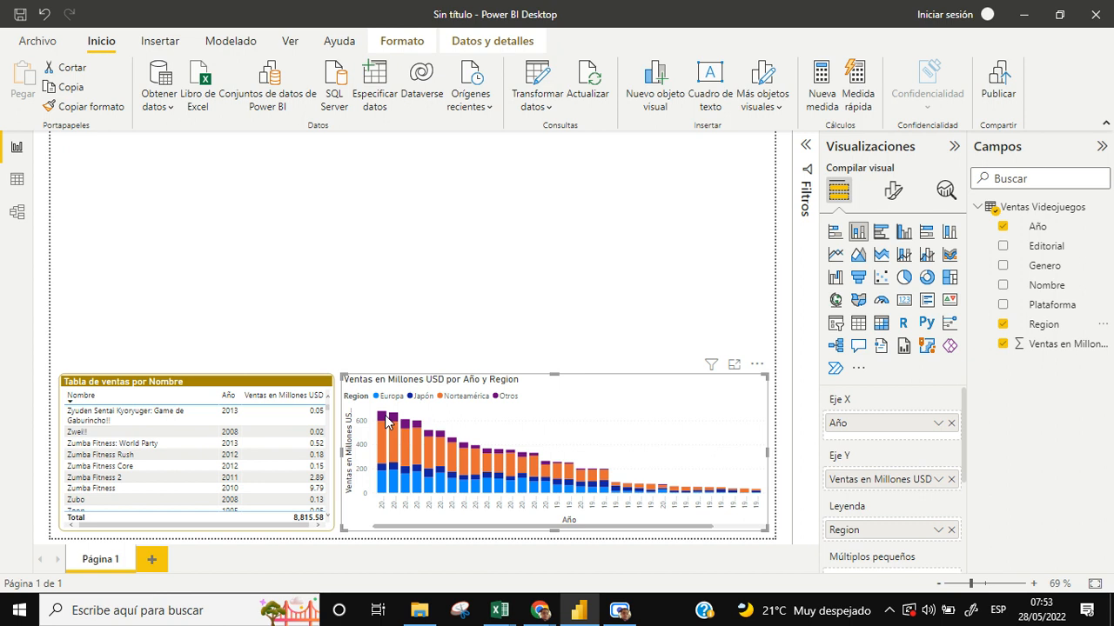
mouse_move(386, 445)
mouse_move(624, 499)
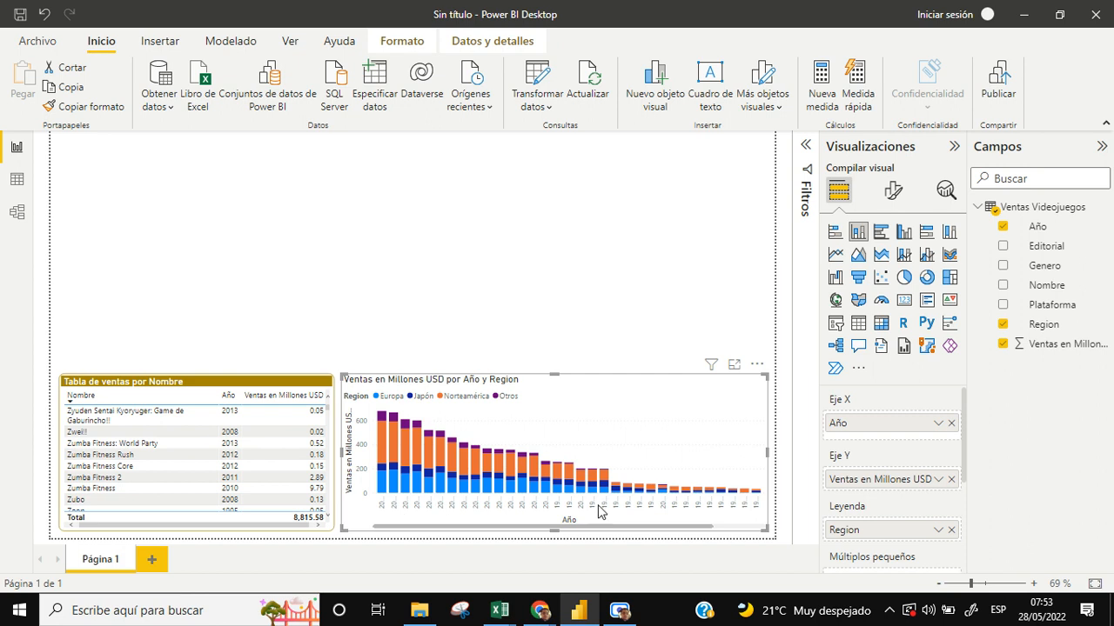
- Sort the column chart's axis by Año in ascending order and check the most recent years' columns
left_click(756, 367)
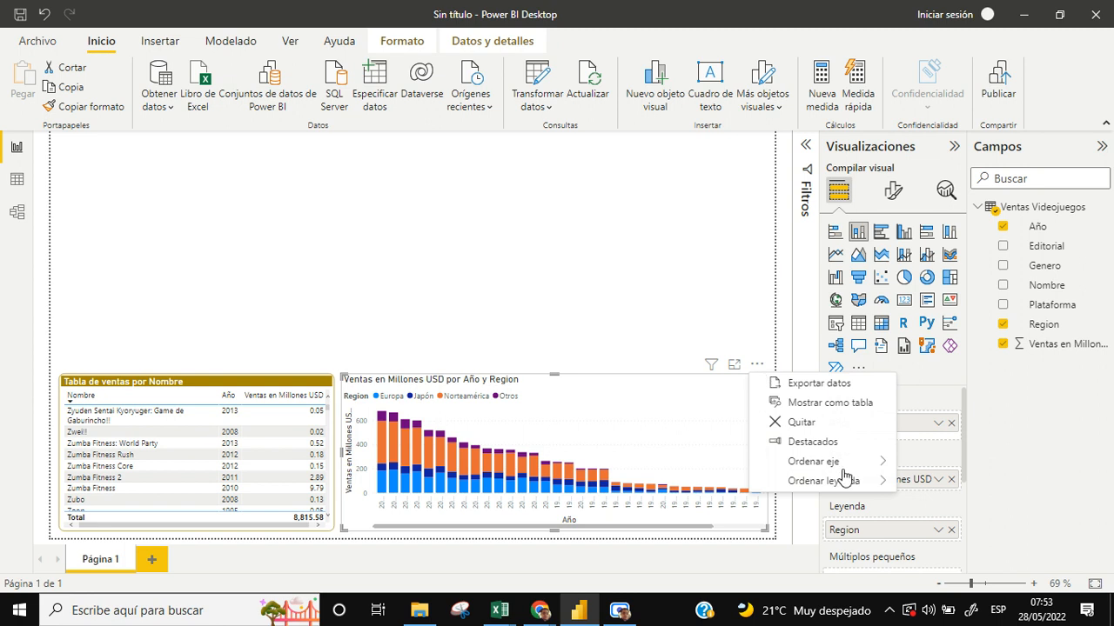
mouse_move(840, 470)
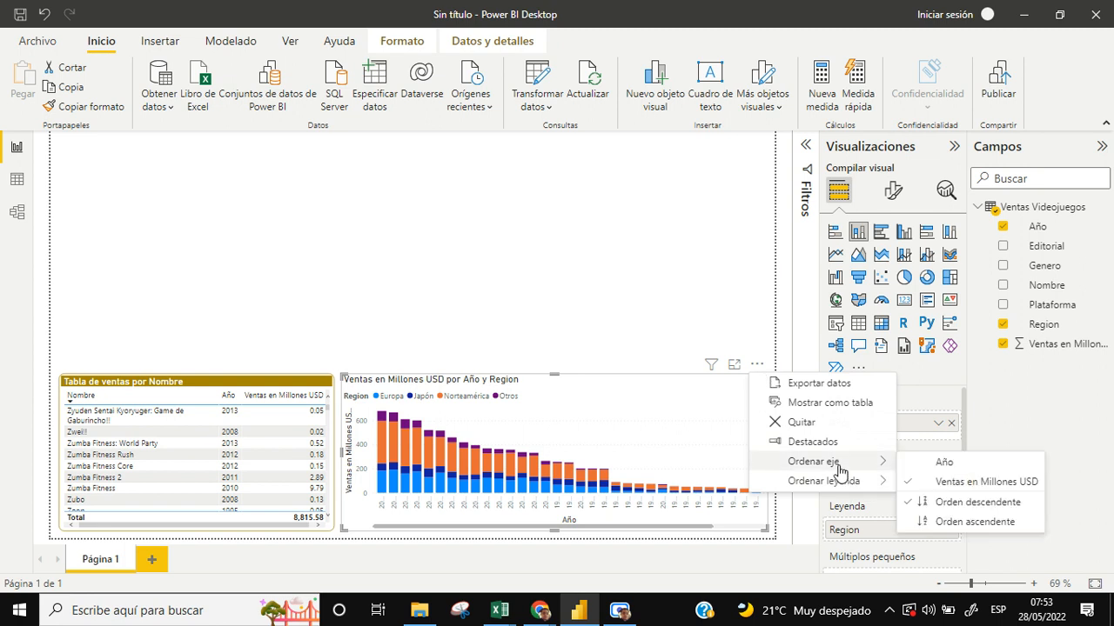
left_click(951, 462)
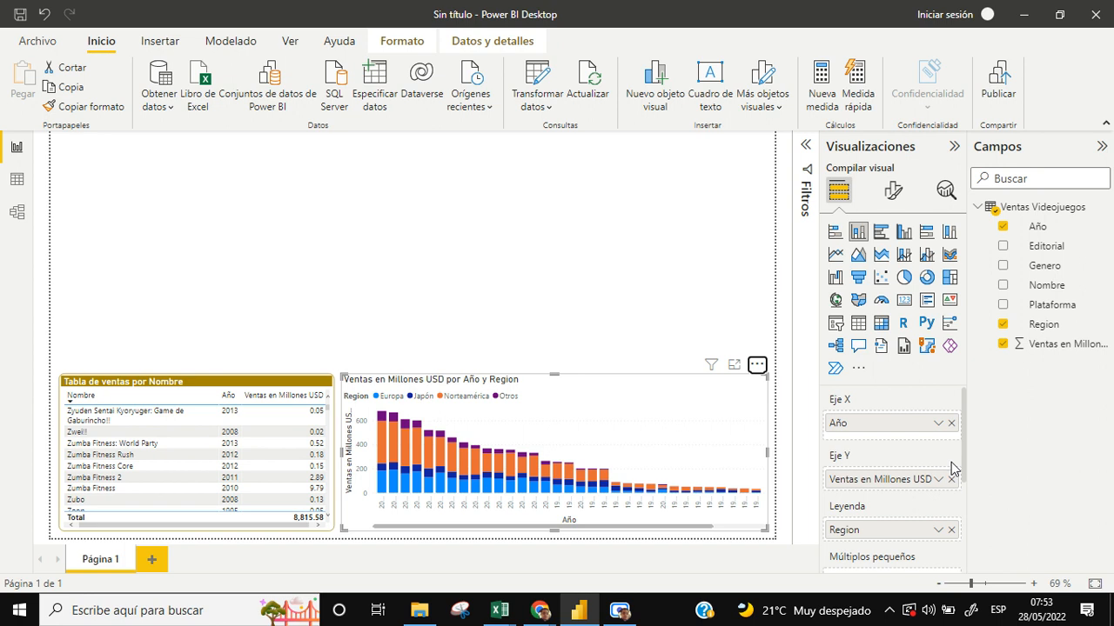
left_click(757, 367)
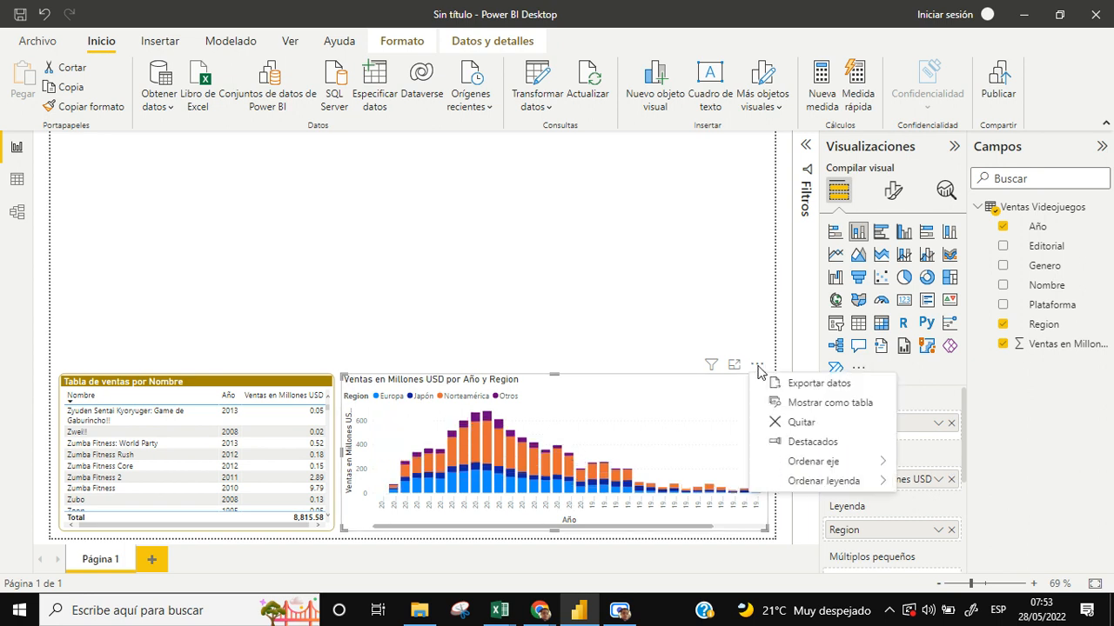
mouse_move(830, 465)
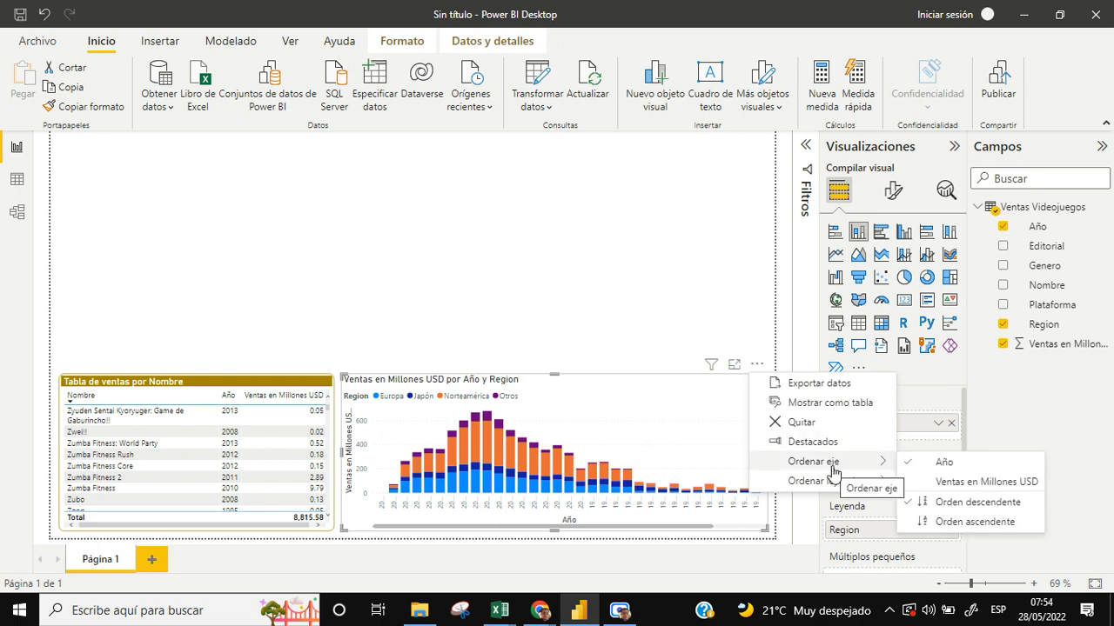
left_click(944, 522)
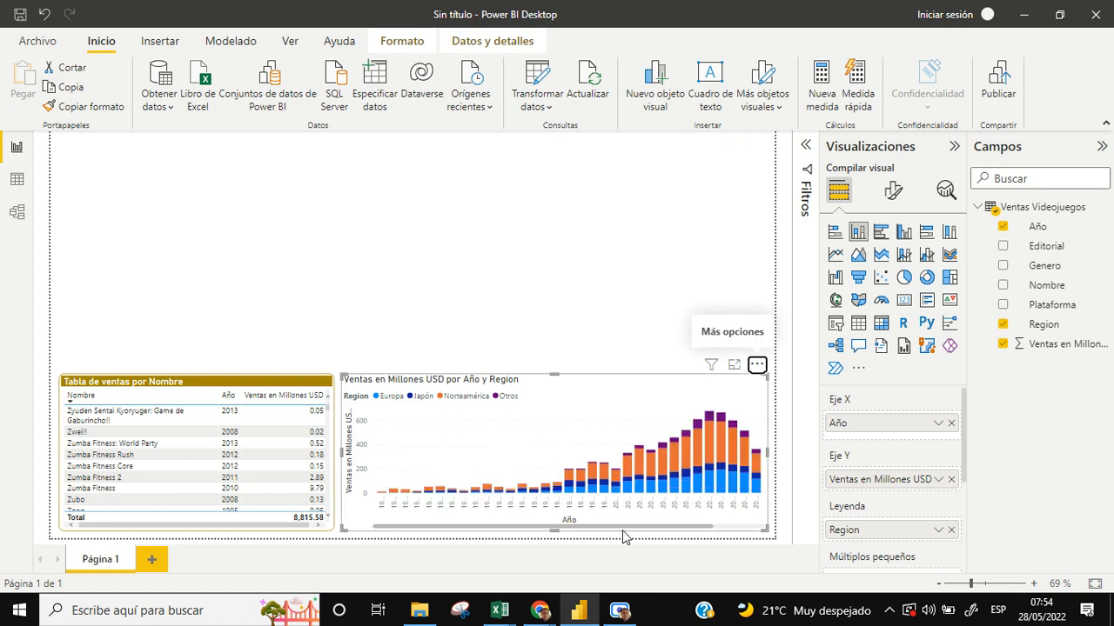
left_click_drag(663, 528, 700, 529)
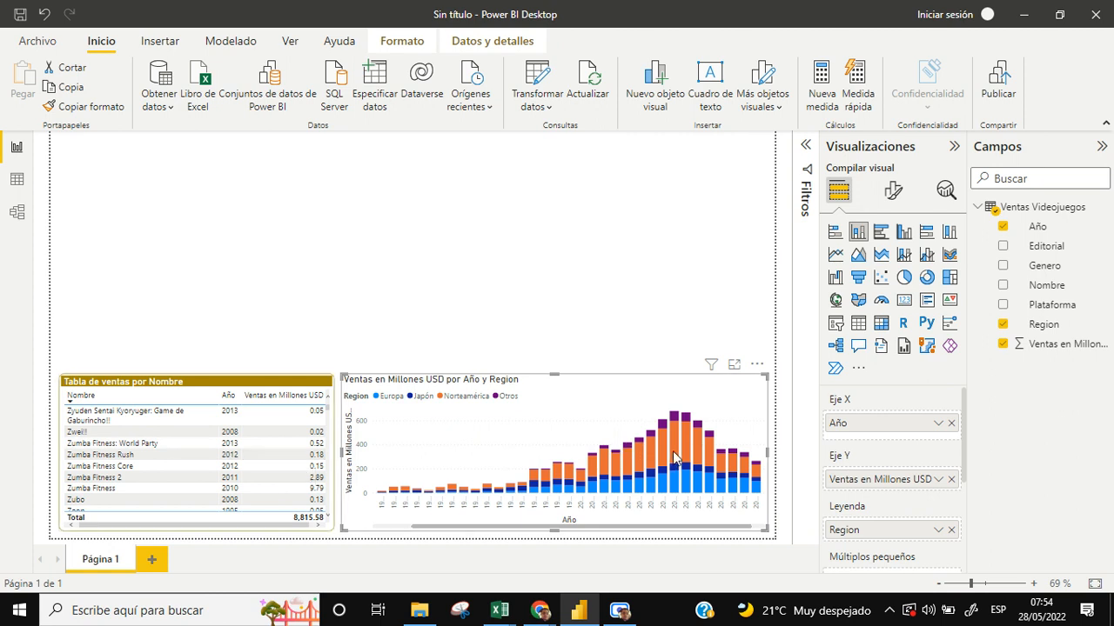
mouse_move(676, 432)
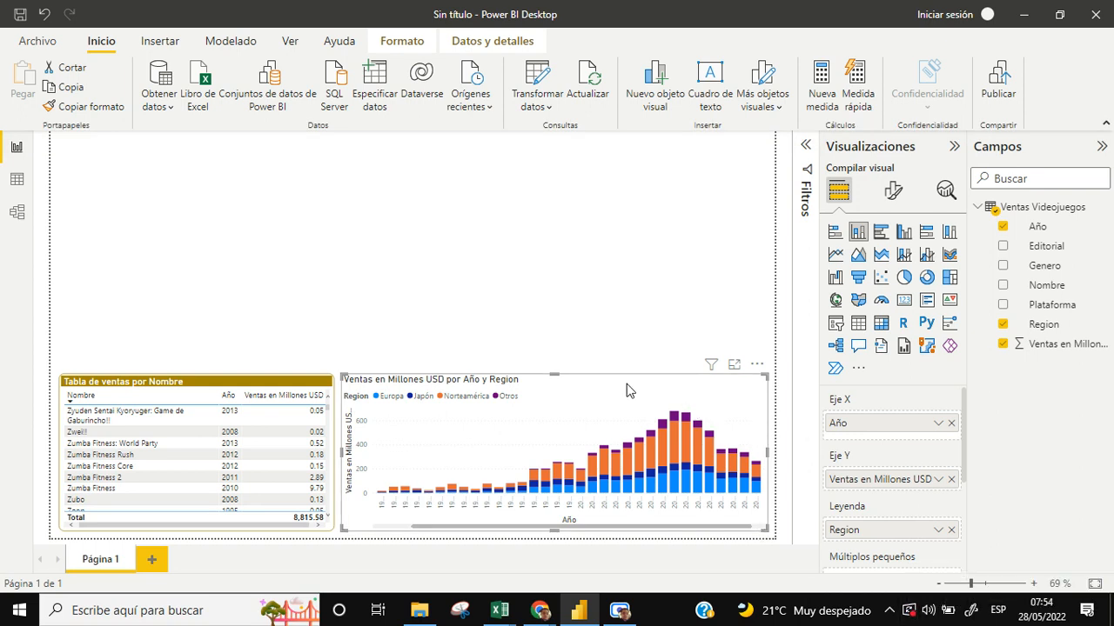
- Give the column chart's title white text on the same dark gold background as the table's title
left_click(890, 198)
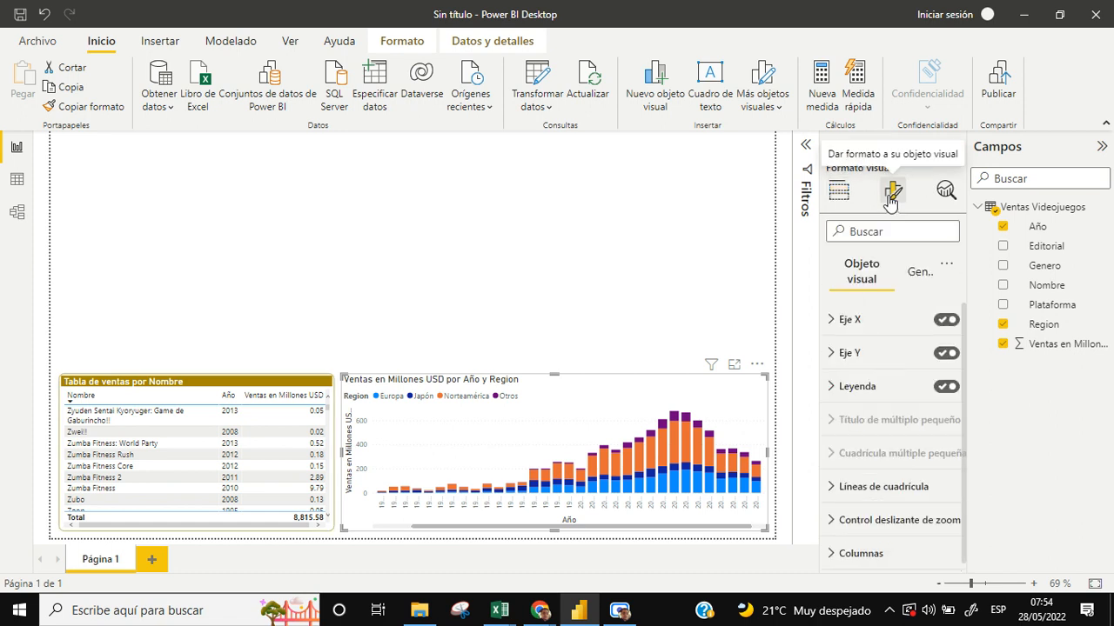
left_click(920, 271)
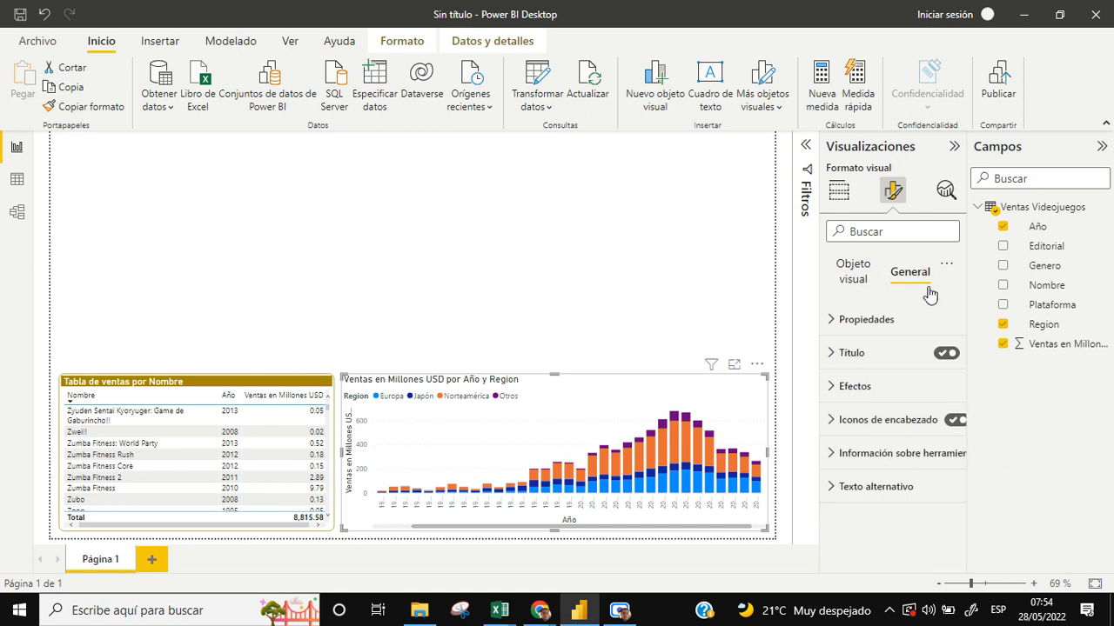
left_click(835, 355)
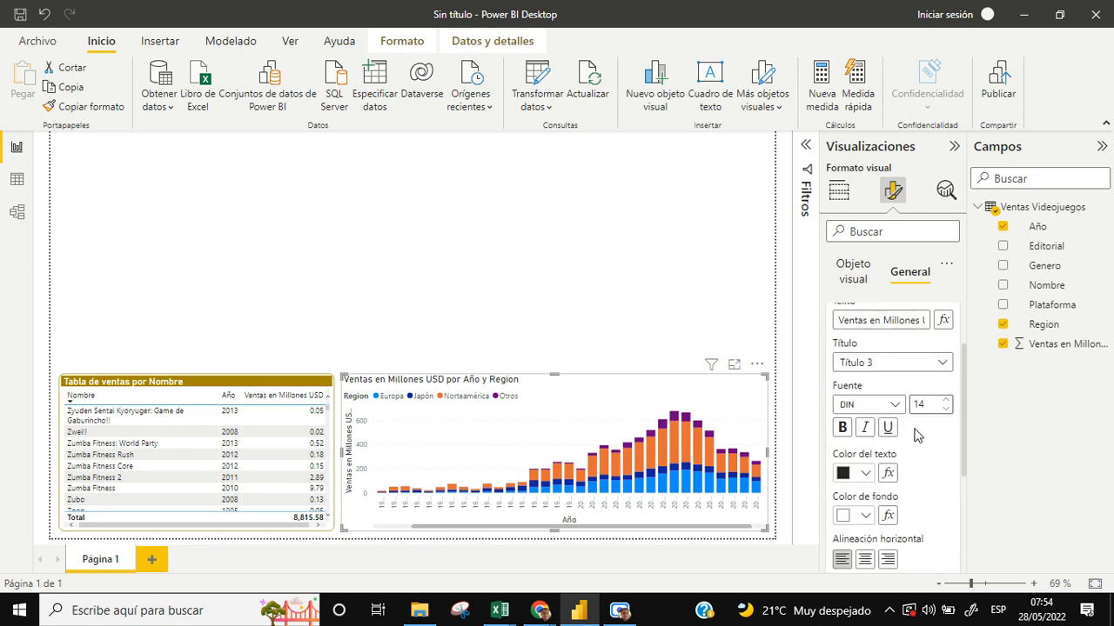
scroll(851, 474, "down", 3)
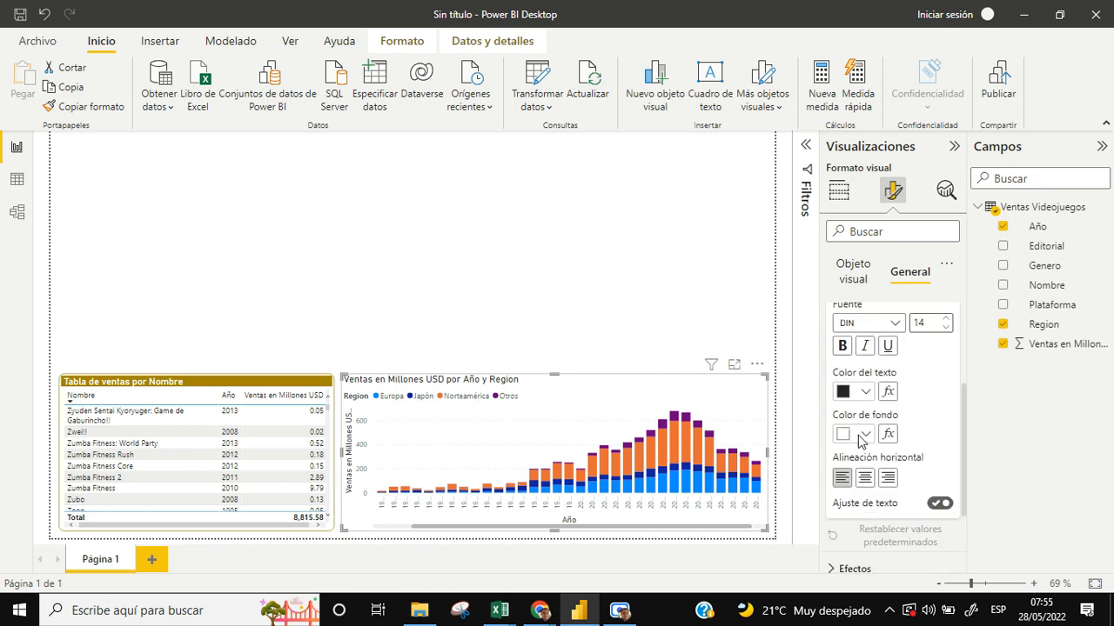
left_click(860, 437)
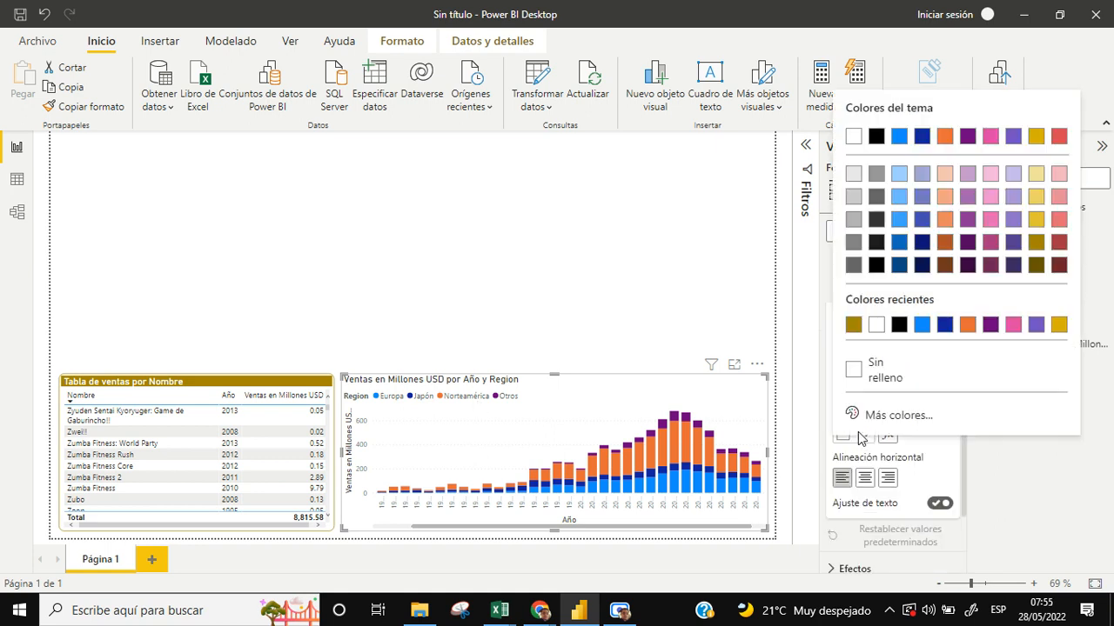
left_click(853, 324)
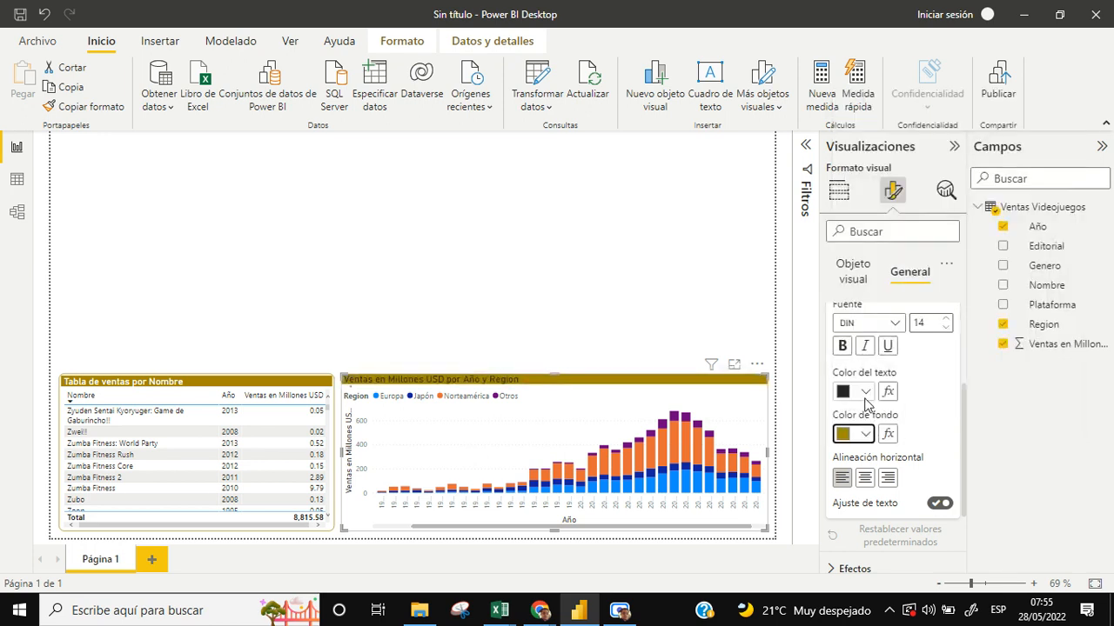
left_click(865, 397)
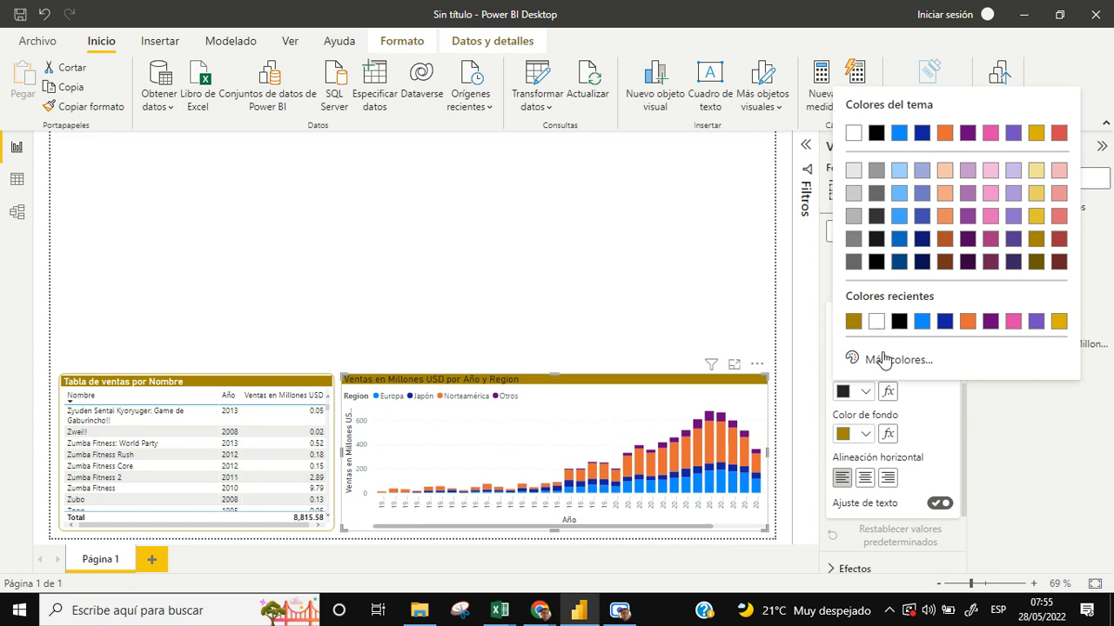
left_click(876, 322)
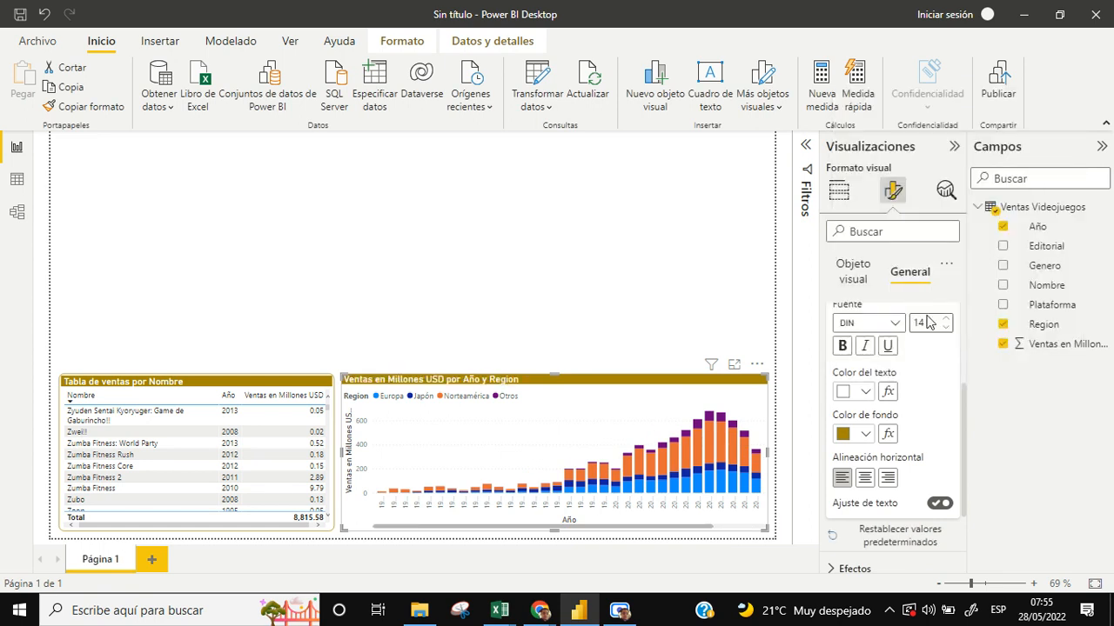
- Turn on the column chart's visual border in dark gold and set its rounded corners to 10 px
left_click_drag(962, 427, 969, 514)
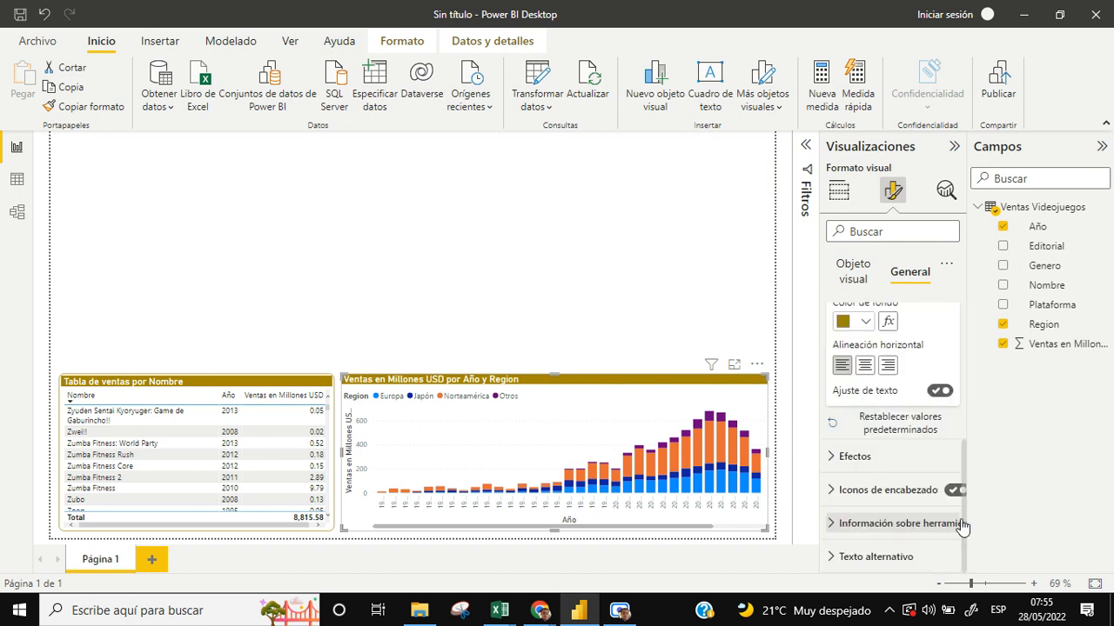
left_click(829, 461)
scroll(941, 497, "down", 3)
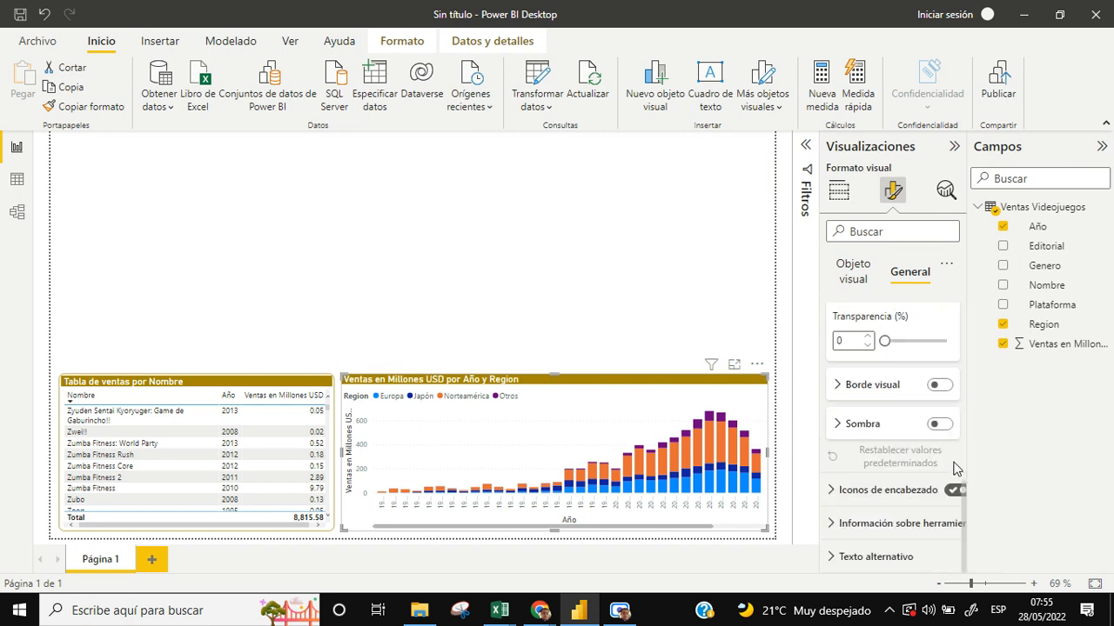
left_click(836, 385)
left_click(941, 386)
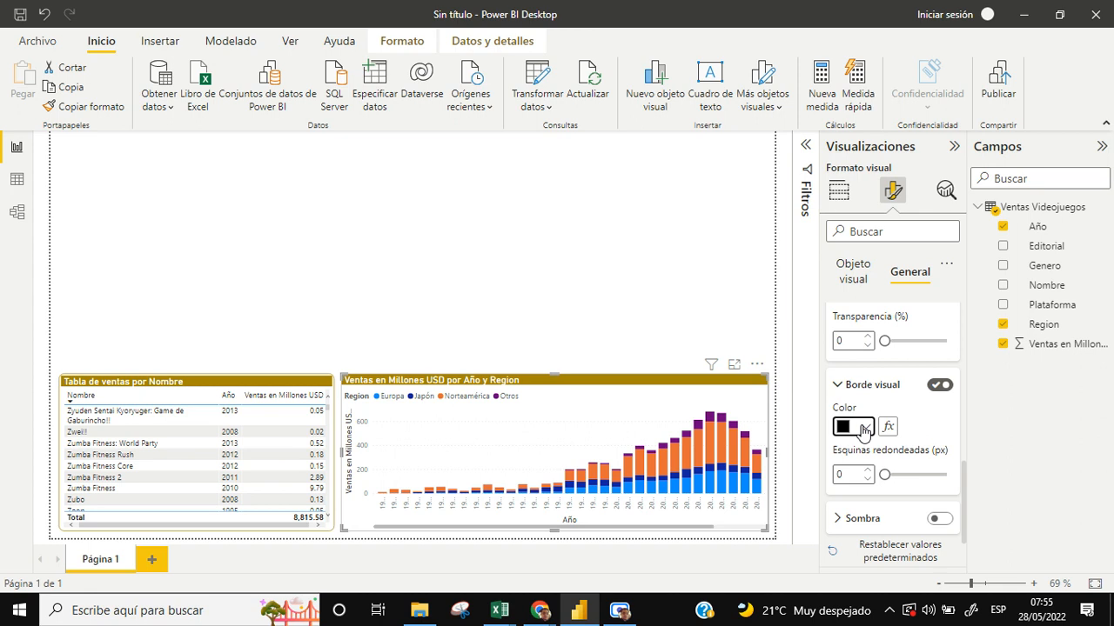
left_click(863, 429)
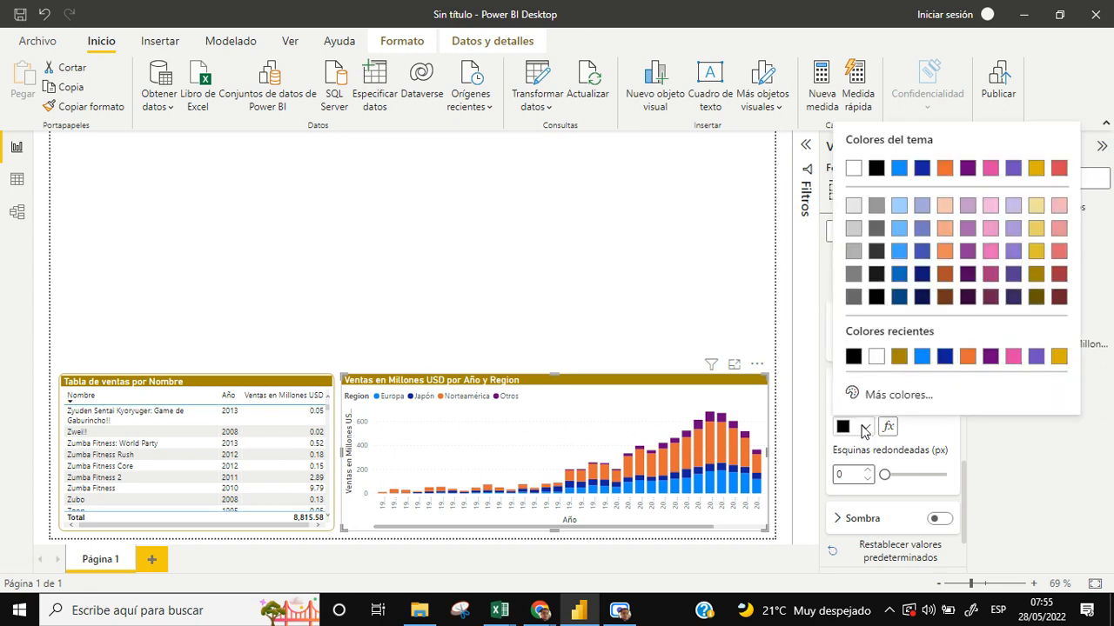
left_click(899, 356)
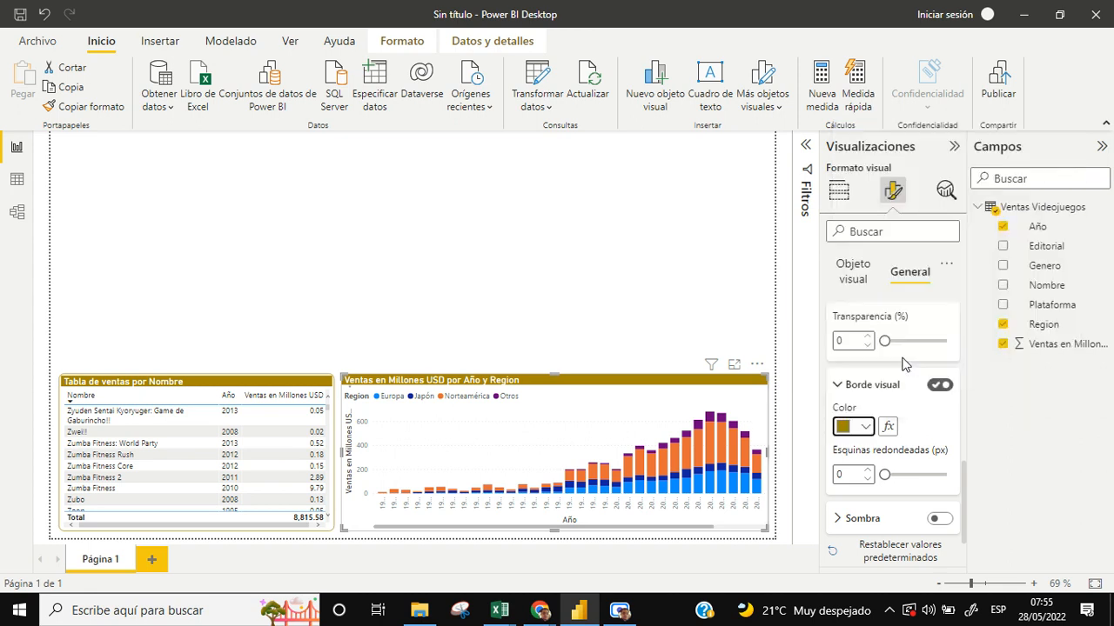
left_click(844, 473)
left_click(849, 473)
type("10")
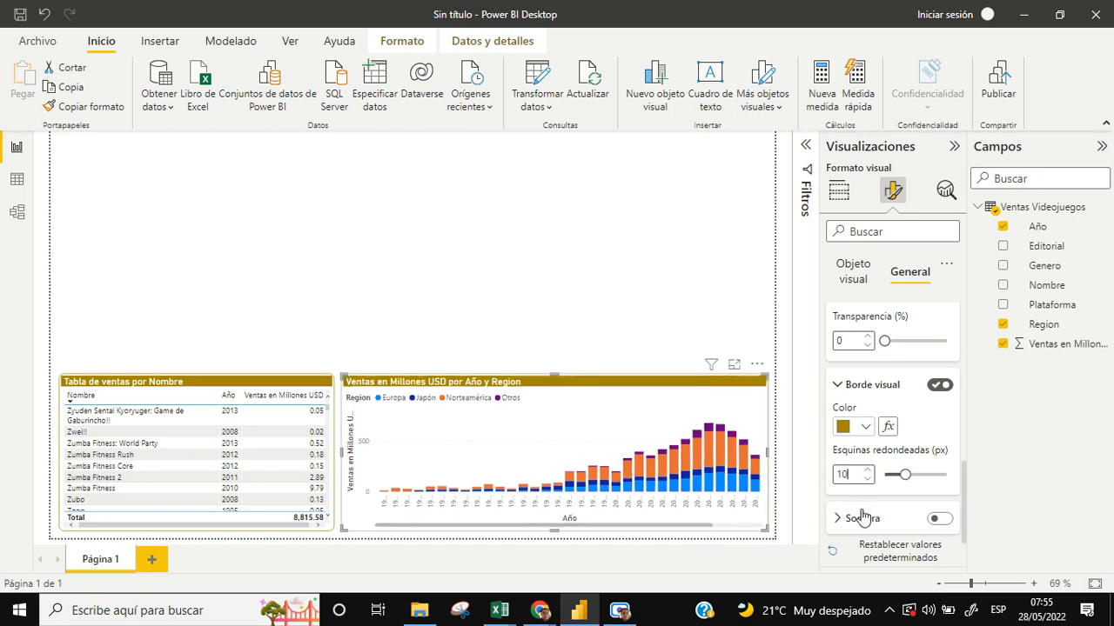
left_click(718, 301)
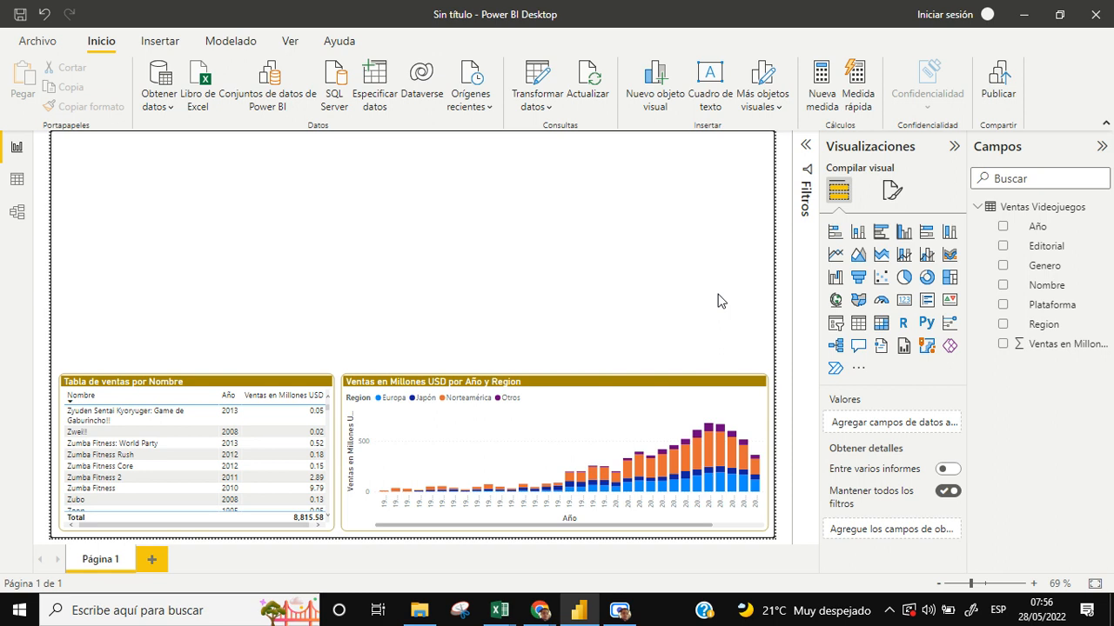
- Duplicate the column chart of Ventas en Millones USD por Año y Region, place the copy above the table and narrow it to about half its width
left_click(616, 418)
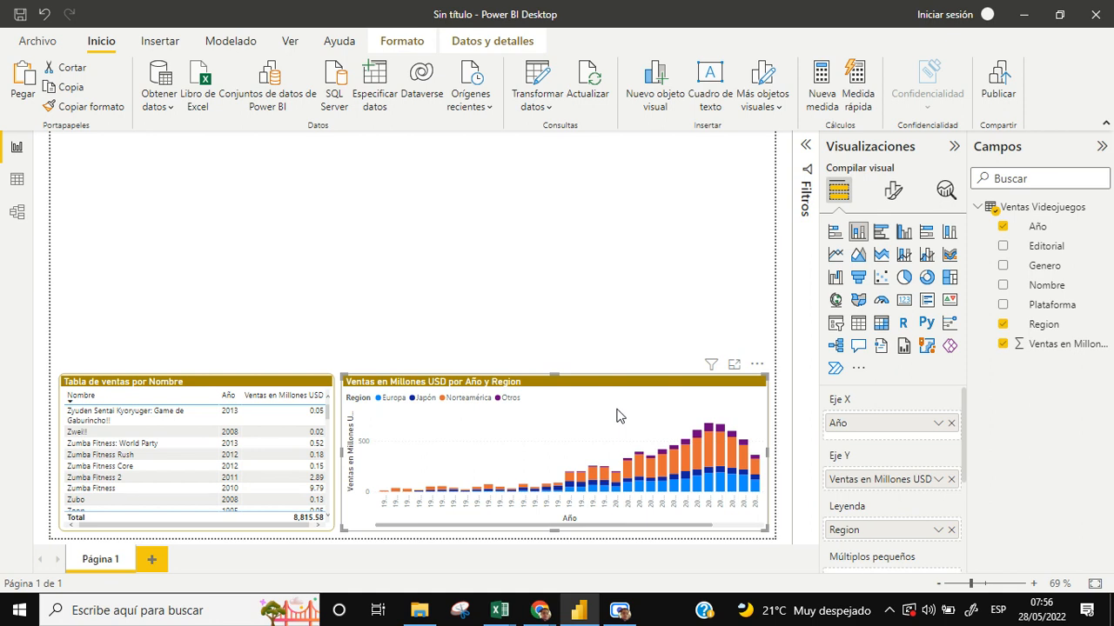
key("ctrl+v")
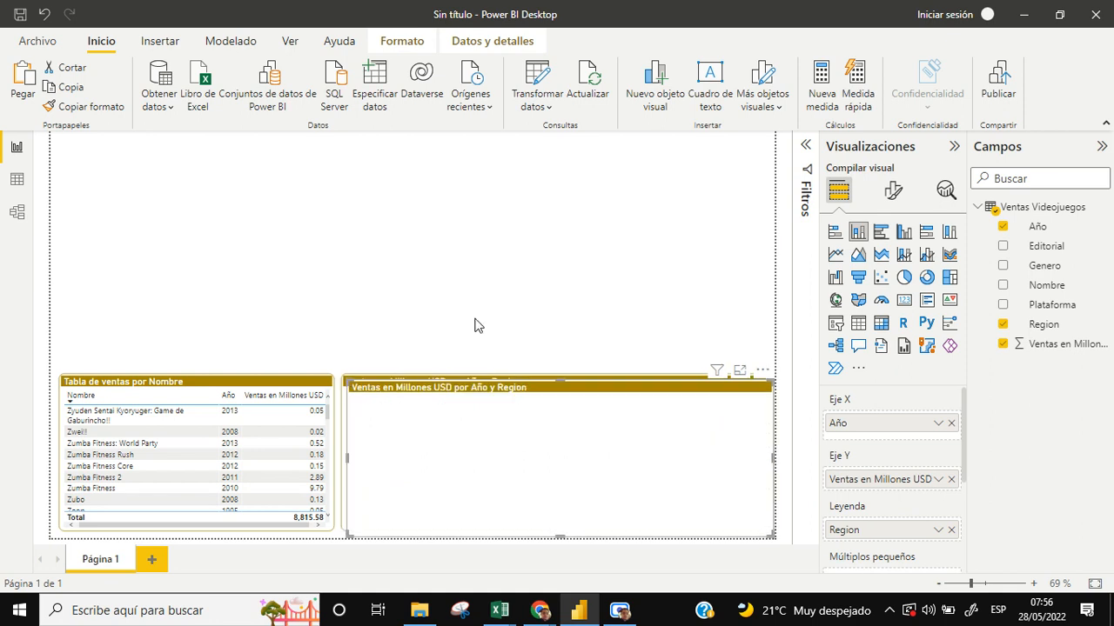
left_click_drag(583, 423, 318, 257)
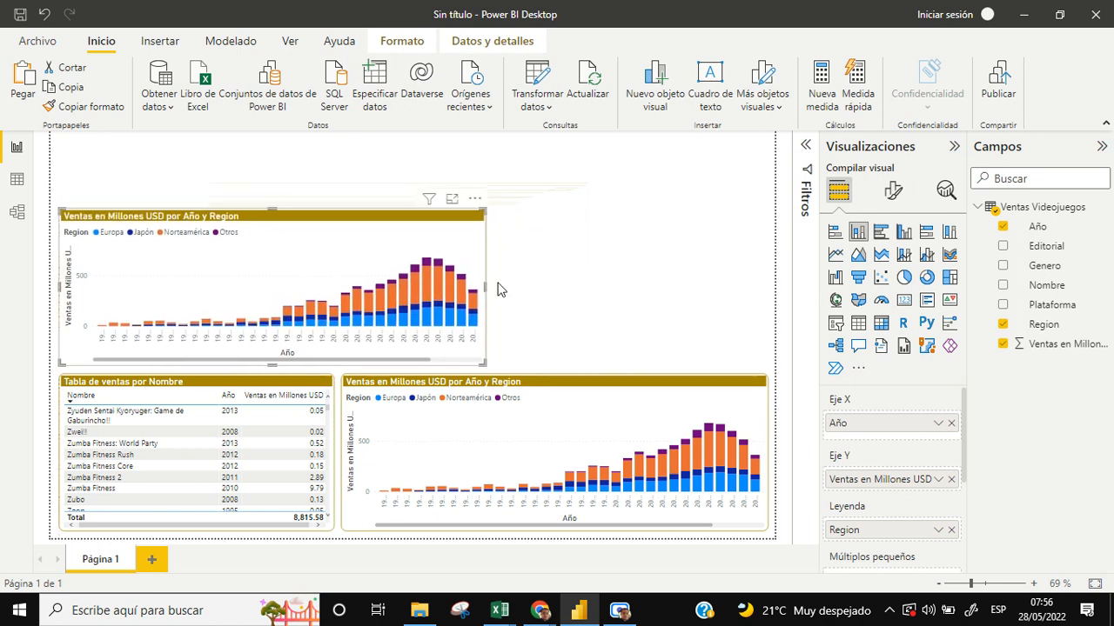
left_click_drag(486, 289, 277, 294)
left_click(428, 294)
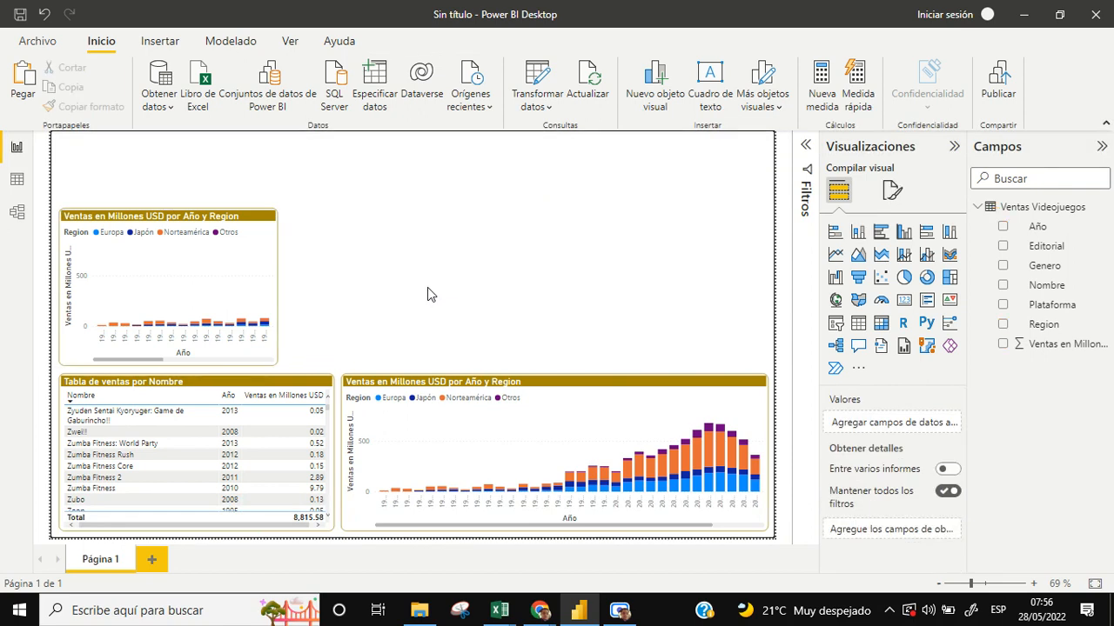
- Convert the duplicated chart to a stacked bar chart and replace Año with Genero on its Y axis
left_click(230, 278)
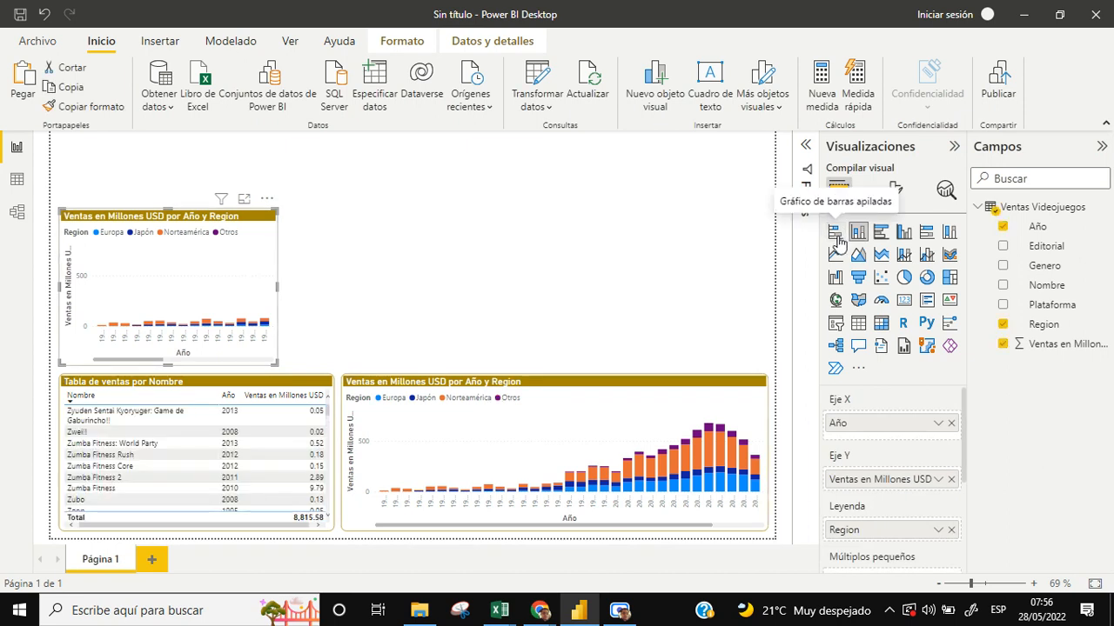
left_click(835, 233)
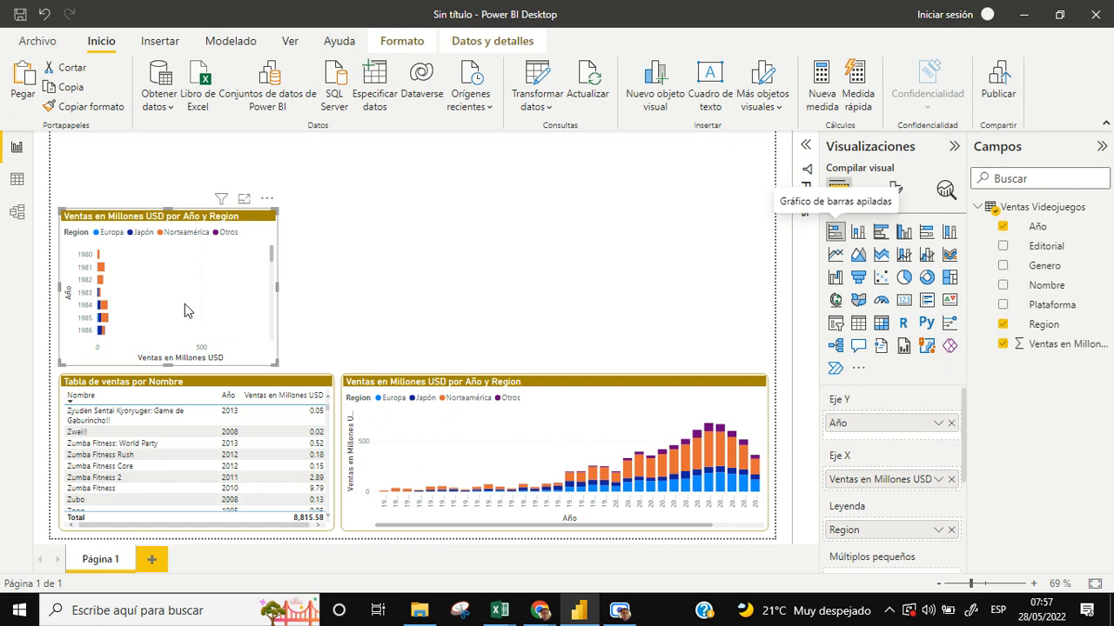
left_click(952, 425)
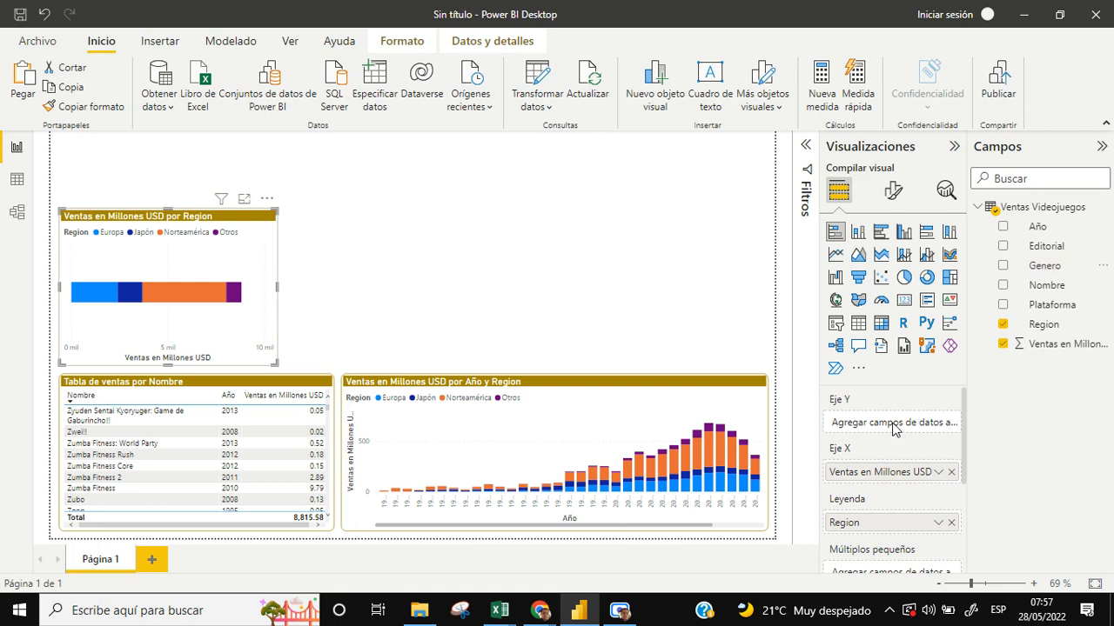
left_click_drag(1036, 267, 902, 424)
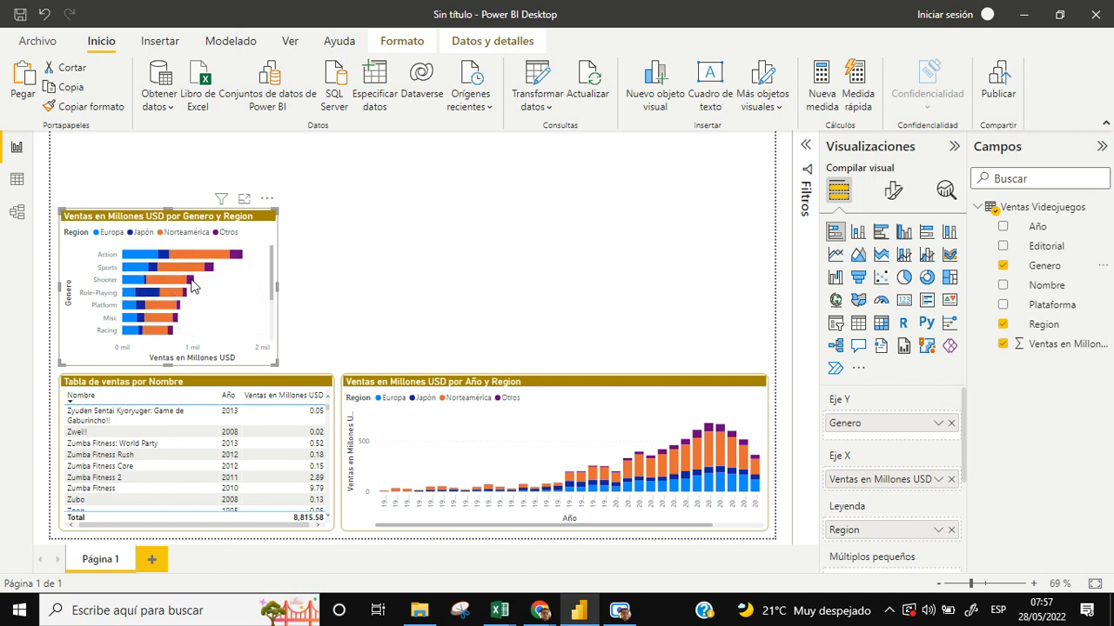
left_click(362, 305)
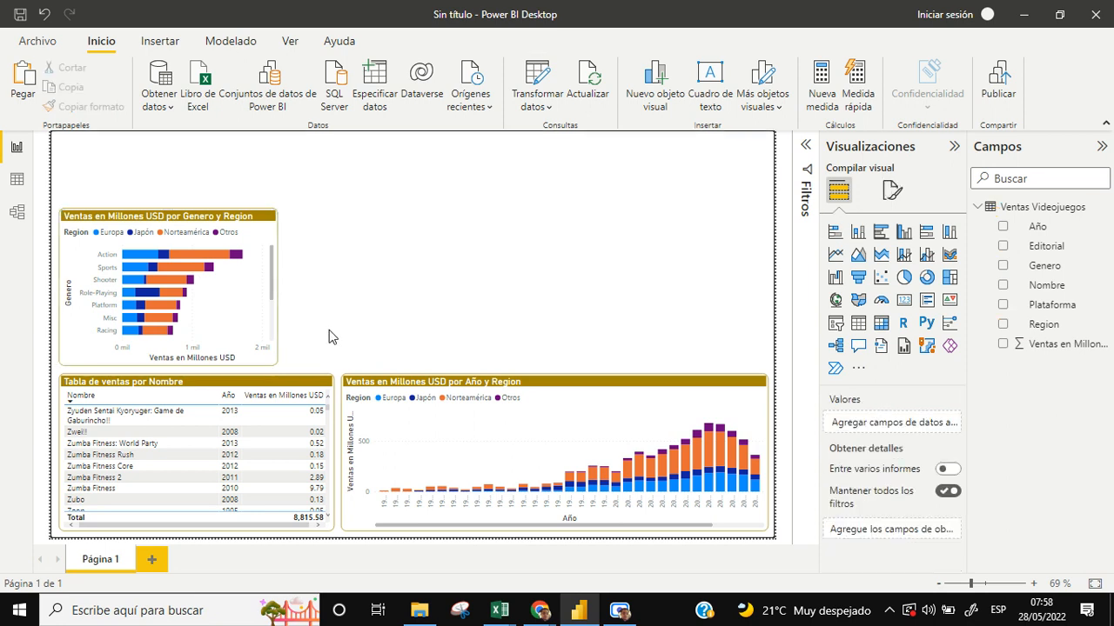
- Duplicate the Genero bar chart, place the copy beside it and replace Genero with Plataforma on the copy's Y axis
left_click(256, 326)
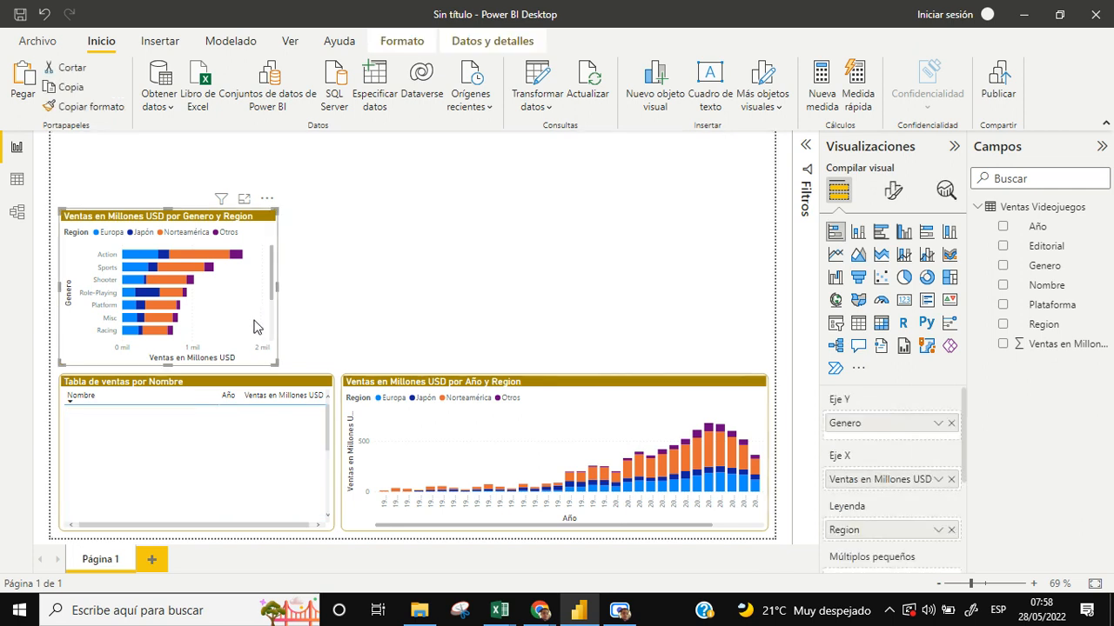
left_click_drag(225, 277, 448, 289)
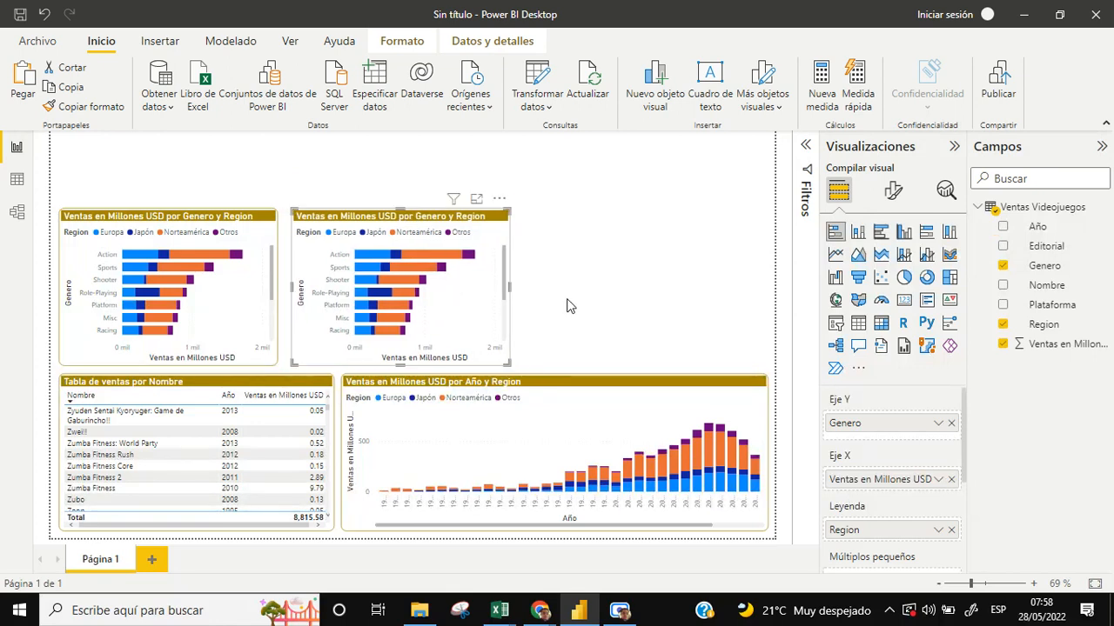
left_click(952, 423)
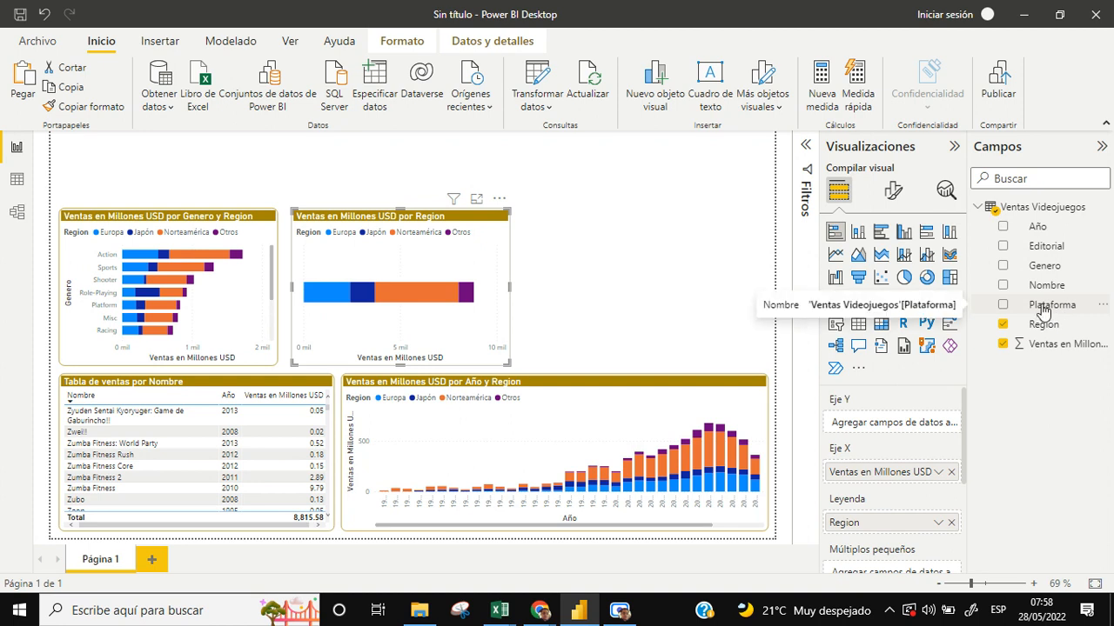
left_click_drag(1042, 311, 896, 423)
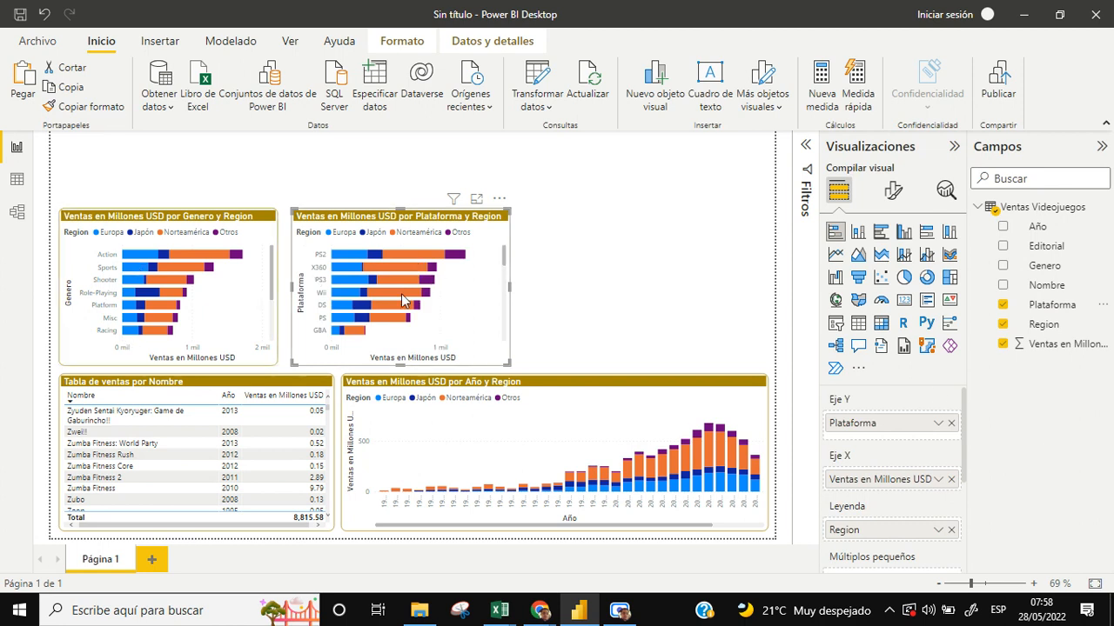
left_click(554, 284)
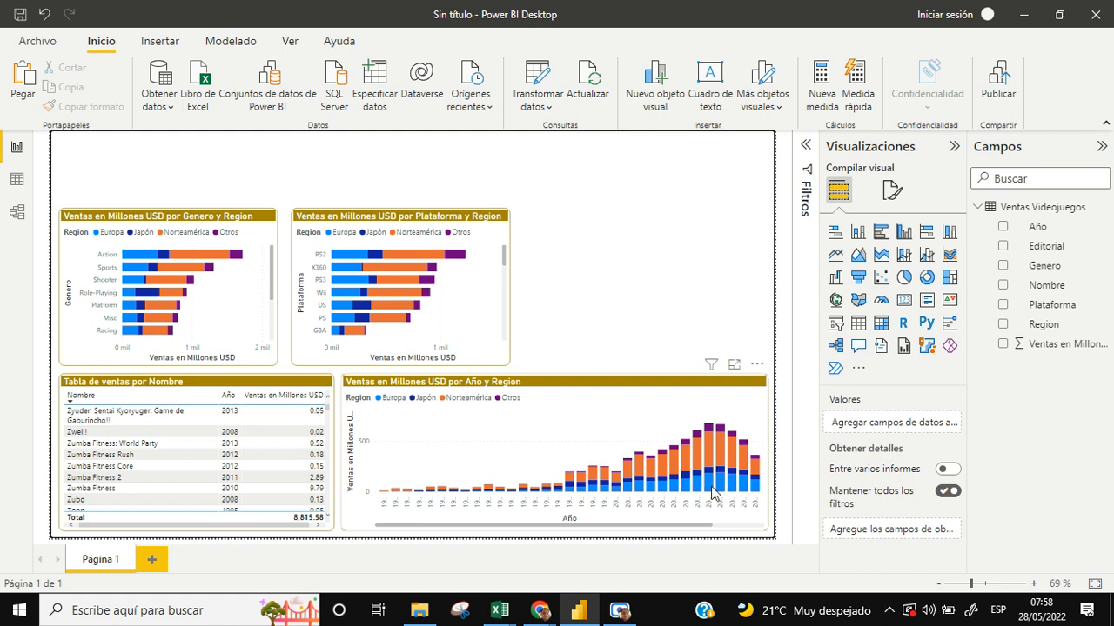
- Cross-filter the page by the 2008 Norteamérica segment of the column chart, check the other visuals and clear the selection
mouse_move(709, 446)
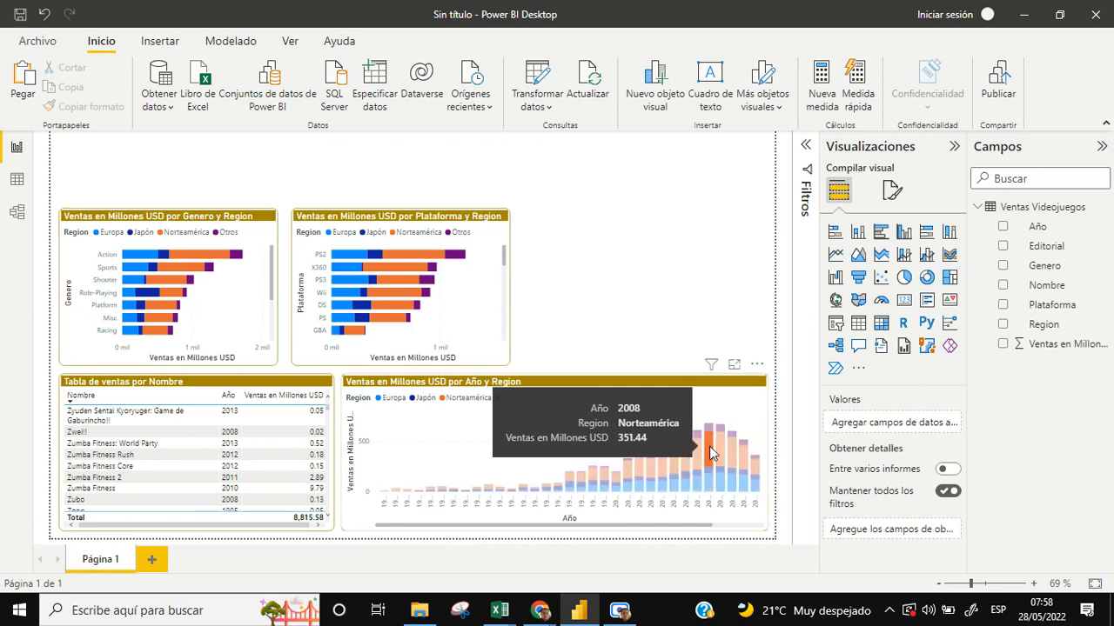
left_click(709, 446)
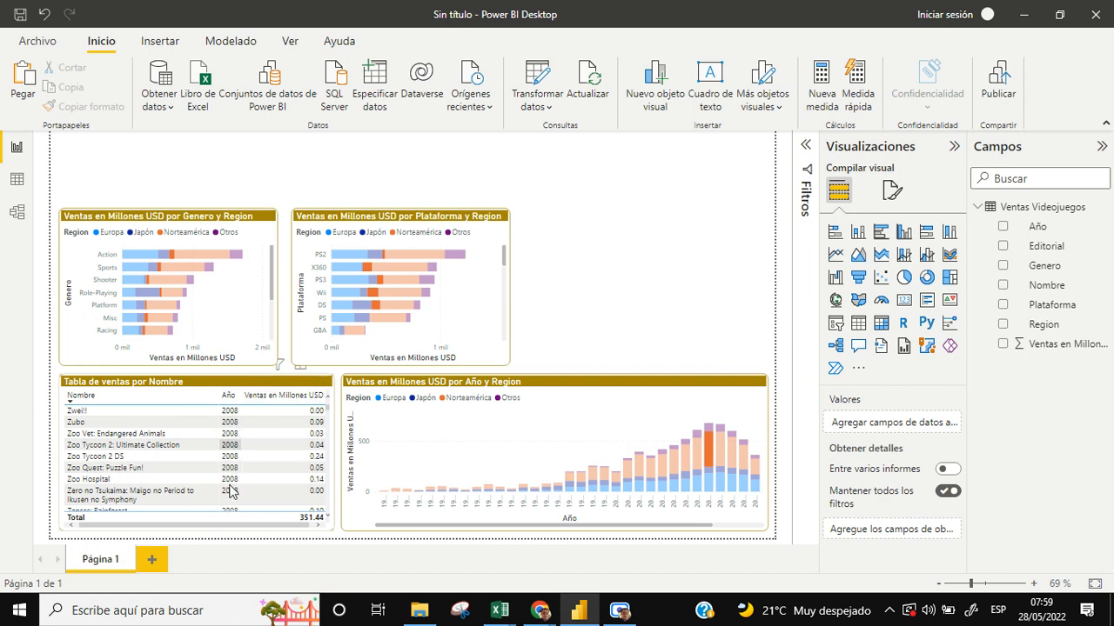
left_click(709, 454)
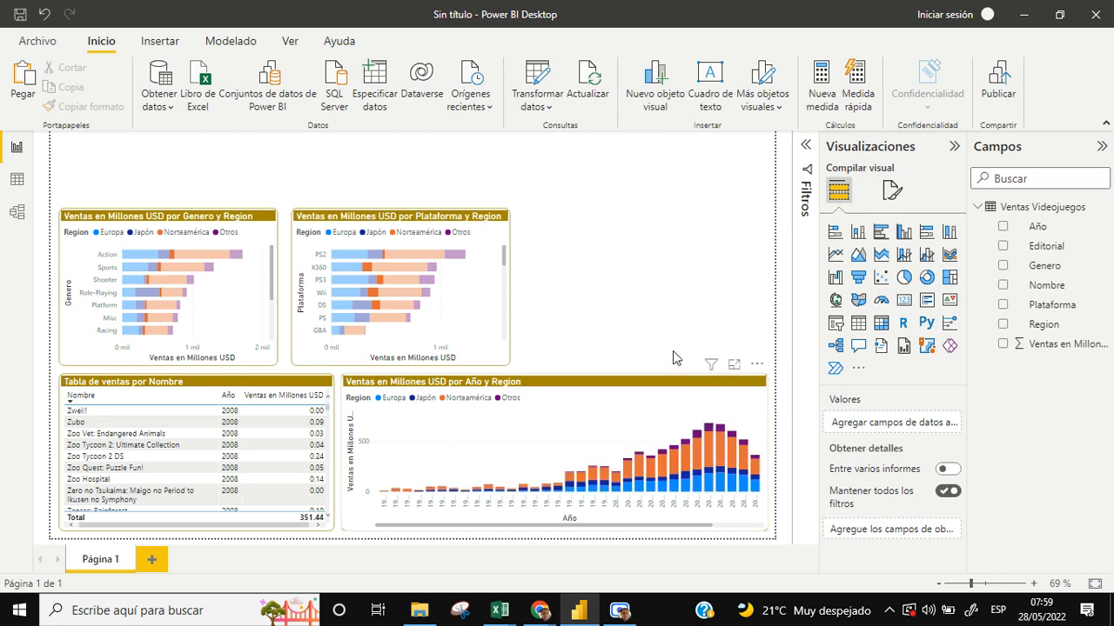
- Insert a pie chart in the free space beside the Plataforma bar chart, leaving a small gap between the two visuals
left_click(631, 302)
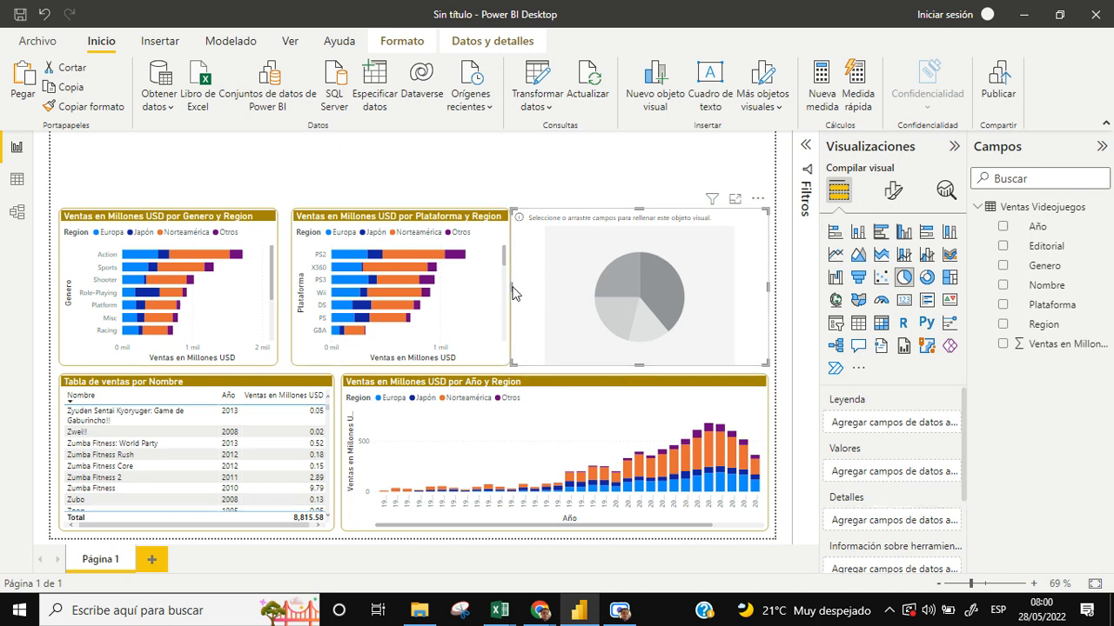
mouse_move(512, 294)
left_mouse_down()
mouse_move(530, 294)
mouse_move(519, 292)
left_mouse_up()
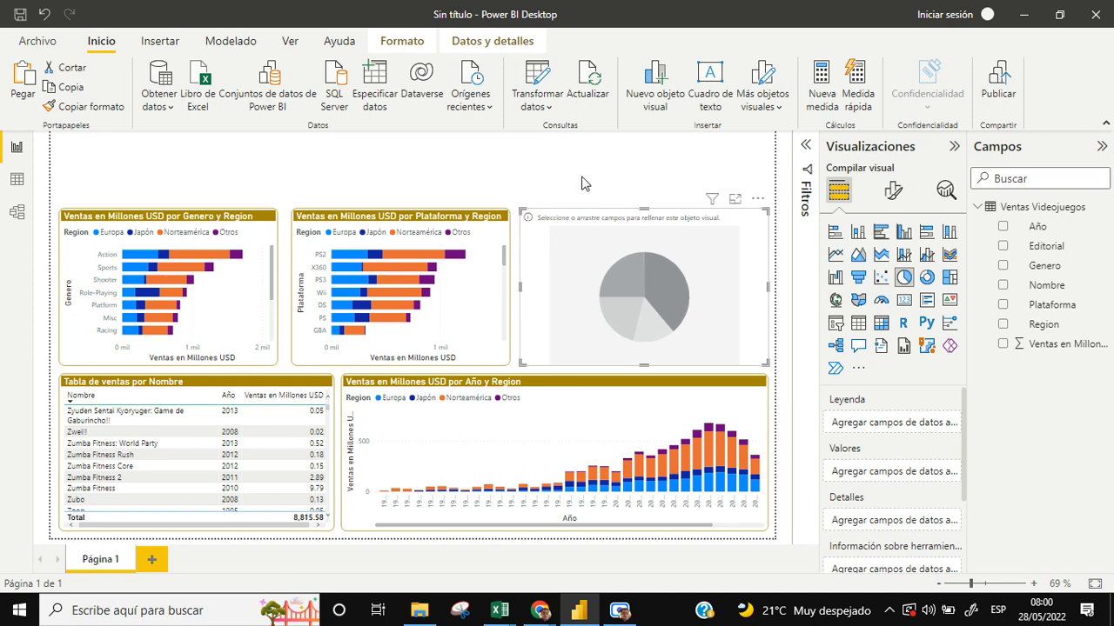
left_click(600, 188)
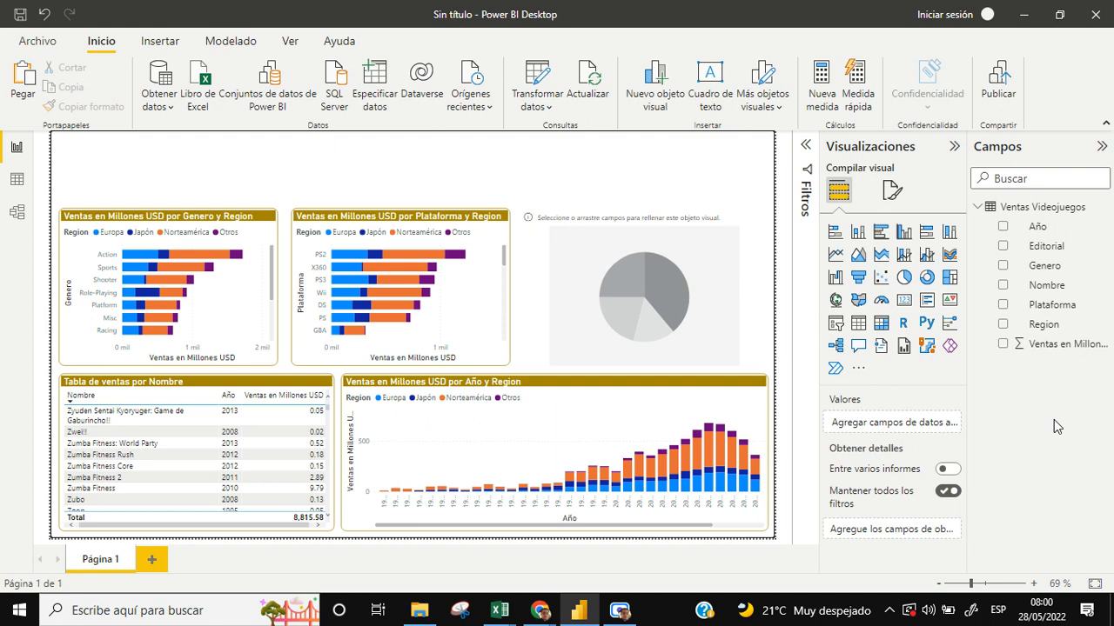
left_click(1003, 345)
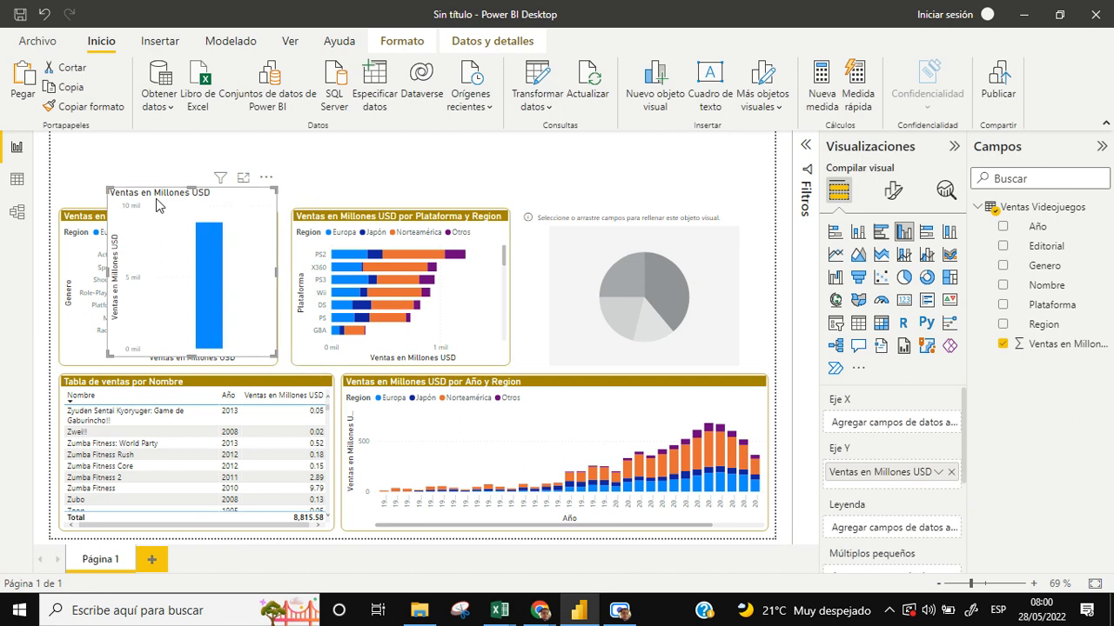
key("Delete")
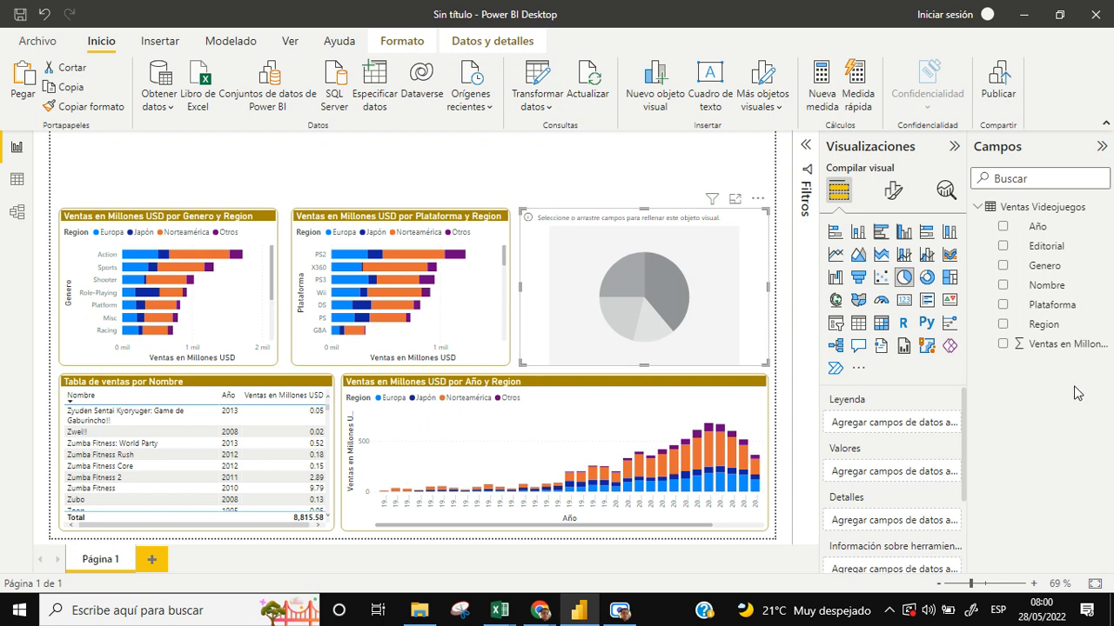
- Assign Region to the pie chart's legend and Ventas en Millones USD to its values
left_click(1003, 325)
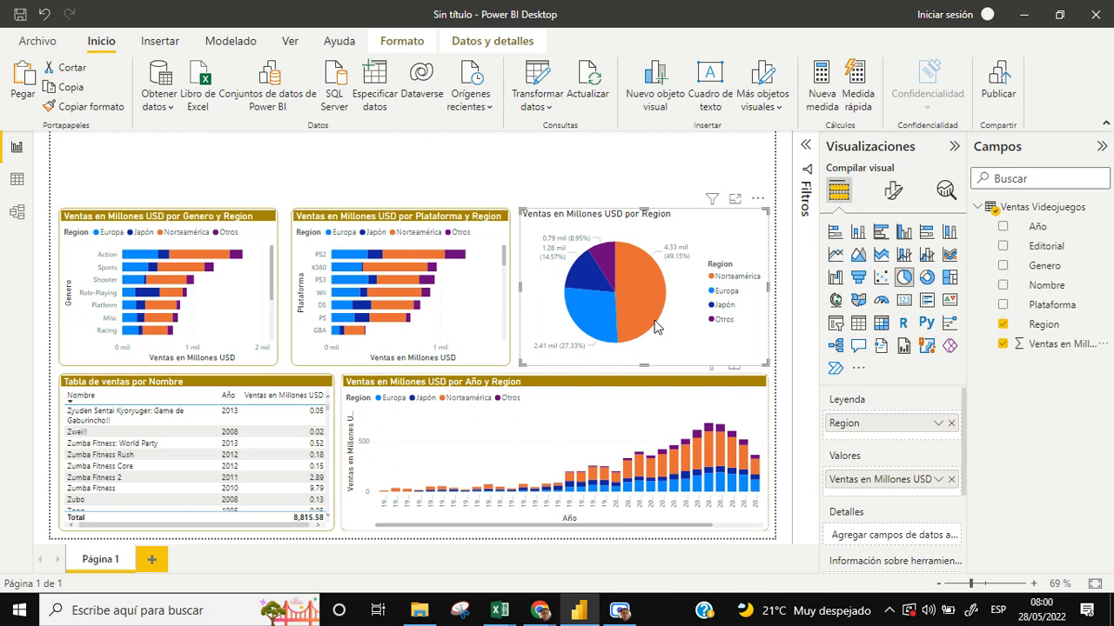
mouse_move(659, 288)
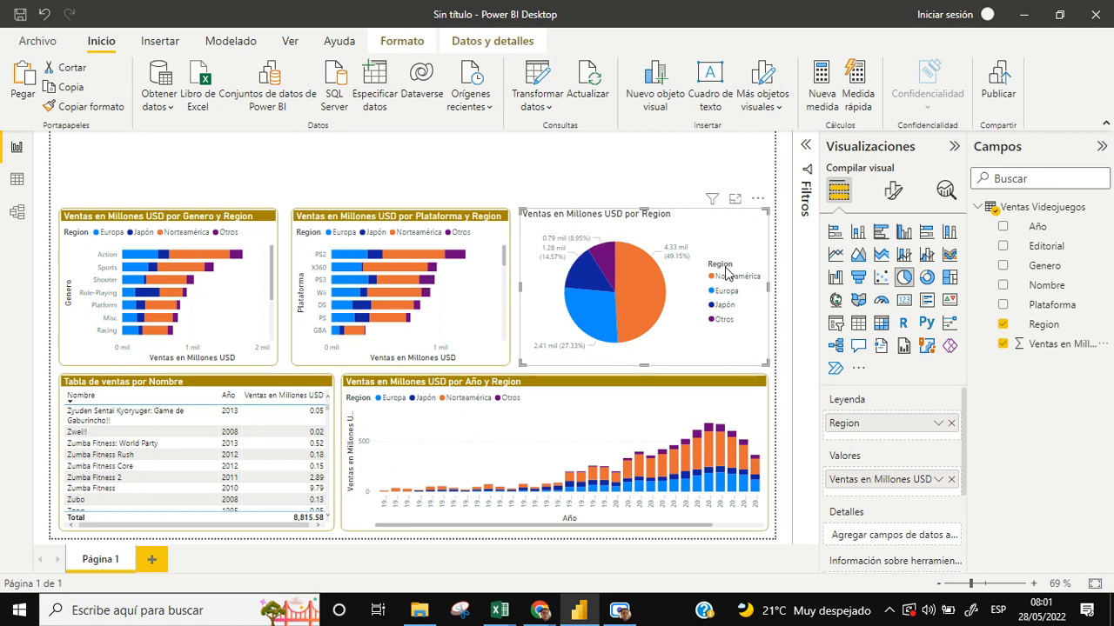
- Set the position of the pie chart's legend to Abajo, en el centro
left_click(893, 193)
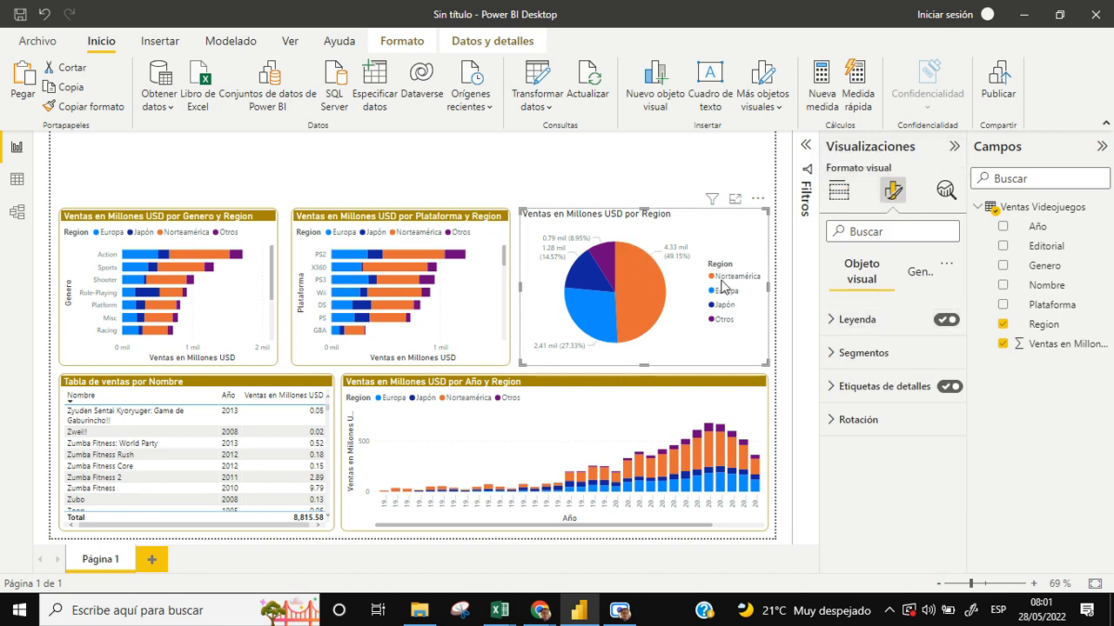
left_click(831, 322)
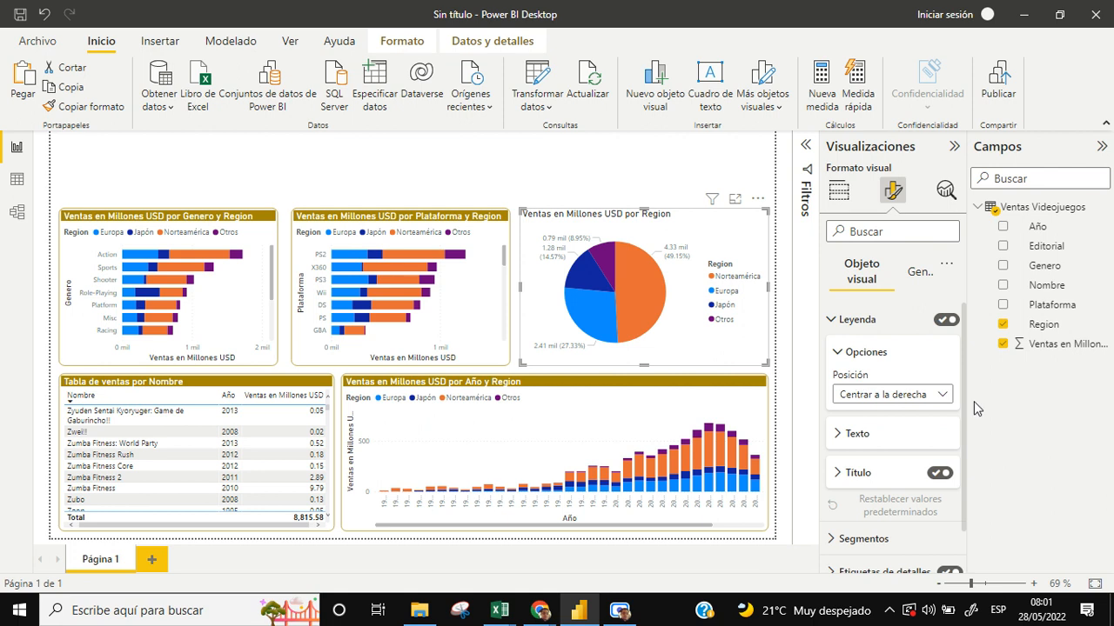
left_click(942, 398)
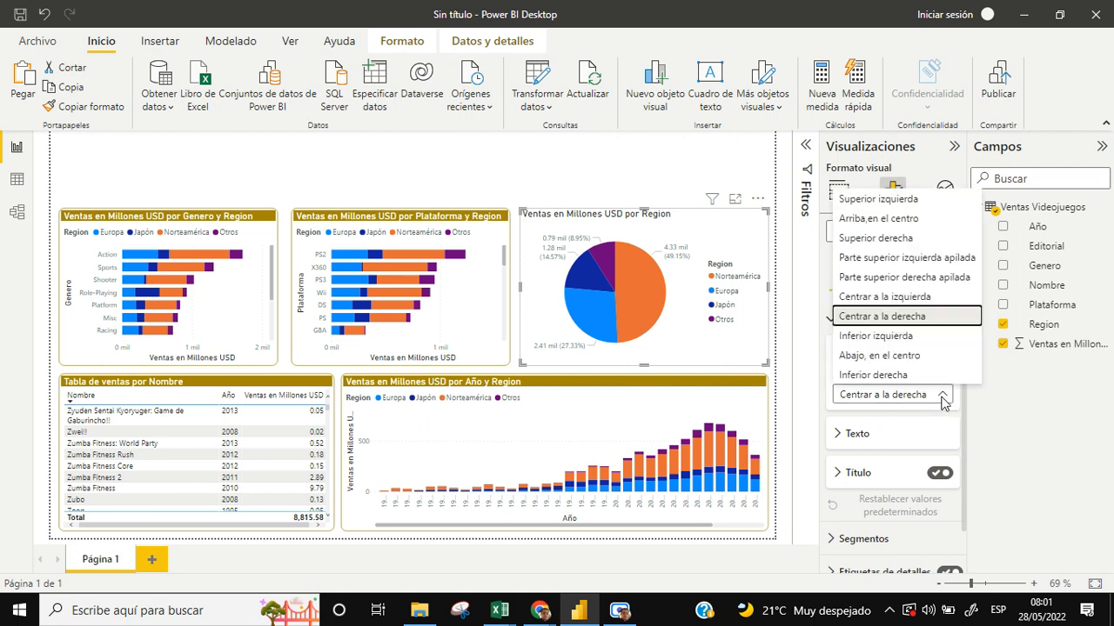
left_click(885, 357)
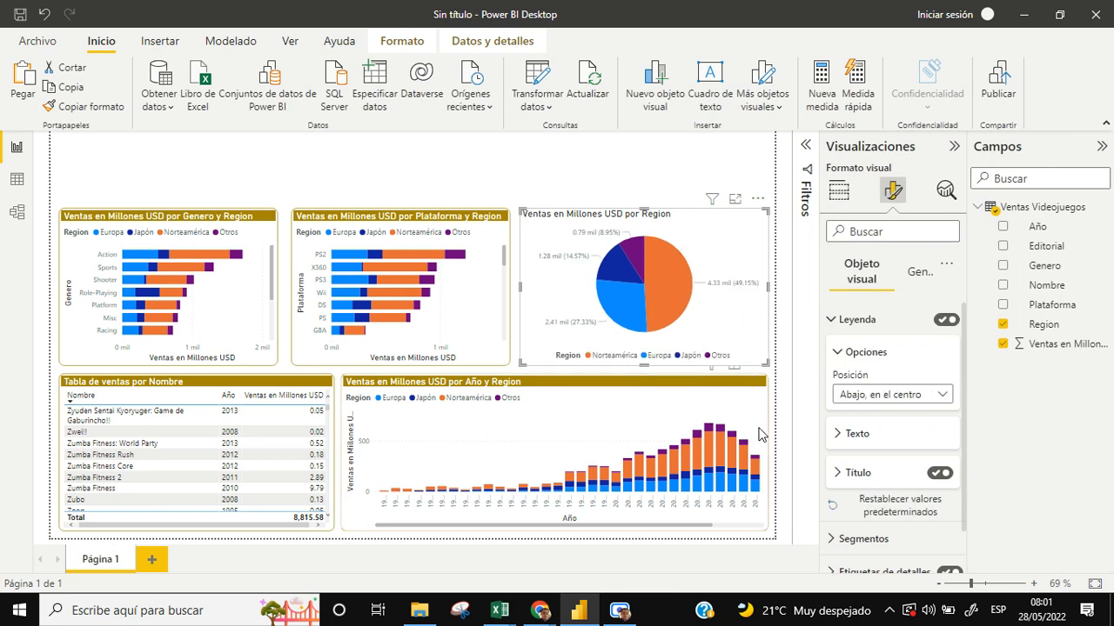
- Review the title options of the pie chart's legend and restore the legend settings to their defaults
left_click(838, 474)
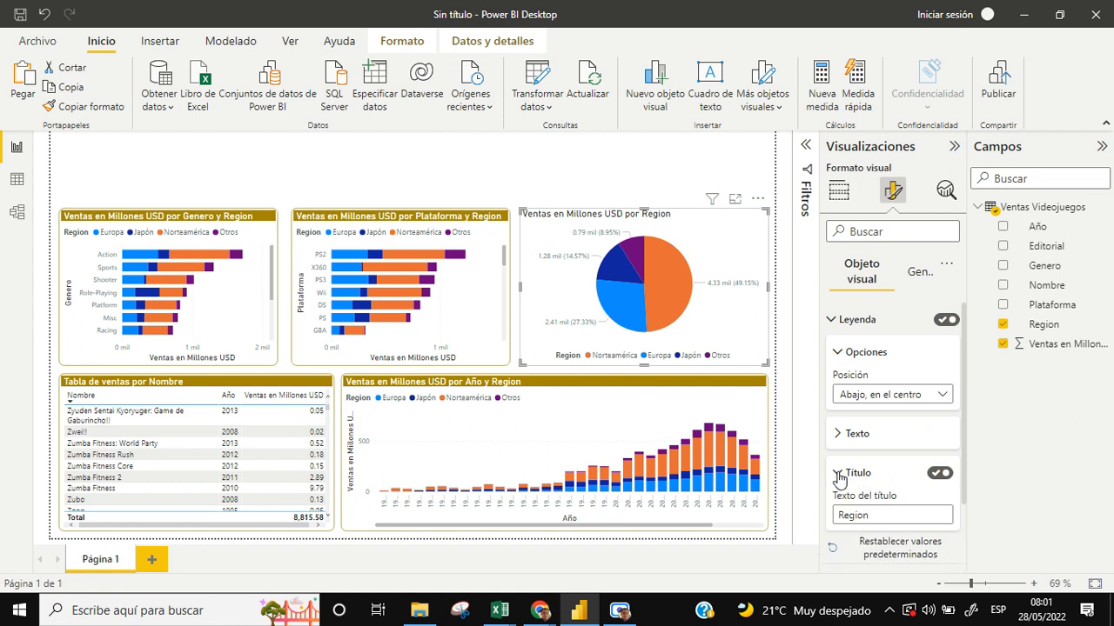
scroll(963, 434, "down", 2)
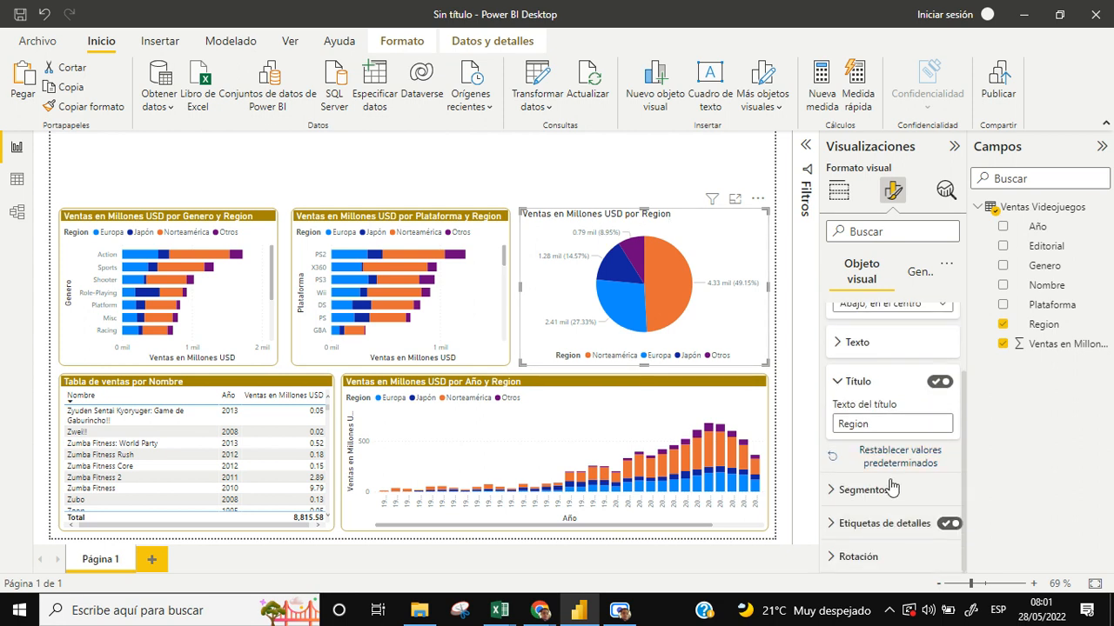
left_click(838, 383)
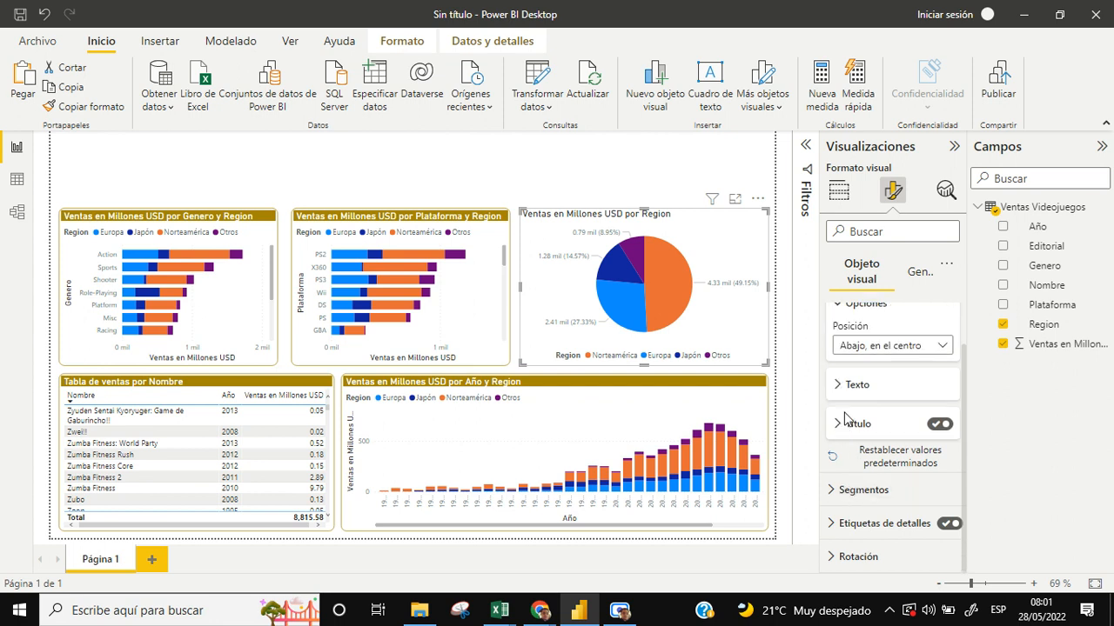
scroll(902, 438, "up", 1)
scroll(900, 450, "down", 1)
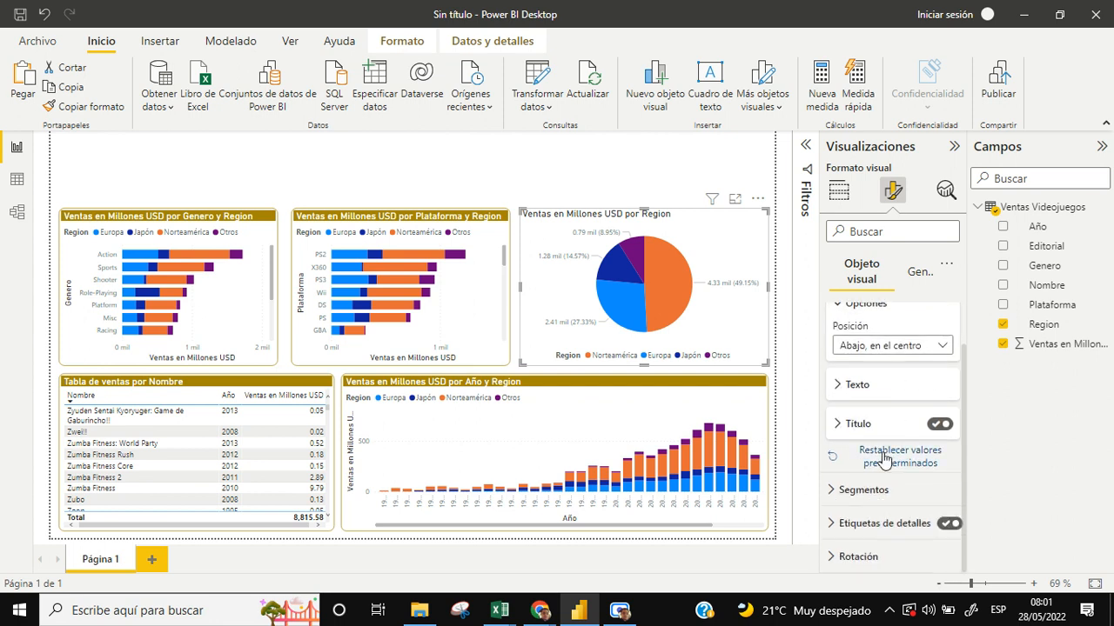
left_click(837, 428)
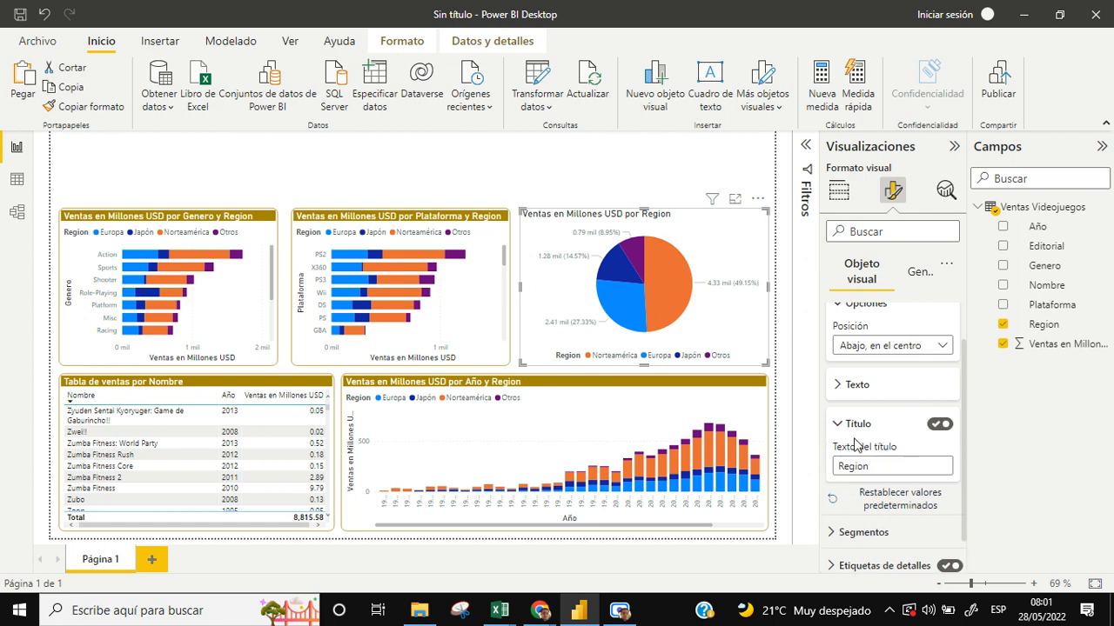
left_click(931, 511)
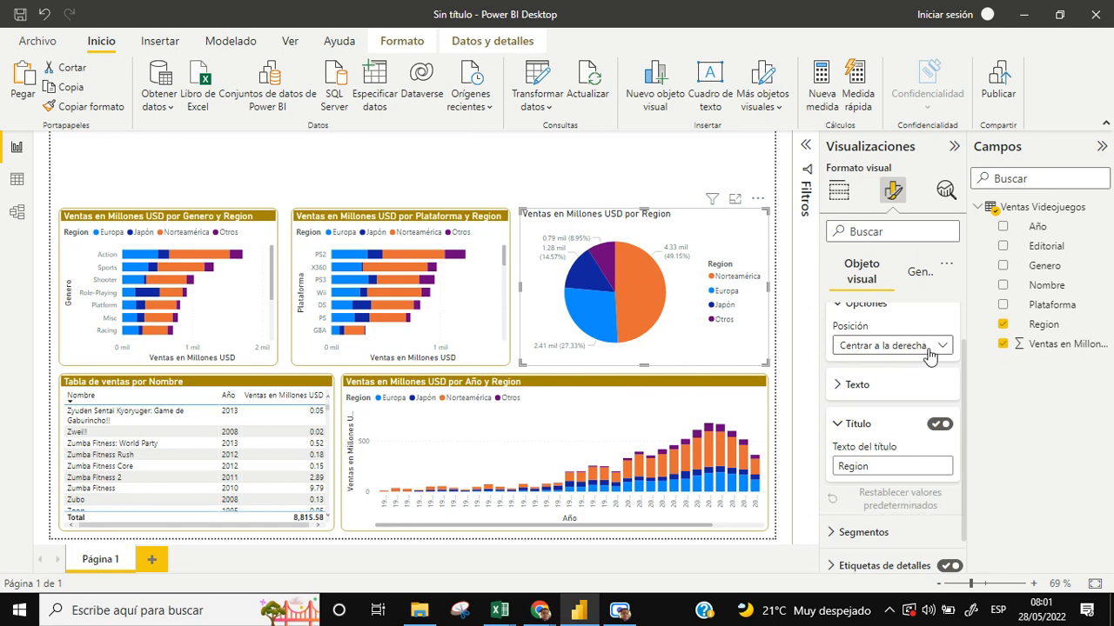
- Place the pie chart's legend at Abajo, en el centro again
left_click(891, 352)
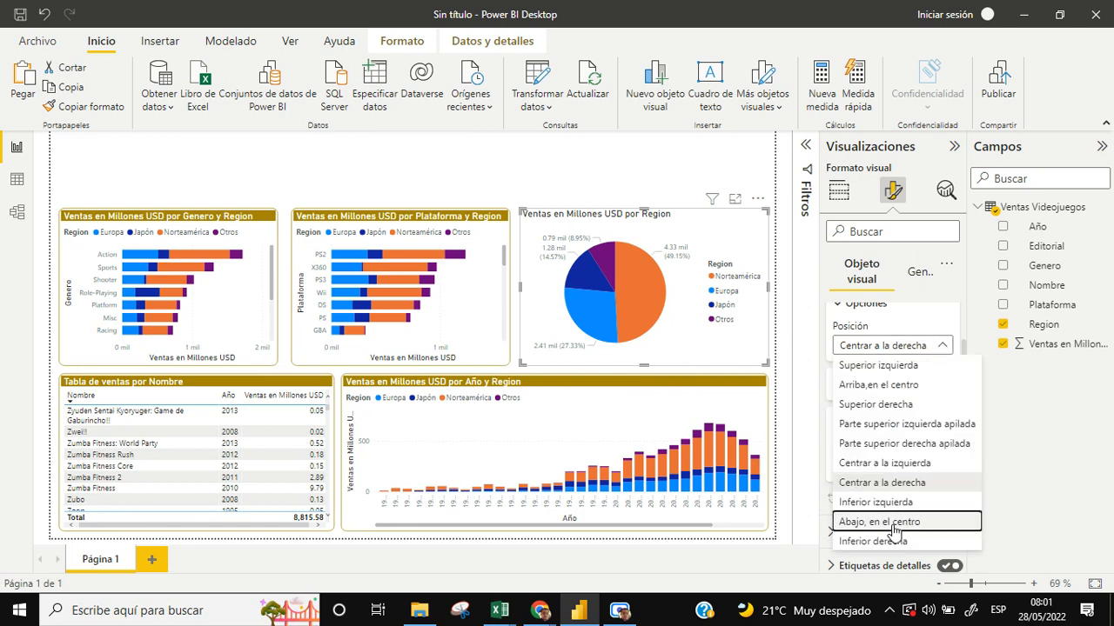
left_click(984, 487)
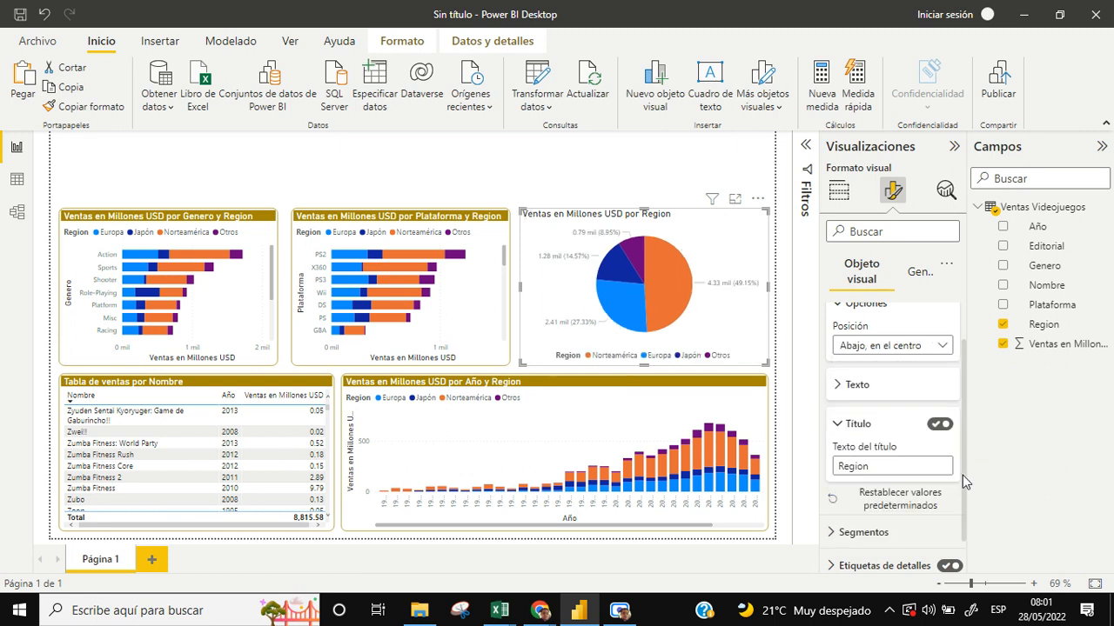
- Format the pie chart's title with white text on a dark gold background
left_click(921, 277)
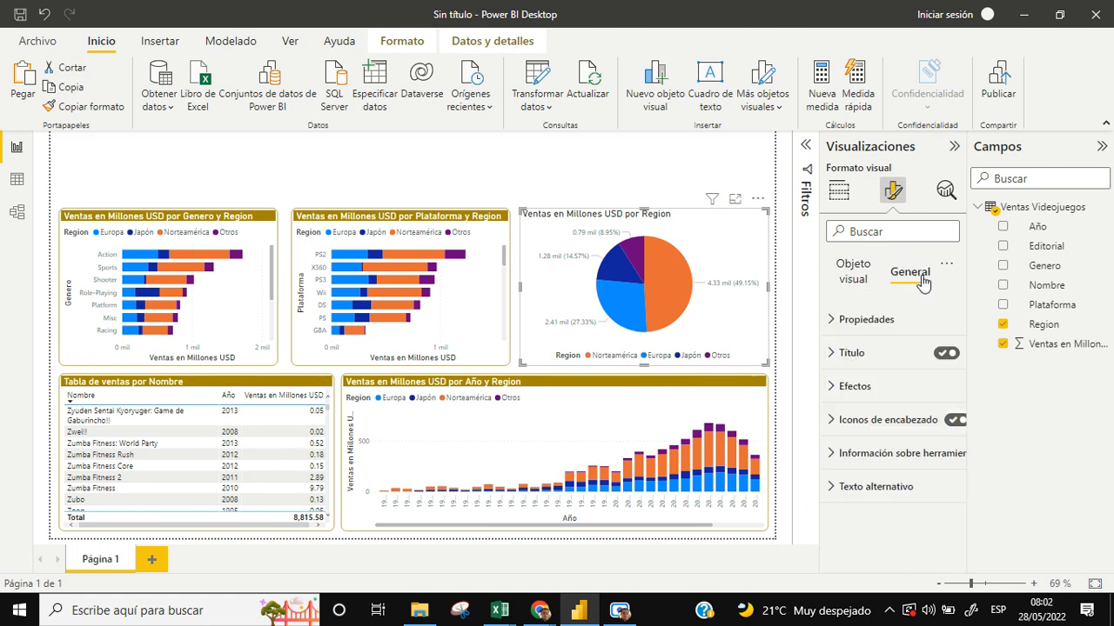
left_click(833, 357)
scroll(894, 440, "down", 2)
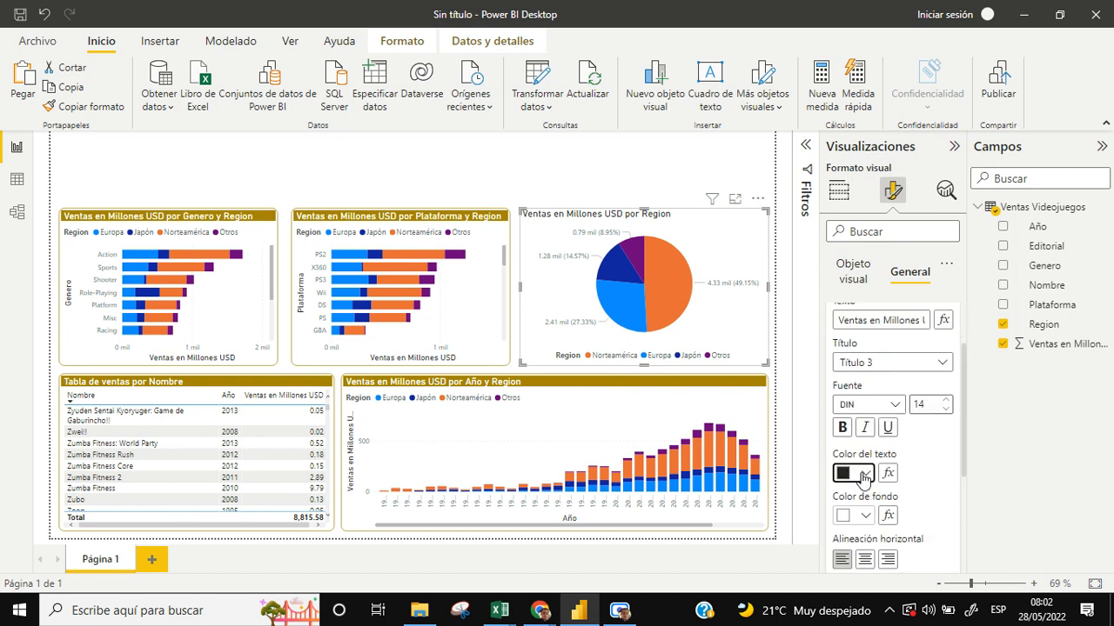
left_click(864, 475)
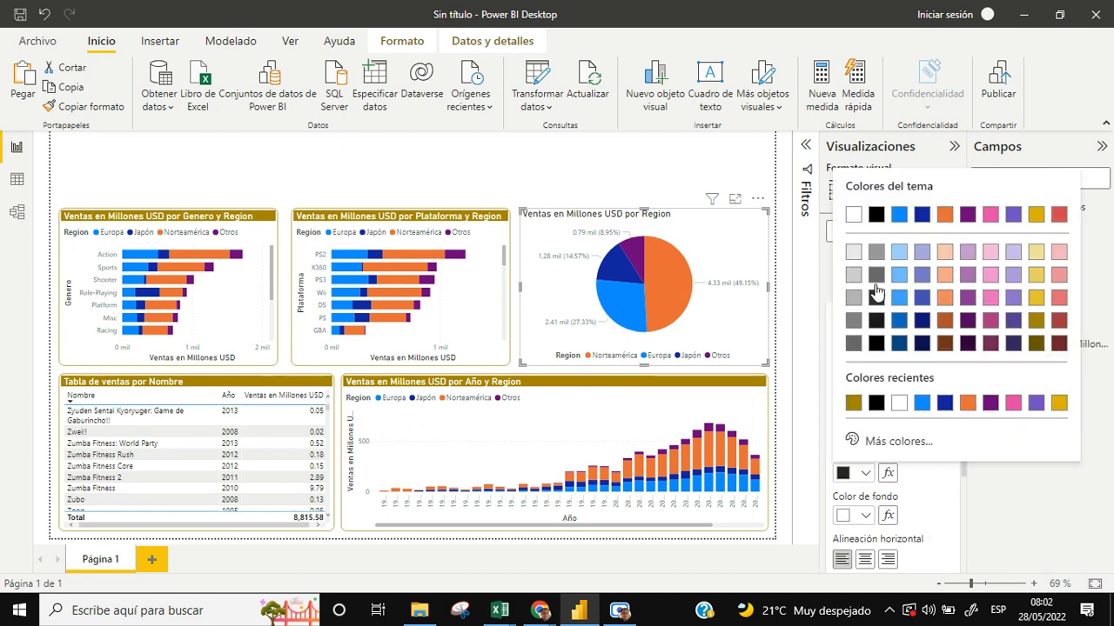
left_click(850, 216)
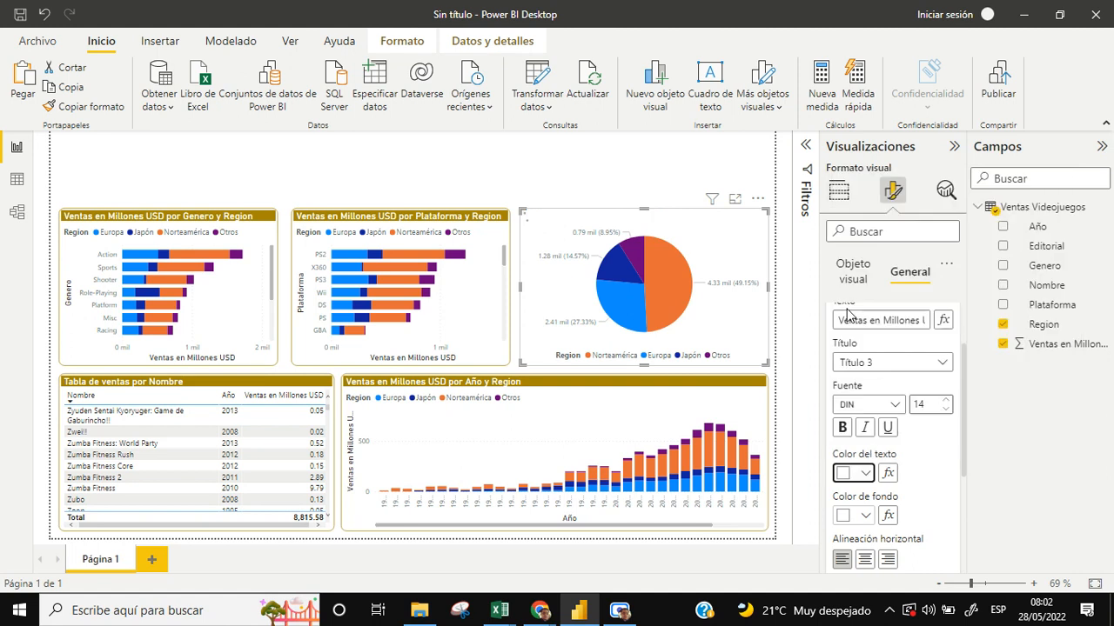
left_click(866, 517)
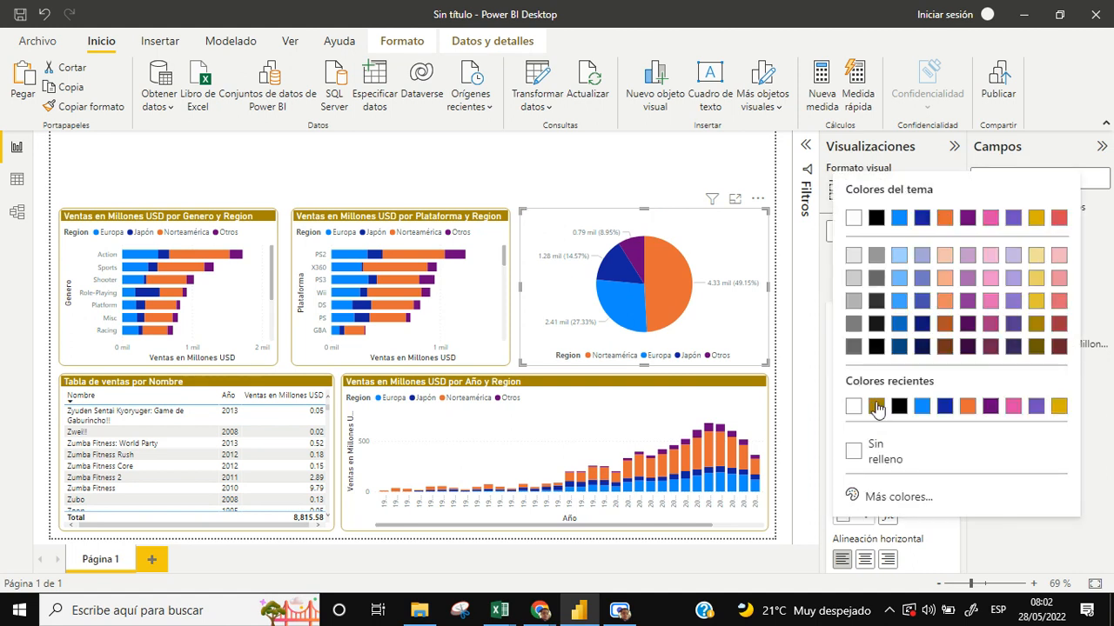
left_click(877, 409)
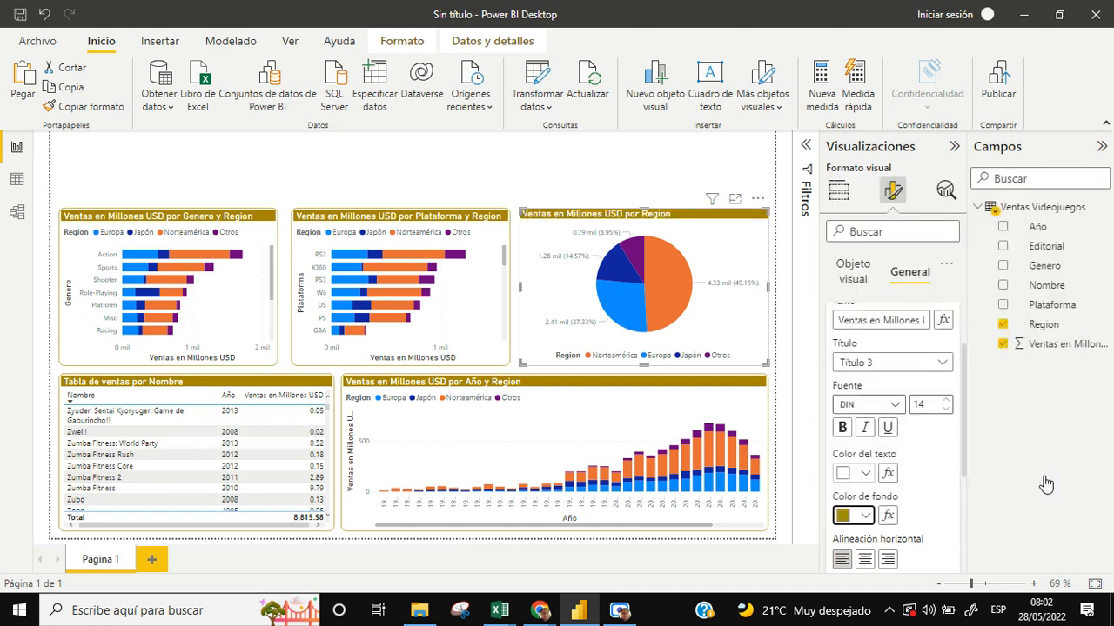
- Turn on the visual border of the pie chart in its effects settings
scroll(929, 485, "down", 3)
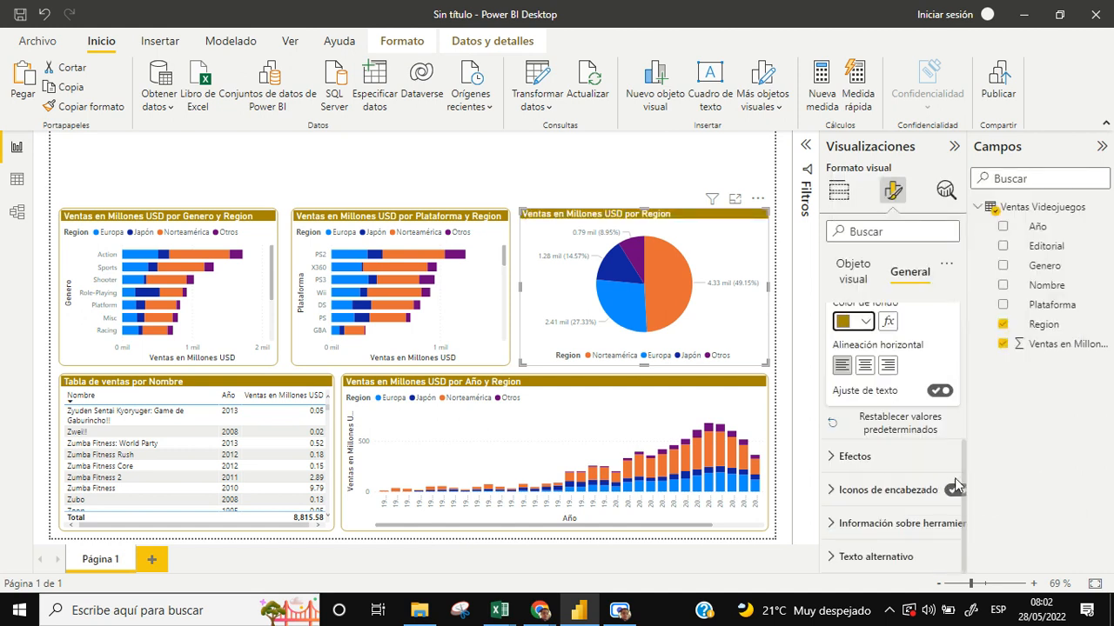
left_click(843, 456)
left_click(848, 487)
scroll(879, 487, "down", 3)
left_click(839, 461)
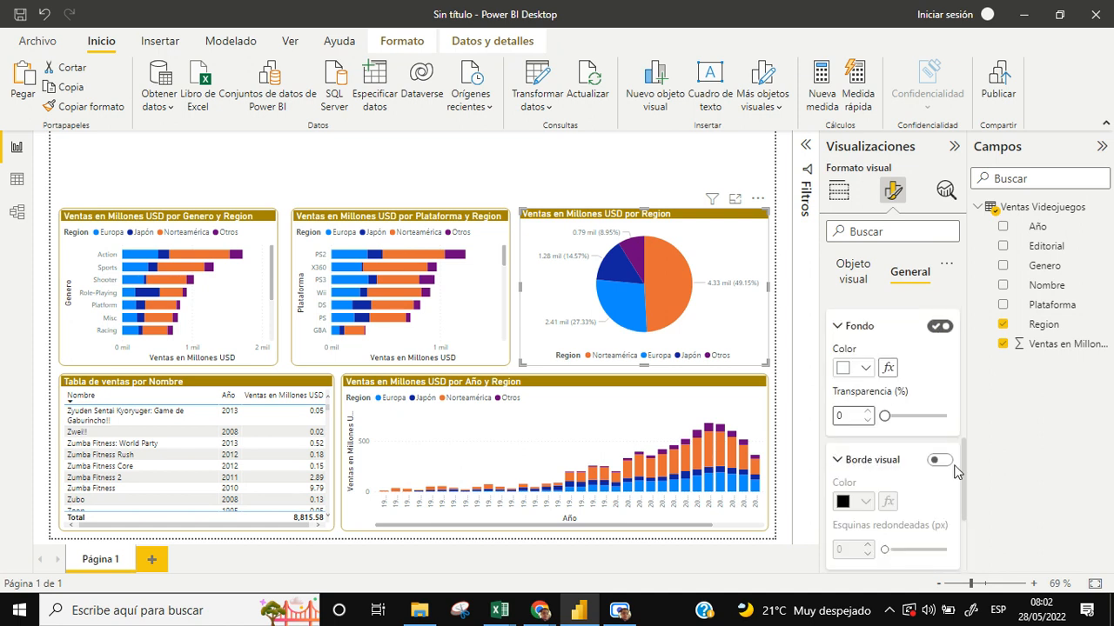
left_click(940, 459)
left_click(939, 459)
scroll(857, 480, "down", 3)
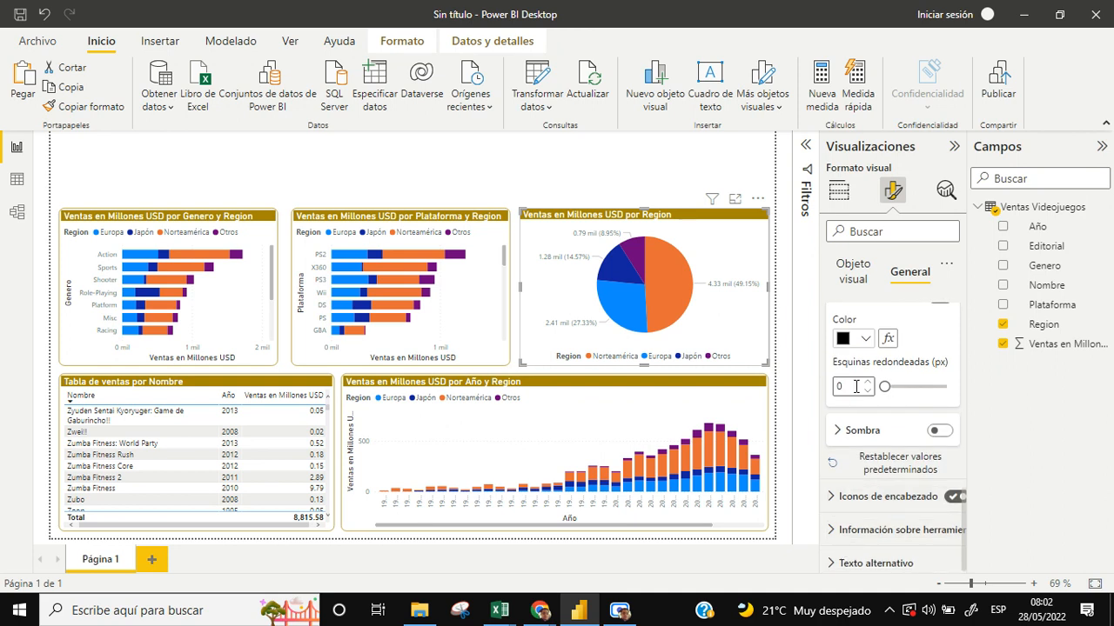
- Color the pie chart's border dark gold and round its corners to 10 px
left_click(866, 339)
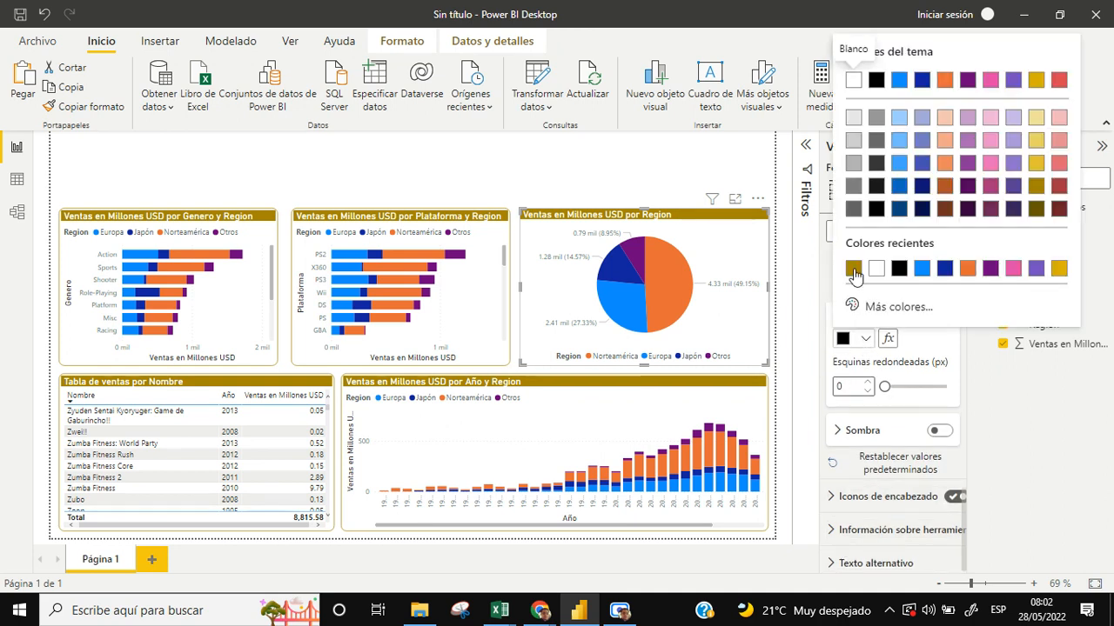
left_click(850, 386)
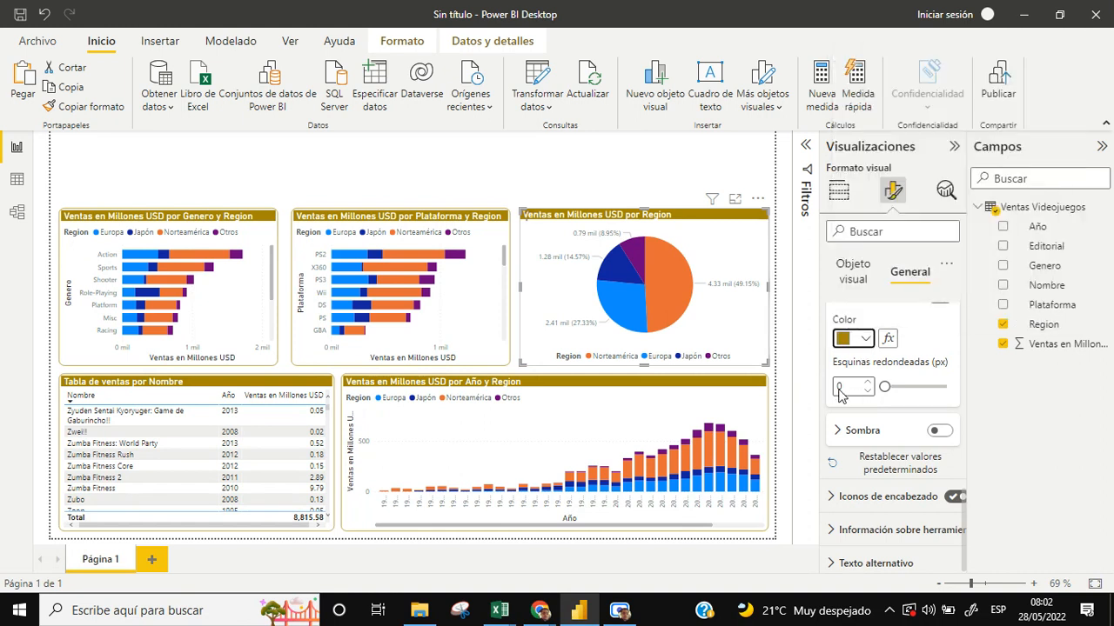
double_click(842, 385)
type("10")
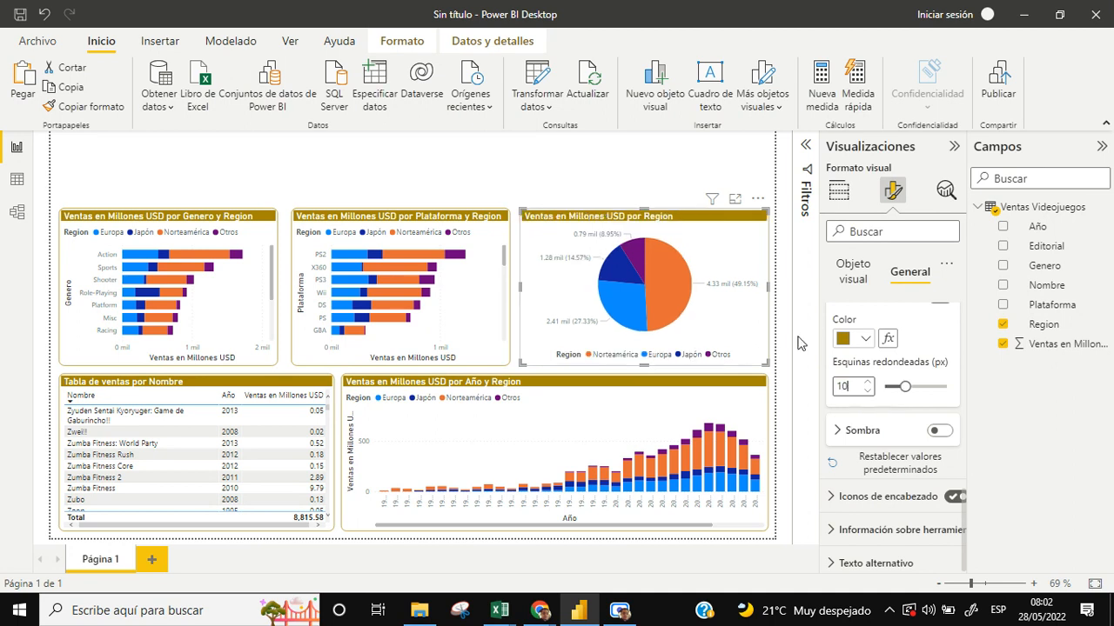
left_click(607, 198)
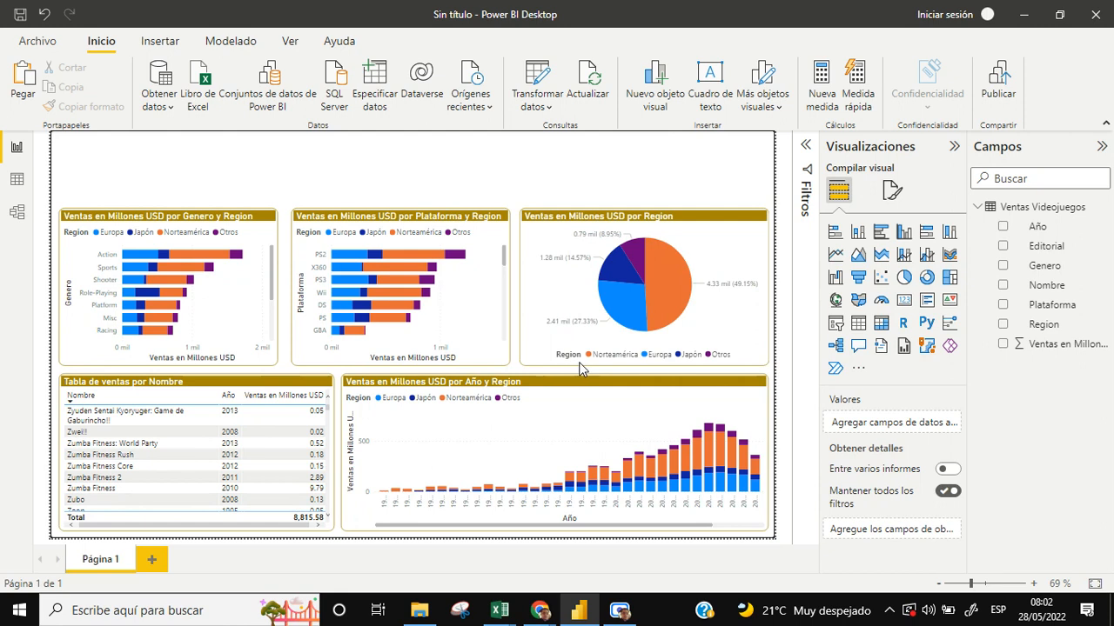
- Cross-highlight the report visuals by the pie chart's Norteamérica slice, then clear the highlight
mouse_move(665, 293)
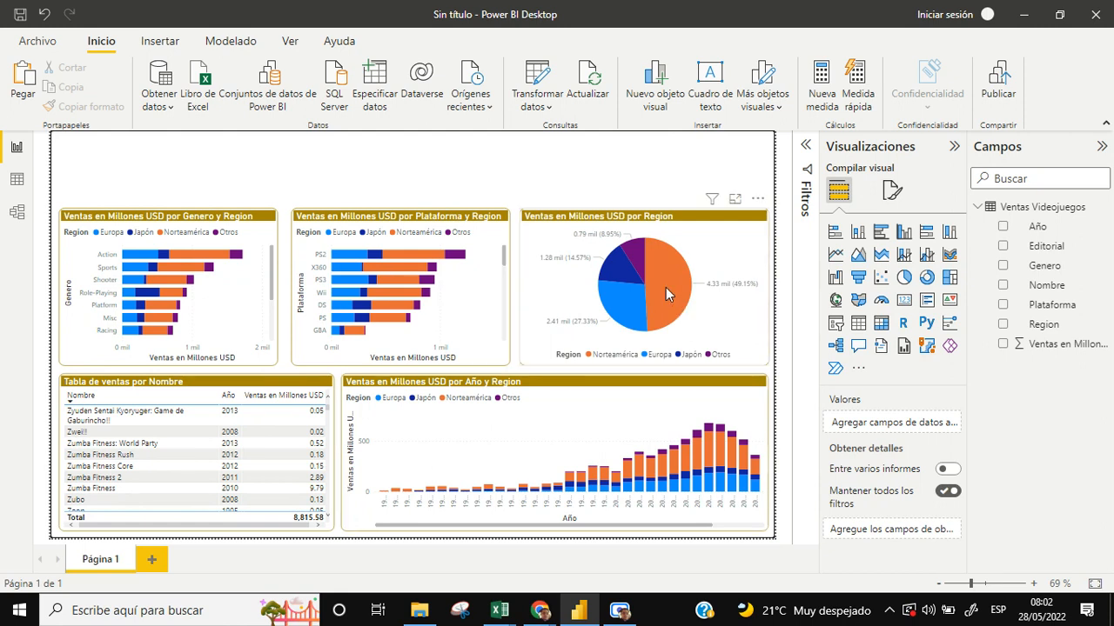
left_click(666, 287)
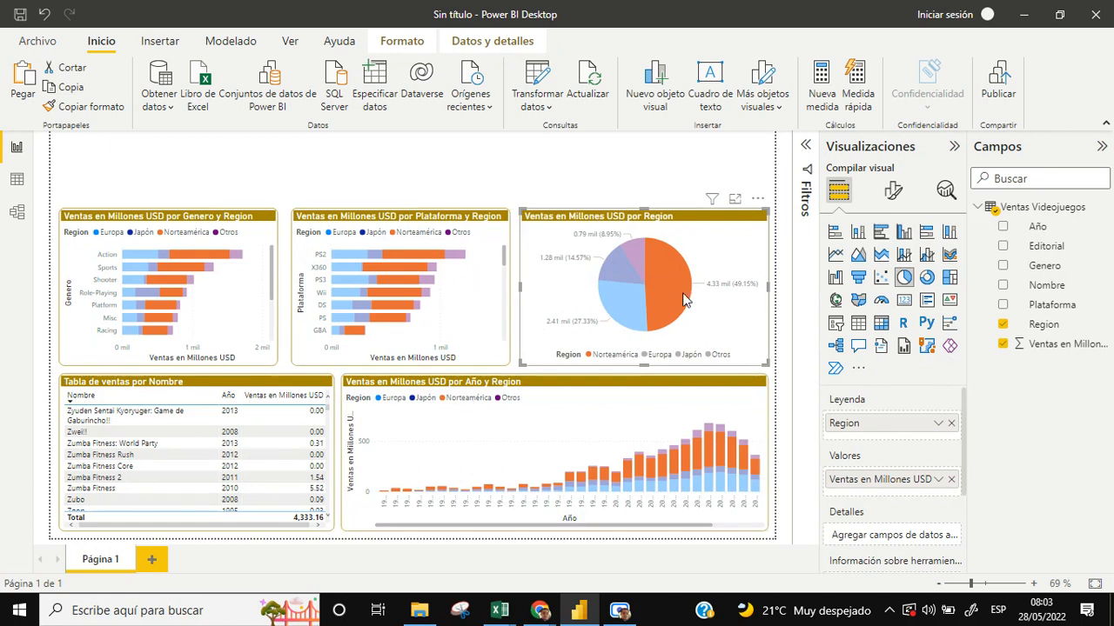
left_click(745, 402)
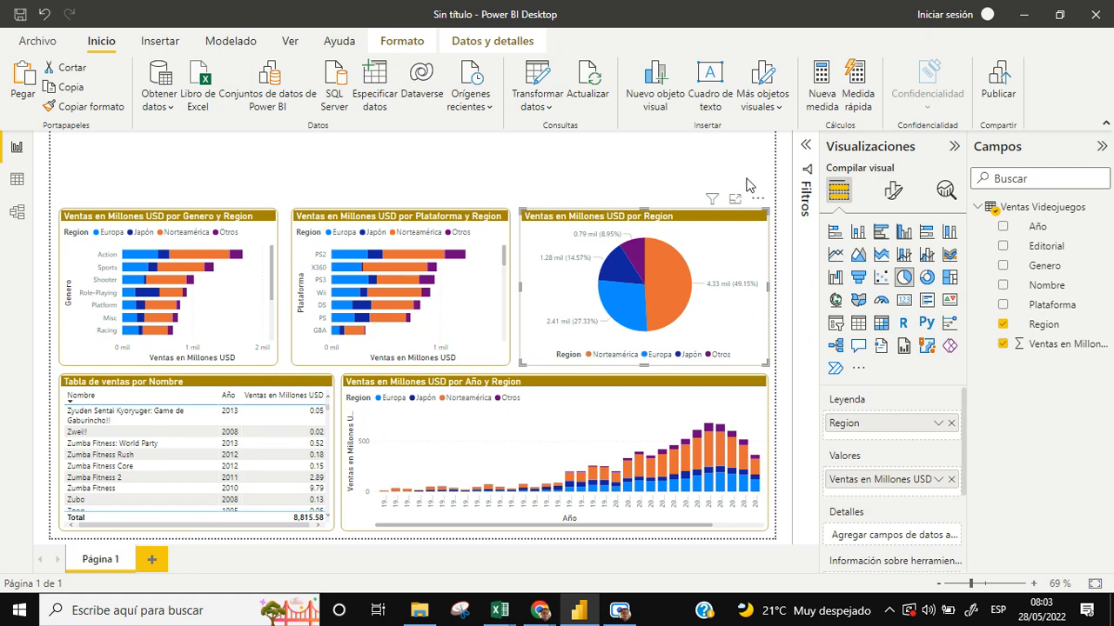
left_click(429, 155)
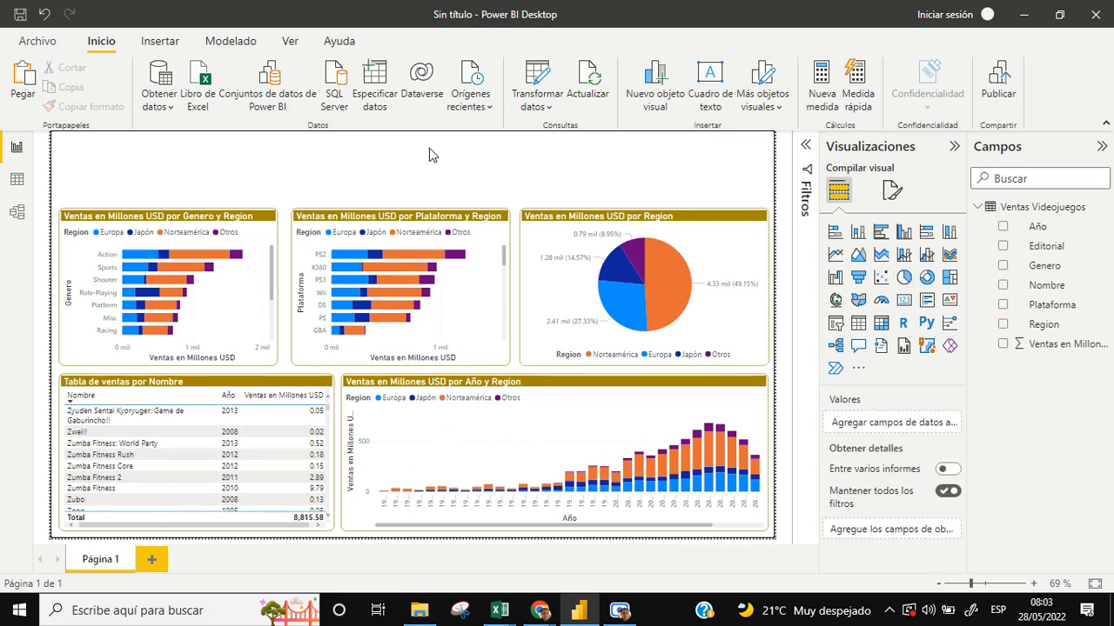
- Insert a text box, move it up to overlap the empty area above the Genero chart, and reduce its height
left_click(710, 80)
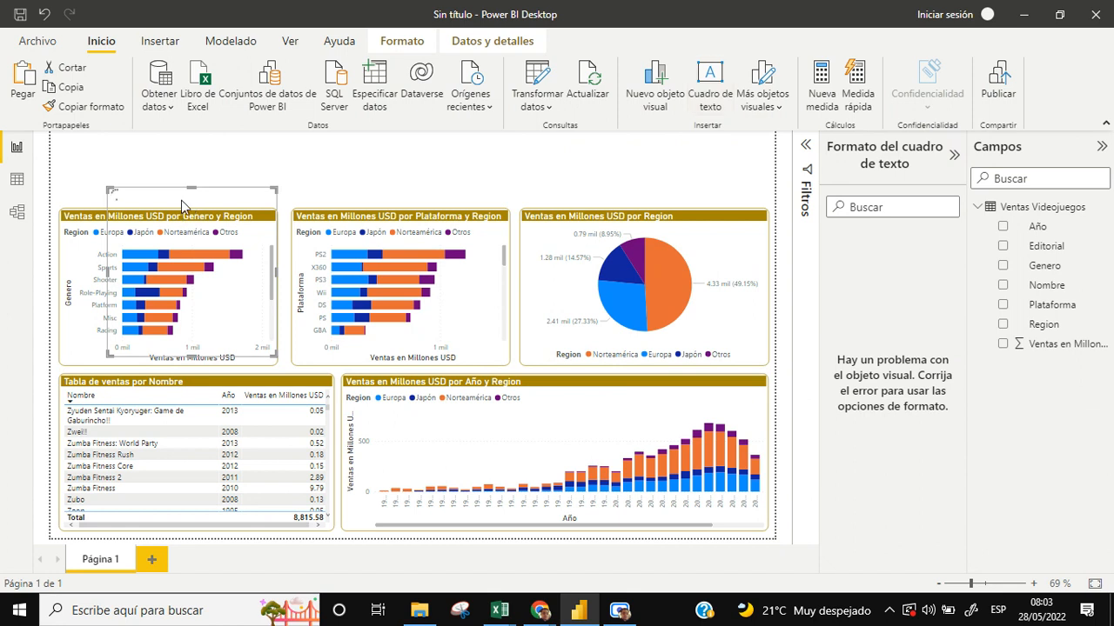
left_click_drag(183, 175, 185, 179)
left_click_drag(193, 334, 192, 222)
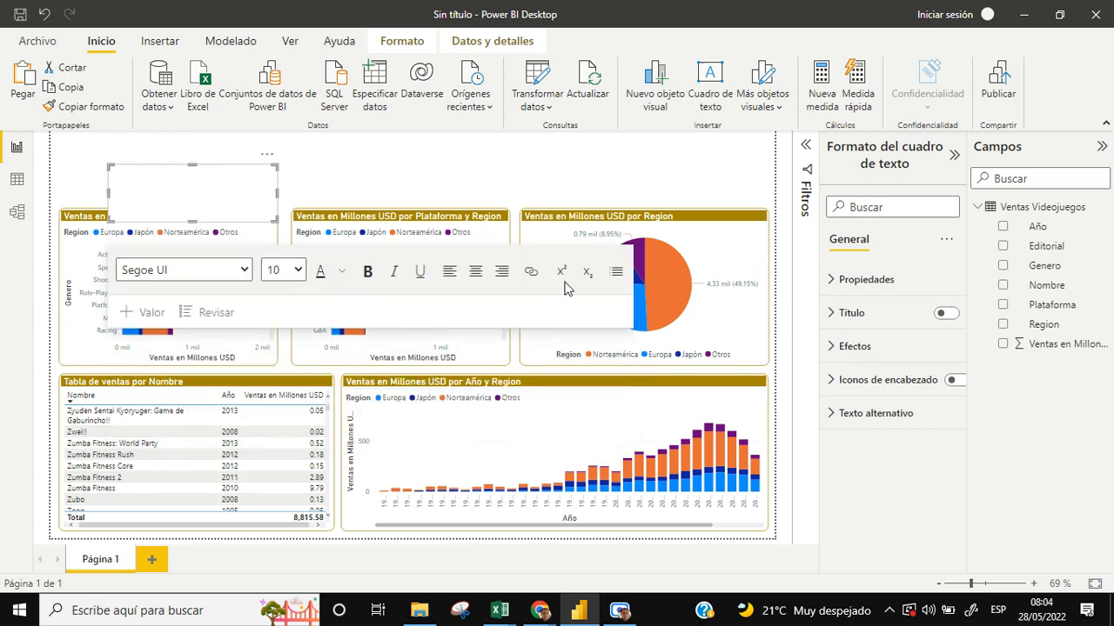
- Enter the report title "Informe de Ventas de VideoJuegos" in the text box
left_click(141, 174)
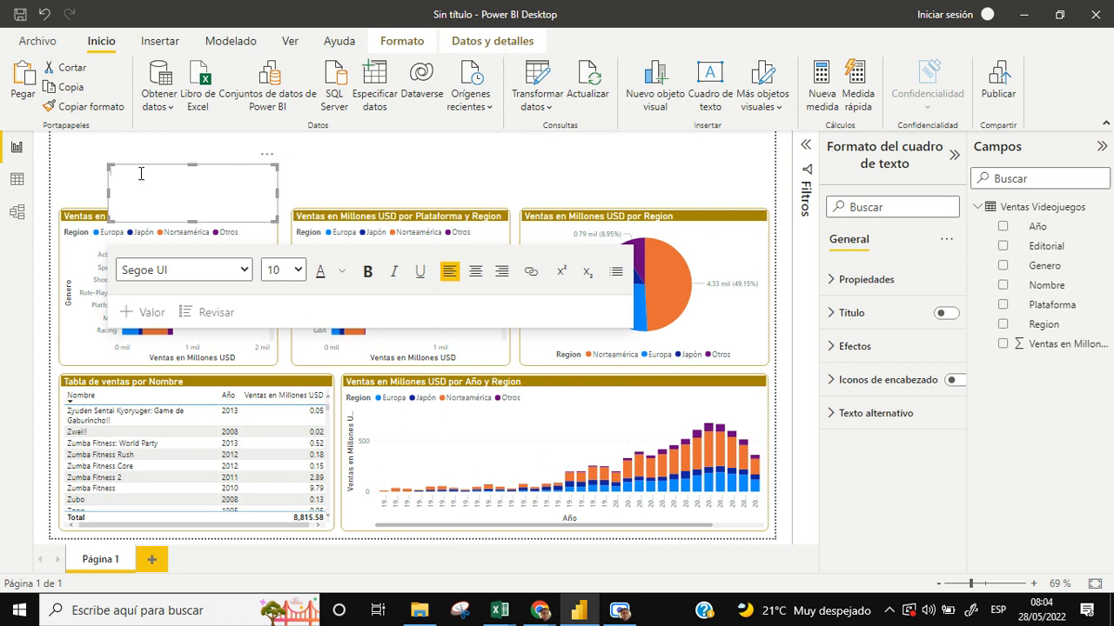
type("Informa")
type(" de Ventas")
- Set the report title's font size to 20 and widen its text box slightly
left_click_drag(241, 173, 112, 173)
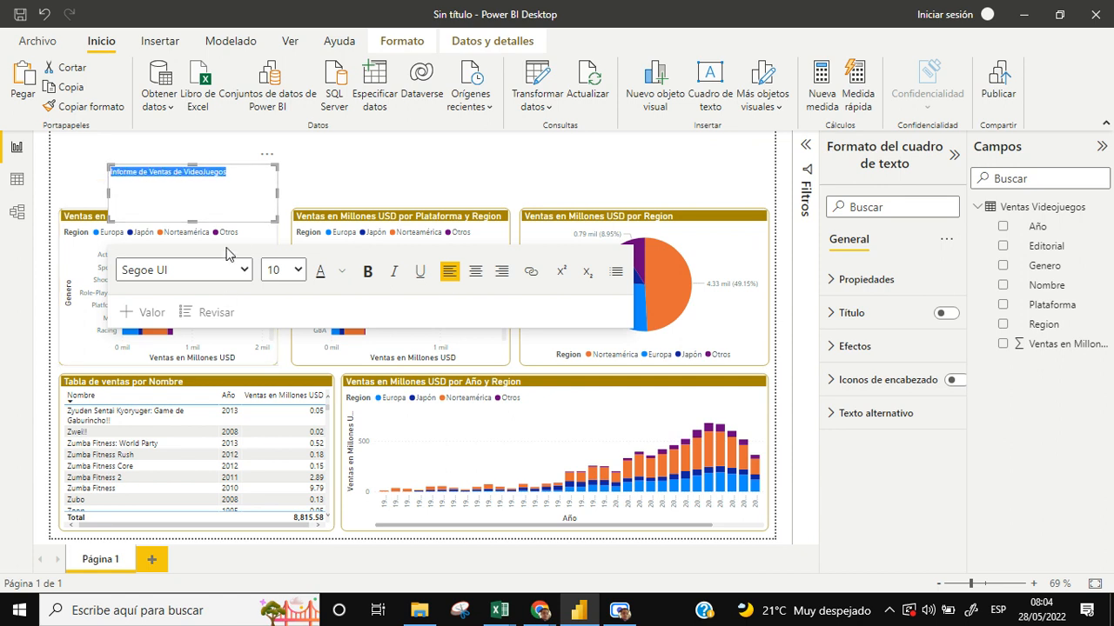
left_click(299, 271)
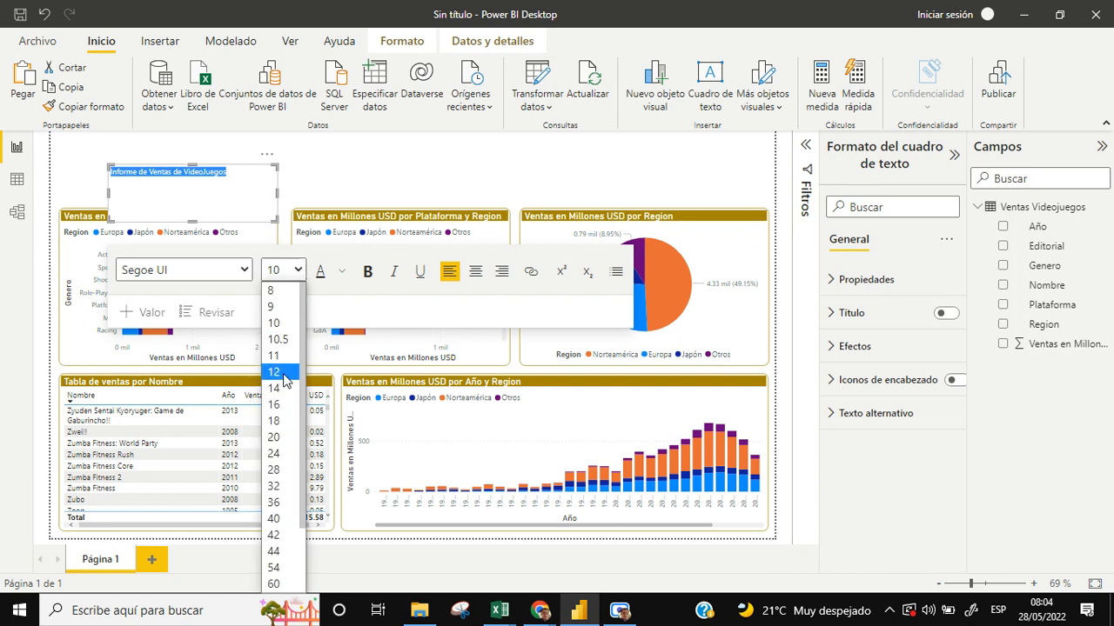
left_click(275, 454)
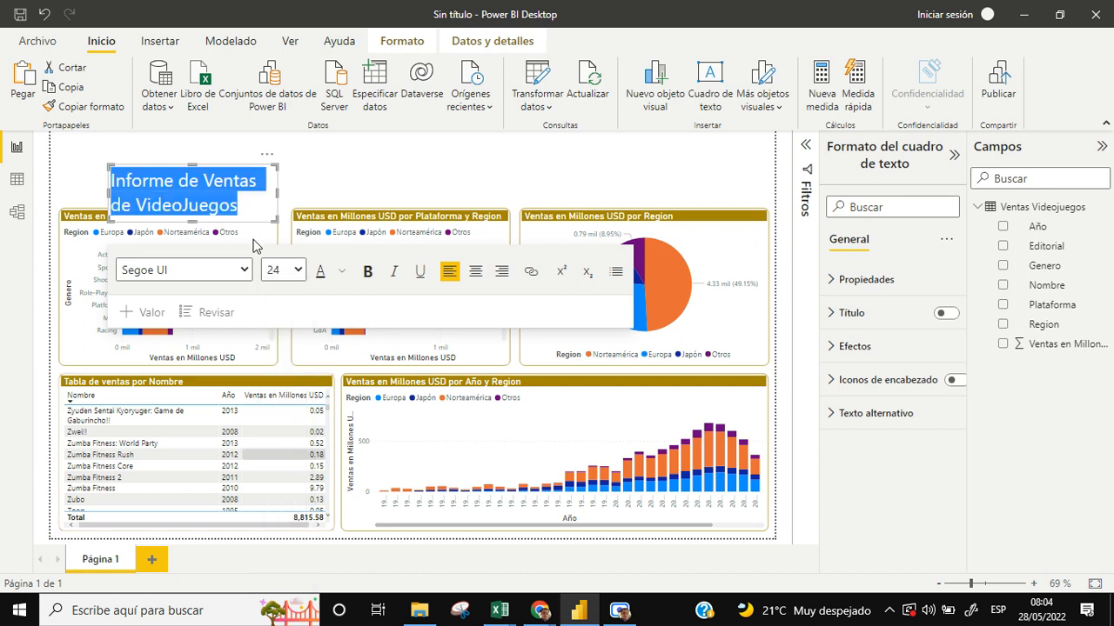
left_click_drag(280, 197, 315, 200)
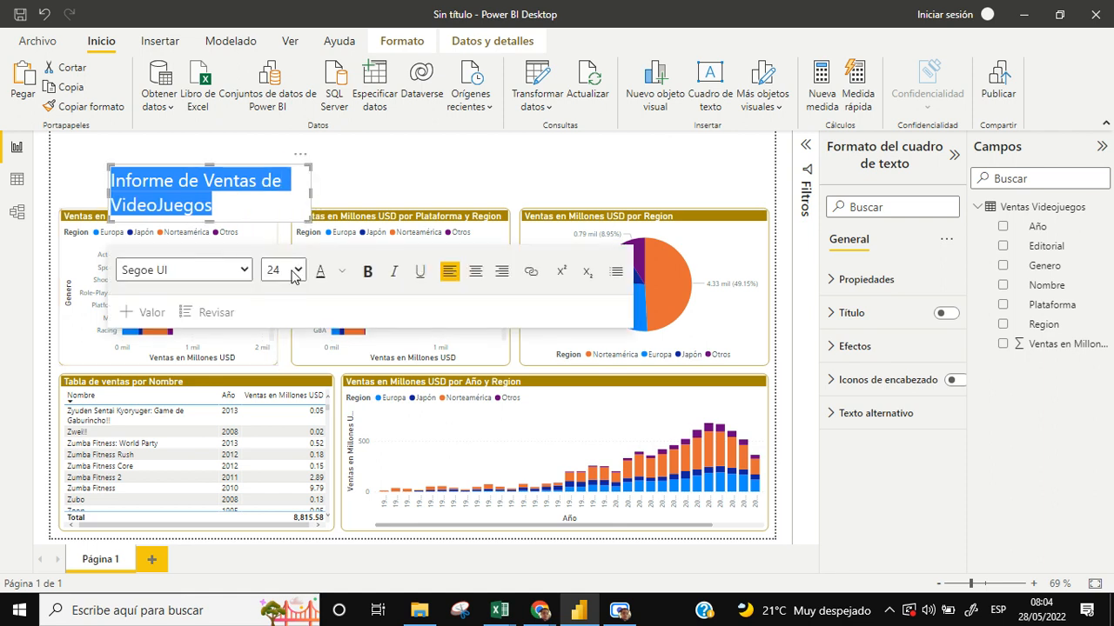
left_click(296, 272)
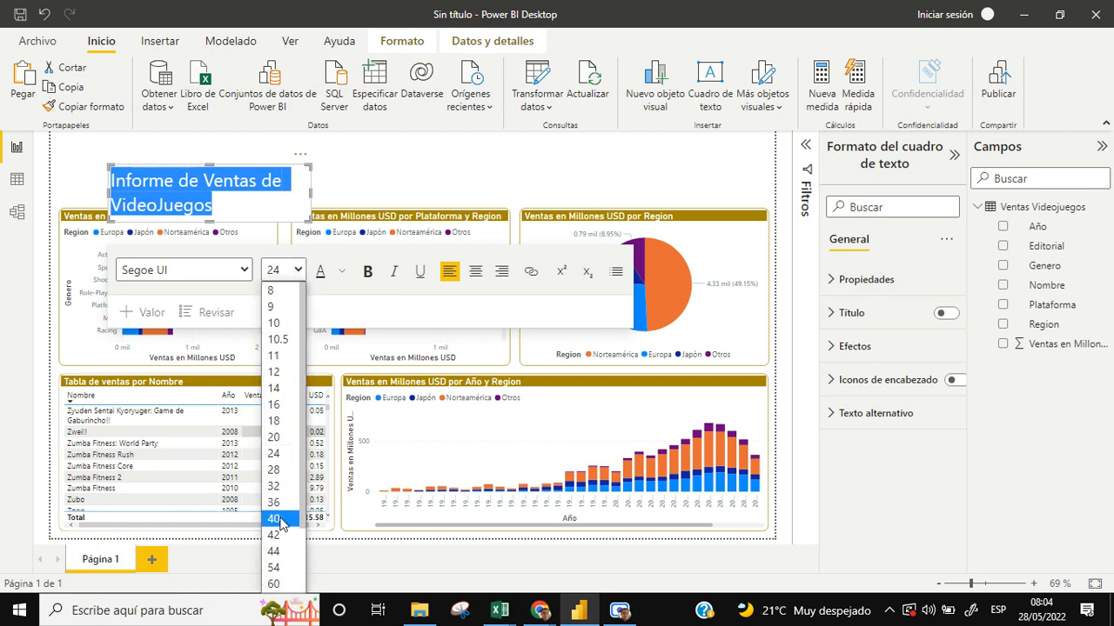
left_click(276, 440)
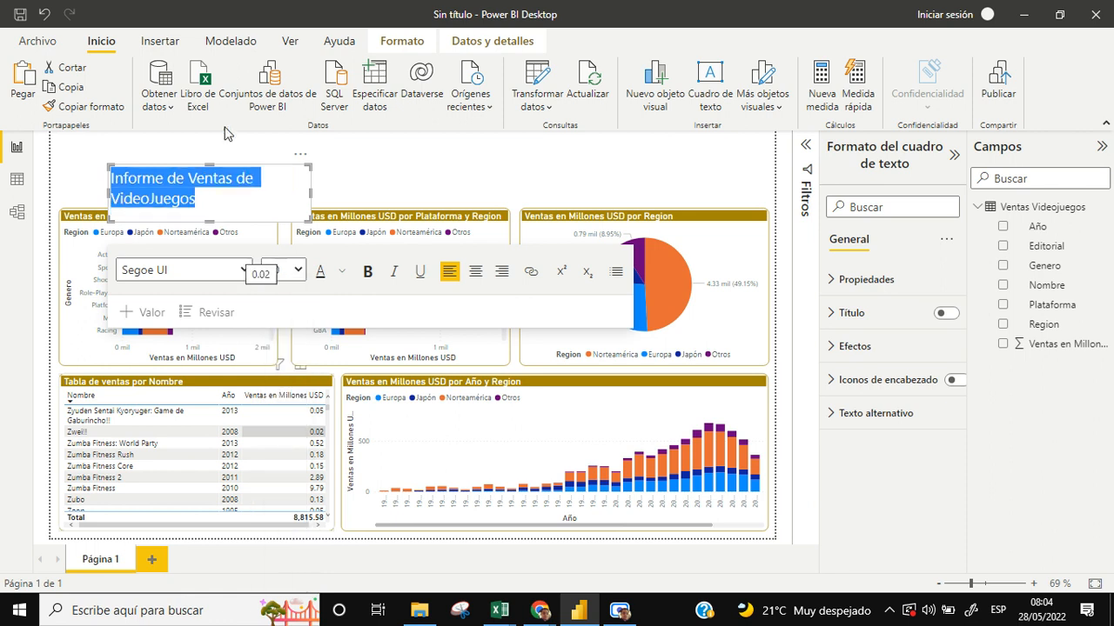
- Make the report title bold and italic and color its text dark gold
left_click(367, 273)
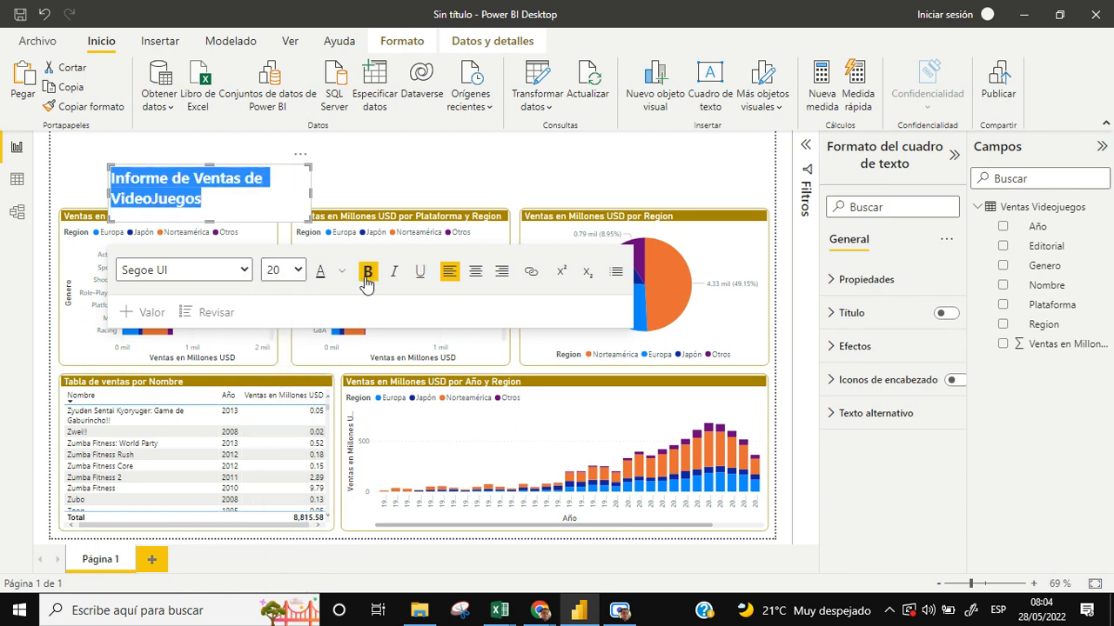
left_click(395, 273)
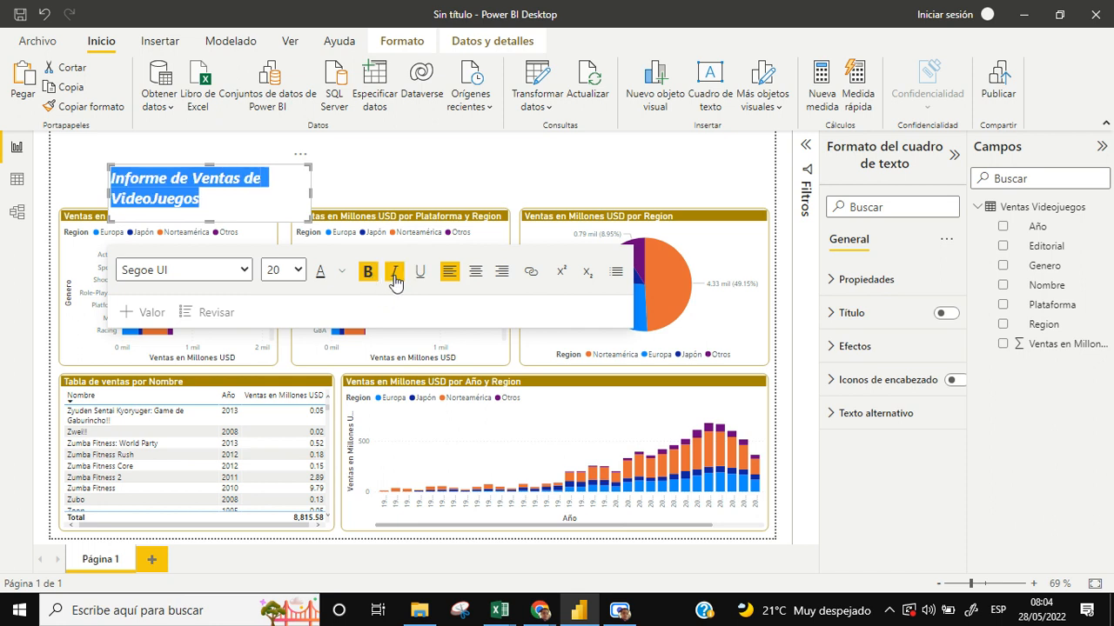
left_click(342, 272)
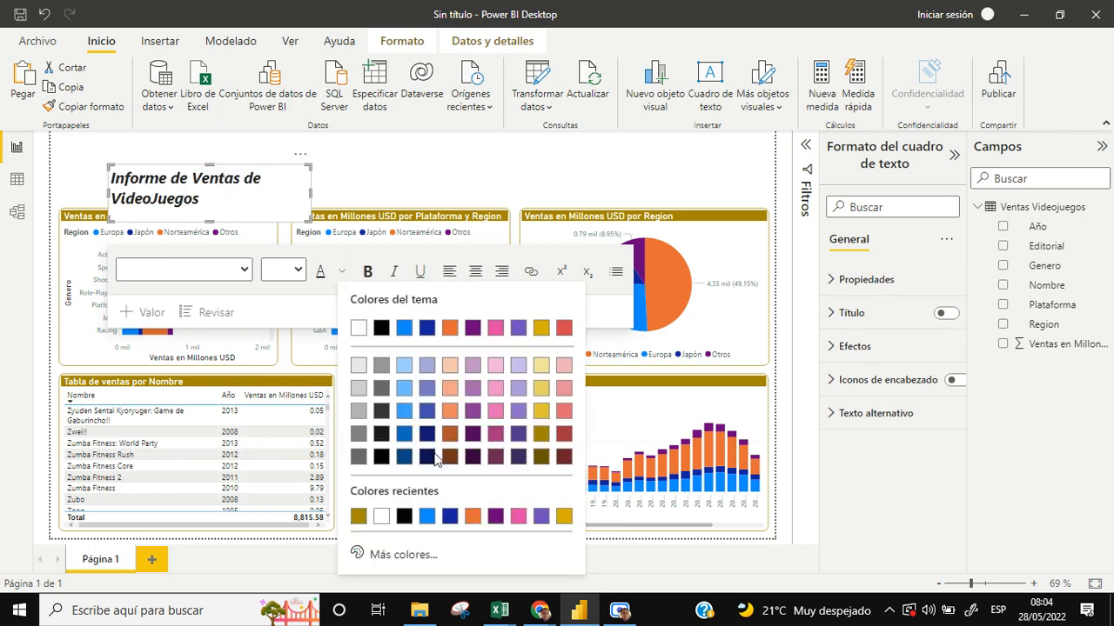
left_click(357, 518)
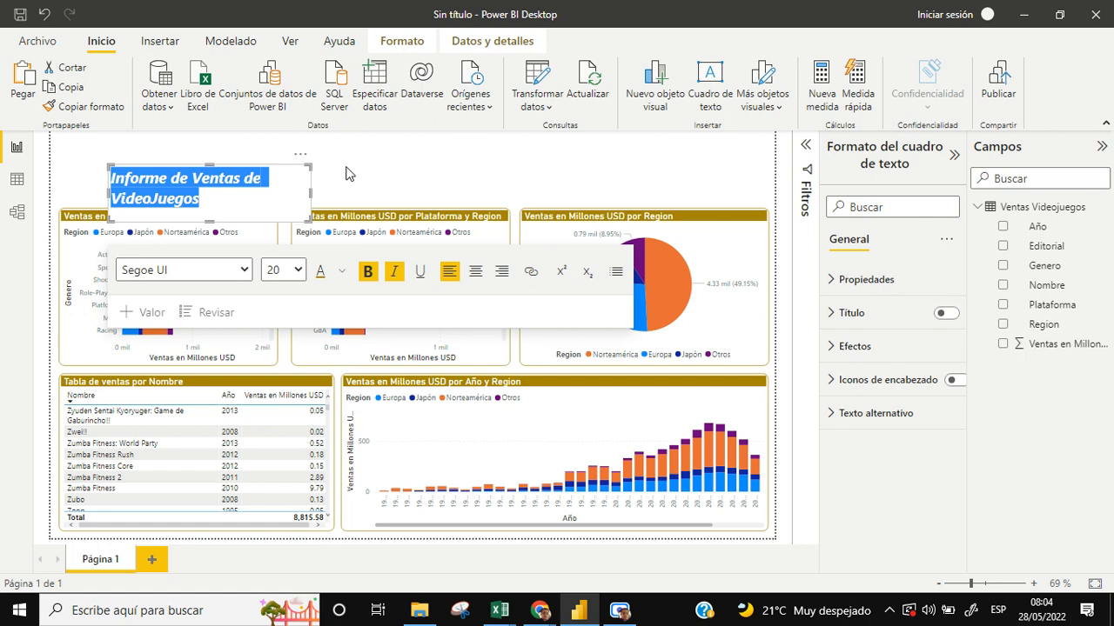
left_click(291, 171)
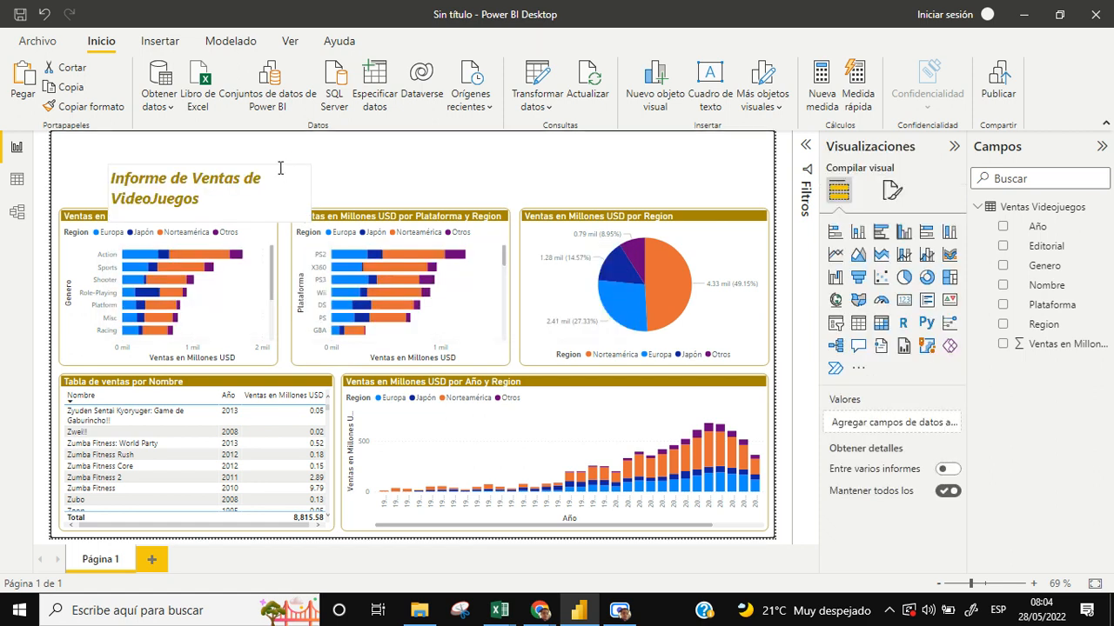
- Move the report title text box to the page's left margin directly above the Genero chart and narrow it to fit the text
left_click(243, 180)
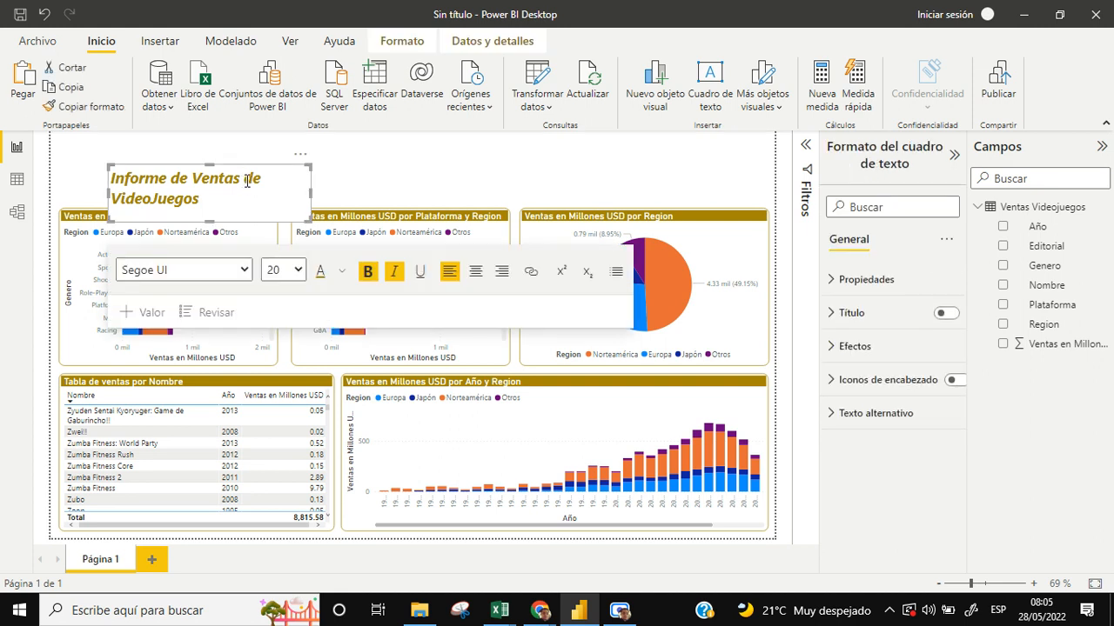
left_click(191, 158)
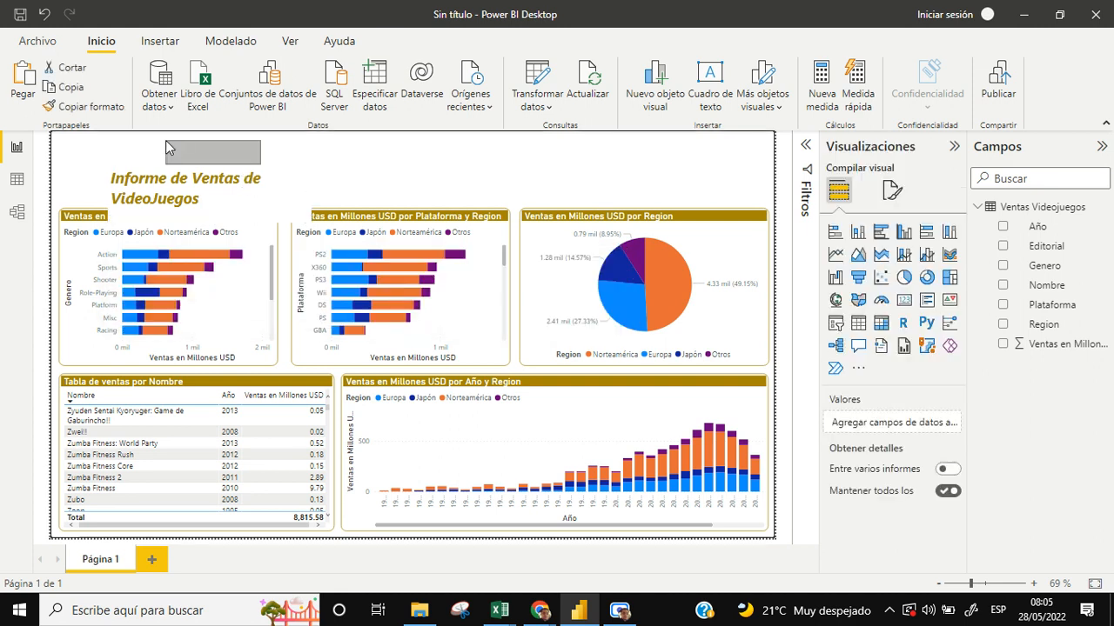
left_click(167, 162)
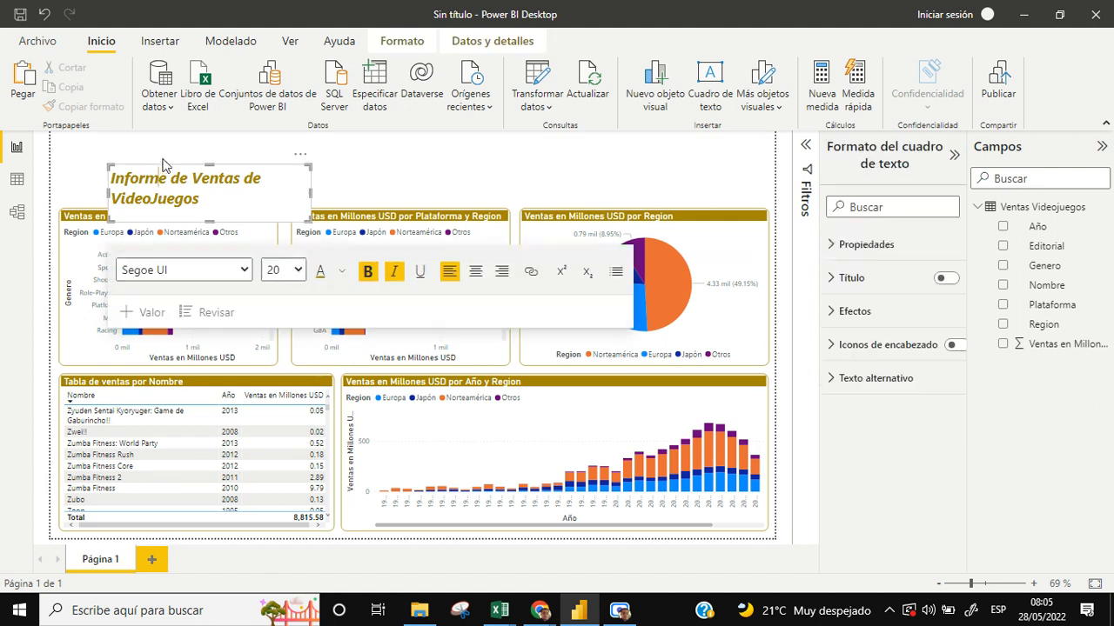
left_click_drag(148, 166, 98, 154)
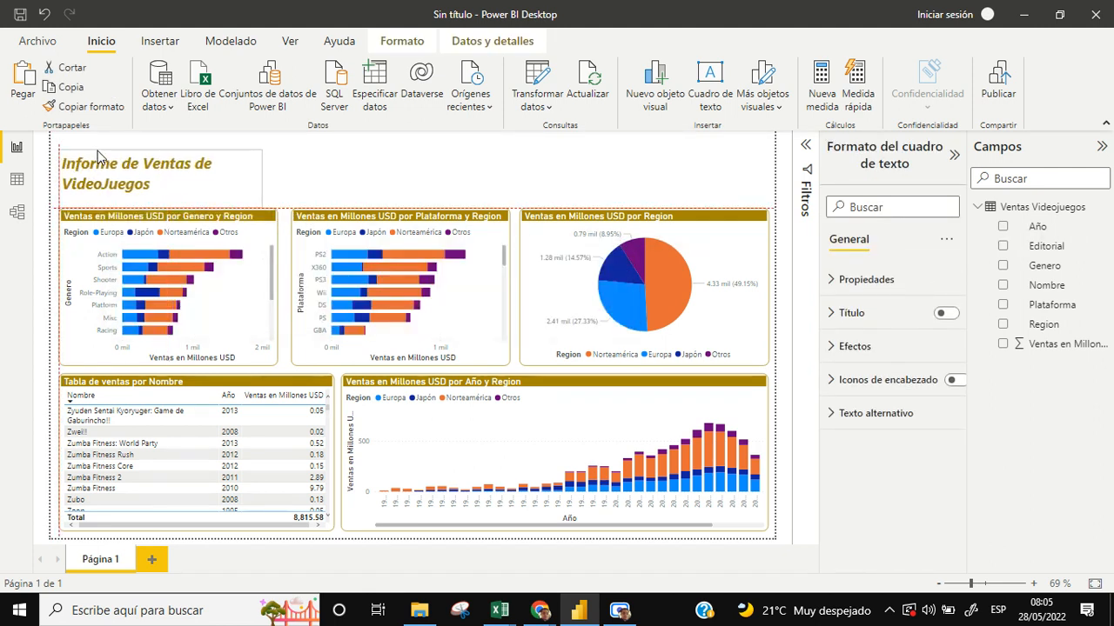
left_click(221, 169)
left_click_drag(261, 177, 226, 179)
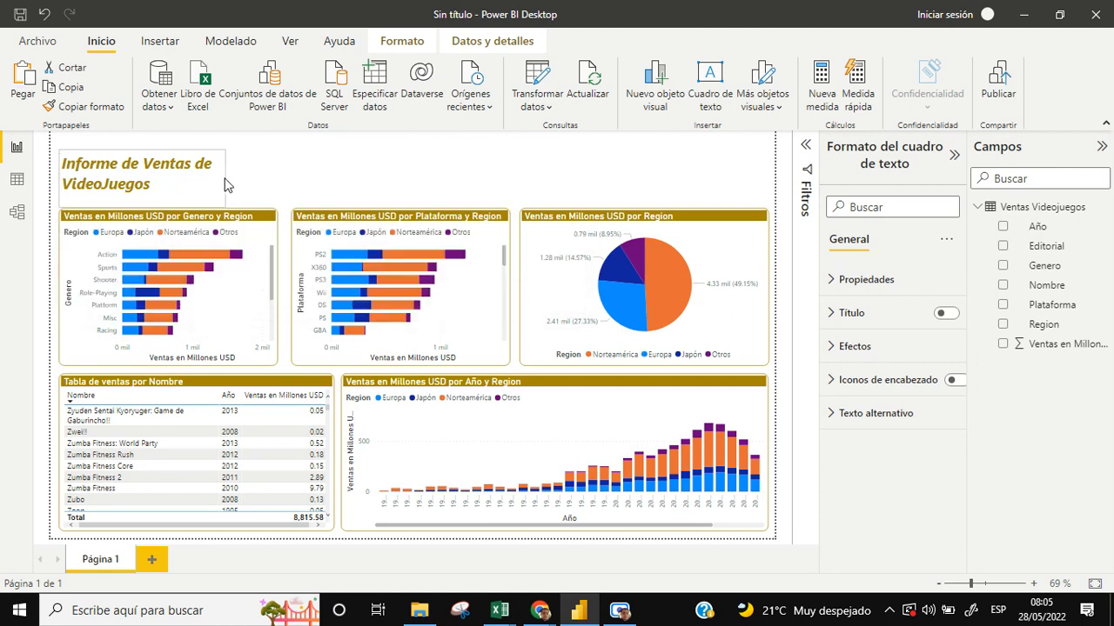
- Place a compact card visual beside the report title, above the charts, showing Ventas en Millones USD
left_click(319, 177)
left_click(147, 142)
left_click(48, 201)
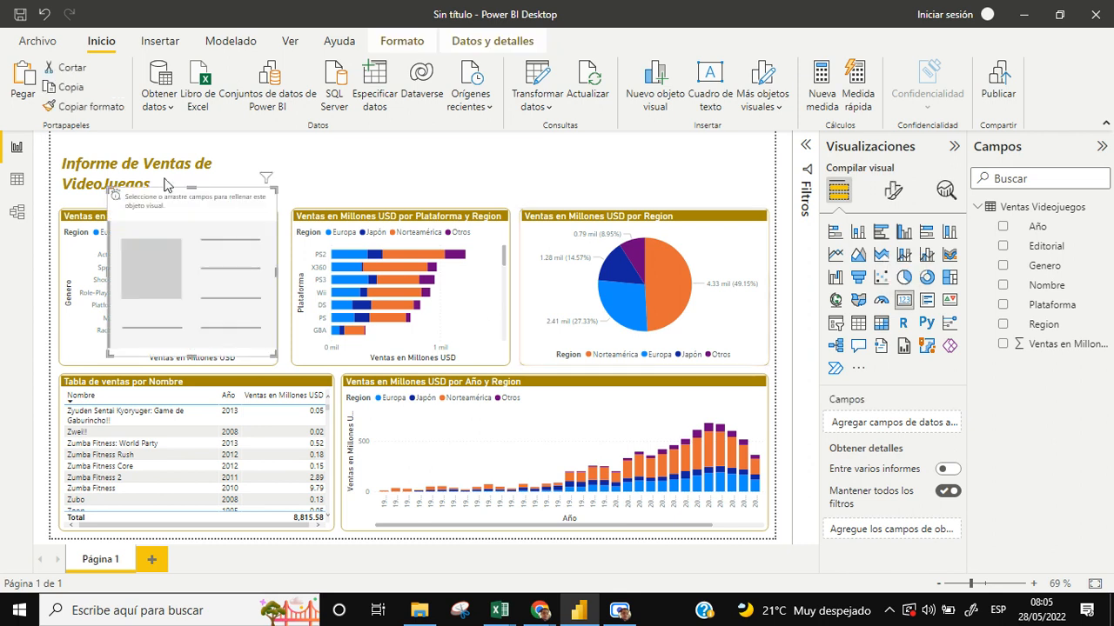
left_click_drag(236, 202, 362, 171)
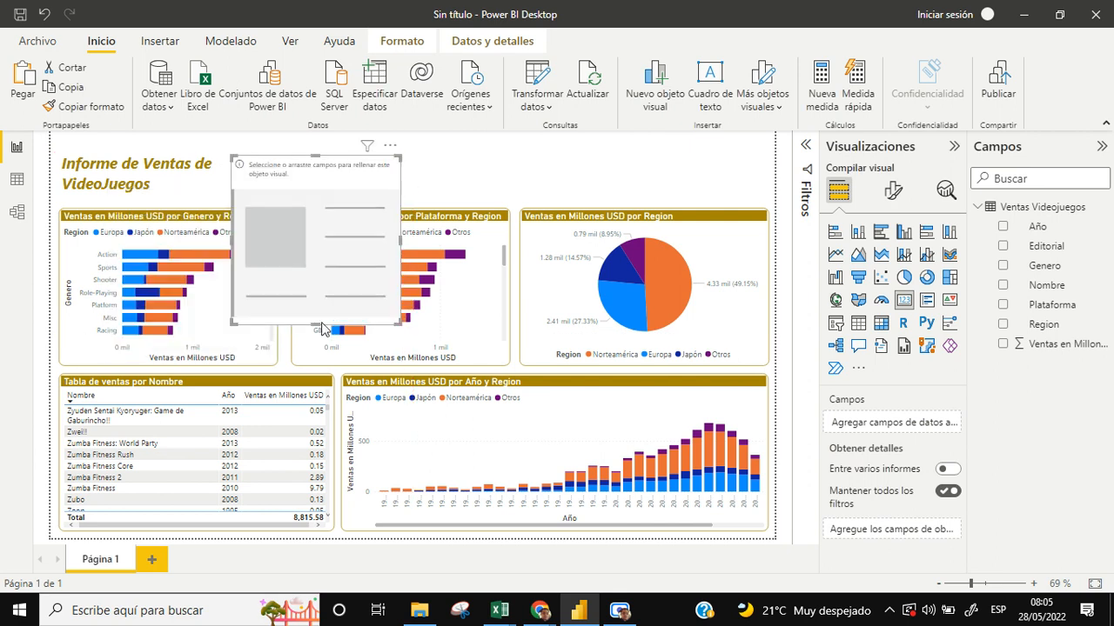
left_click_drag(317, 323, 309, 207)
left_click_drag(361, 179, 353, 172)
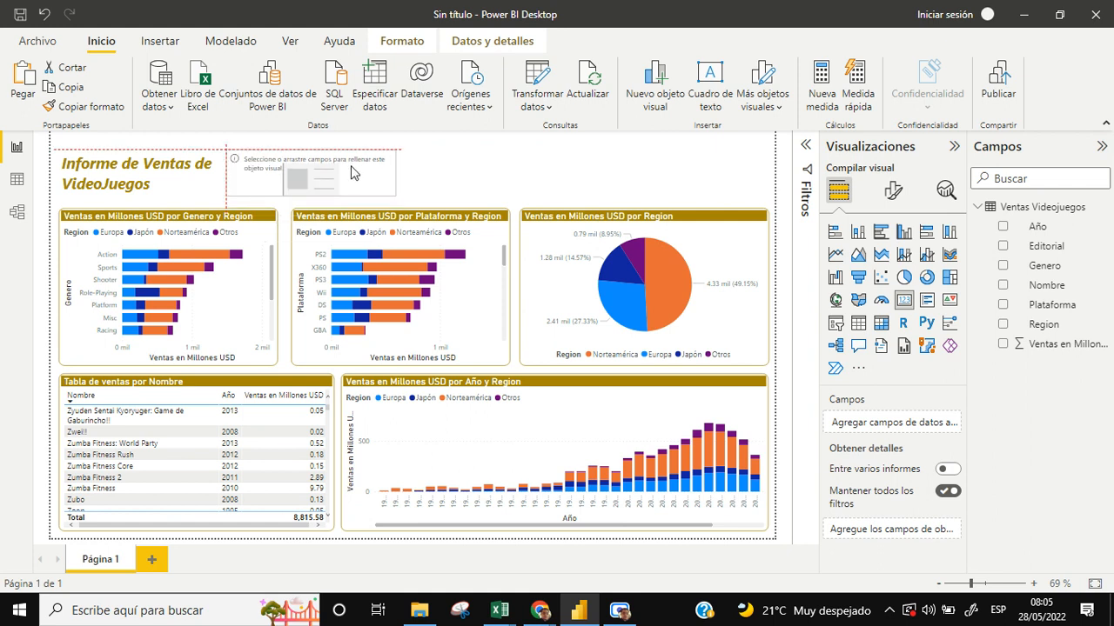
left_click(327, 190)
left_click_drag(311, 195, 310, 201)
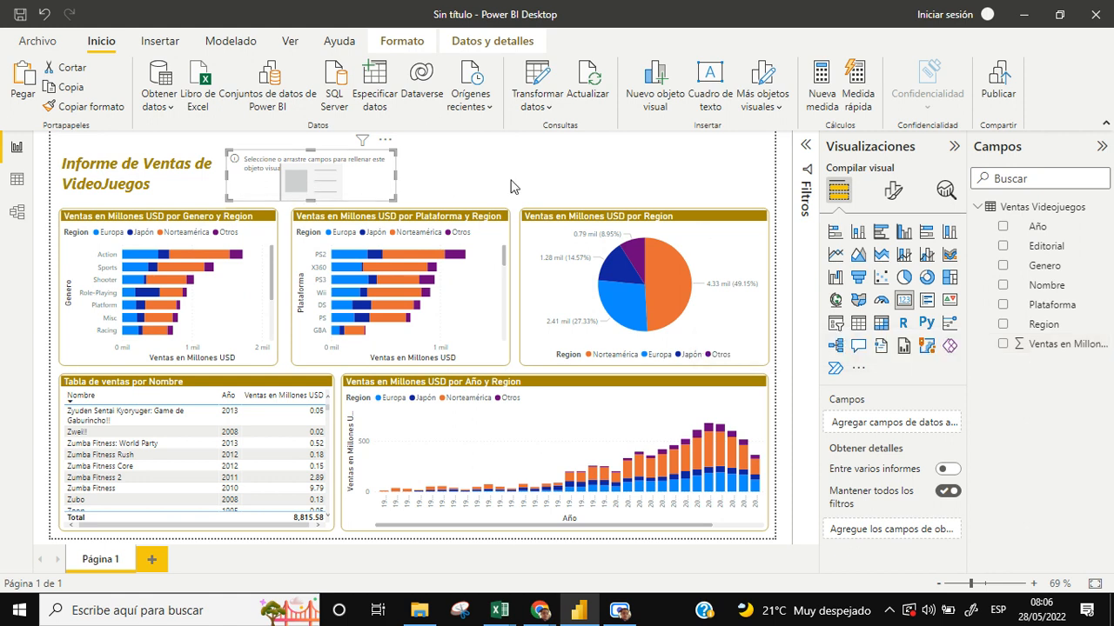
left_click(1003, 347)
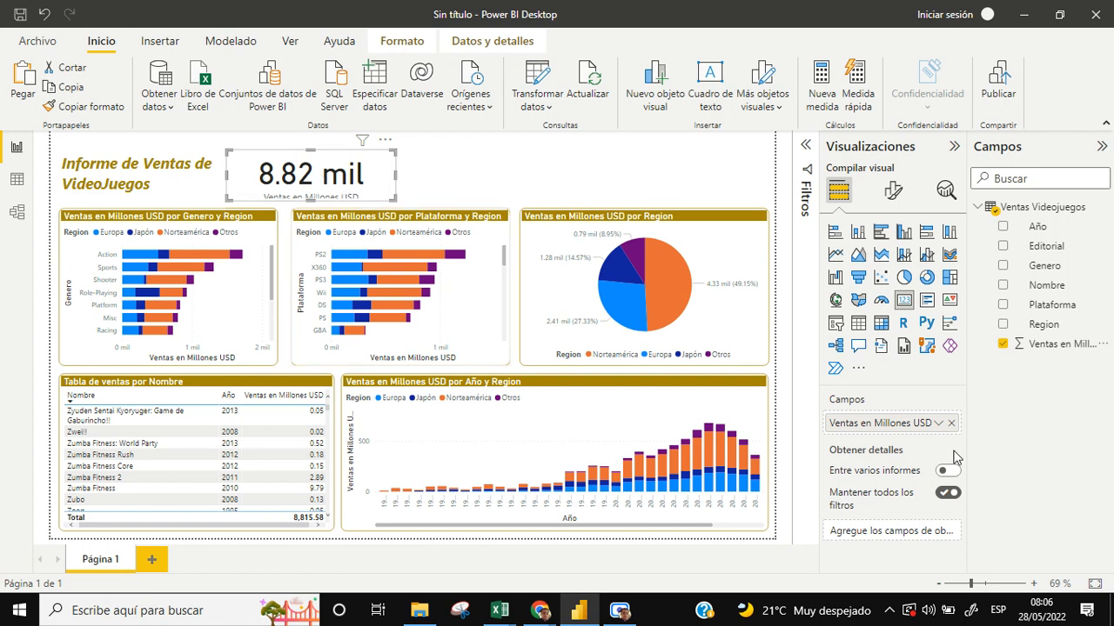
- Set the font size of the card's callout value to 40
left_click(893, 188)
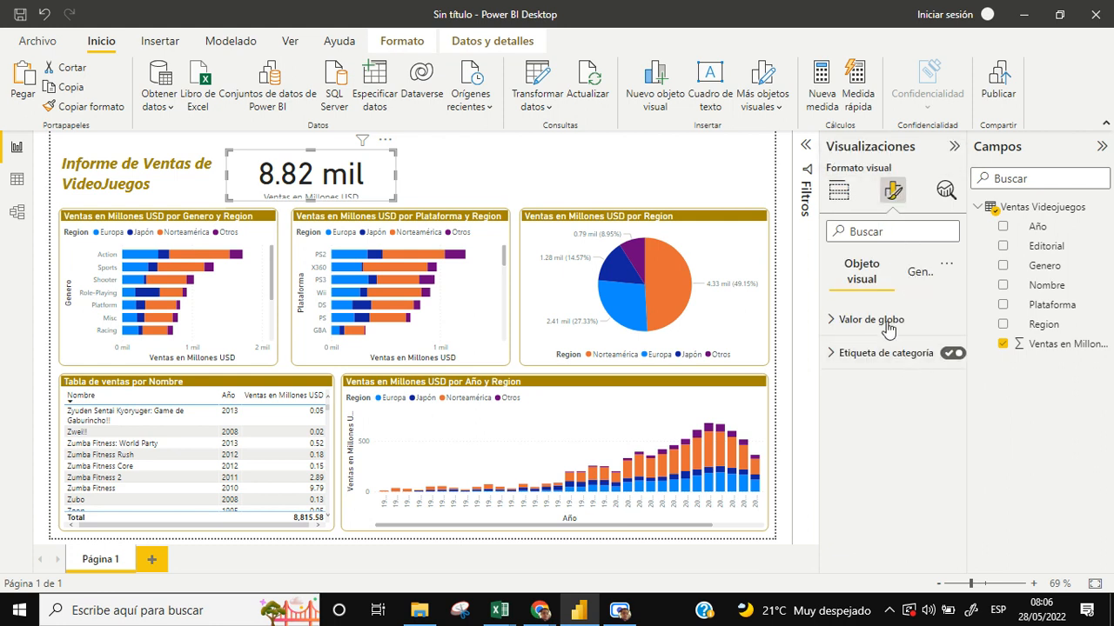
left_click(833, 322)
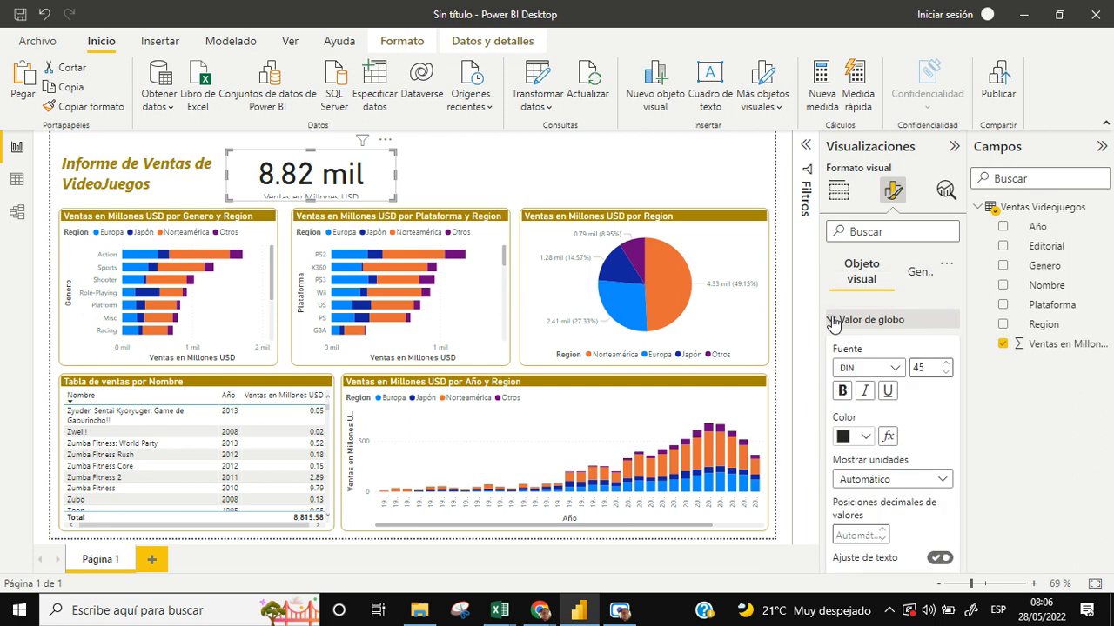
left_click(943, 374)
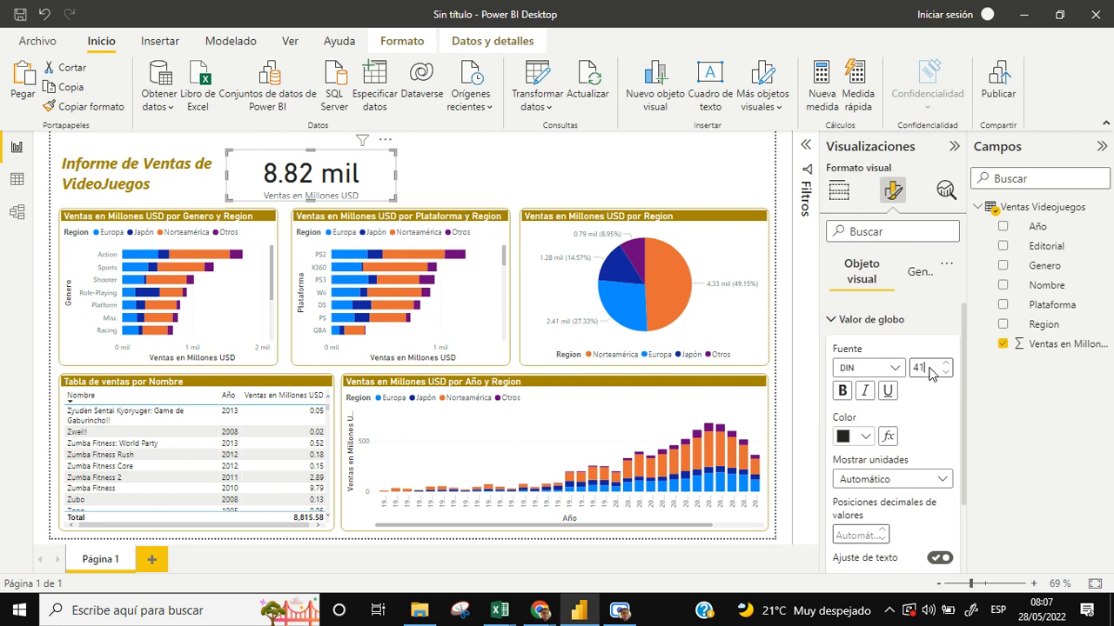
key("BackSpace")
type("0")
key("BackSpace")
type("1")
- Turn on the card's title and set its text to "Ventas Totales"
left_click(917, 275)
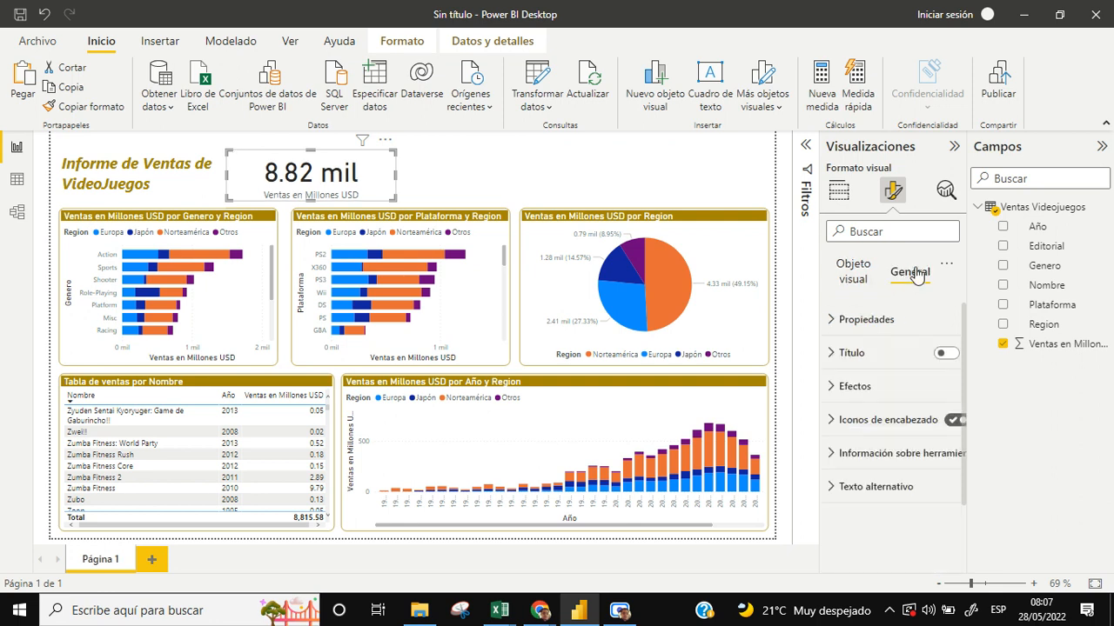
left_click(945, 359)
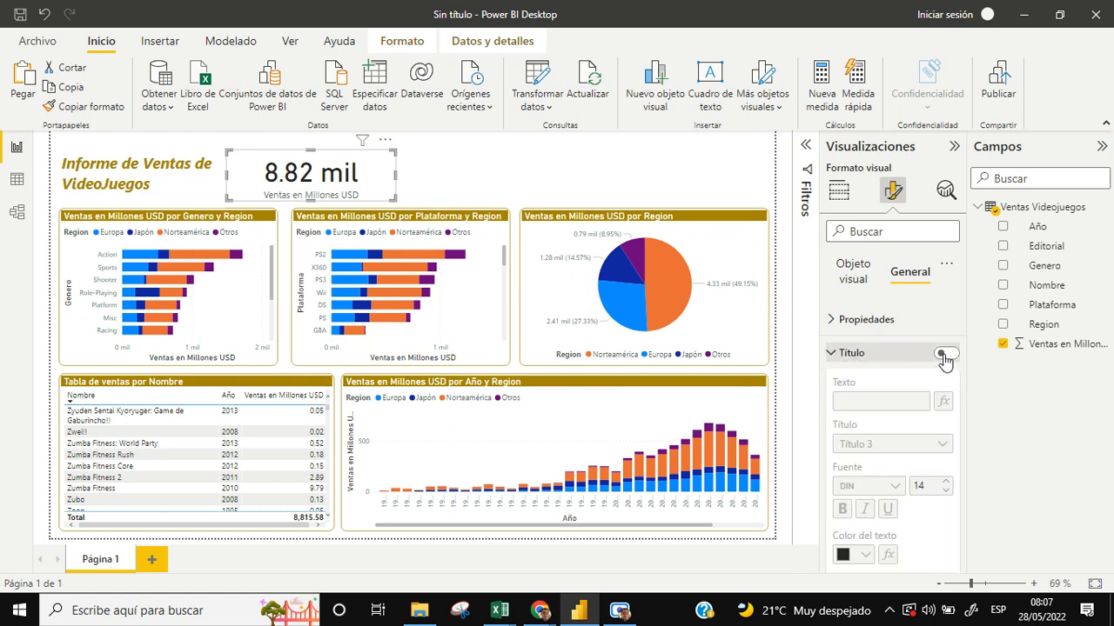
left_click(852, 403)
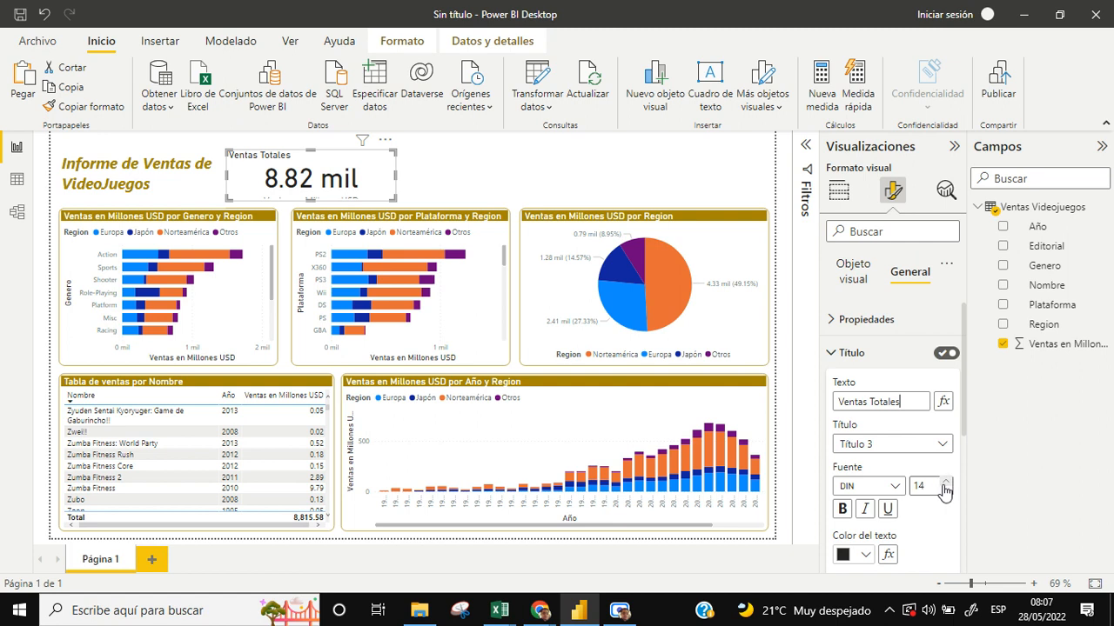
- Color the card title's text white and its background dark gold
scroll(946, 491, "down", 1)
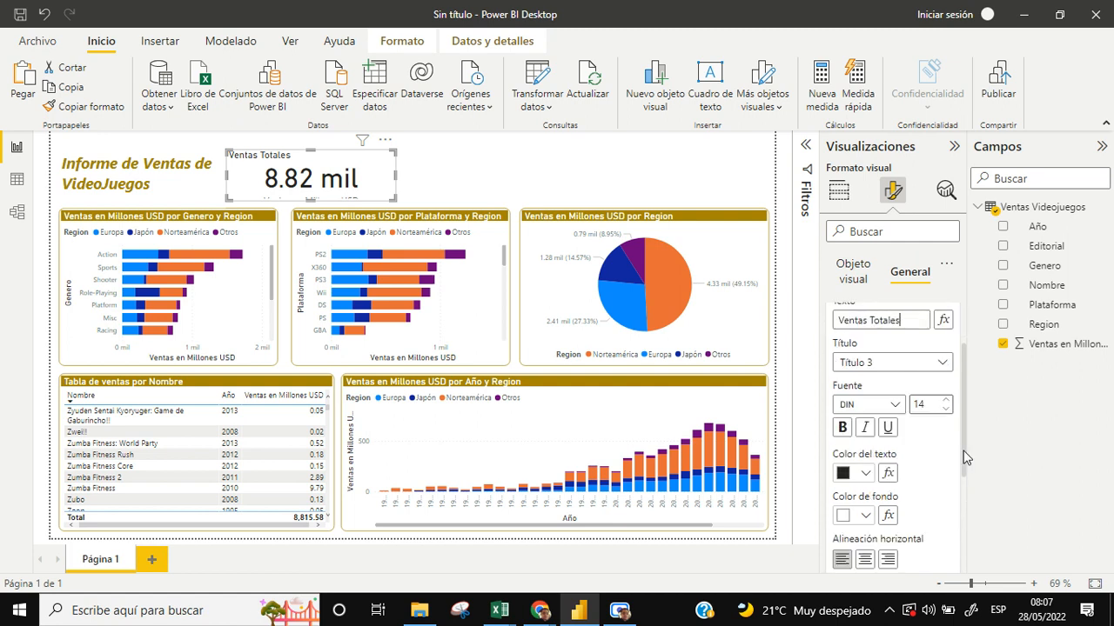
scroll(963, 451, "down", 1)
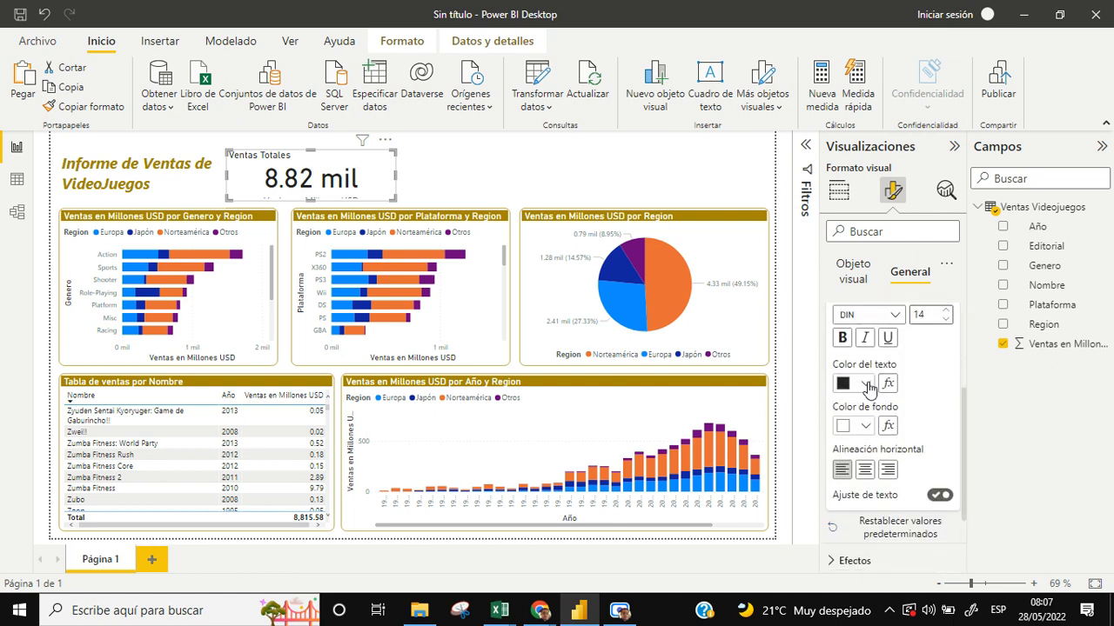
left_click(865, 384)
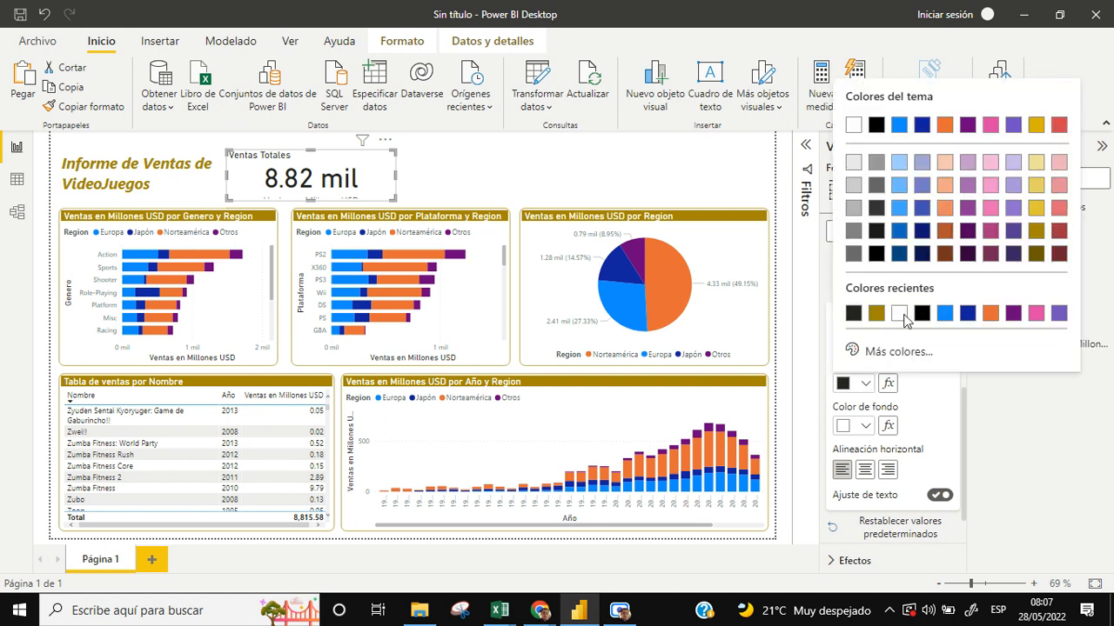
left_click(902, 315)
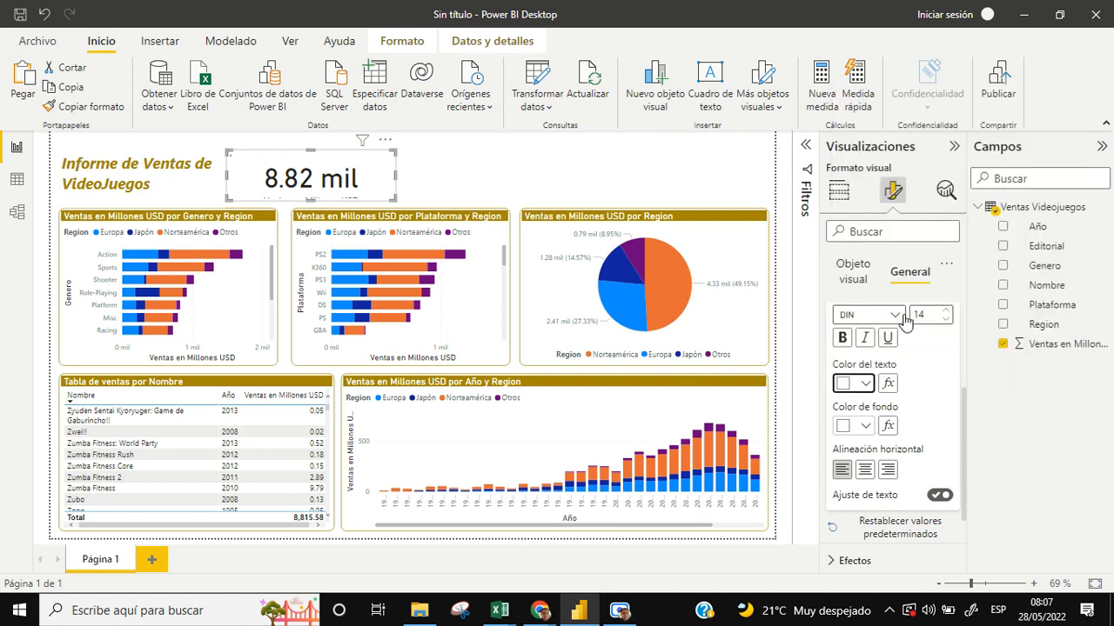
left_click(866, 427)
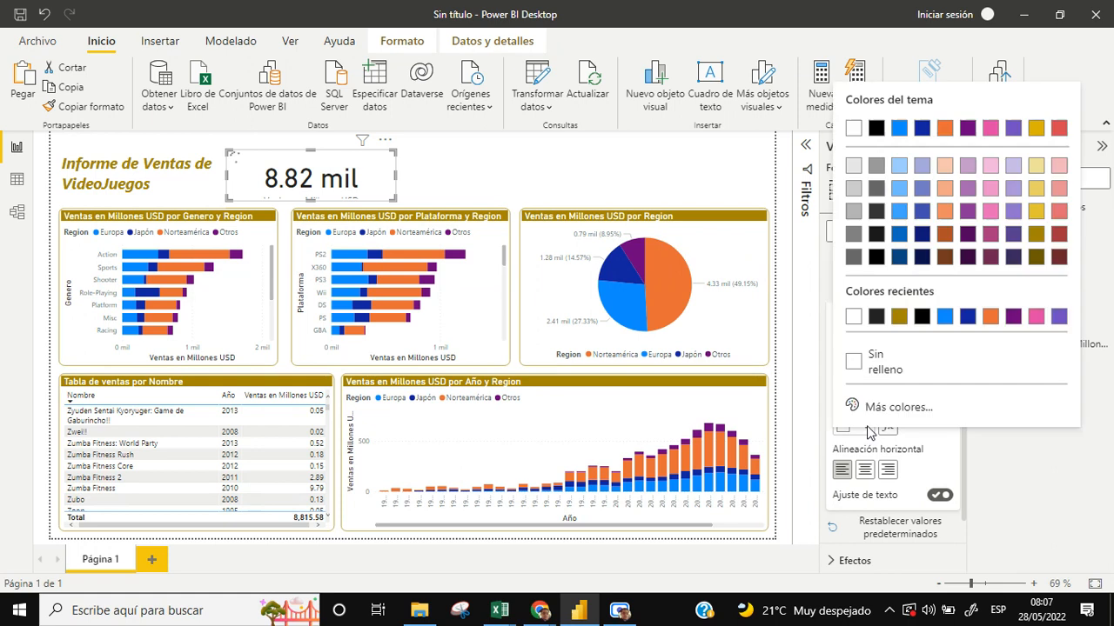
left_click(899, 317)
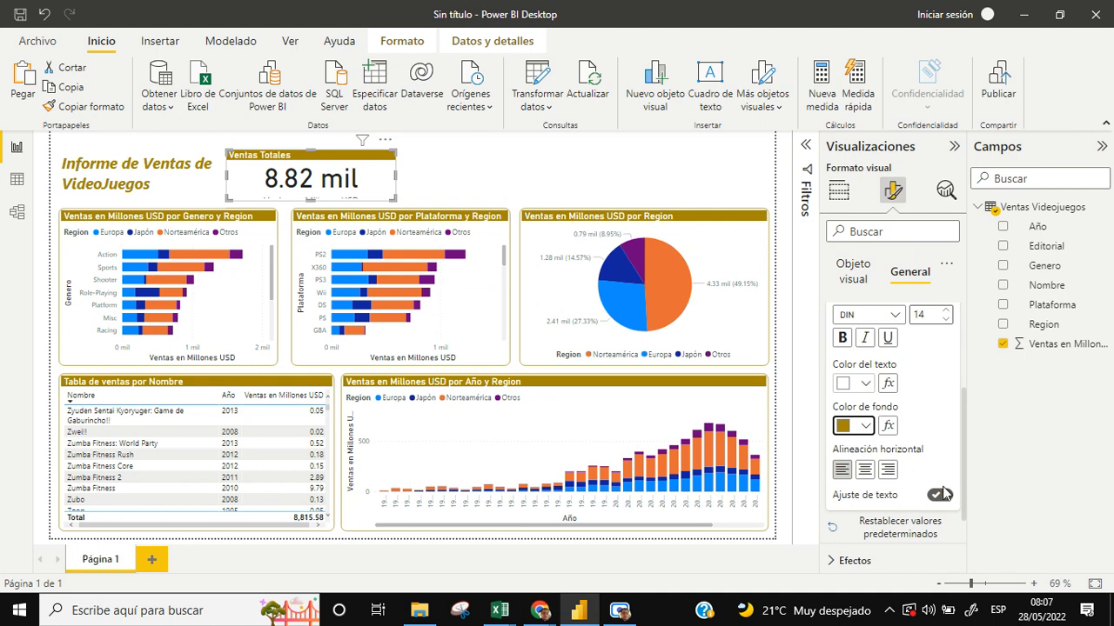
- Turn on the card's visual border, color it dark gold and set its rounded corners to 10 px
scroll(908, 504, "down", 1)
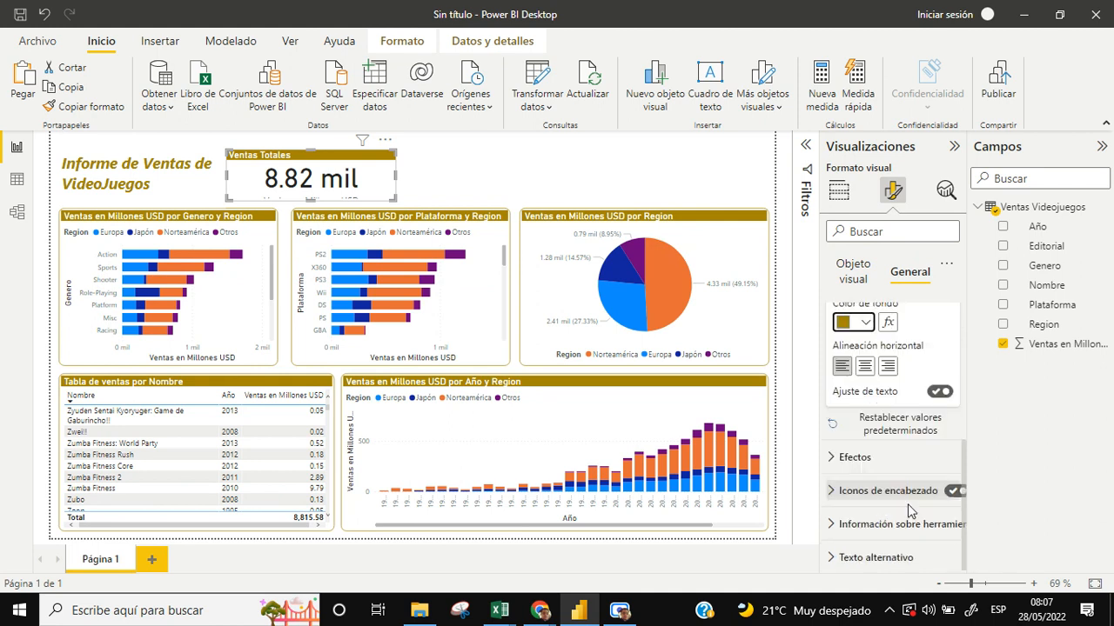
left_click(832, 459)
scroll(837, 435, "down", 3)
left_click(847, 389)
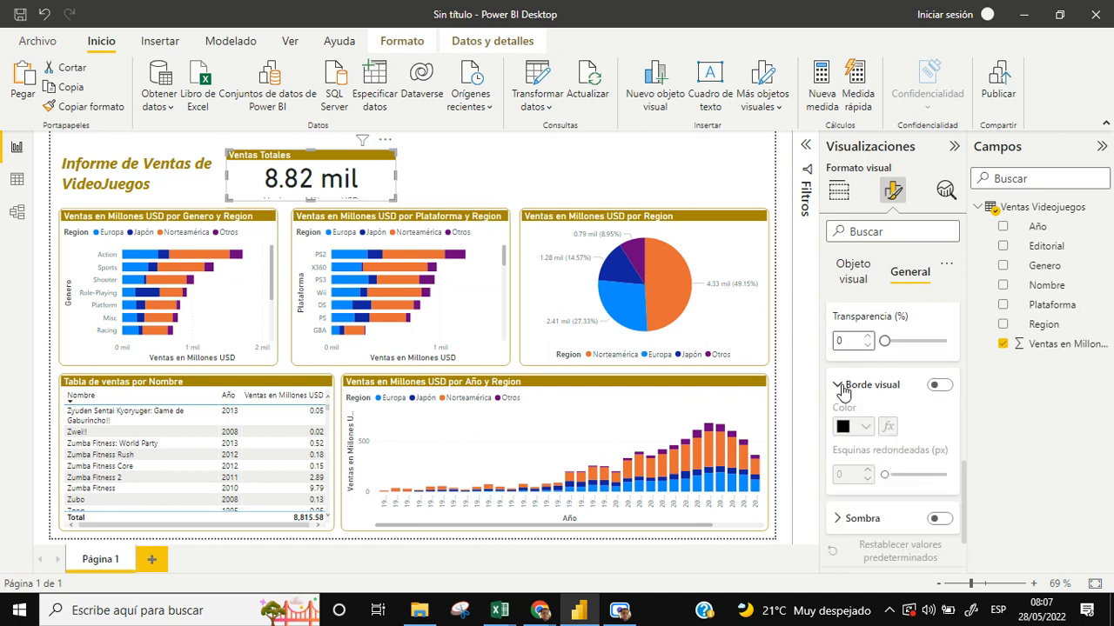
left_click(939, 388)
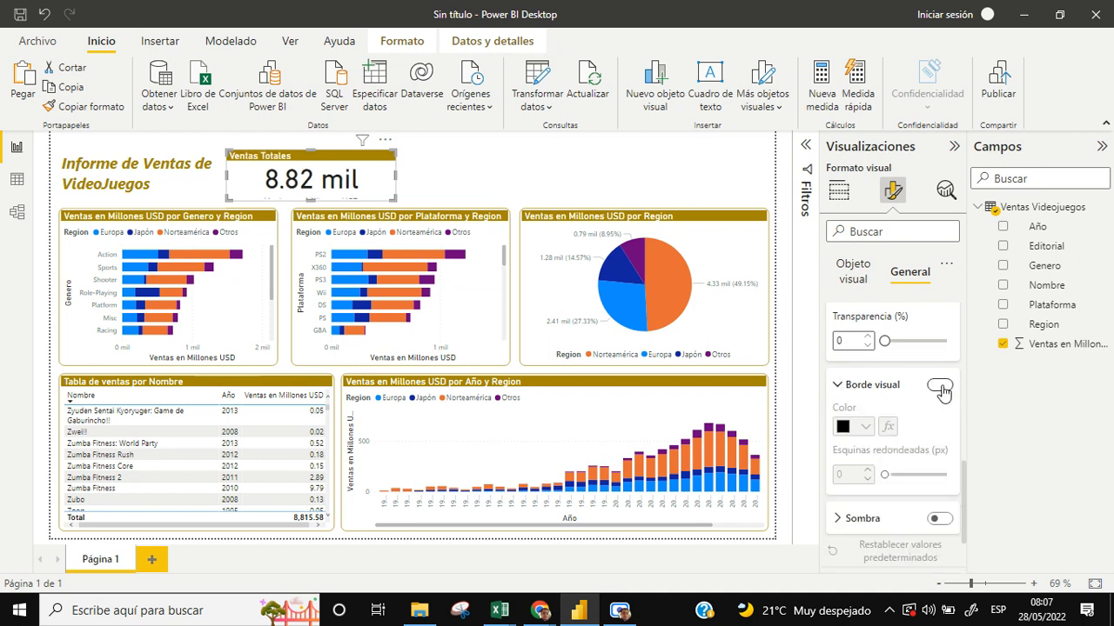
left_click(939, 388)
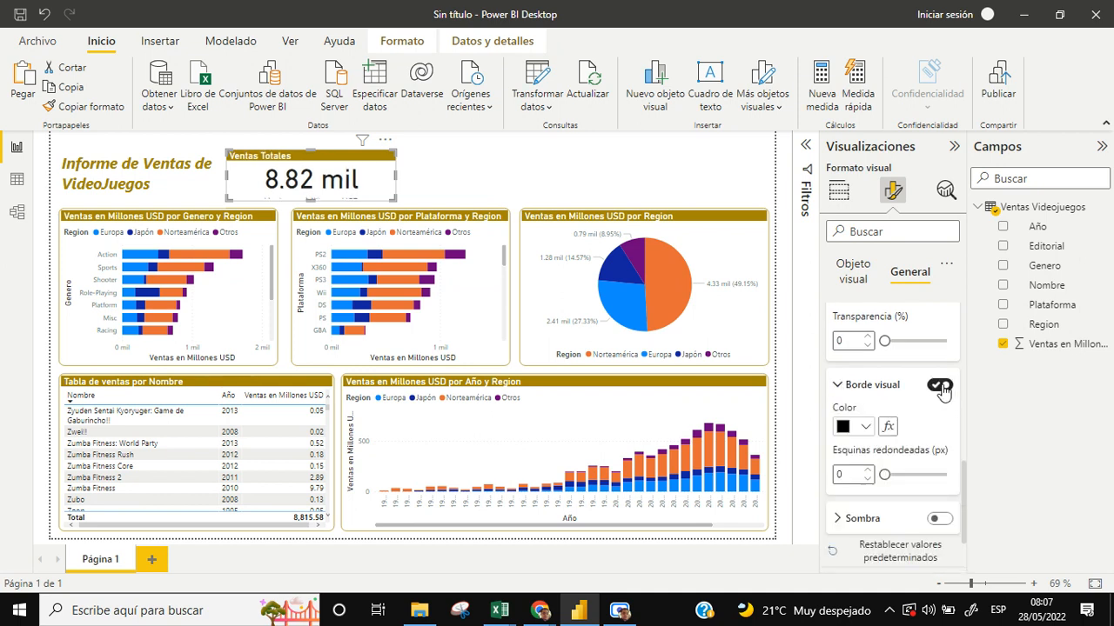
left_click(866, 428)
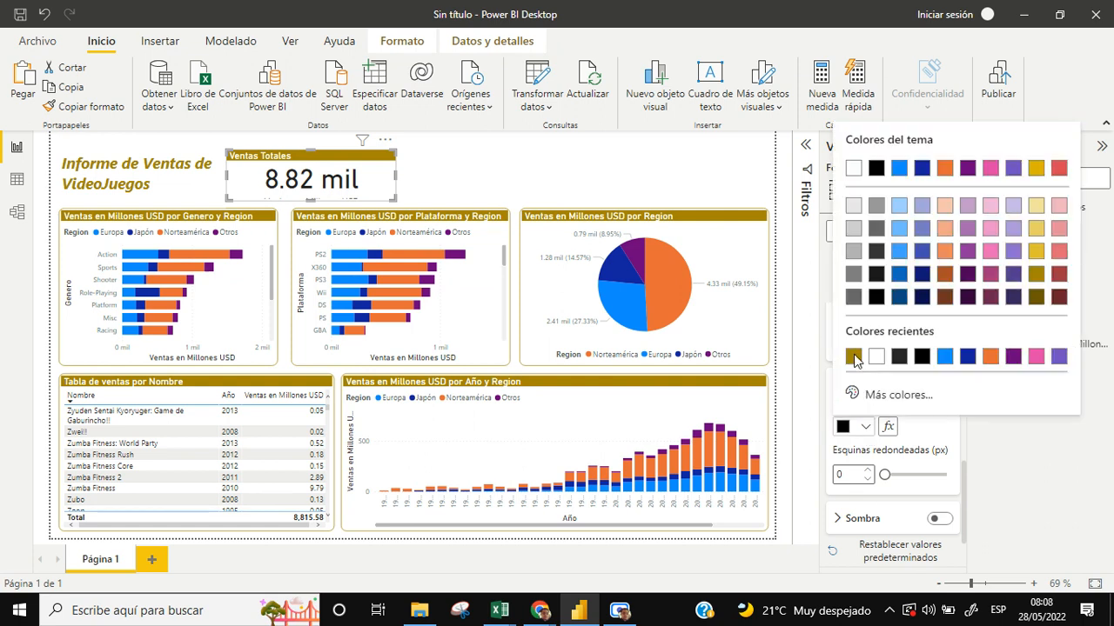
left_click(854, 358)
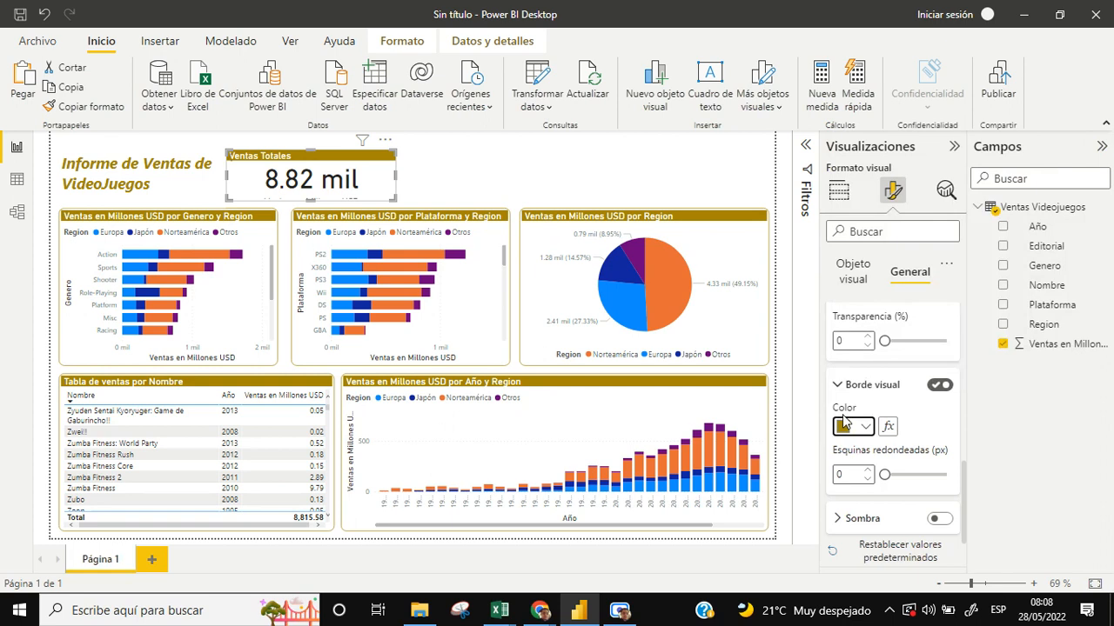
left_click(839, 475)
type("10")
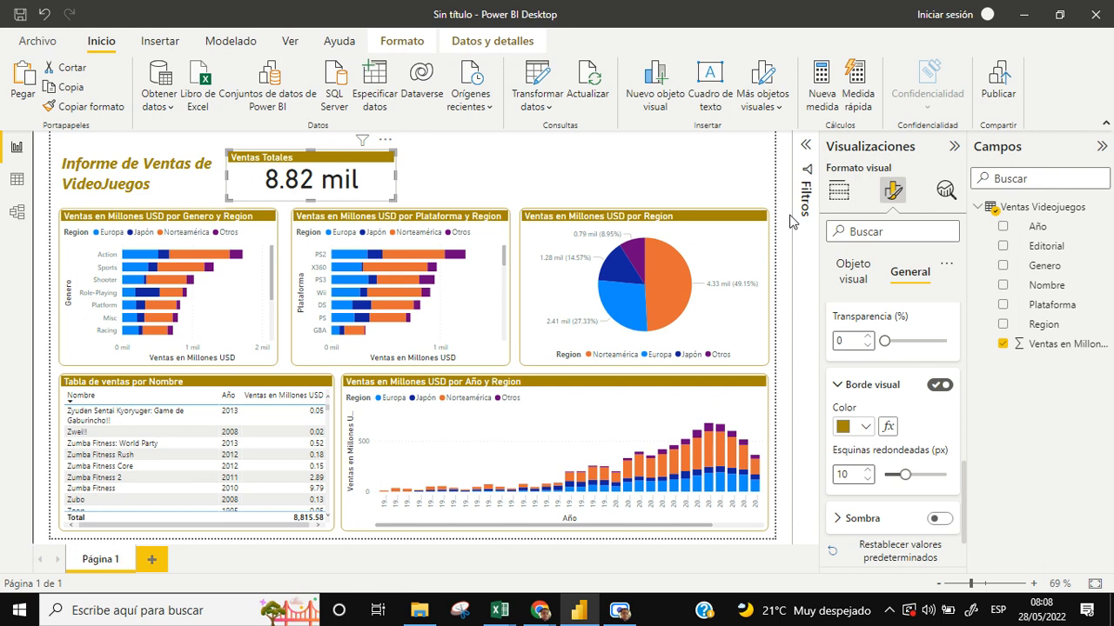
- Reduce the font size of the Ventas Totales card's callout value to 35
left_click(438, 177)
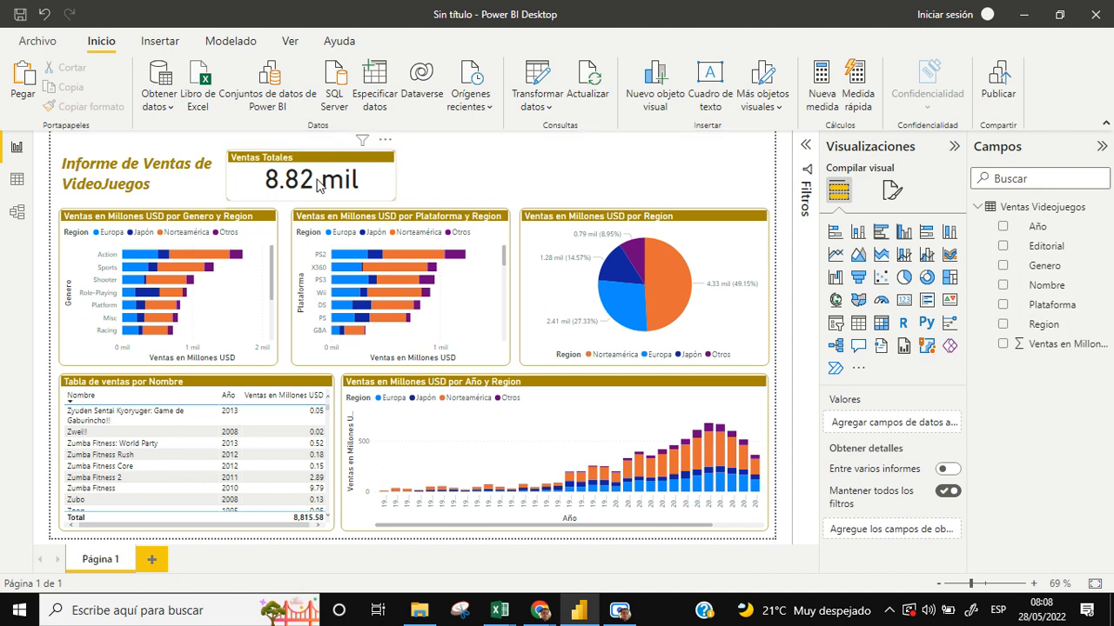
left_click(318, 184)
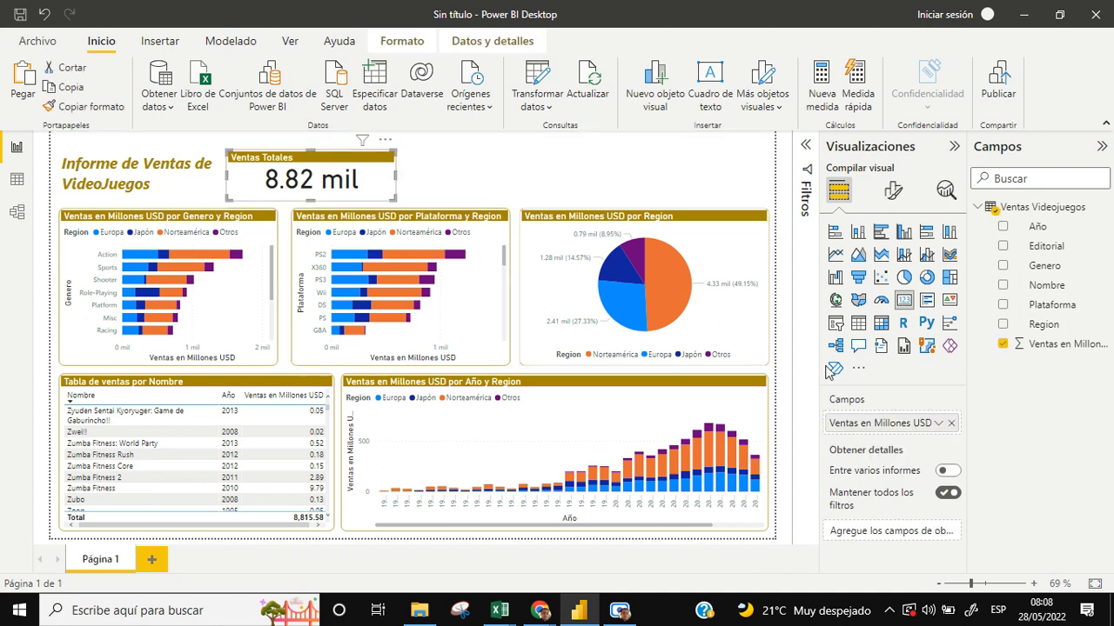
left_click(890, 193)
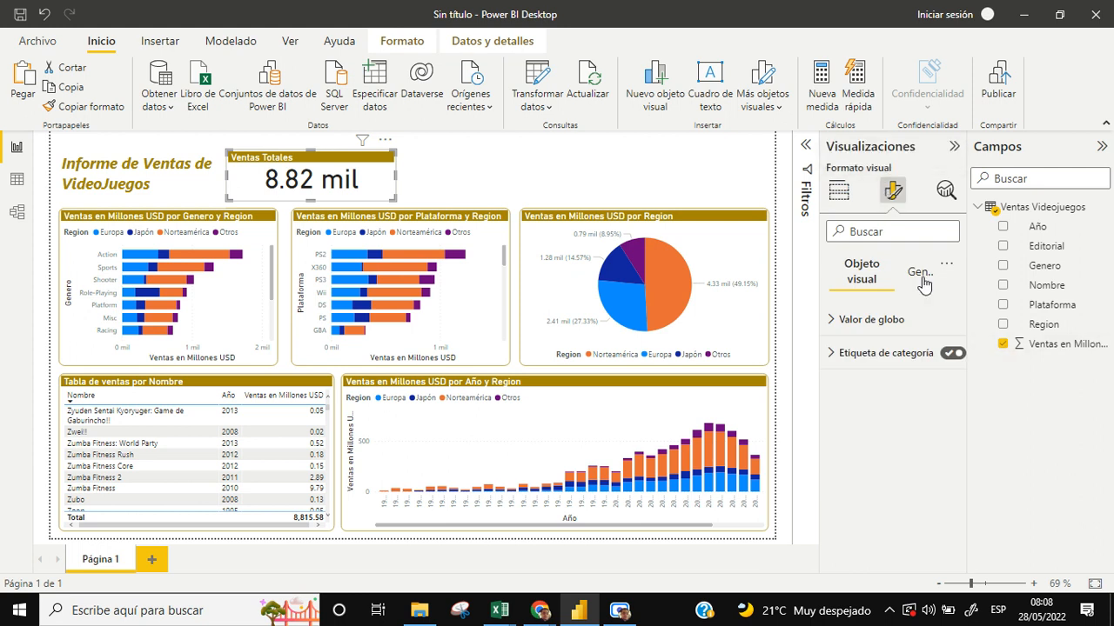
left_click(871, 321)
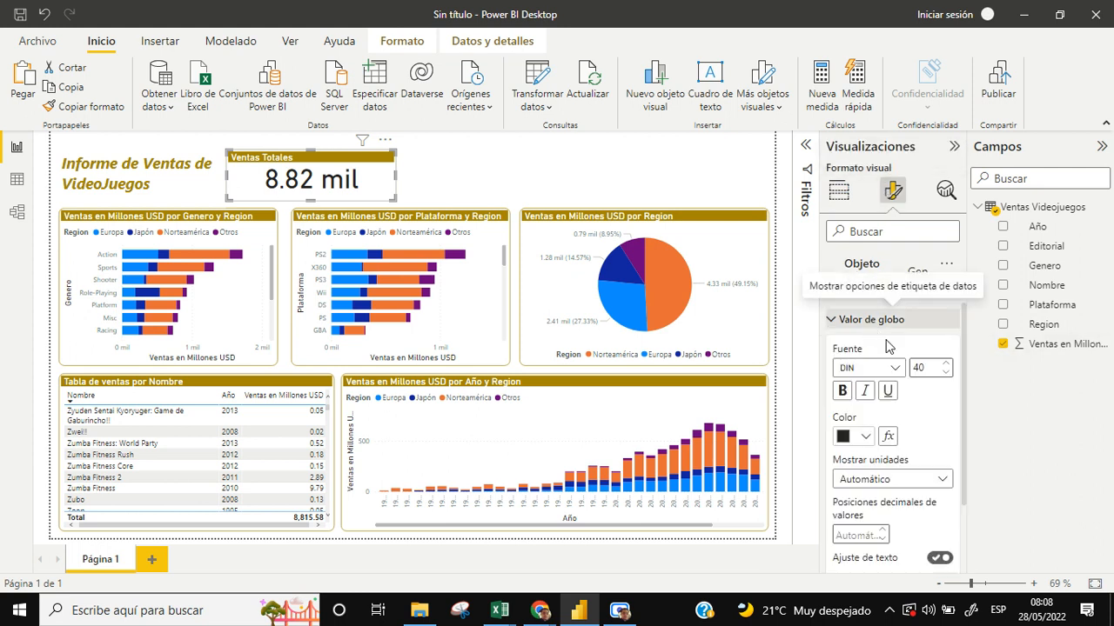
left_click_drag(925, 371, 913, 368)
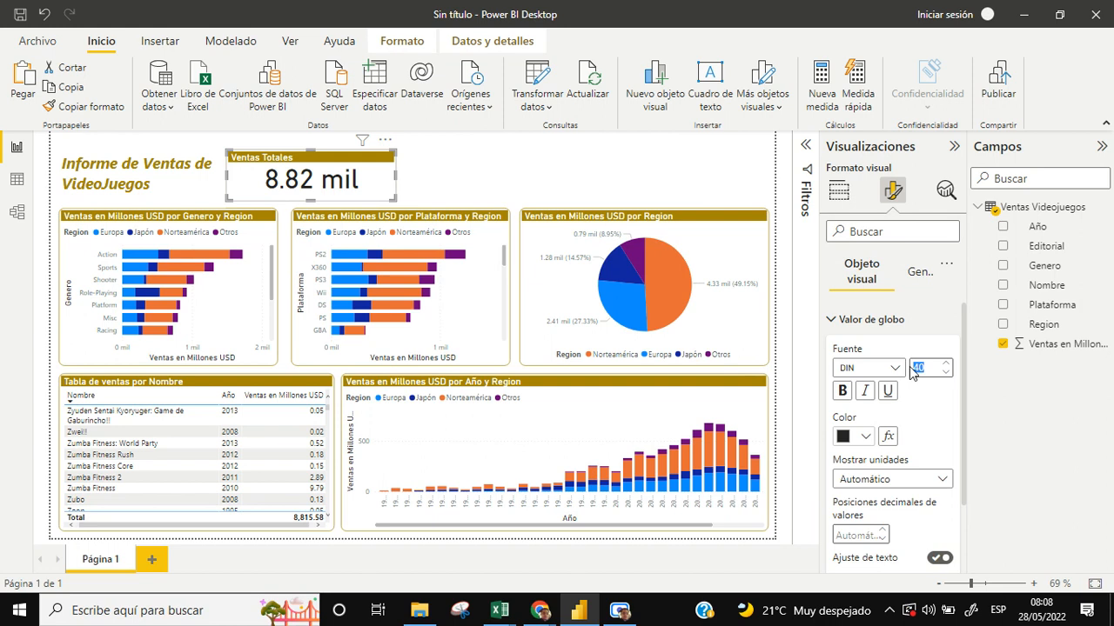
type("35")
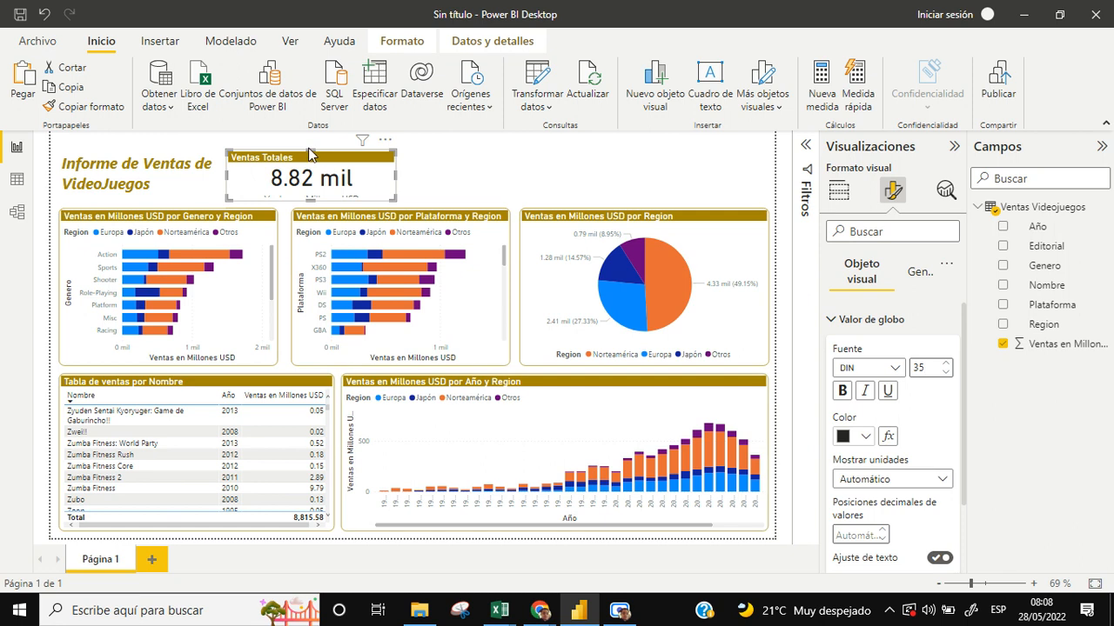
- Stretch the Ventas Totales card upward and raise the report title text box to align with the card's top edge
left_click_drag(311, 150, 309, 142)
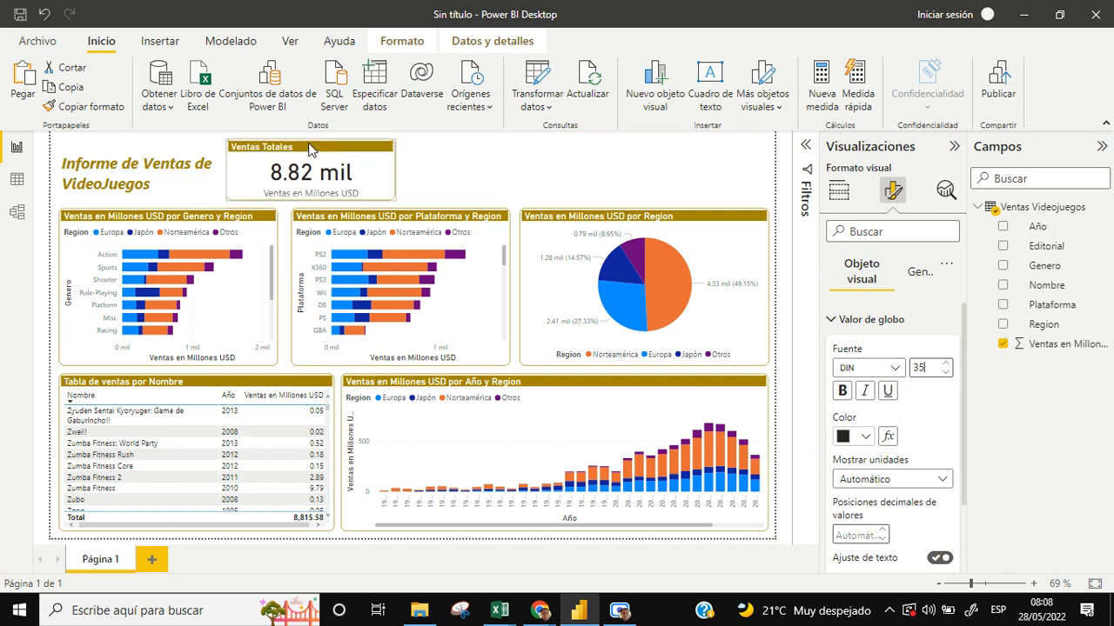
left_click(470, 171)
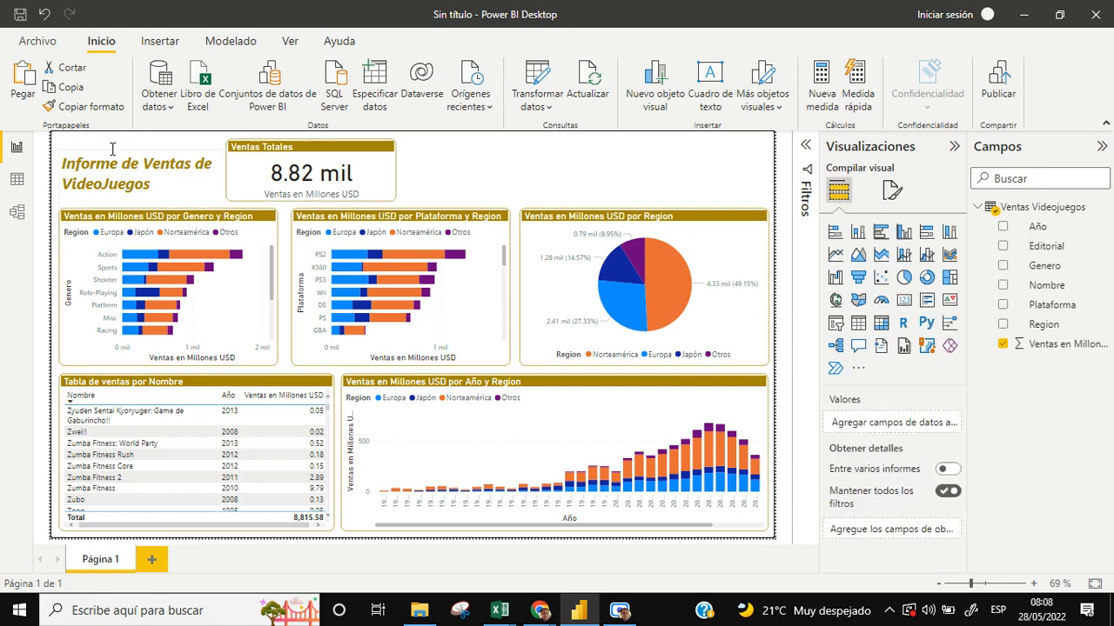
left_click(187, 176)
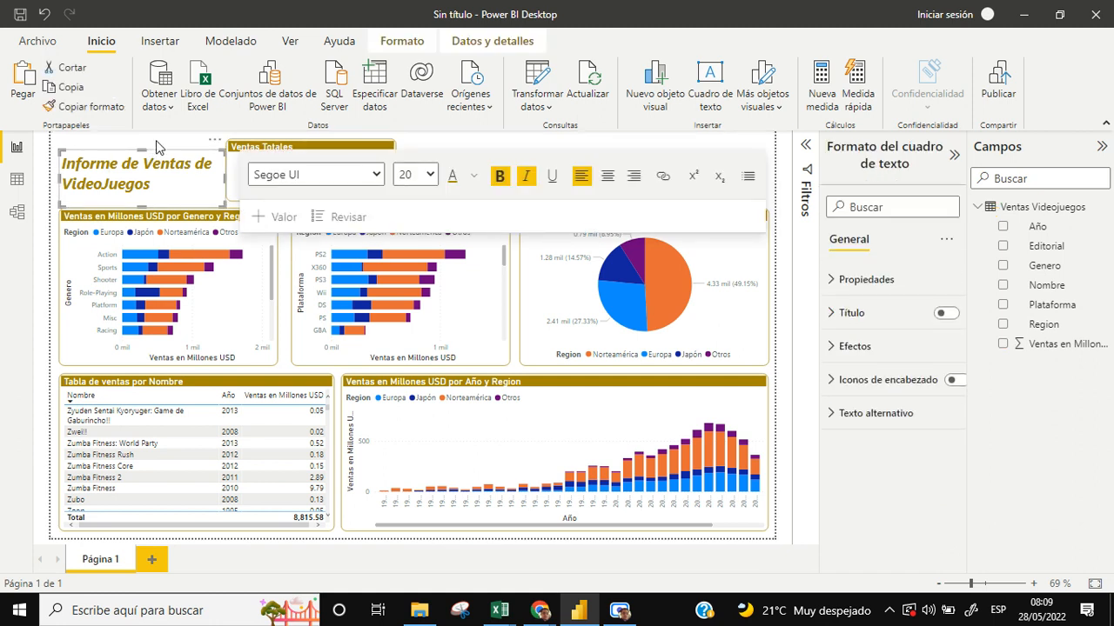
left_click(156, 146)
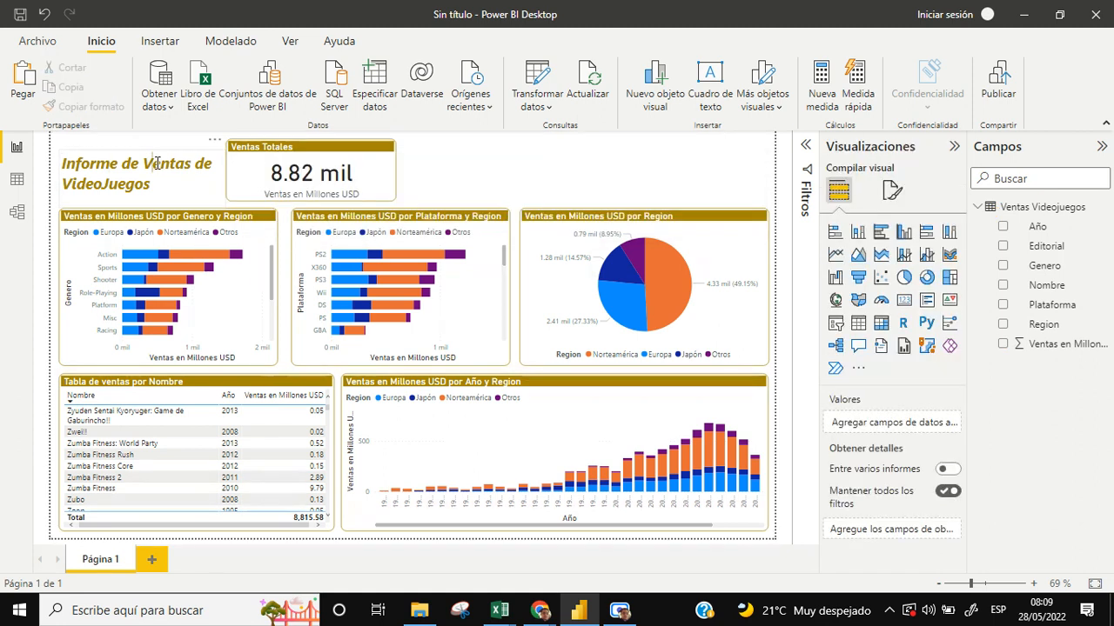
left_click_drag(158, 150, 161, 141)
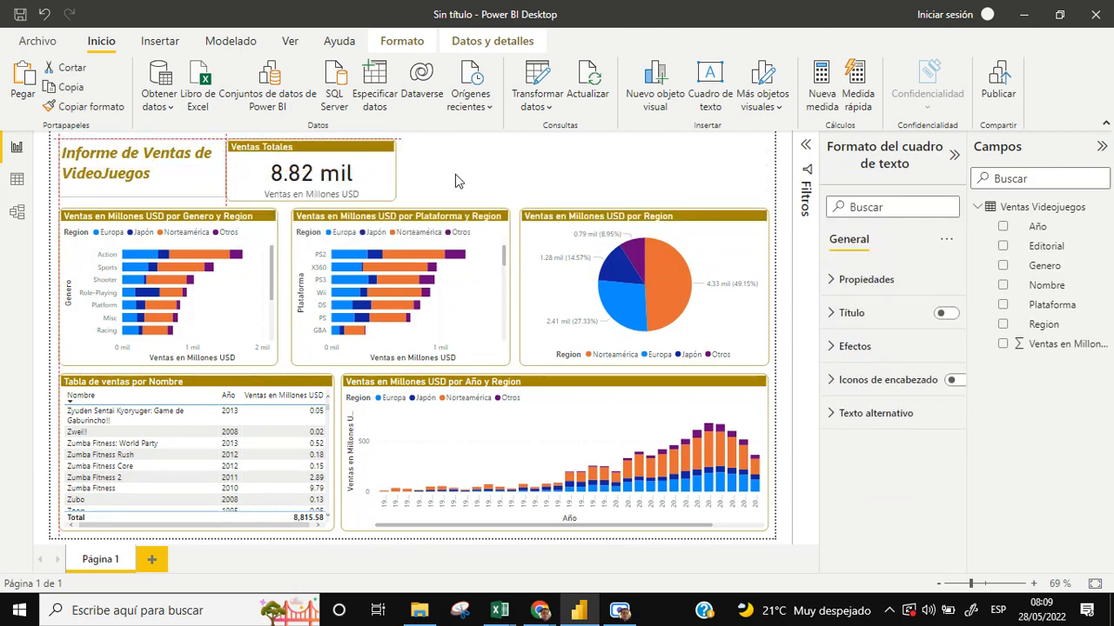
left_click(44, 226)
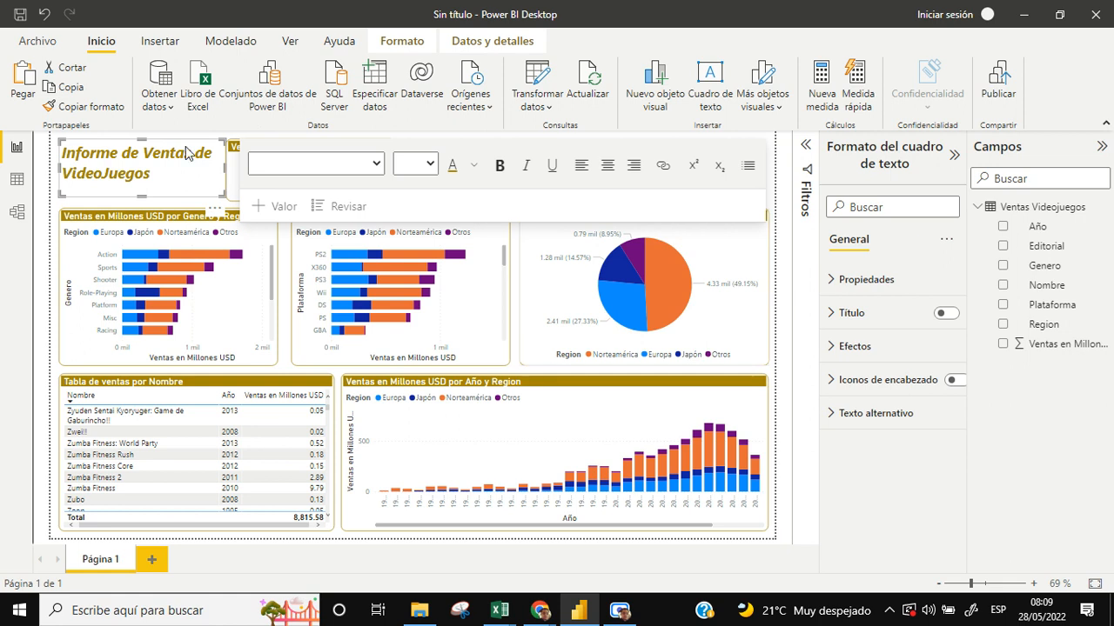
left_click(236, 171)
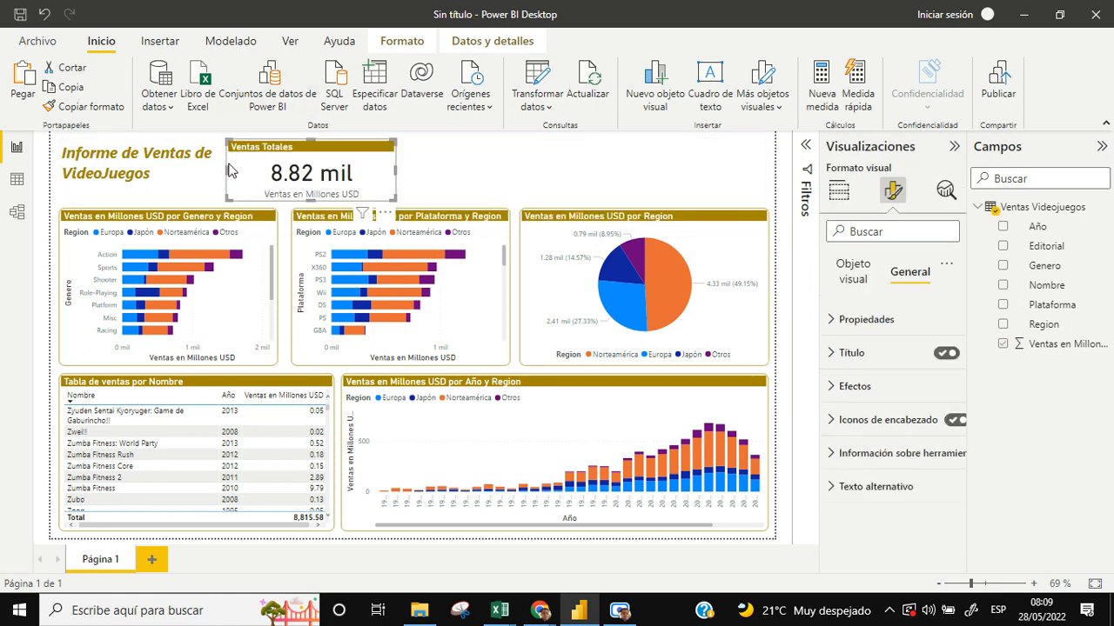
- Add a slicer to the page and shrink it to fit beside the Ventas Totales card, above the charts
left_click(494, 167)
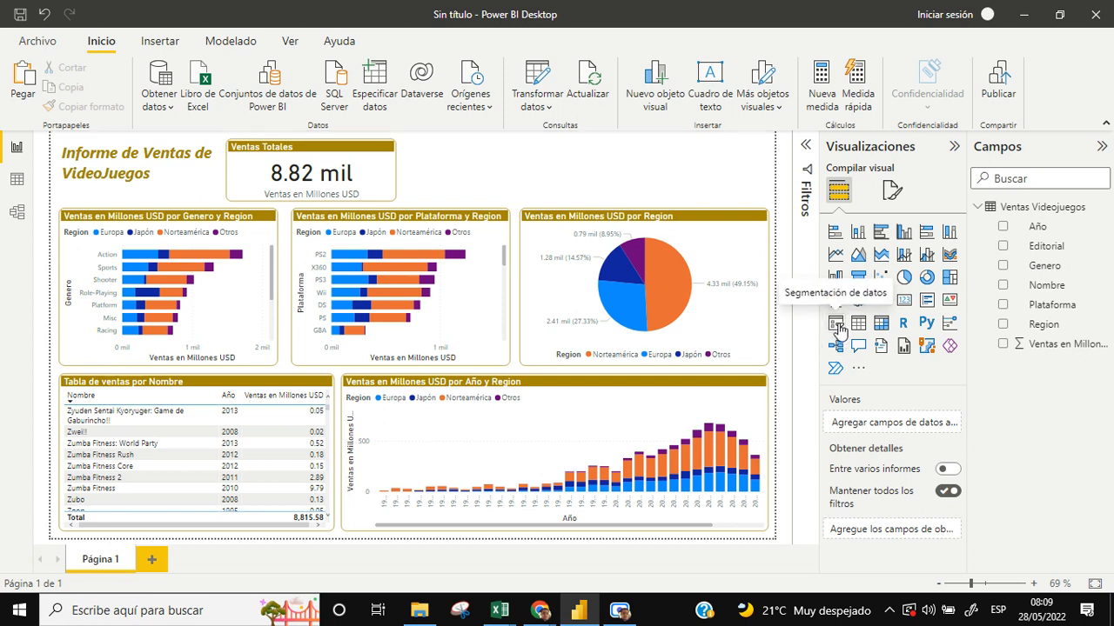
left_click(837, 327)
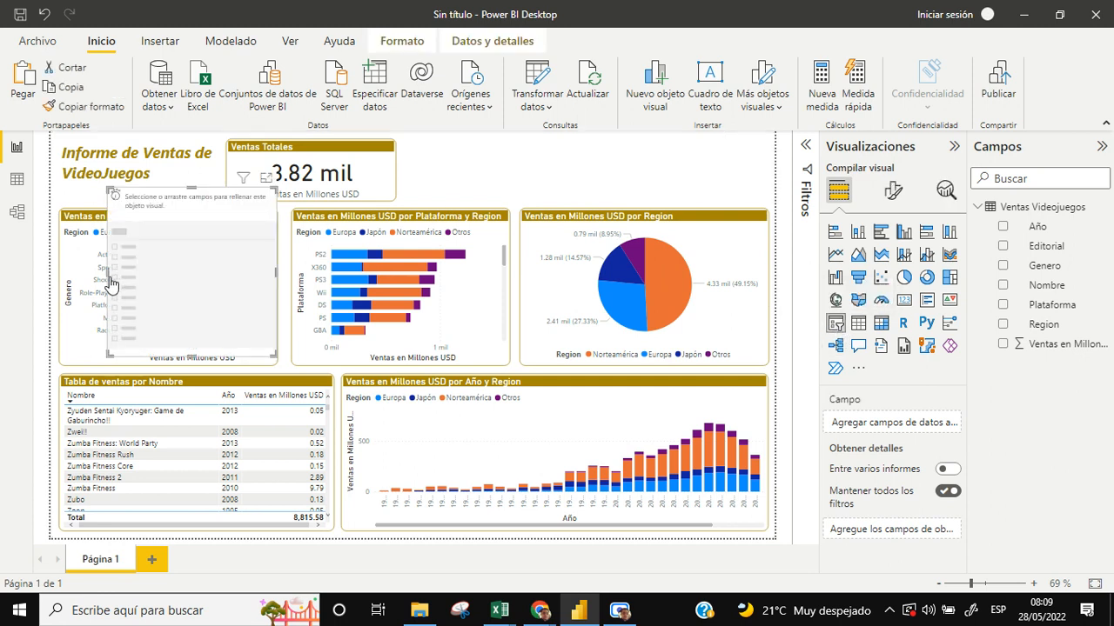
left_click_drag(182, 213, 478, 184)
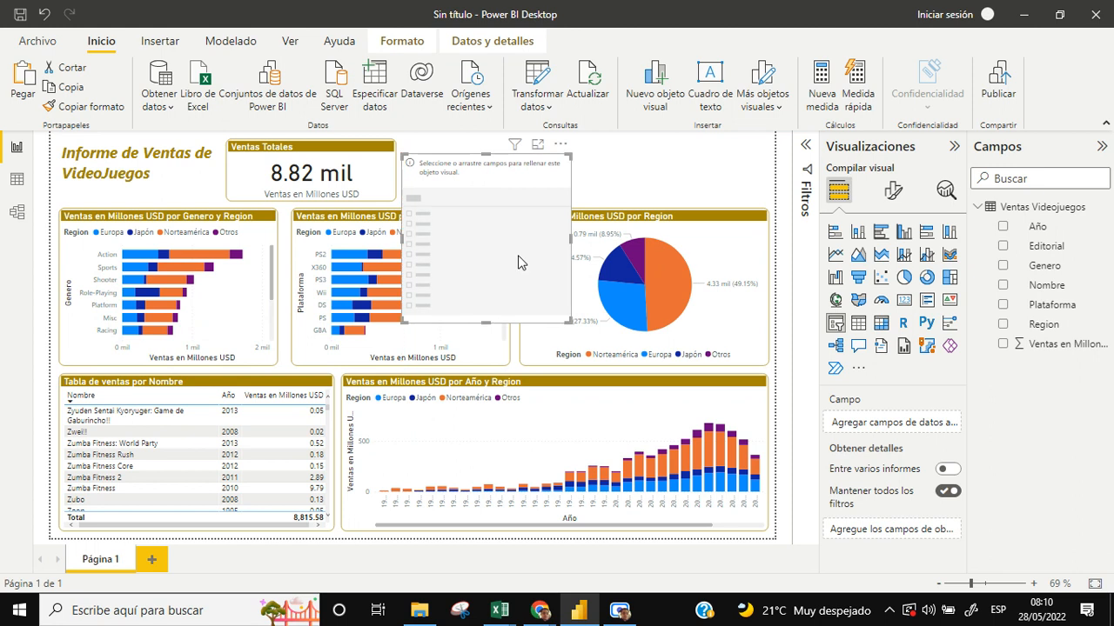
left_click_drag(480, 324, 473, 202)
left_click_drag(571, 183, 520, 187)
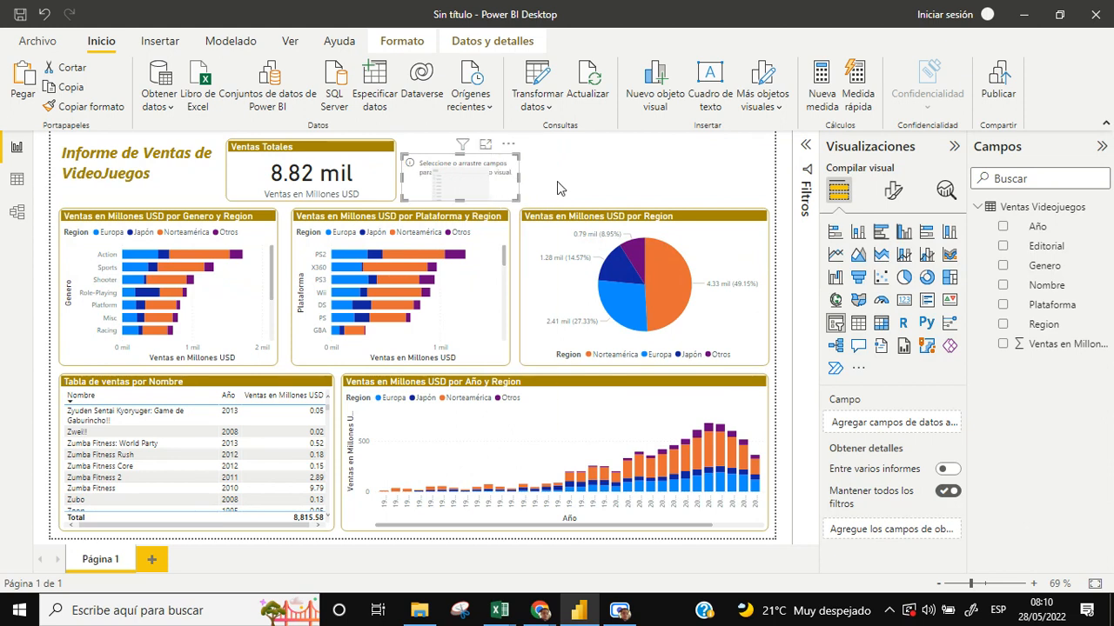
left_click(559, 186)
left_click(501, 198)
left_click_drag(520, 185, 493, 188)
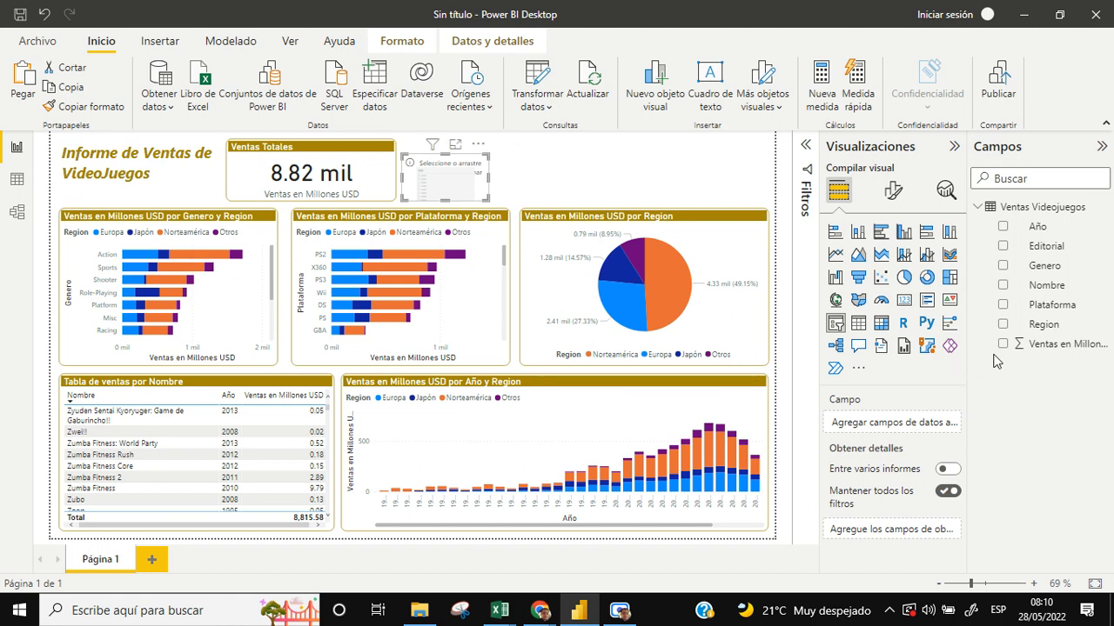
- Assign the Año field to the new slicer and display it as a dropdown (Menú desplegable)
left_click(1003, 227)
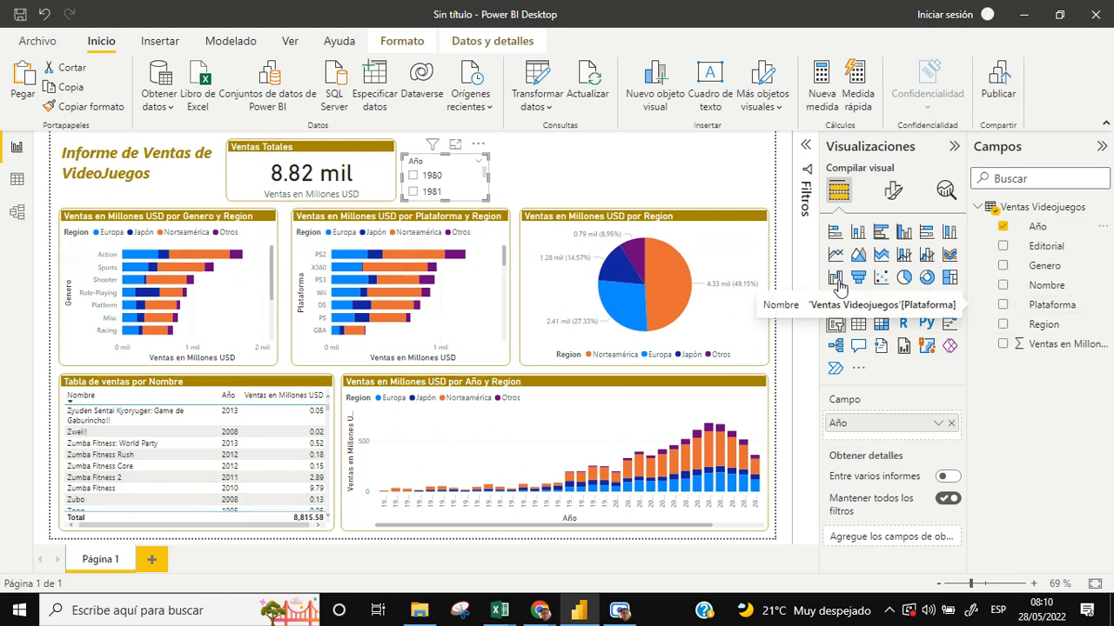
left_click(479, 166)
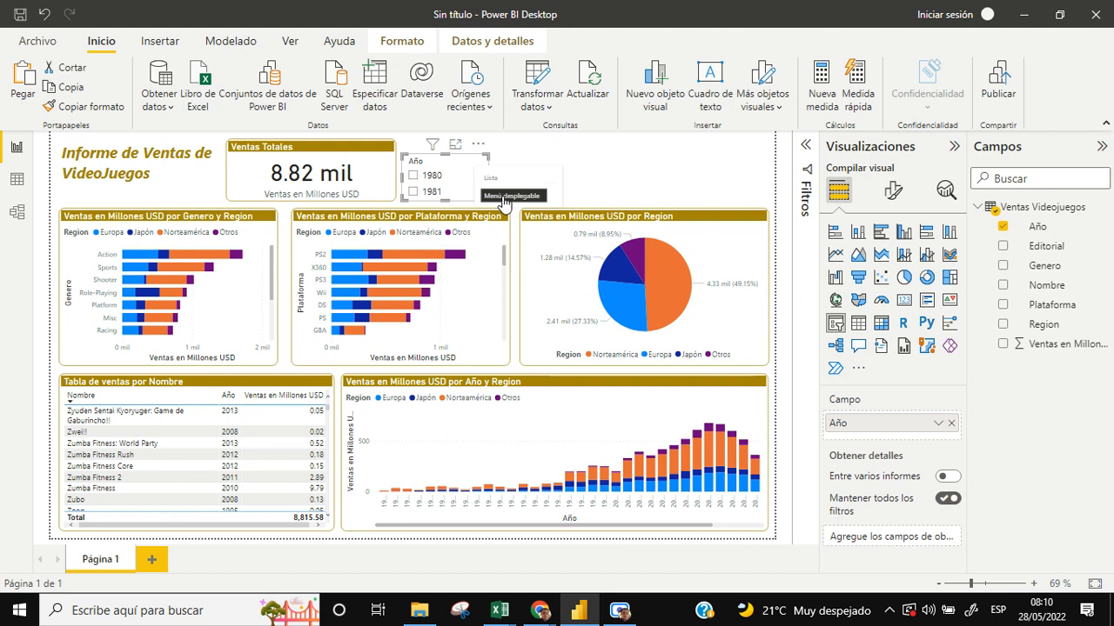
left_click(506, 199)
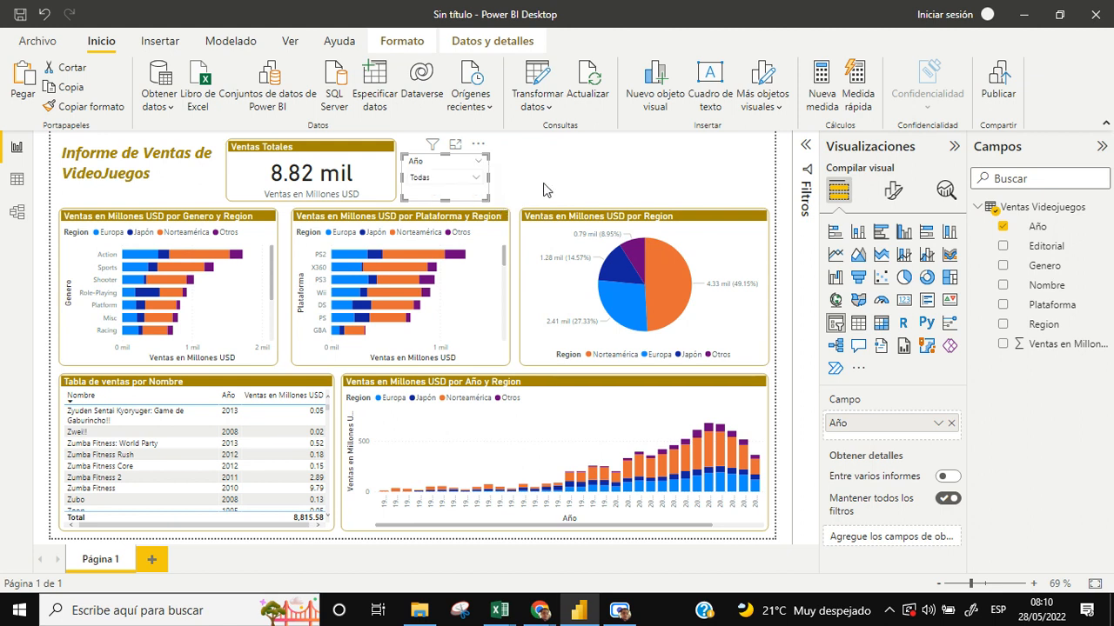
left_click(543, 190)
- Browse the years in the Año slicer's dropdown and review its list and dropdown display options
left_click(476, 177)
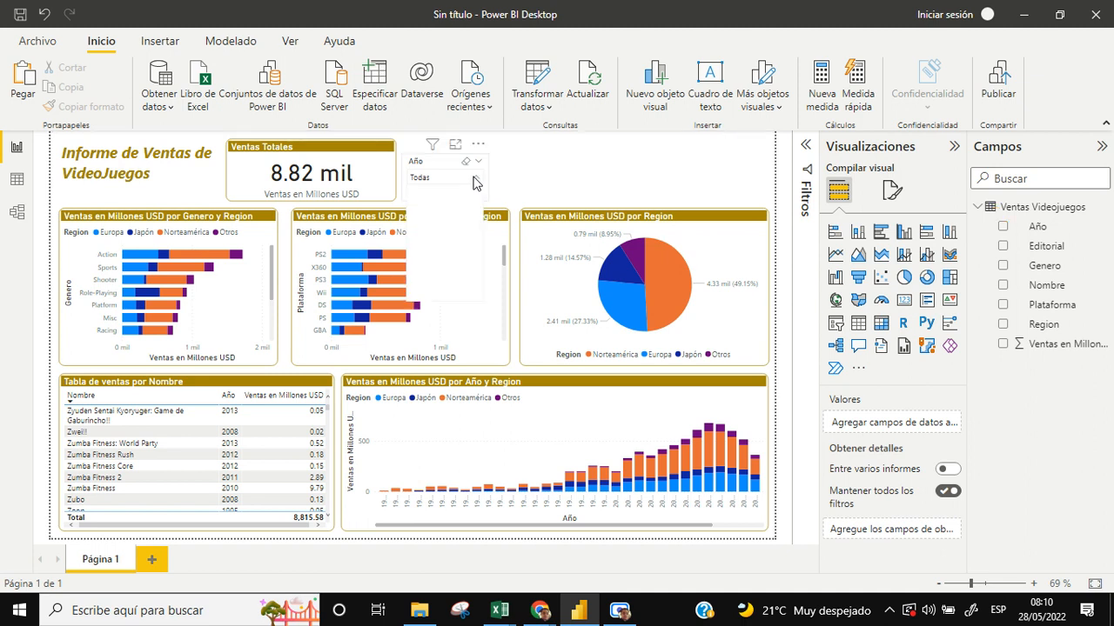
scroll(439, 235, "down", 5)
scroll(439, 241, "down", 4)
scroll(442, 232, "up", 1)
left_click(540, 173)
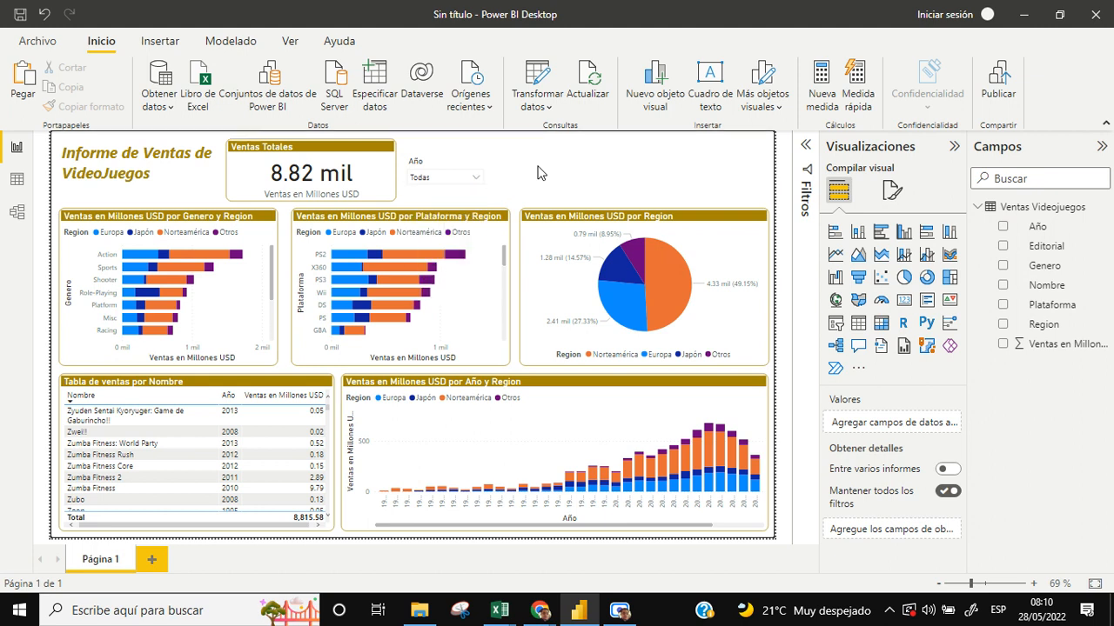
left_click(442, 169)
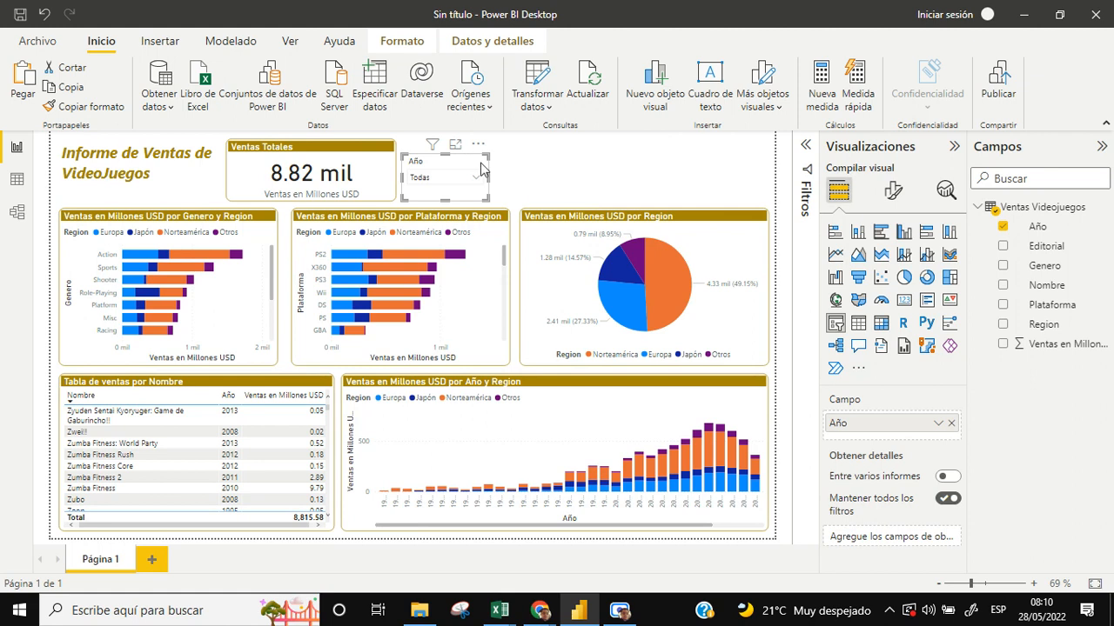
left_click(509, 172)
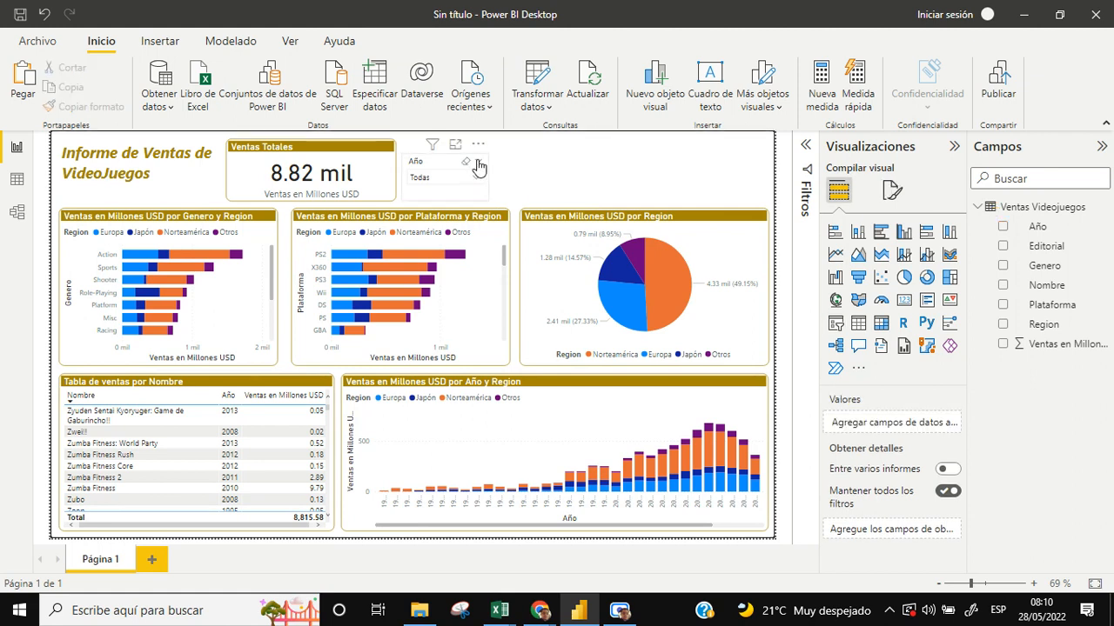
left_click(478, 162)
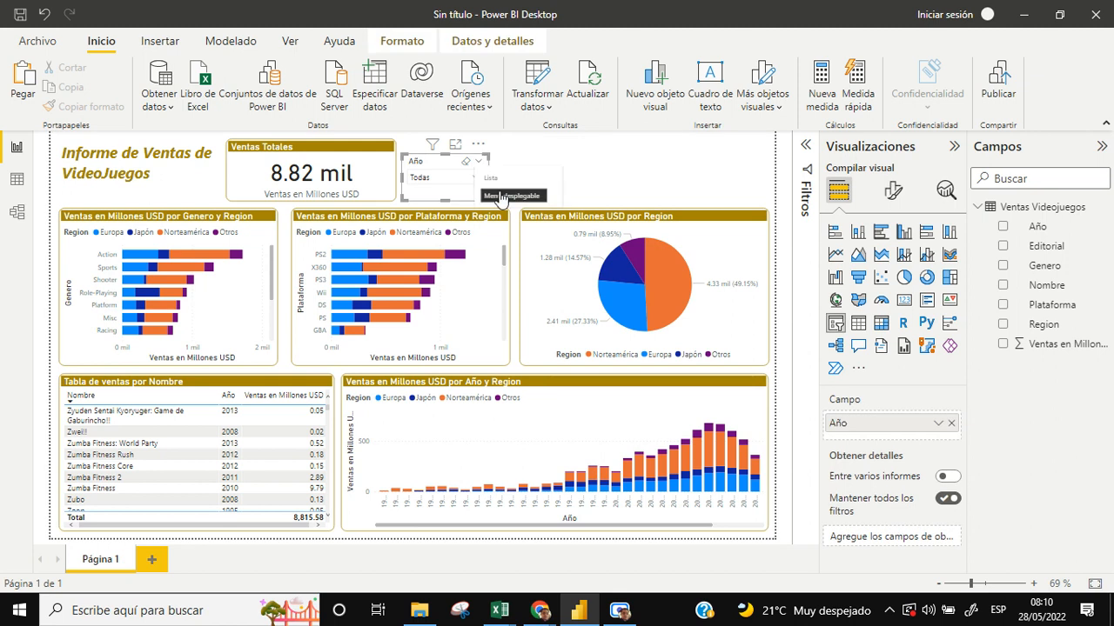
left_click(586, 172)
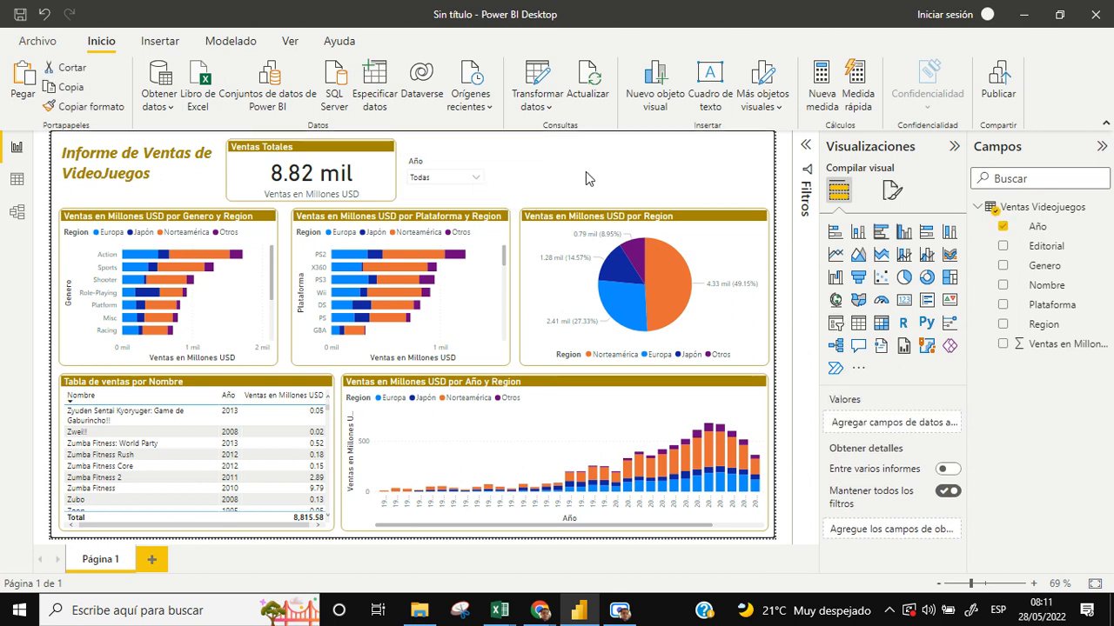
- Turn on the Año slicer's visual border, color it dark gold and set its rounded corners to 10 px
left_click(439, 171)
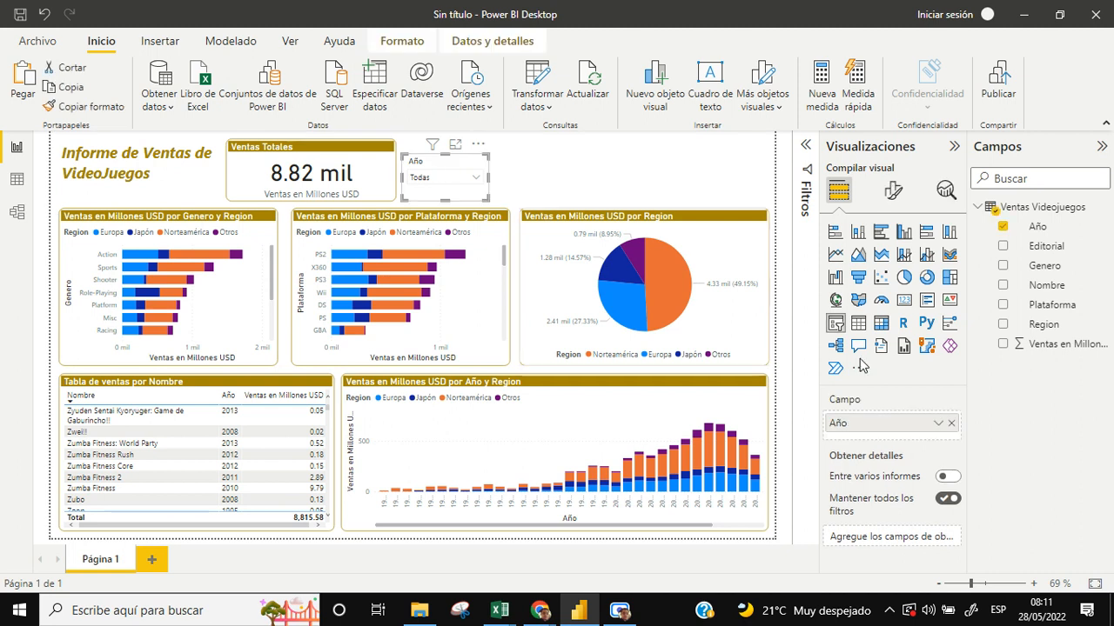
left_click(893, 194)
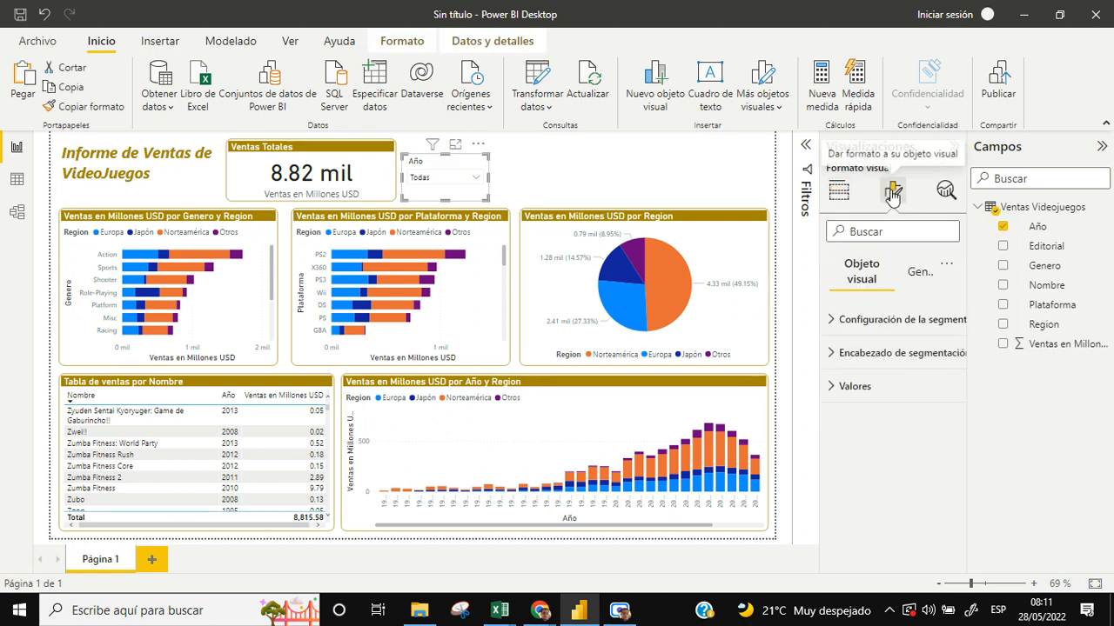
left_click(913, 275)
left_click(829, 387)
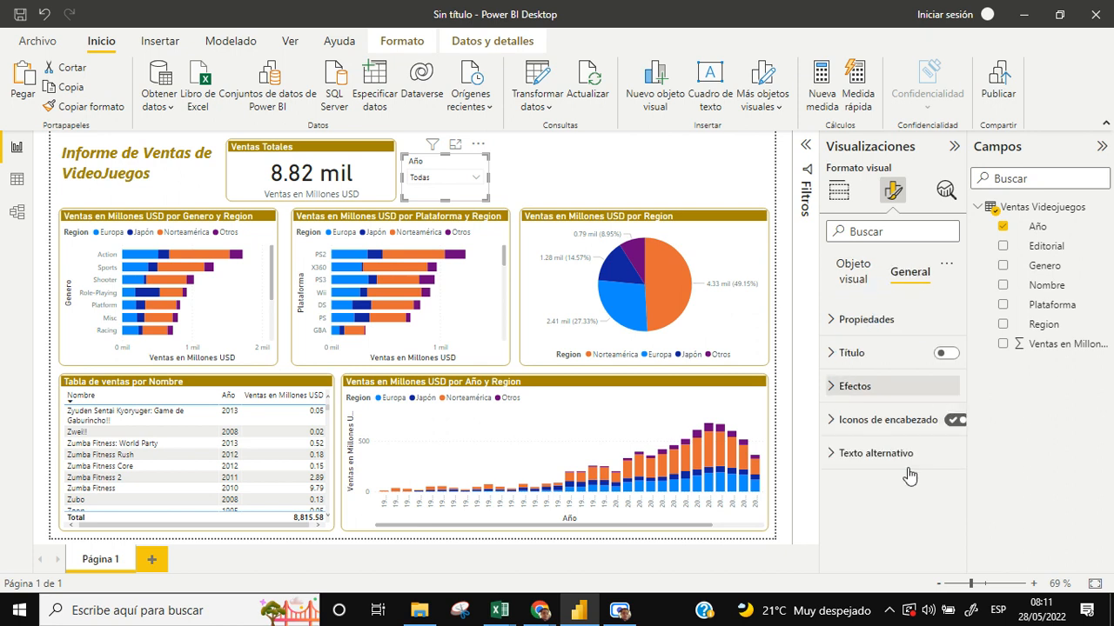
scroll(905, 484, "down", 1)
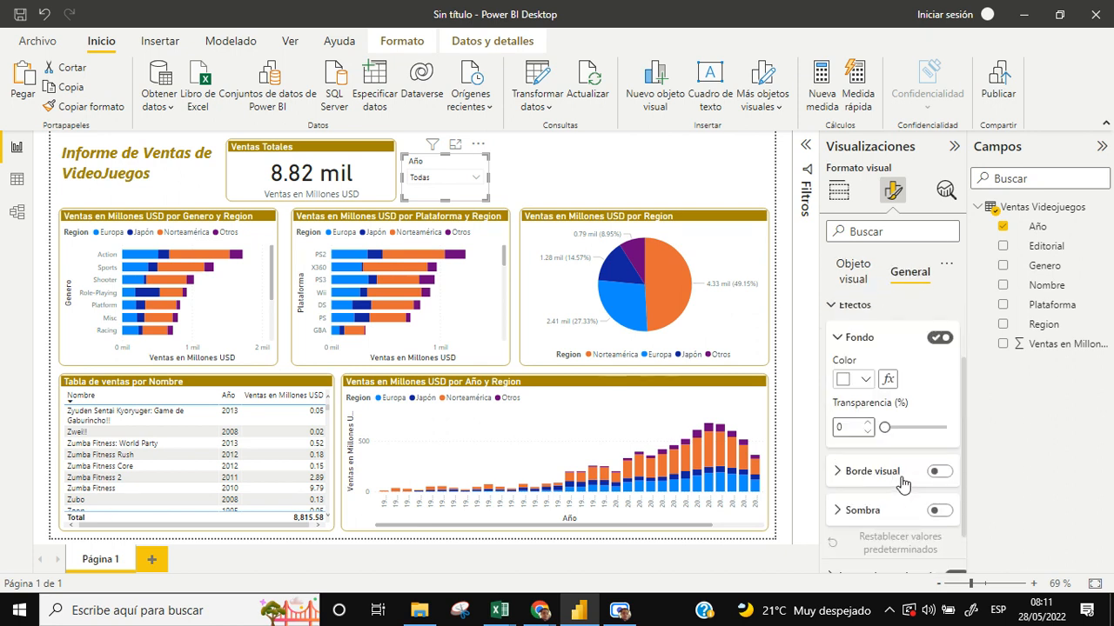
scroll(902, 484, "down", 1)
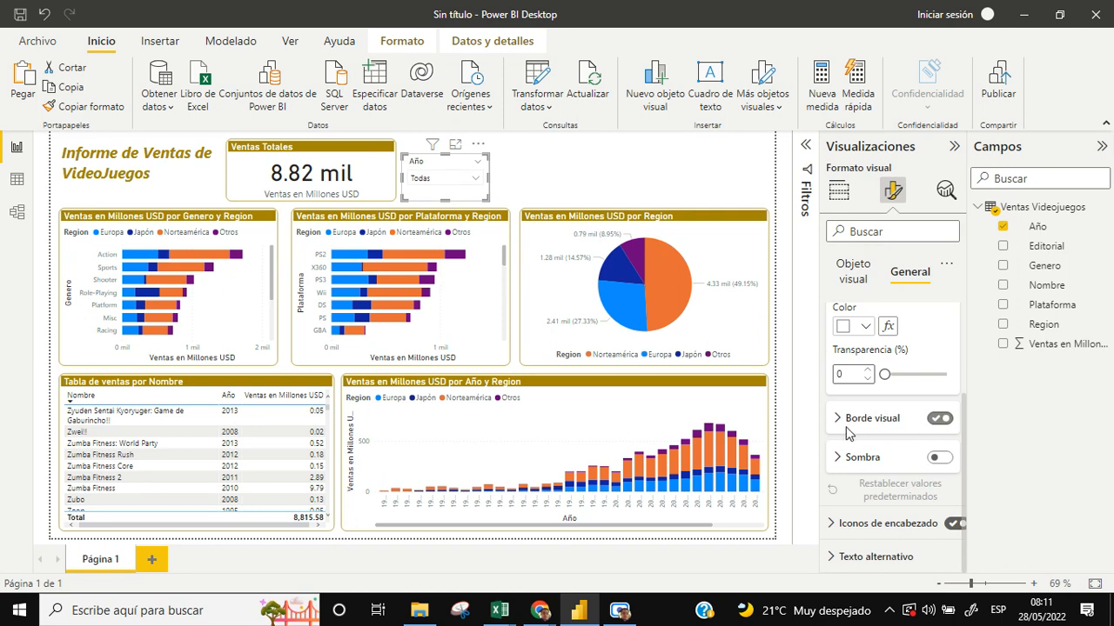
left_click(838, 419)
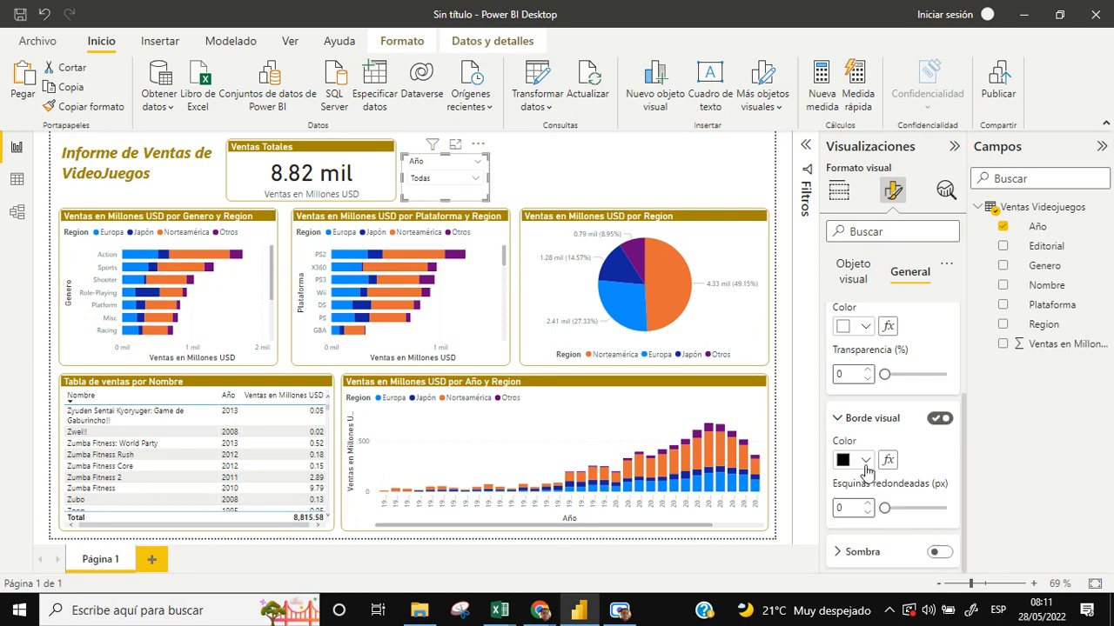
left_click(865, 462)
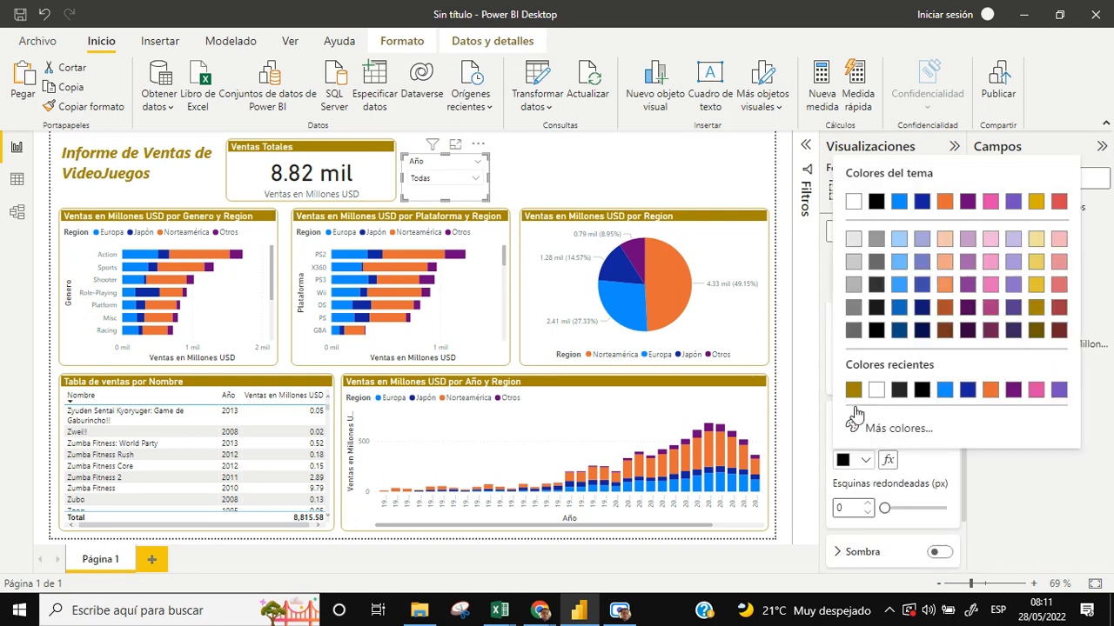
left_click(839, 508)
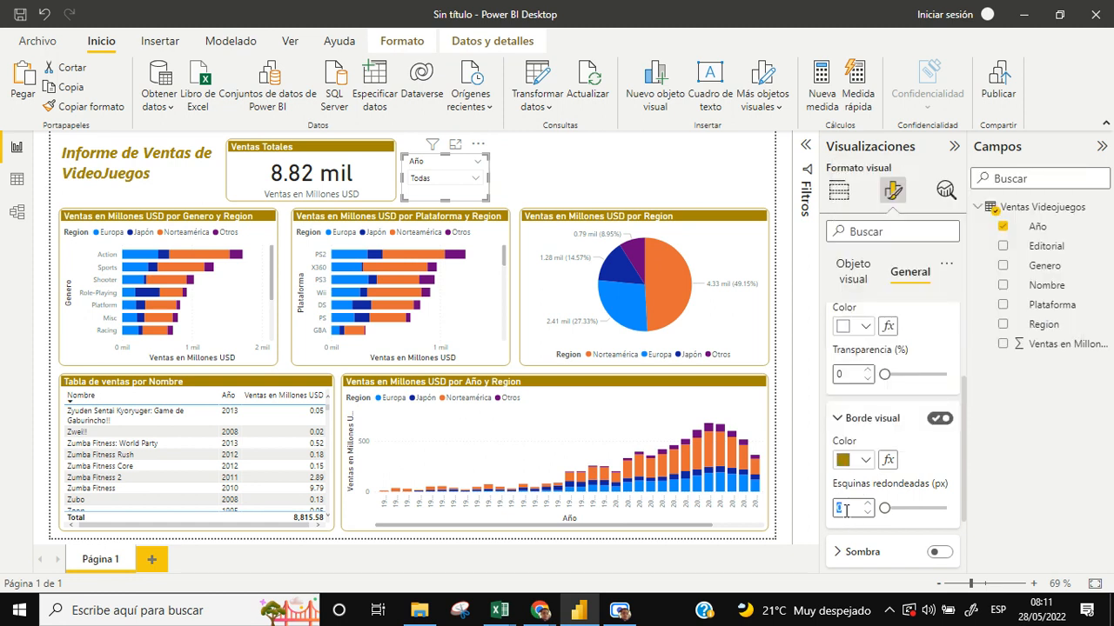
type("10")
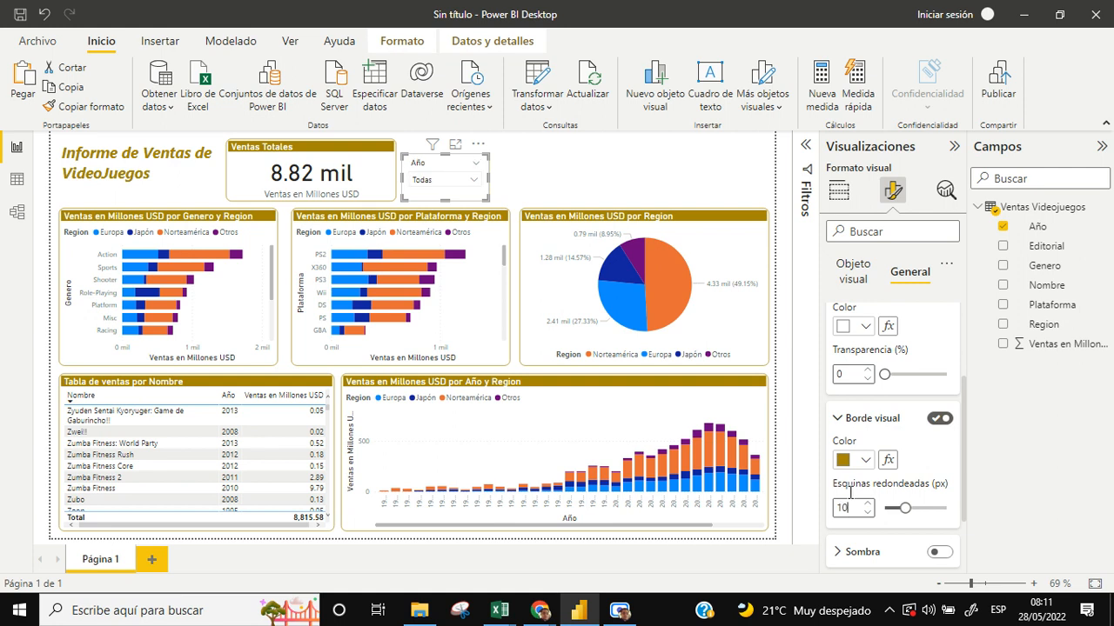
left_click(534, 186)
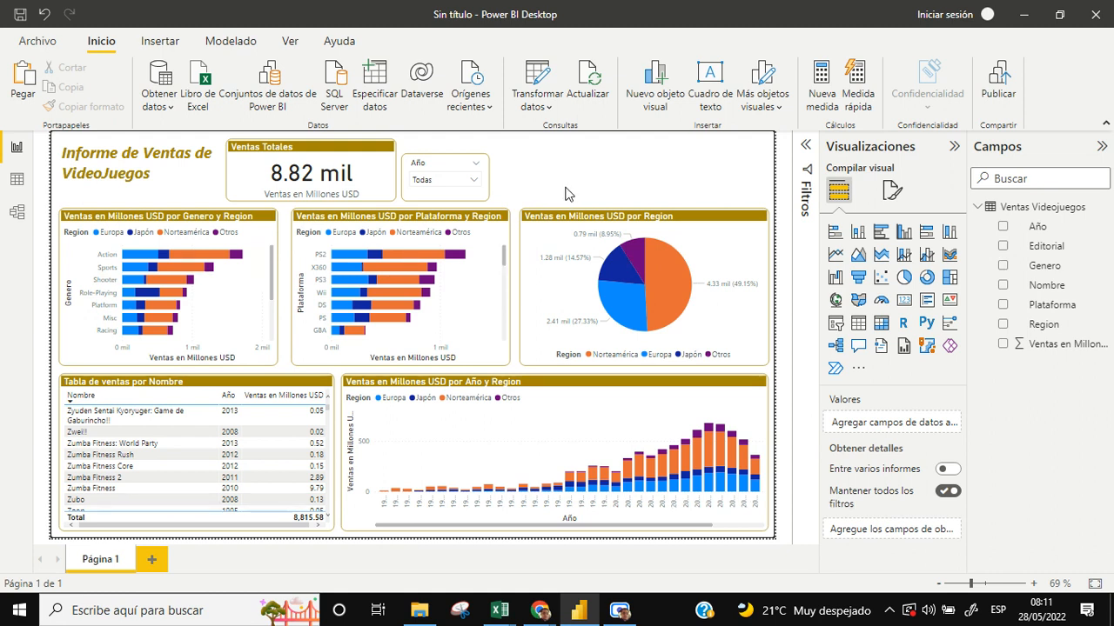
- Duplicate the Año slicer and place the copy to the right of the original
left_click(440, 170)
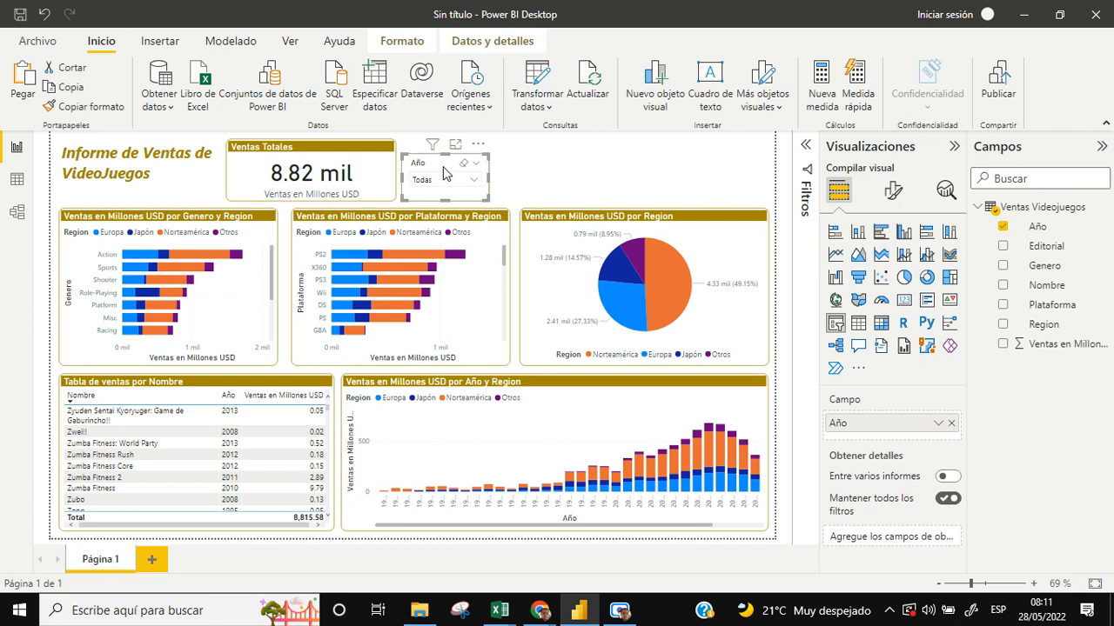
left_click_drag(441, 177, 446, 183)
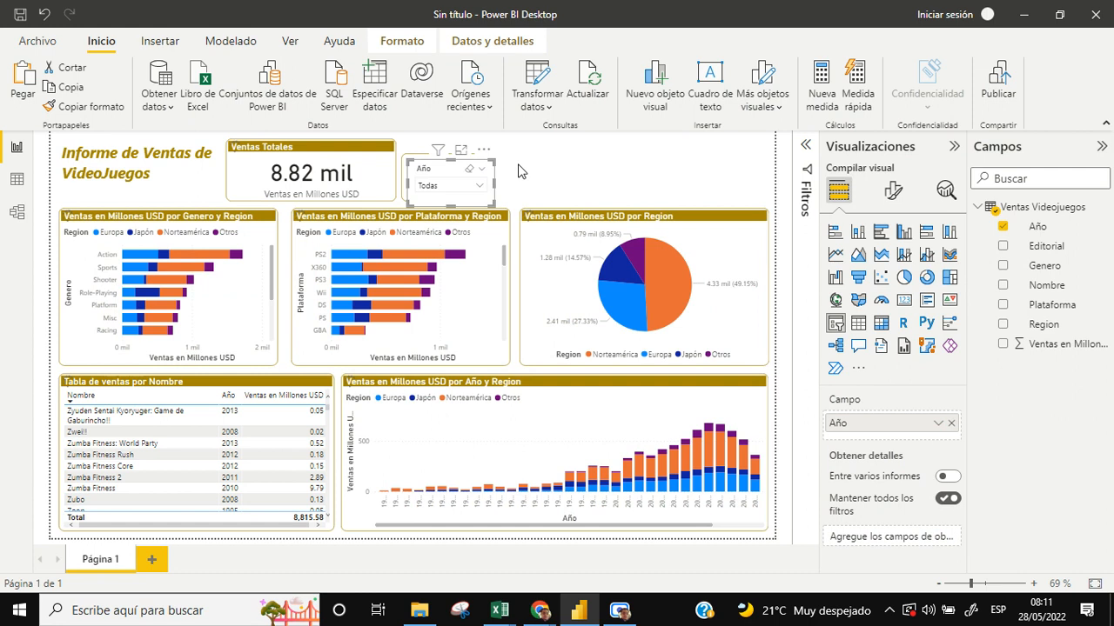
key("ctrl+v")
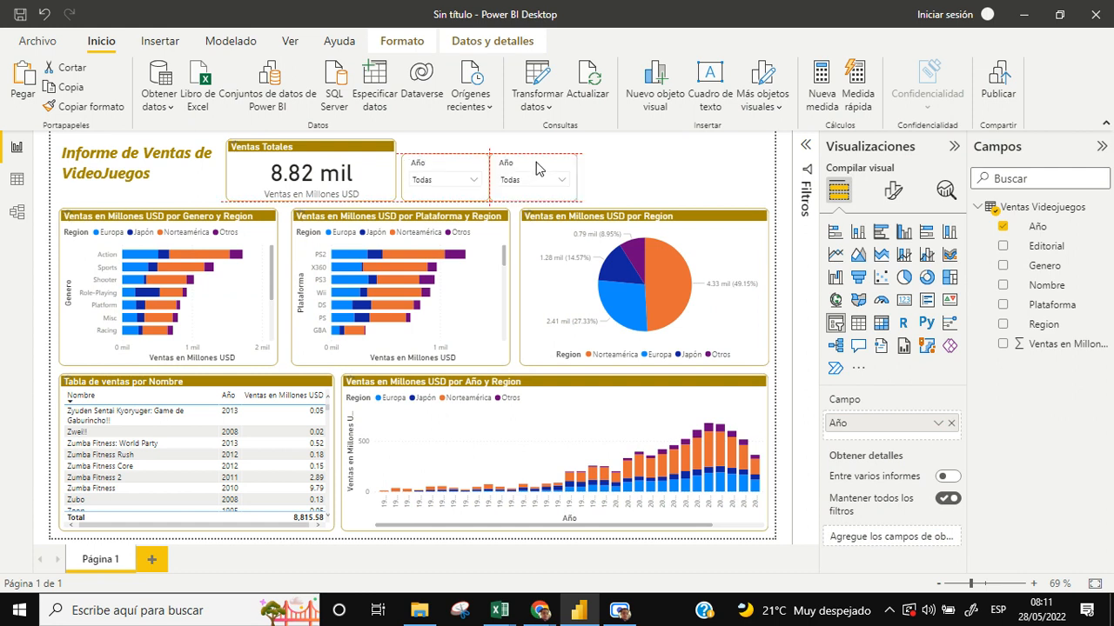
left_click(623, 173)
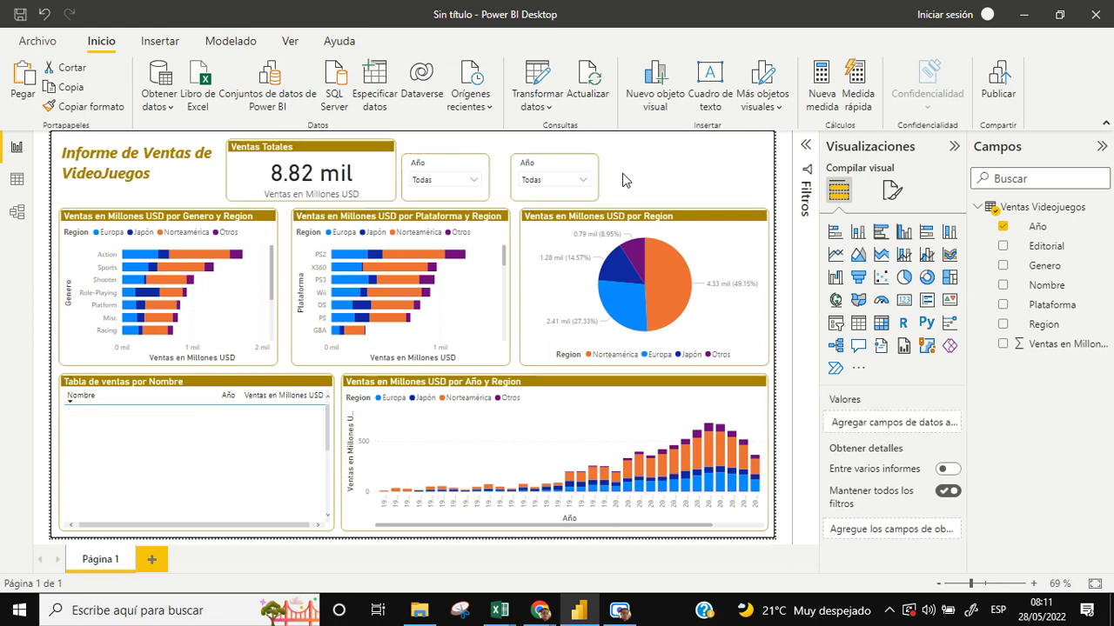
- Set the second Año slicer flush against the first and add a third copy directly beside it in the same row
mouse_move(570, 169)
left_mouse_down()
mouse_move(535, 171)
mouse_move(577, 171)
left_mouse_up()
left_click(608, 172)
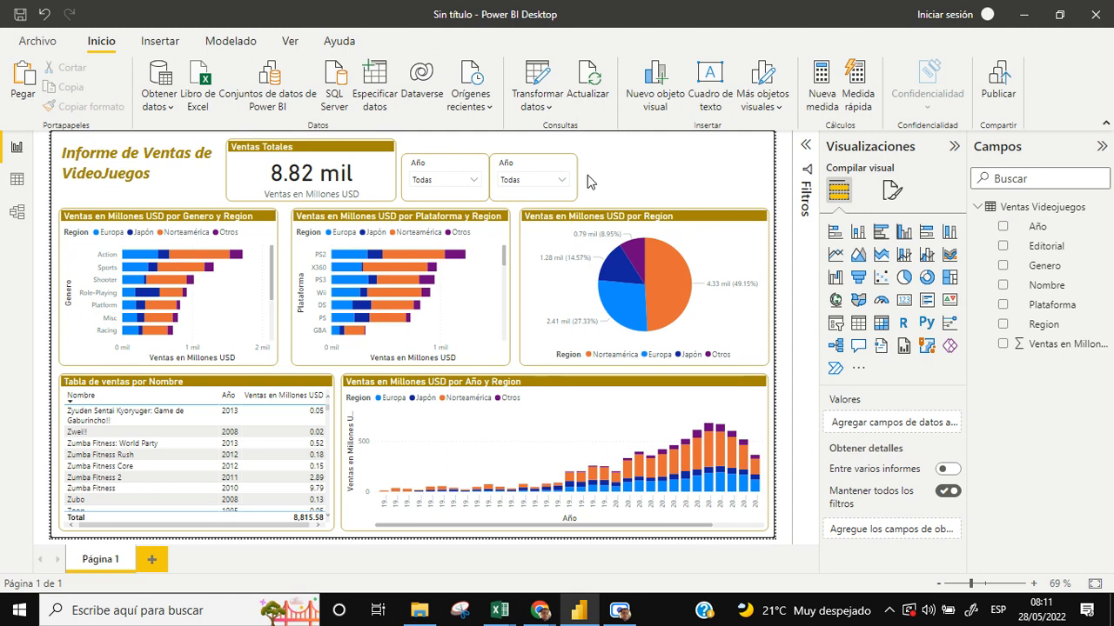
key("ctrl+v")
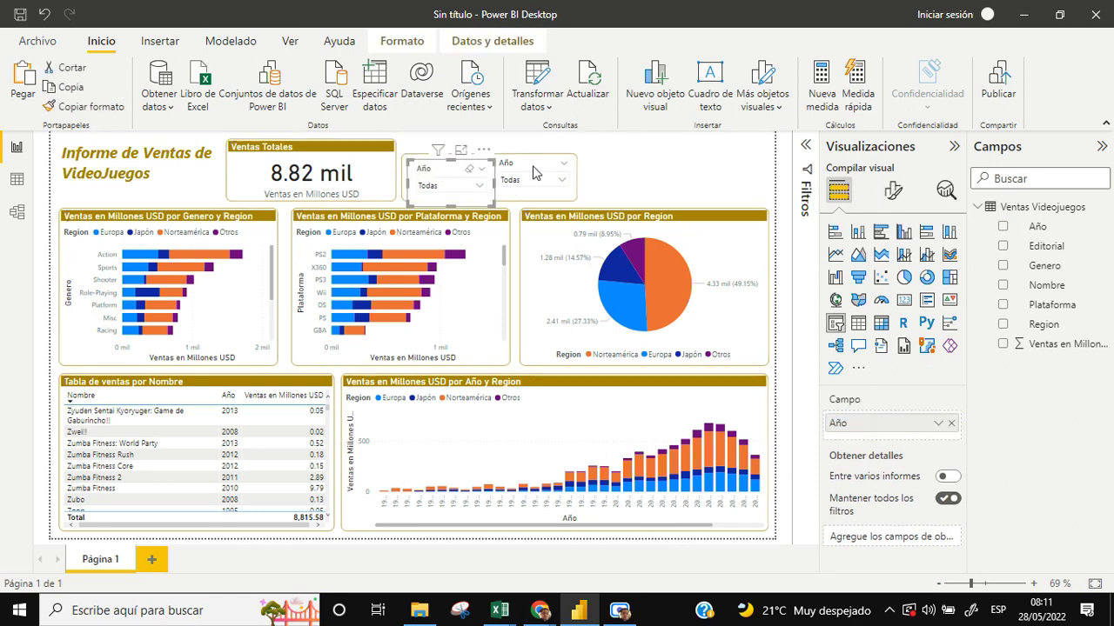
left_click_drag(463, 178, 616, 169)
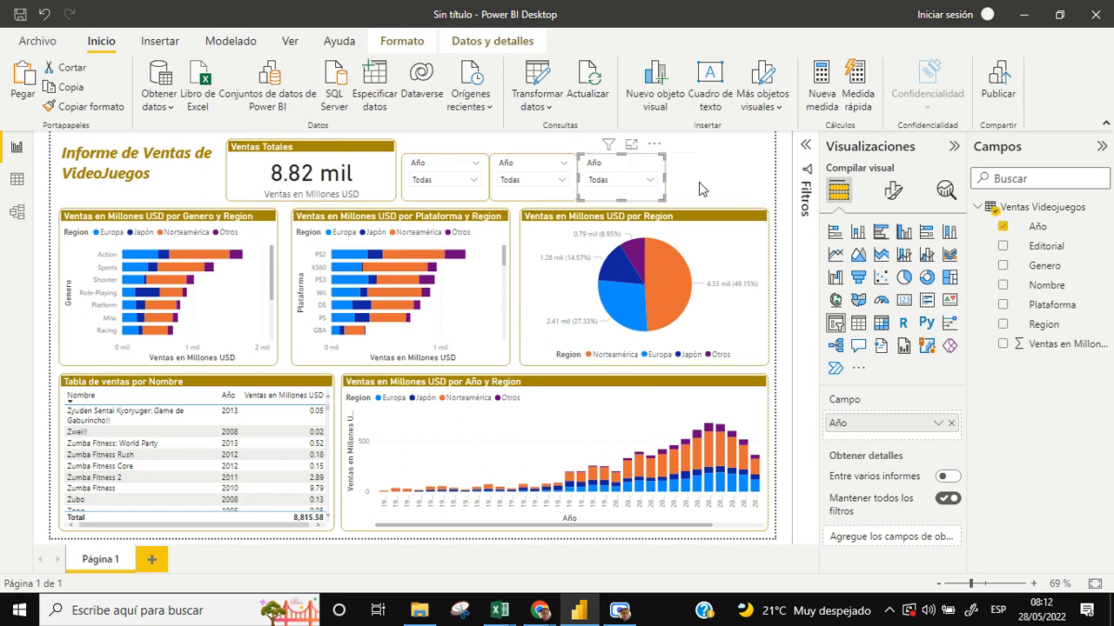
left_click(702, 189)
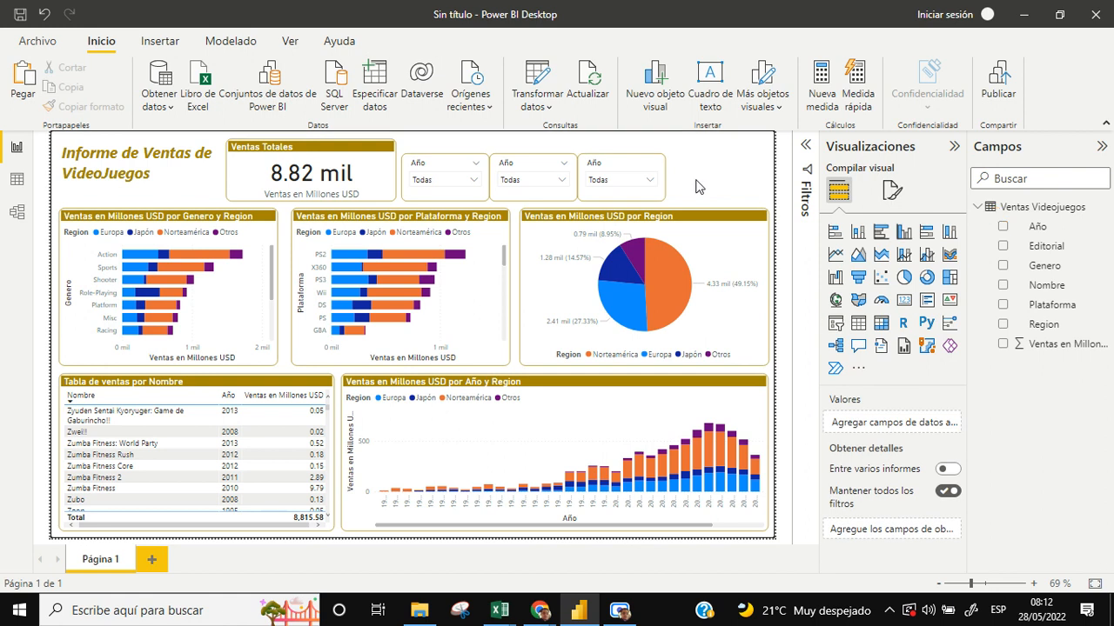
- Paste a fourth Año slicer and align it at the end of the row with the pie chart's right edge
left_click(418, 179)
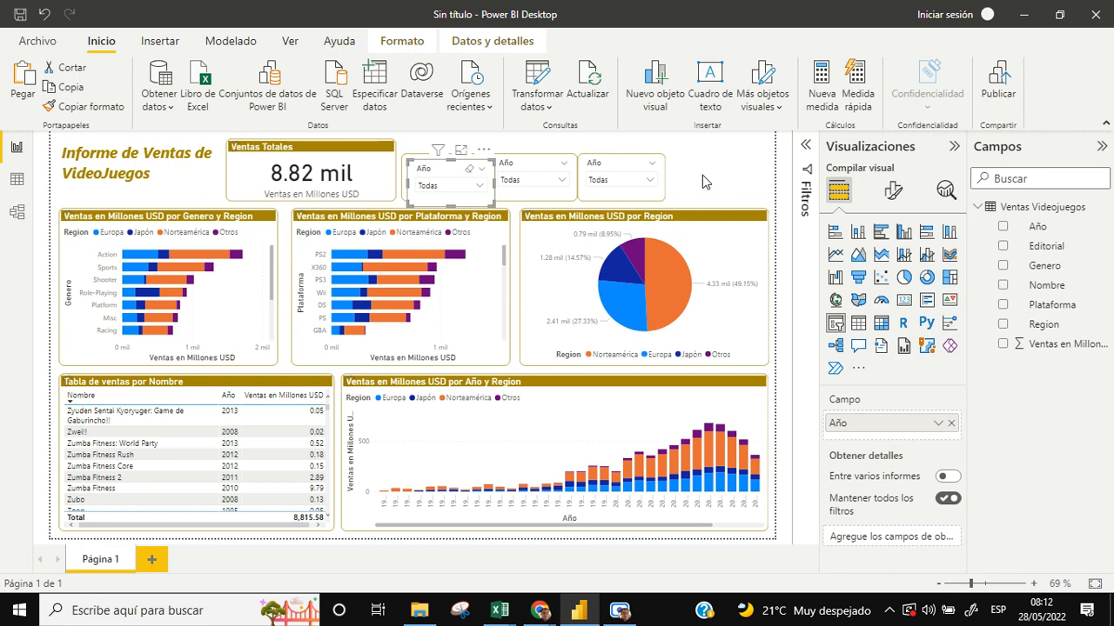
key("ctrl+v")
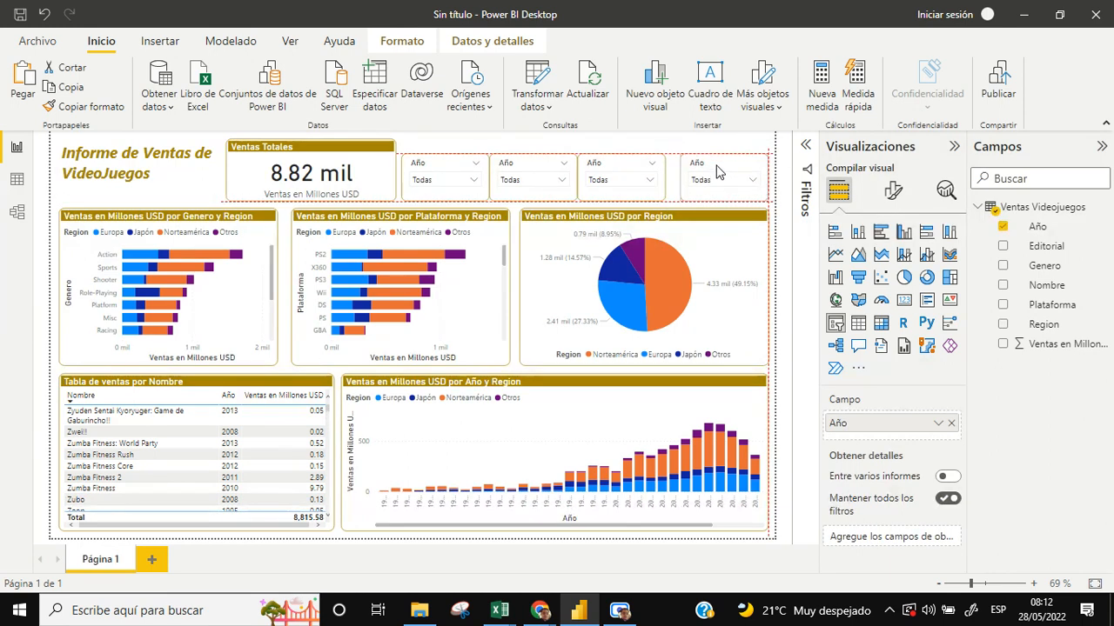
left_click_drag(691, 173, 691, 172)
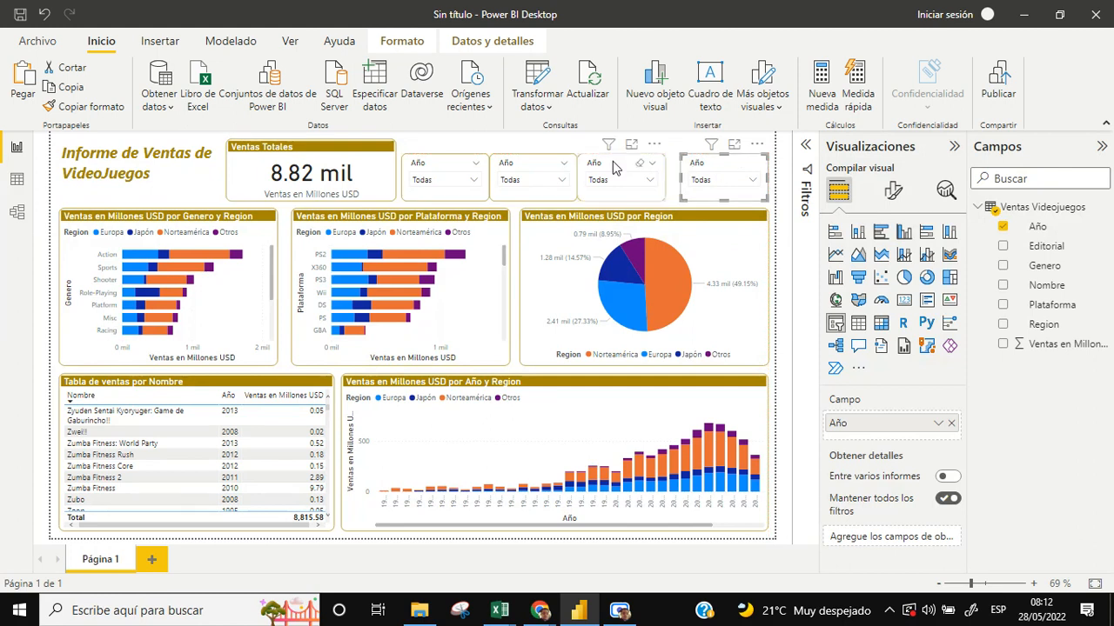
- Nudge the third and second slicers to the right so that the four slicers are evenly spaced
left_click(630, 209)
key("Right")
key("Right")
key("Right")
key("Right")
key("Right")
key("Right")
key("Right")
key("Right")
key("Right")
key("Right")
key("Right")
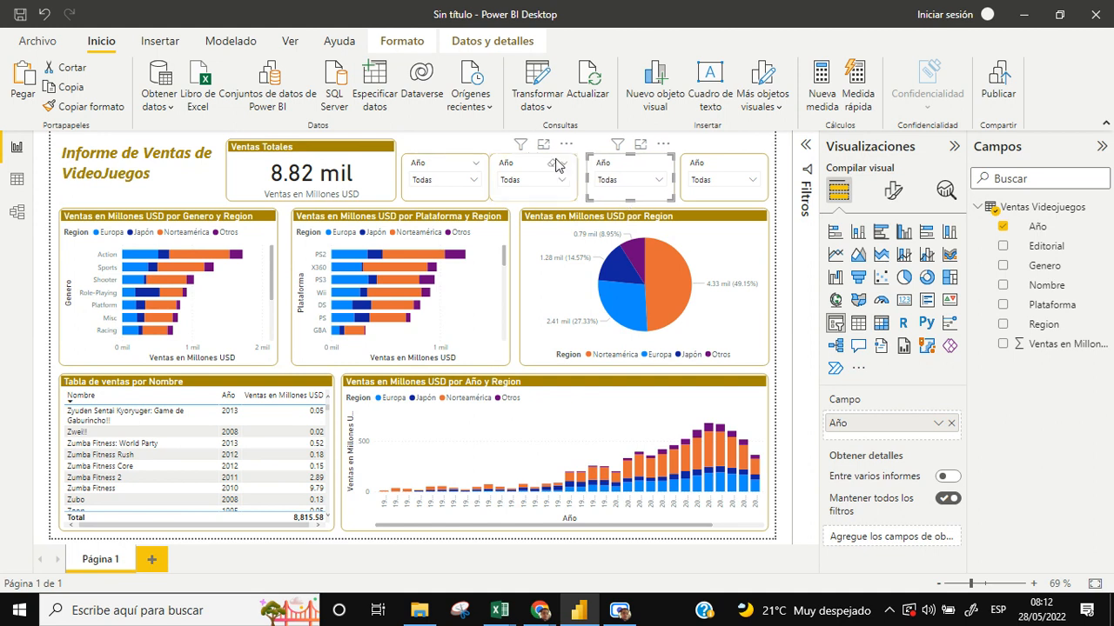
left_click(533, 168)
key("Right")
key("Right")
key("Right")
key("Right")
key("Right")
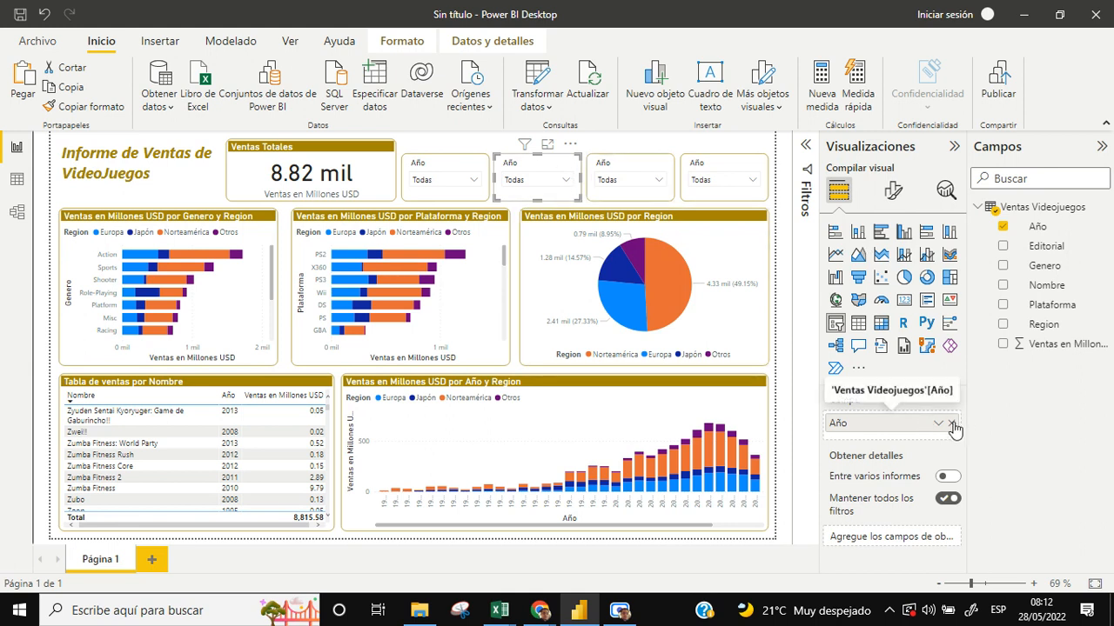
- Replace the Año field with Region in the second slicer and with Genero in the third slicer
left_click(950, 424)
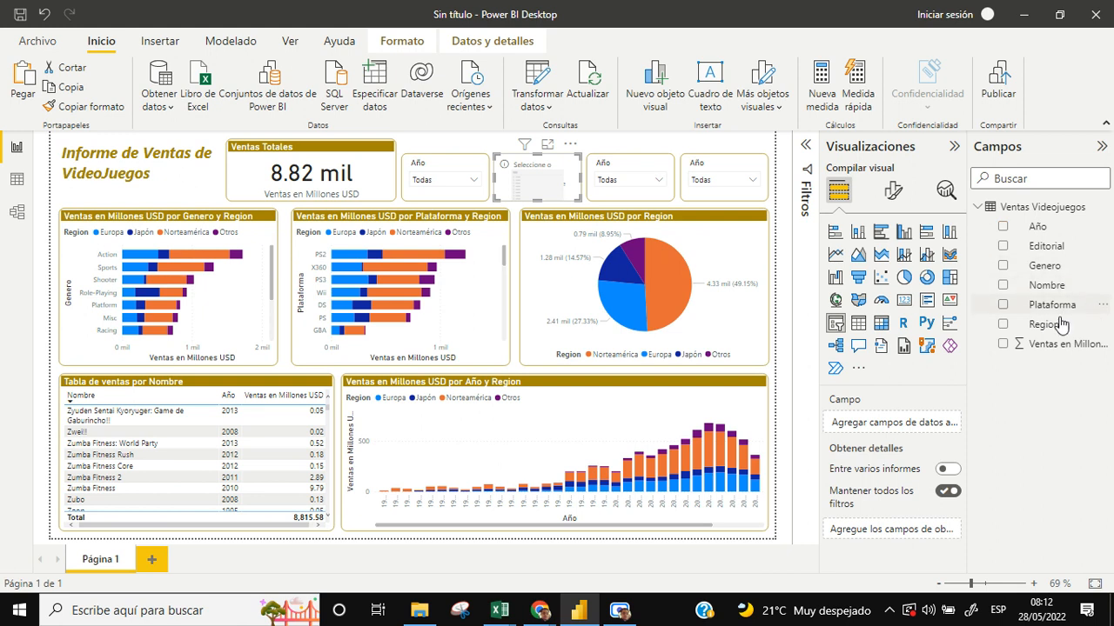
left_click(1004, 324)
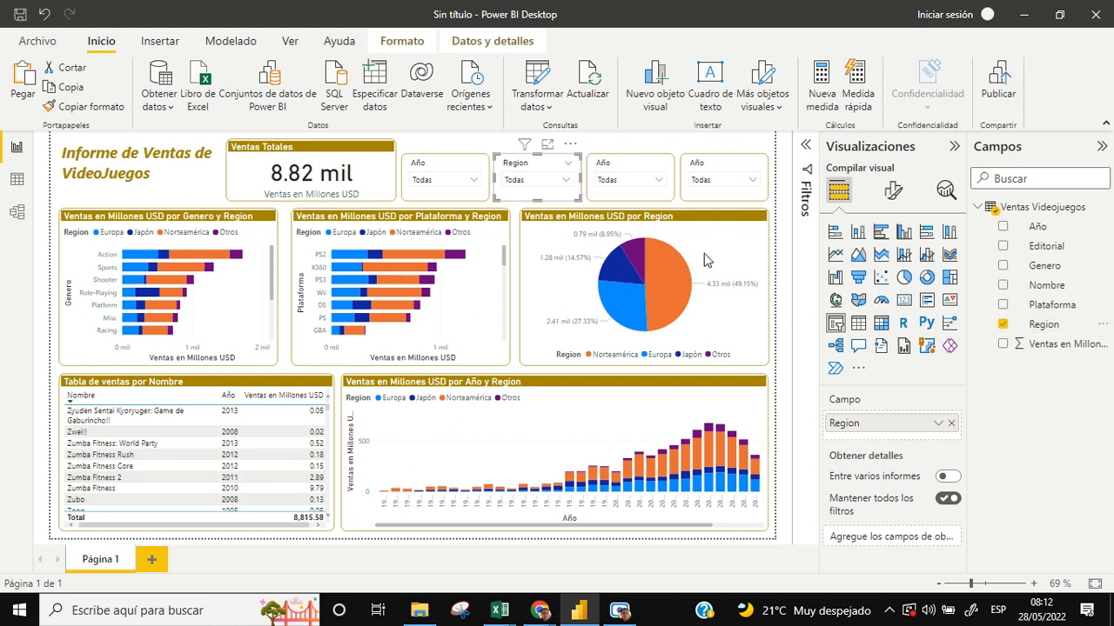
left_click(636, 168)
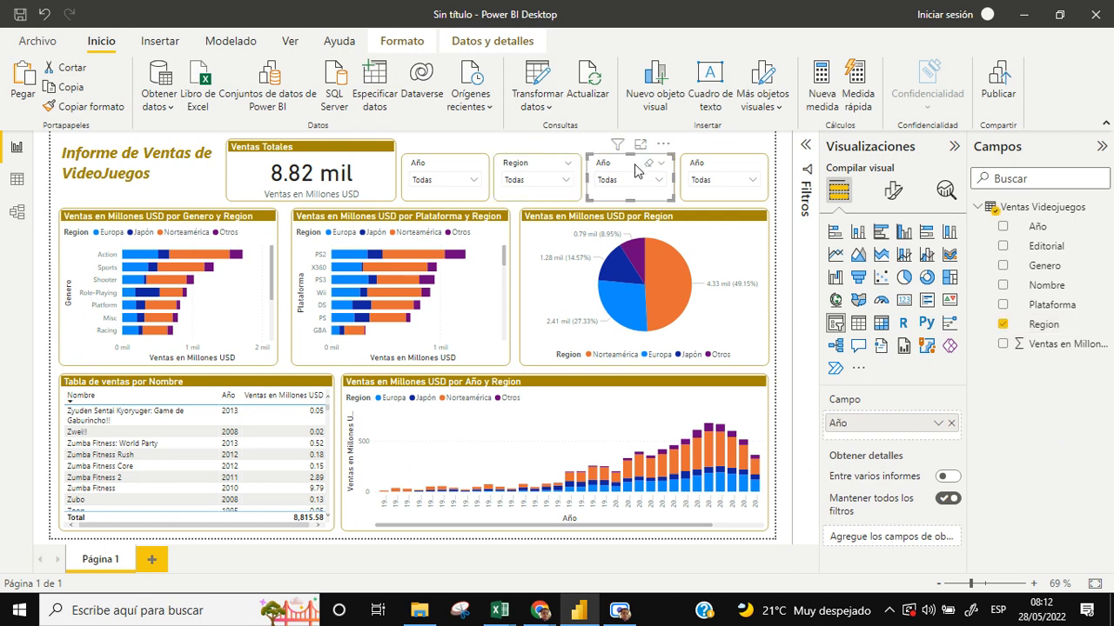
left_click(950, 425)
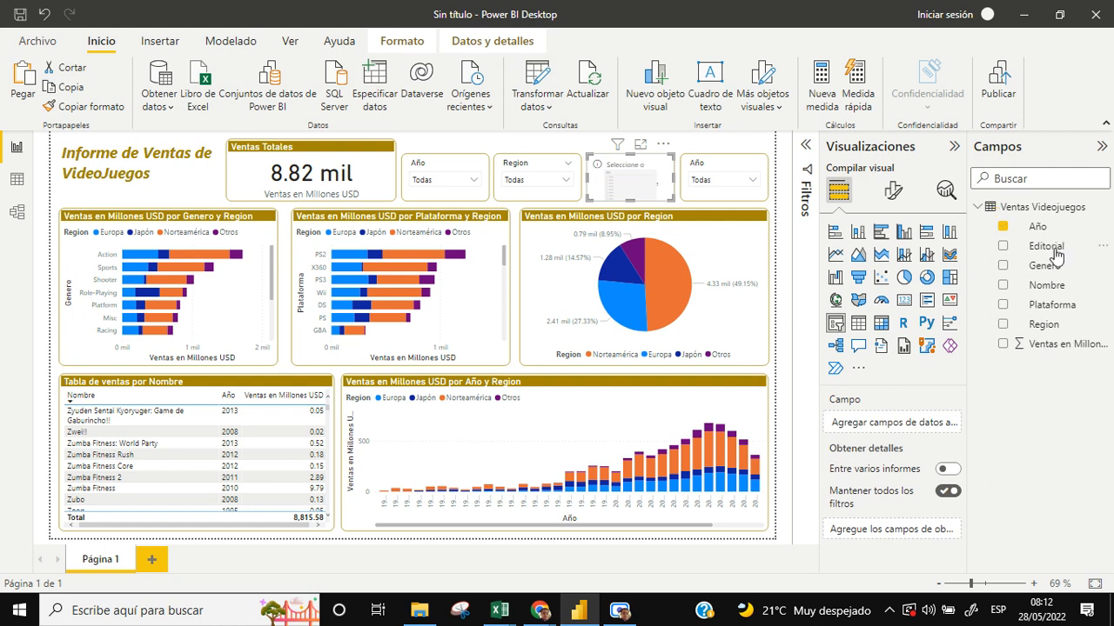
left_click(1003, 266)
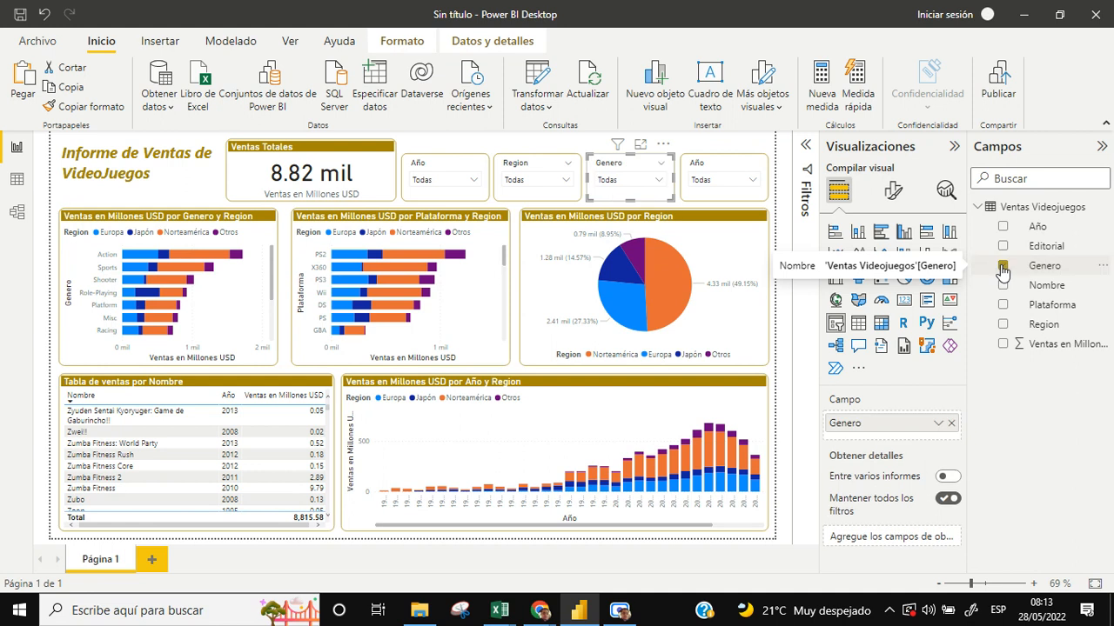
- Replace the Año field with Editorial in the fourth slicer
left_click(719, 172)
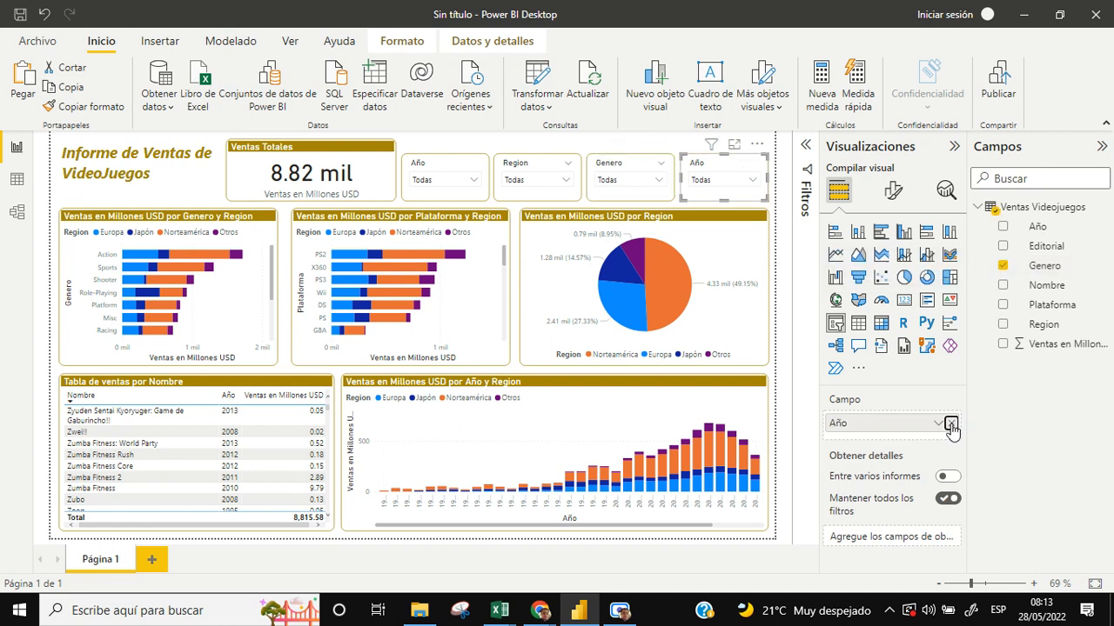
left_click(951, 425)
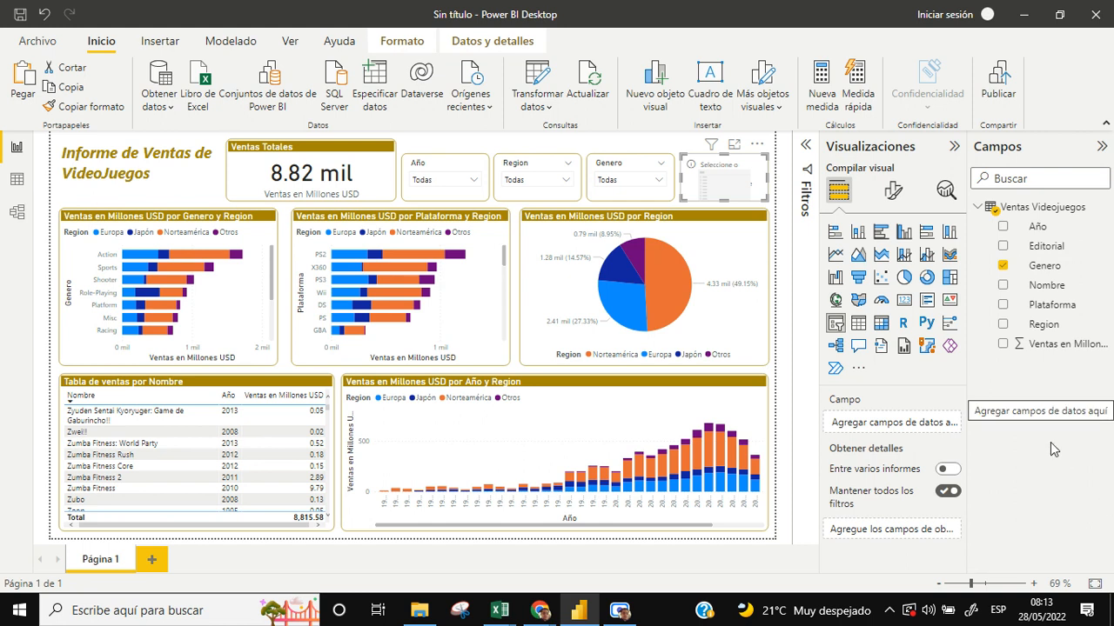
left_click(1002, 247)
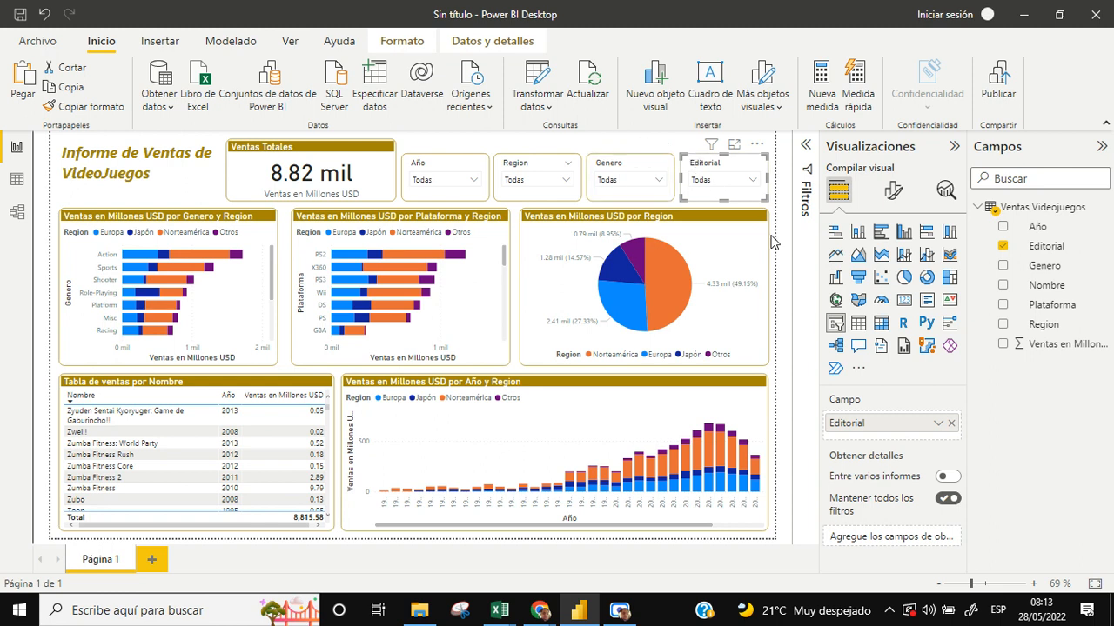
- Filter the report to Norteamérica with the Region slicer and review the visuals
left_click(565, 181)
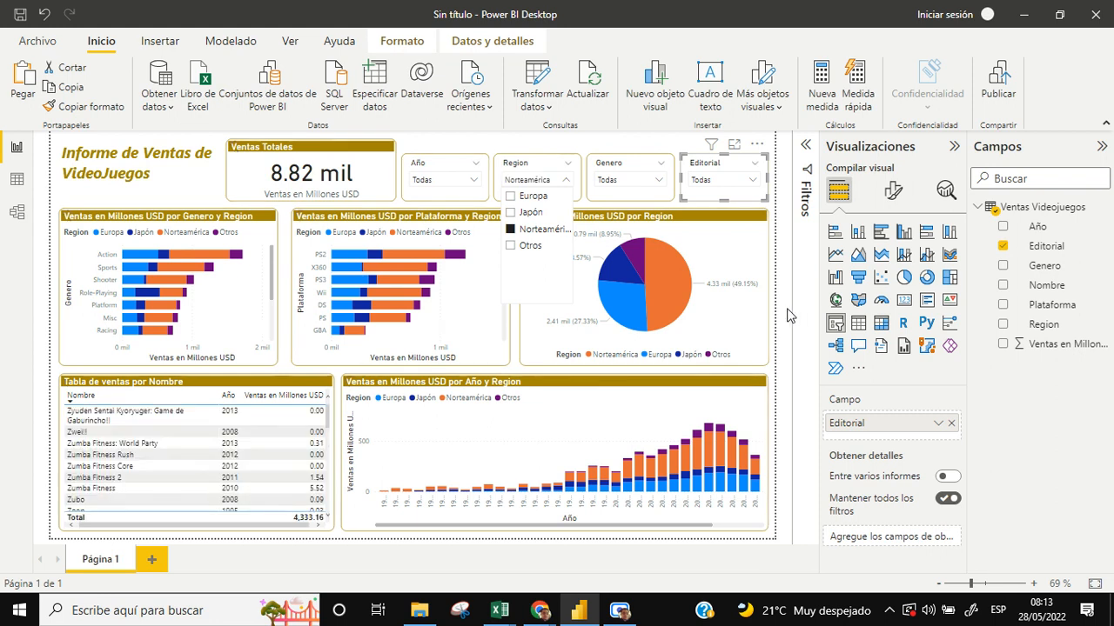
left_click(788, 315)
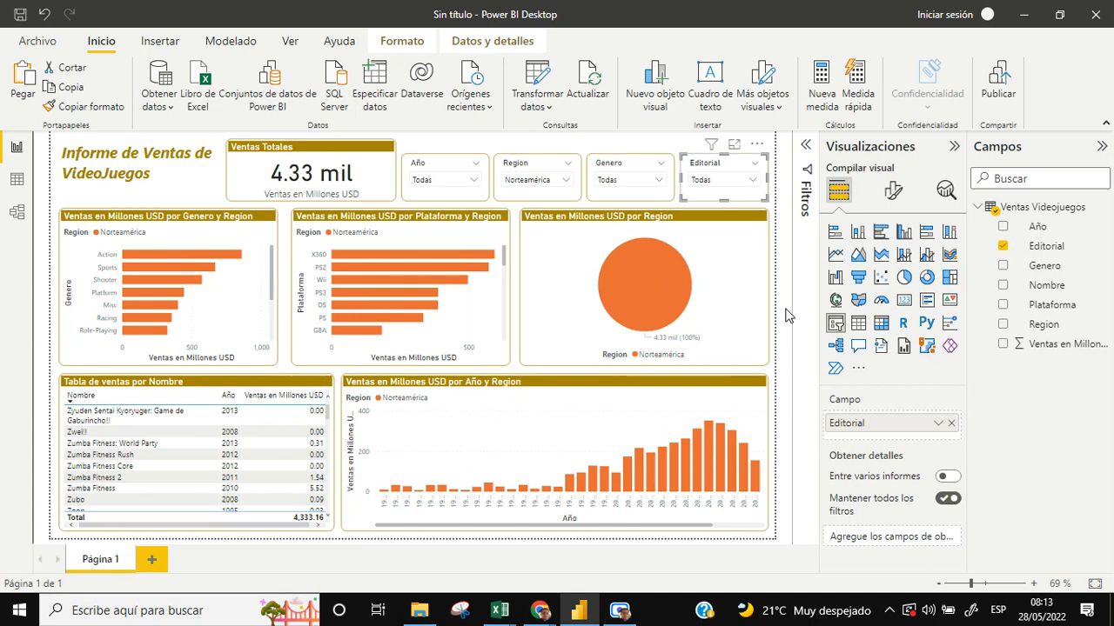
left_click(773, 177)
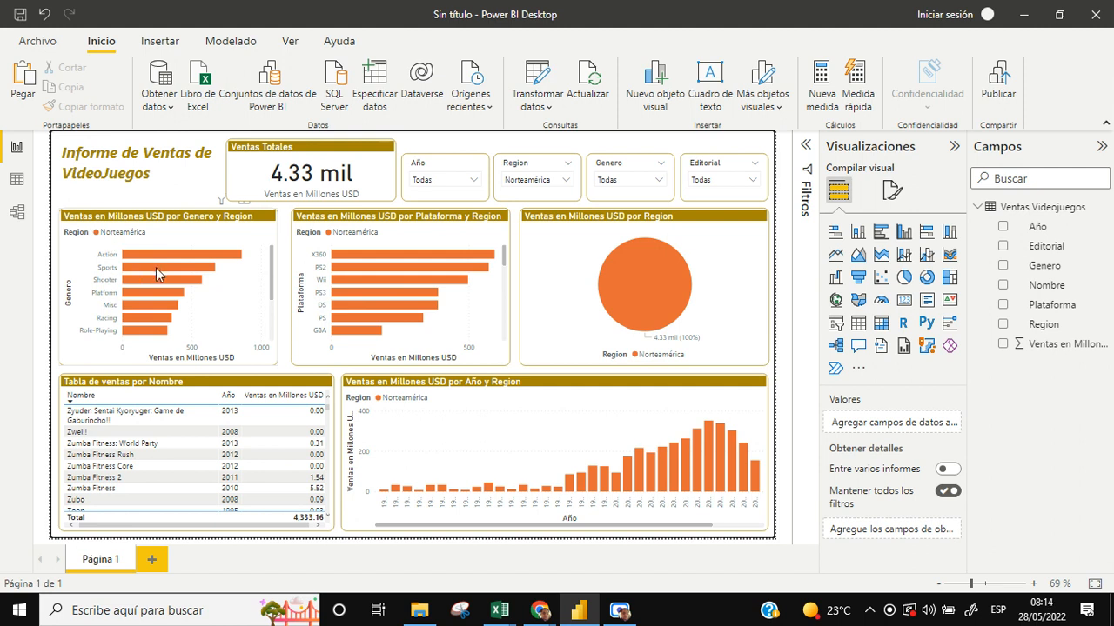
mouse_move(157, 270)
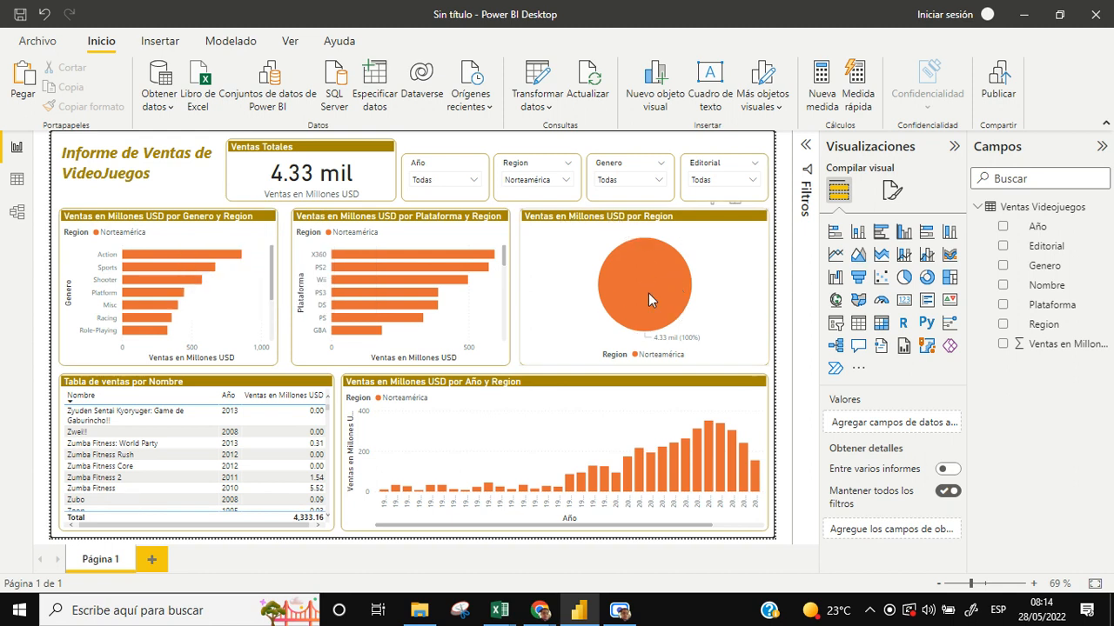
- Switch the Region slicer to Europa, add Norteamérica to the selection, and clear the region filter after reviewing the visuals
left_click(568, 180)
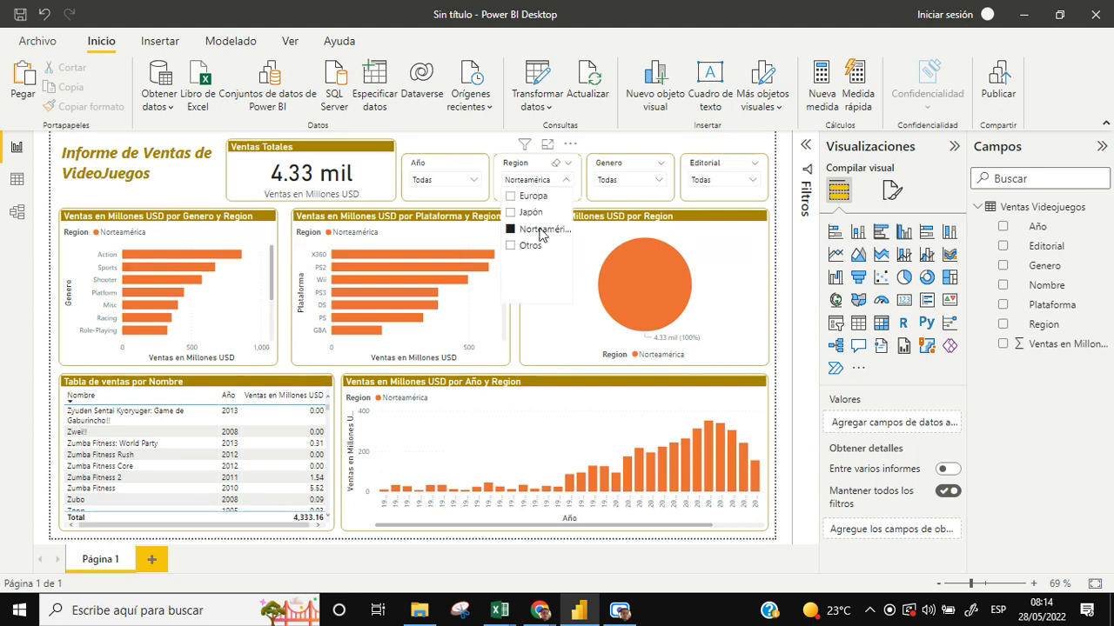
left_click(512, 198)
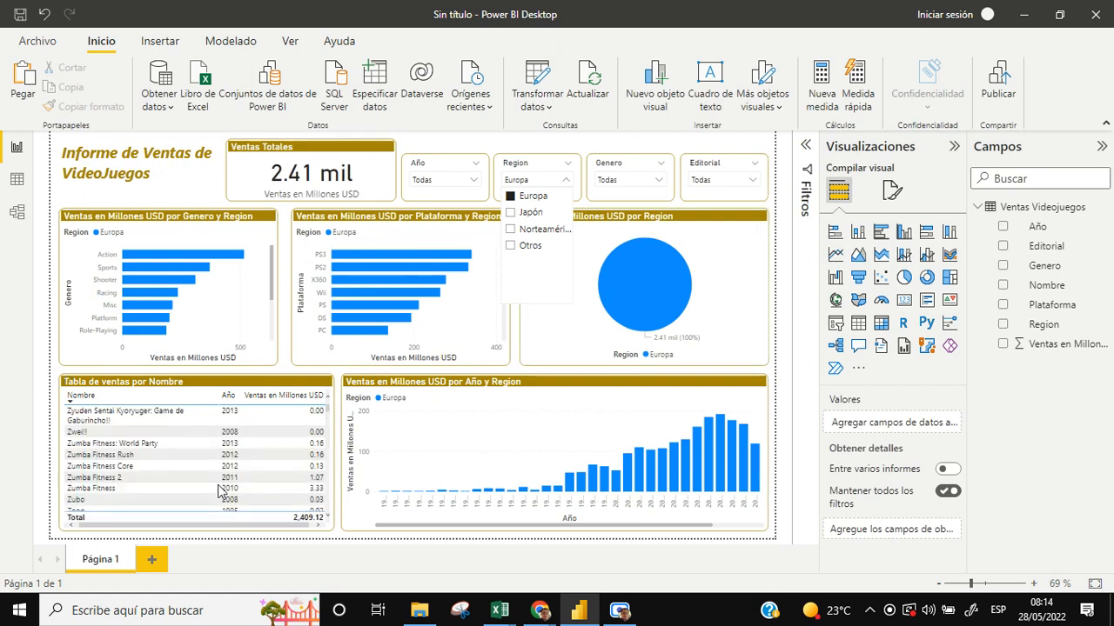
left_click(513, 231, "ctrl")
left_click(794, 289)
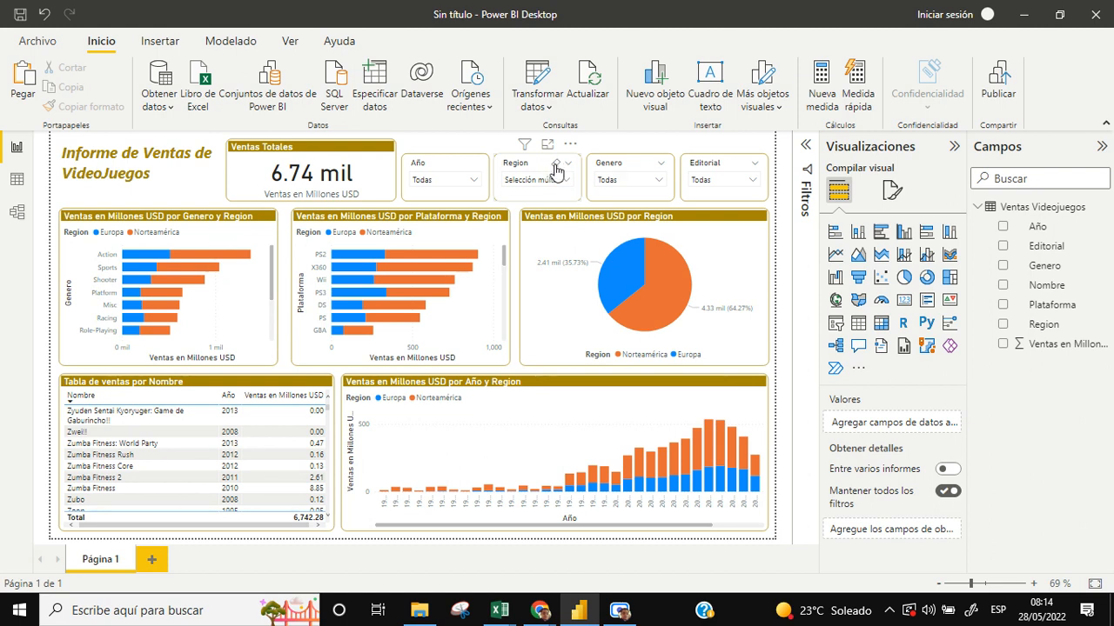
left_click(557, 166)
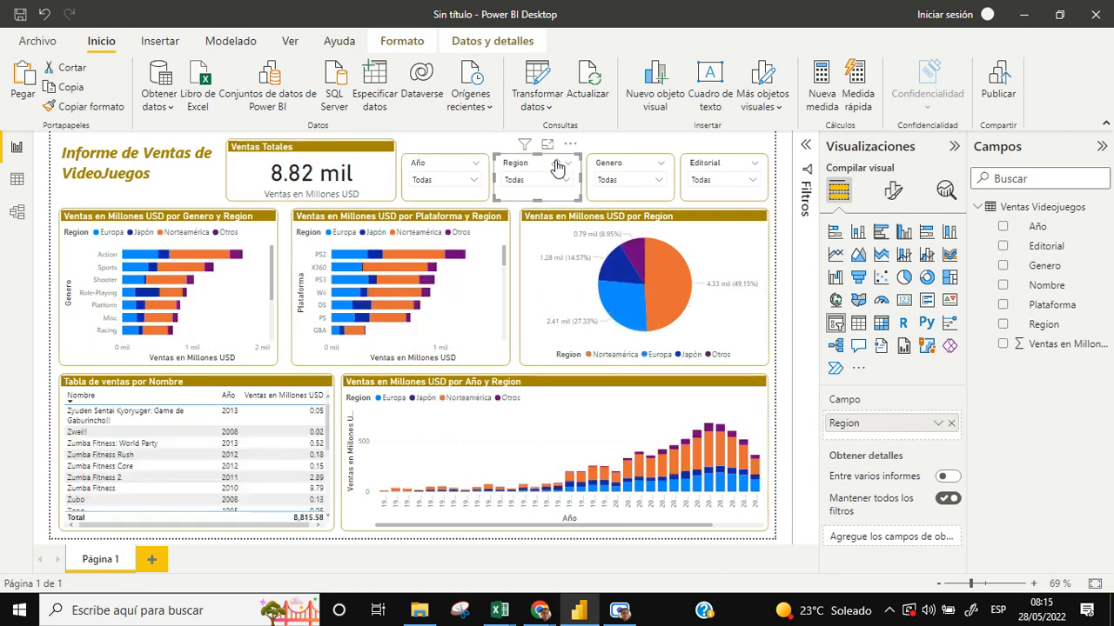
left_click(777, 233)
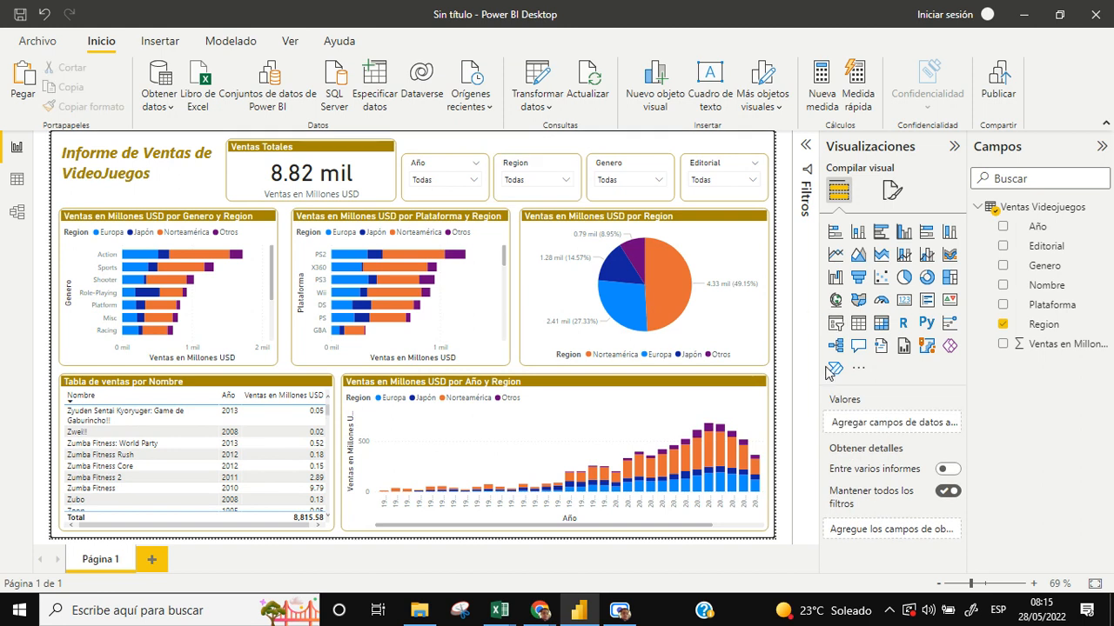
- Filter the report to the Action genre with the Genero slicer and review the updated charts
left_click(658, 184)
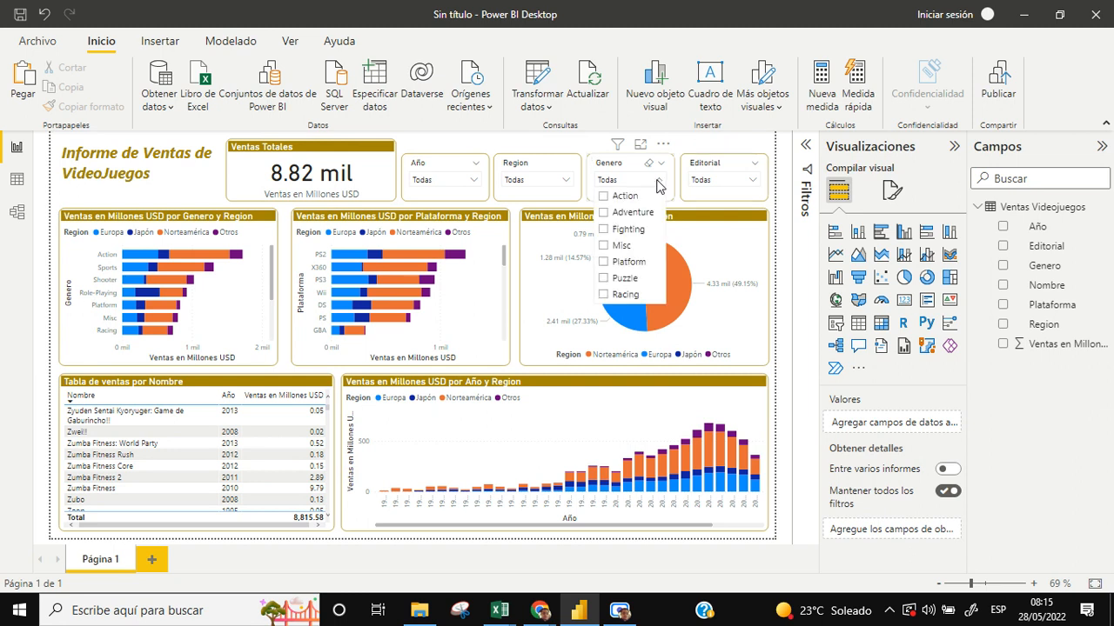
left_click(604, 197)
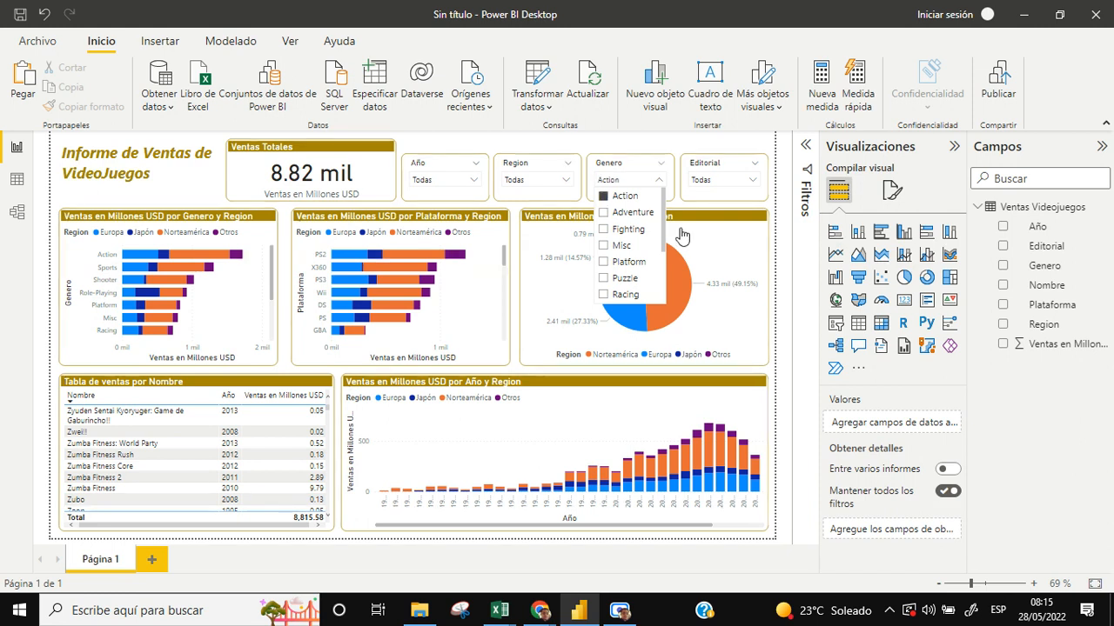
left_click(777, 267)
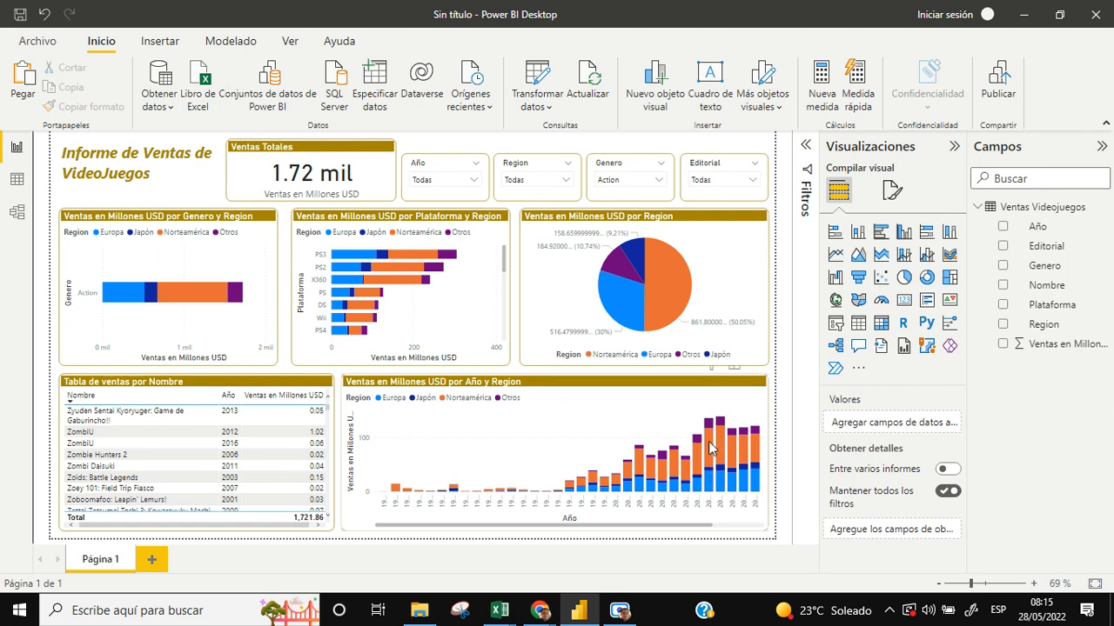
mouse_move(708, 442)
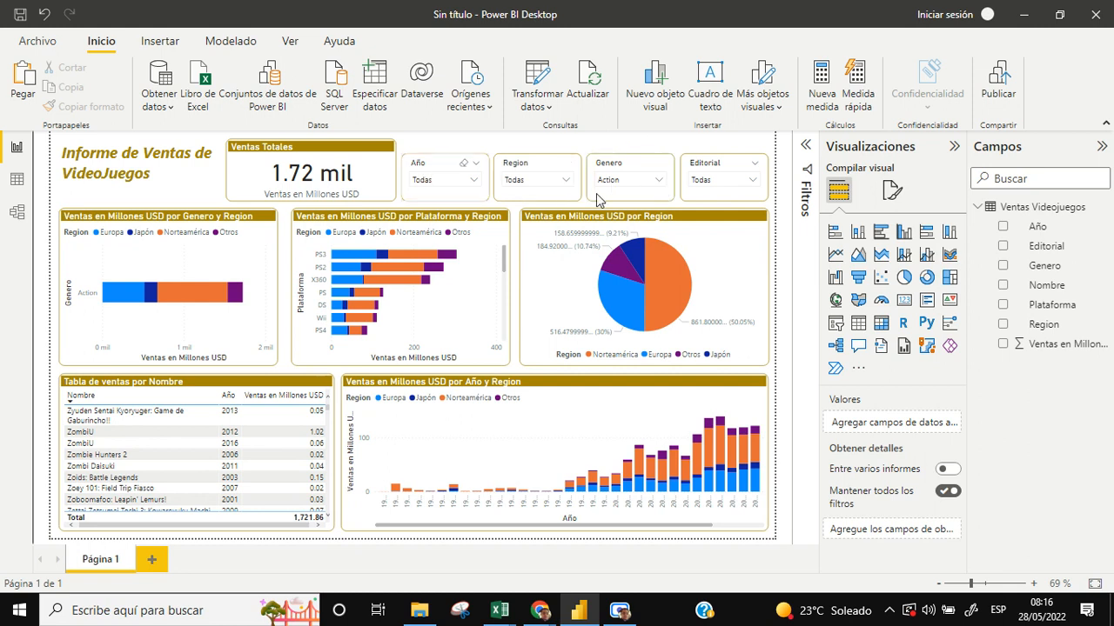
- Filter the report to the year 2009 with the Año slicer
left_click(473, 181)
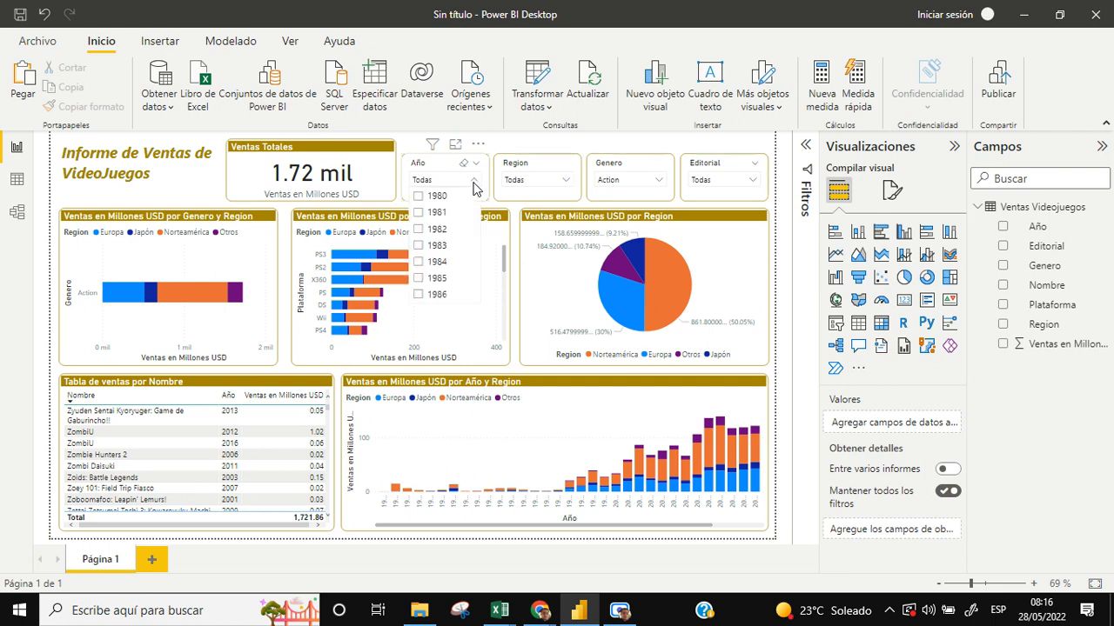
scroll(426, 248, "down", 8)
scroll(428, 258, "down", 1)
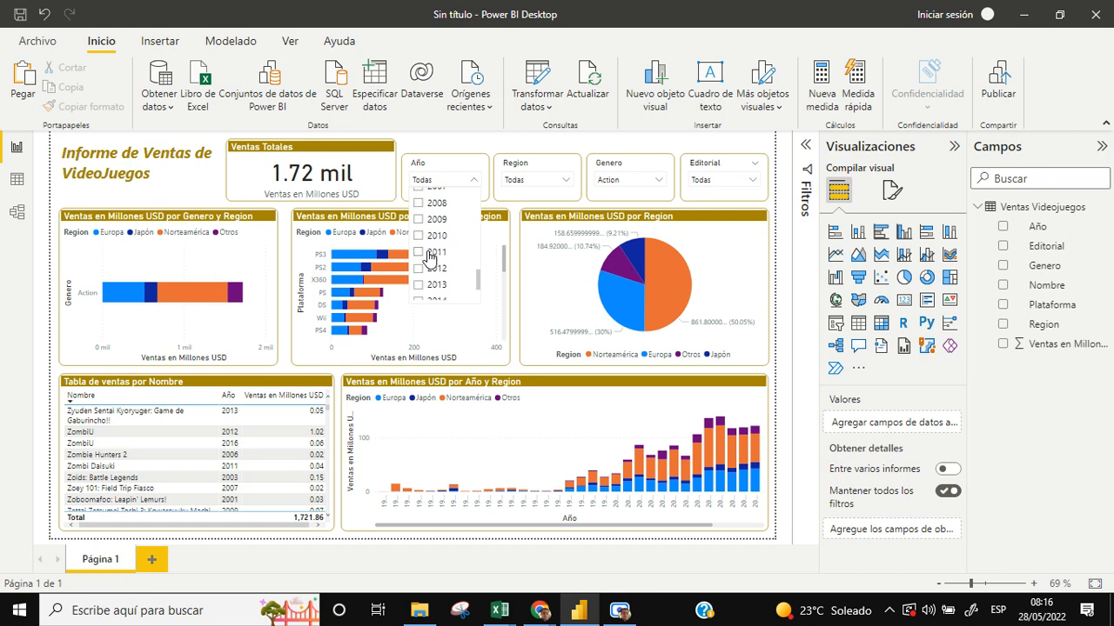
left_click(419, 221)
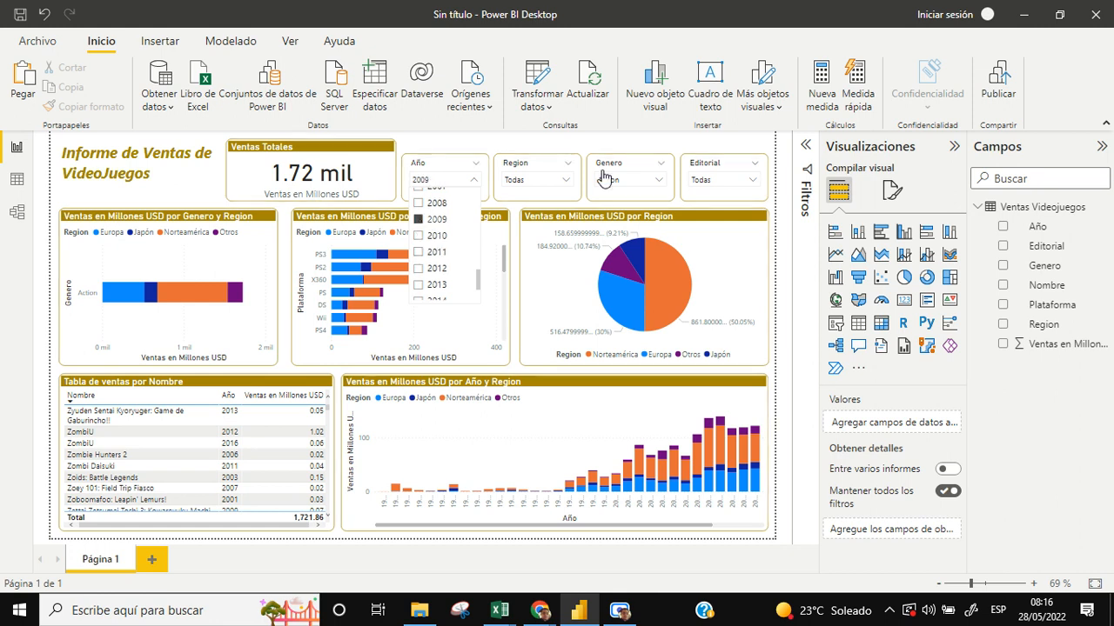
left_click(774, 246)
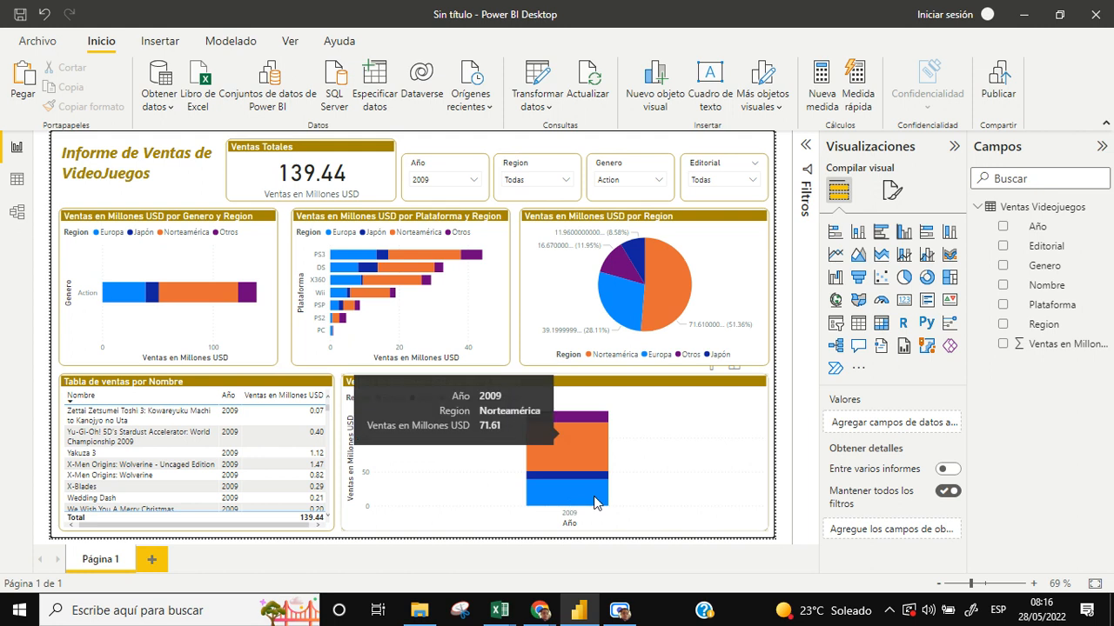
- Add 2010 to the Año slicer selection alongside 2009 and review the updated visuals
left_click(471, 183)
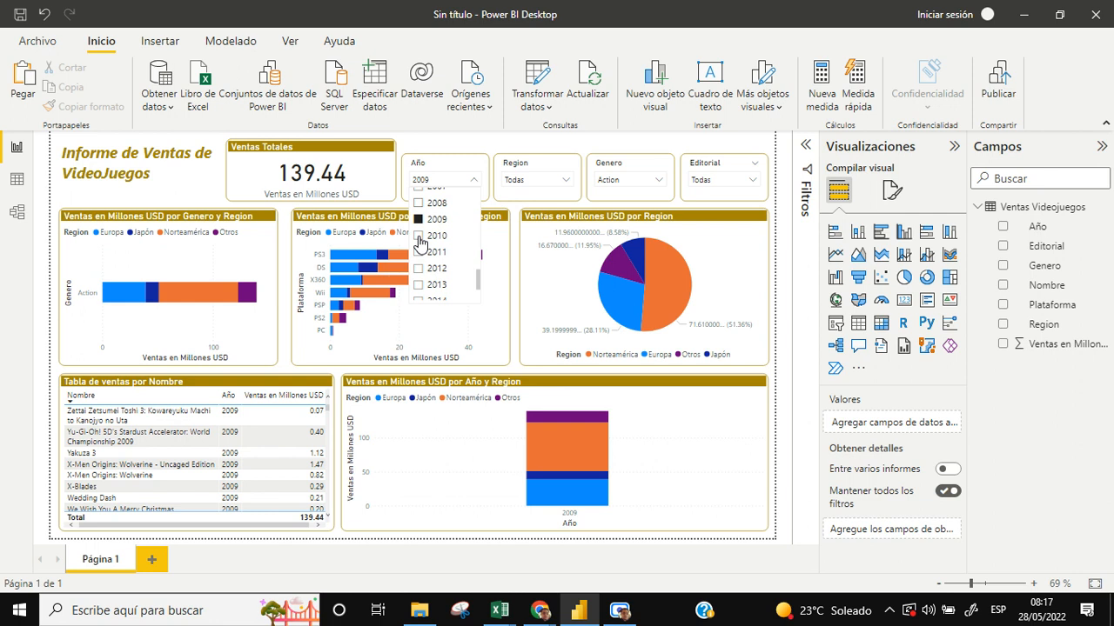
left_click(418, 237)
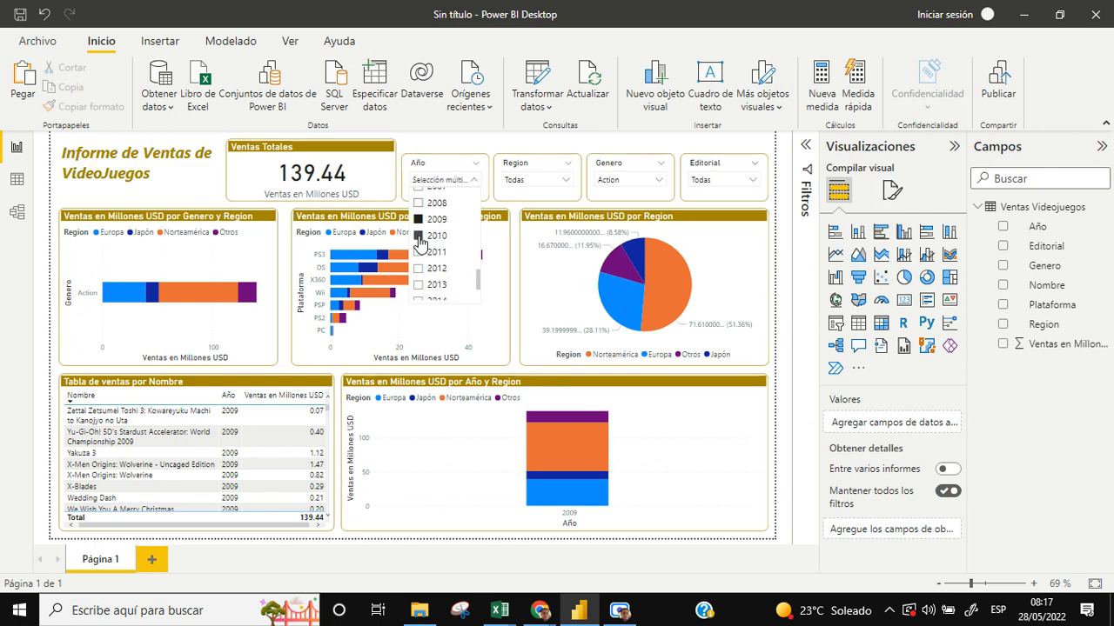
left_click(777, 339)
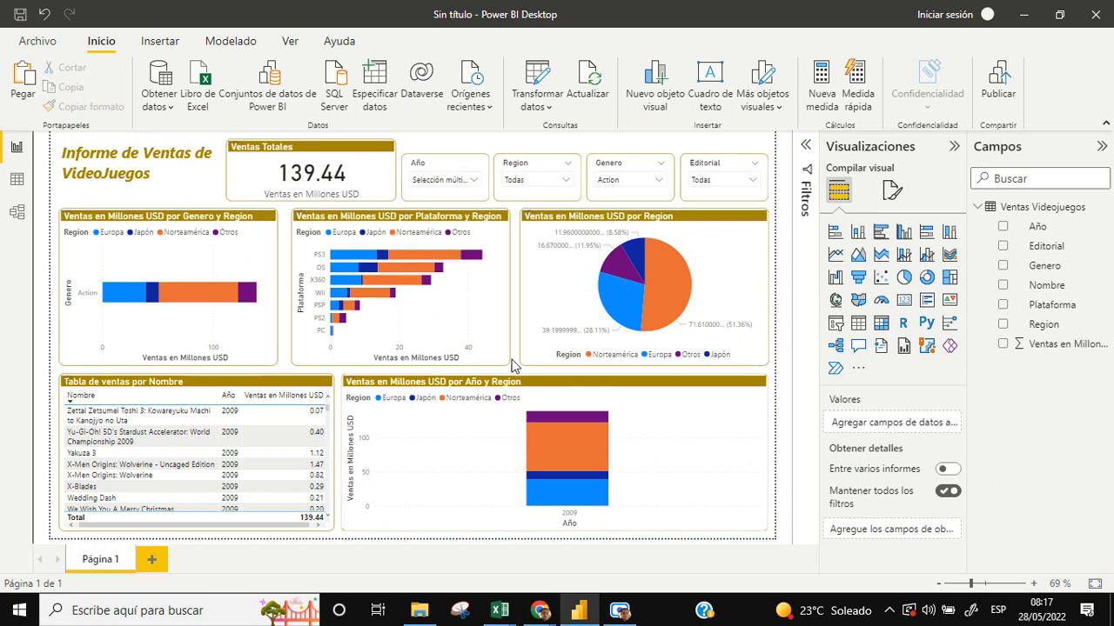
left_click(474, 180)
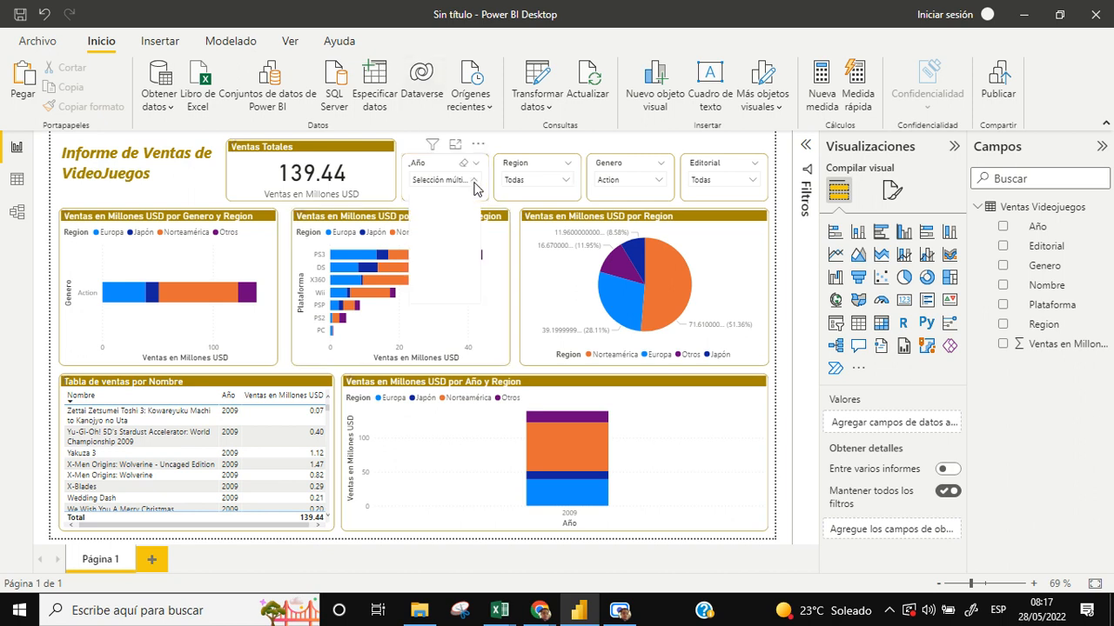
left_click(775, 316)
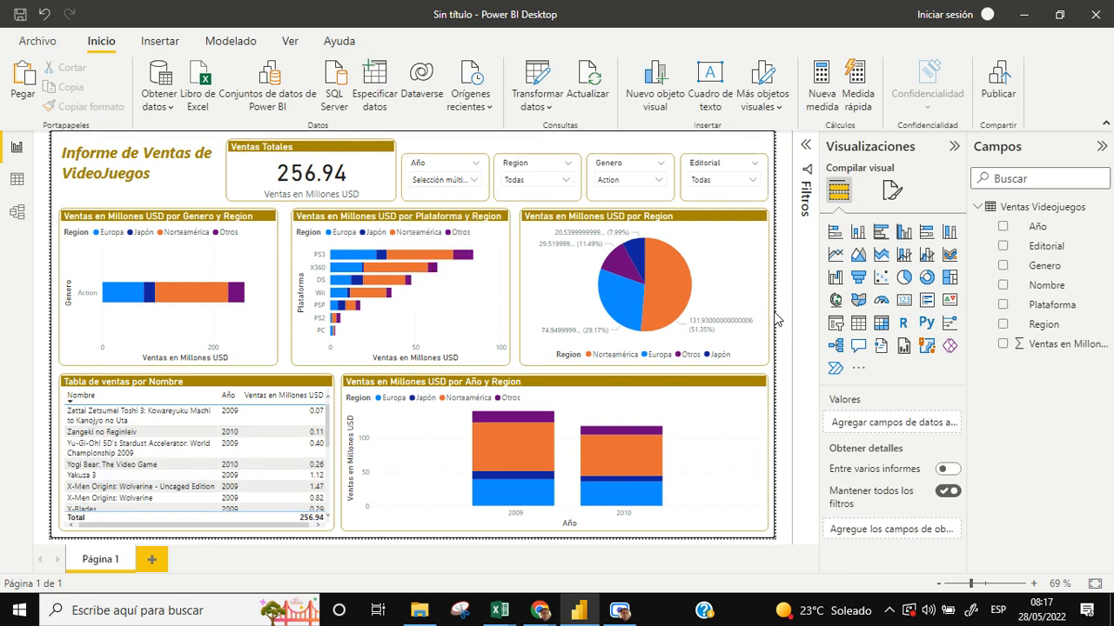
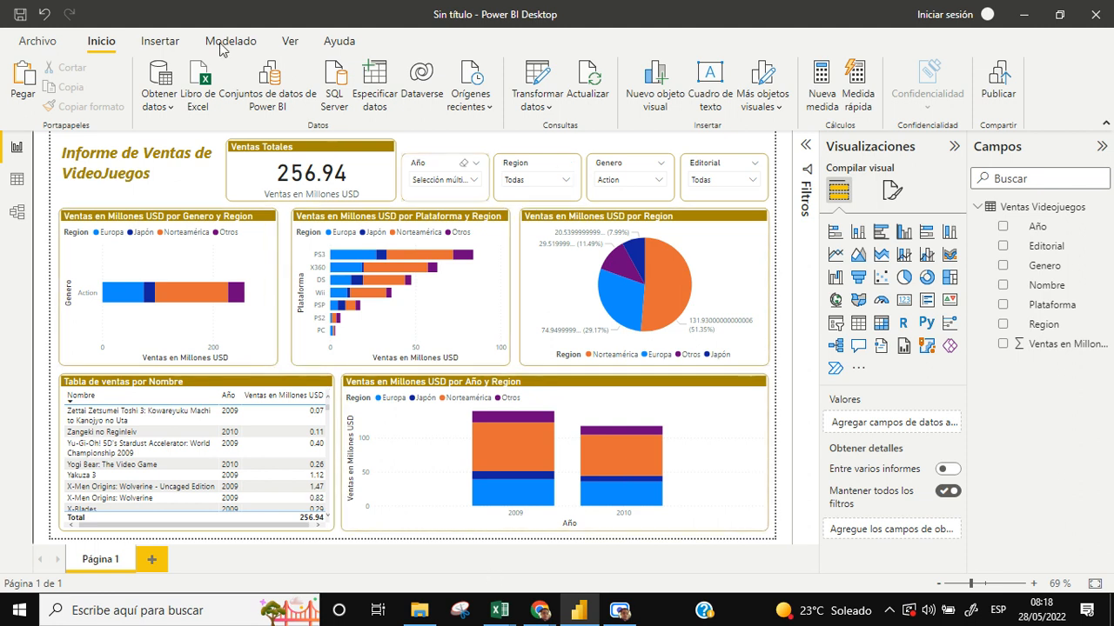
- Apply the dark Innovación theme to the whole report
left_click(290, 43)
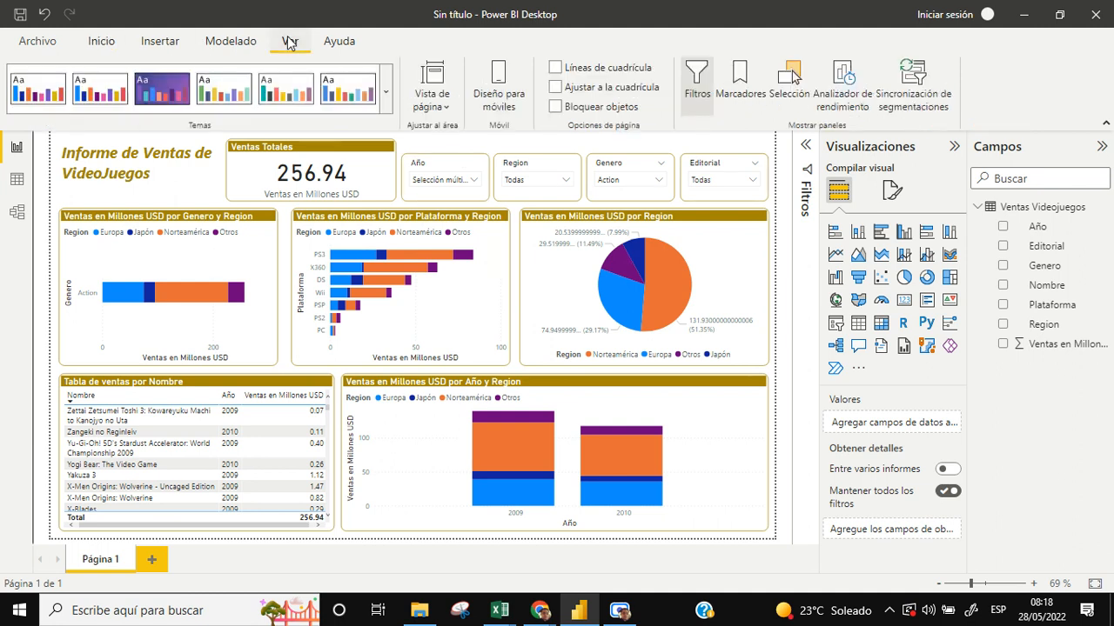
left_click(385, 103)
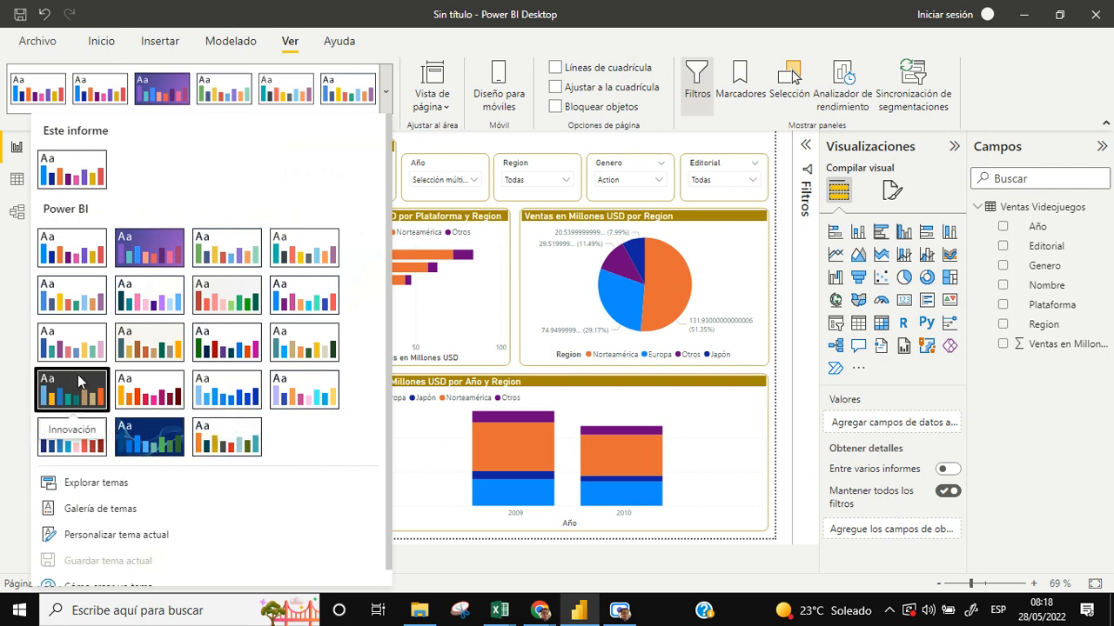
key("Escape")
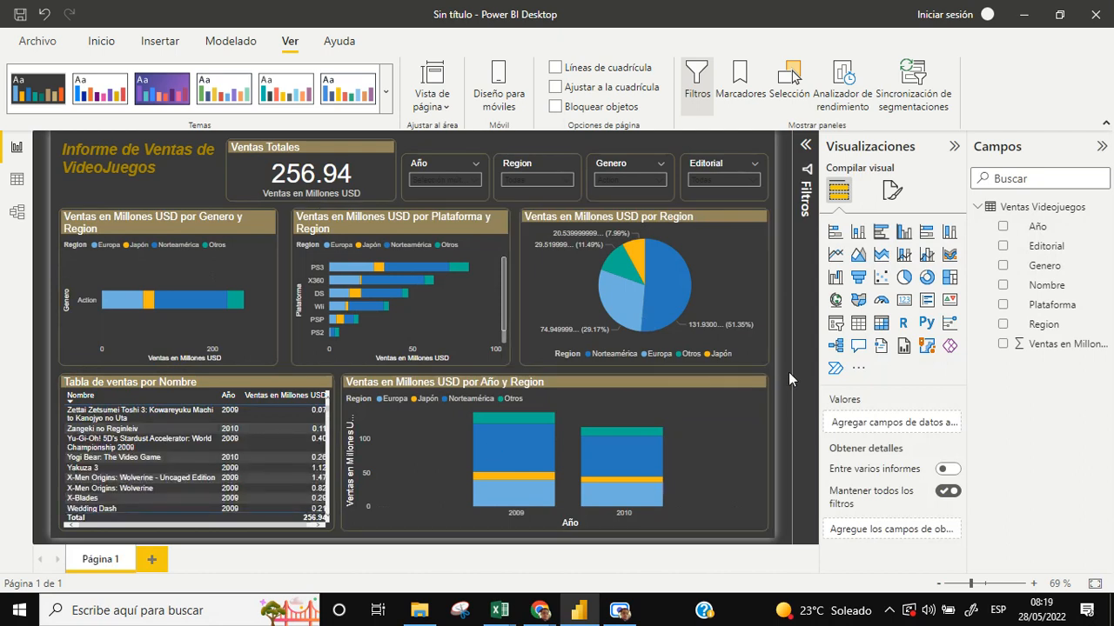
left_click(389, 103)
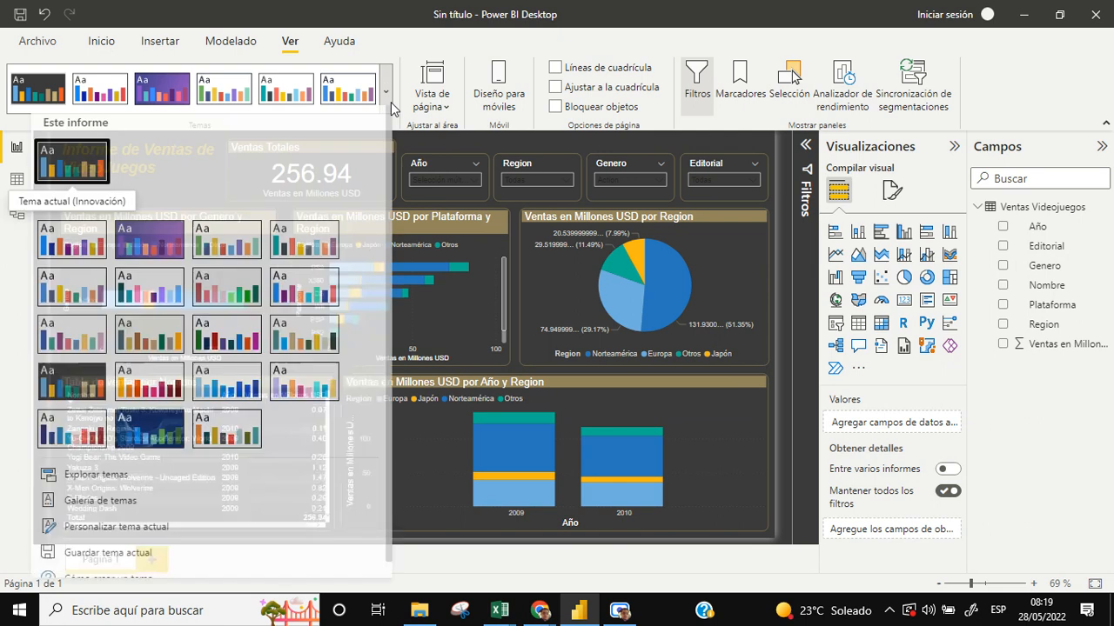
left_click(802, 287)
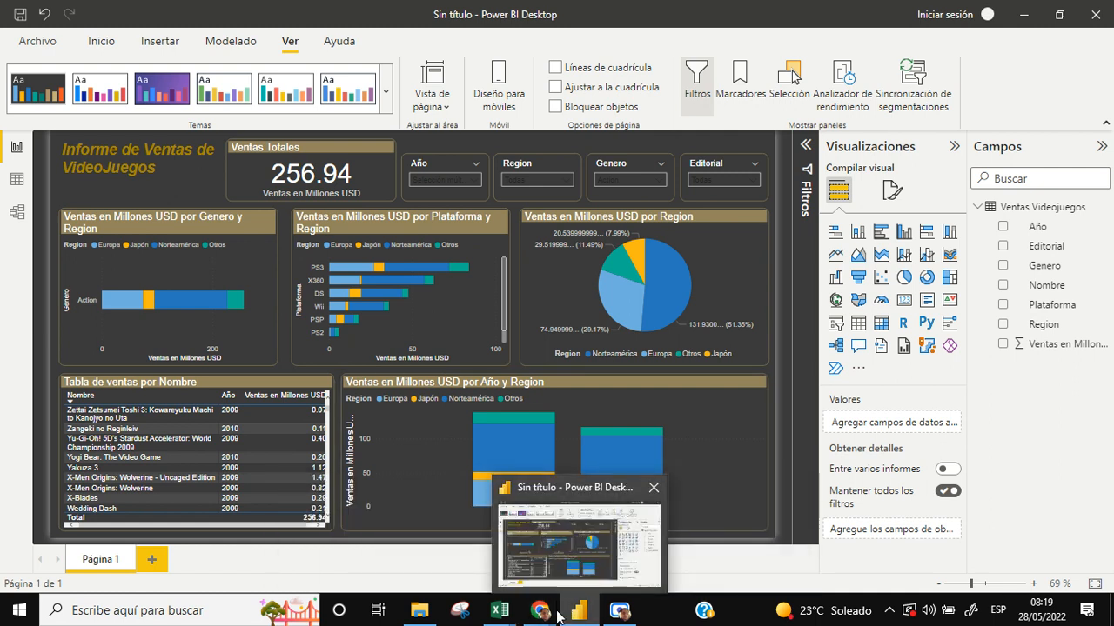
mouse_move(547, 614)
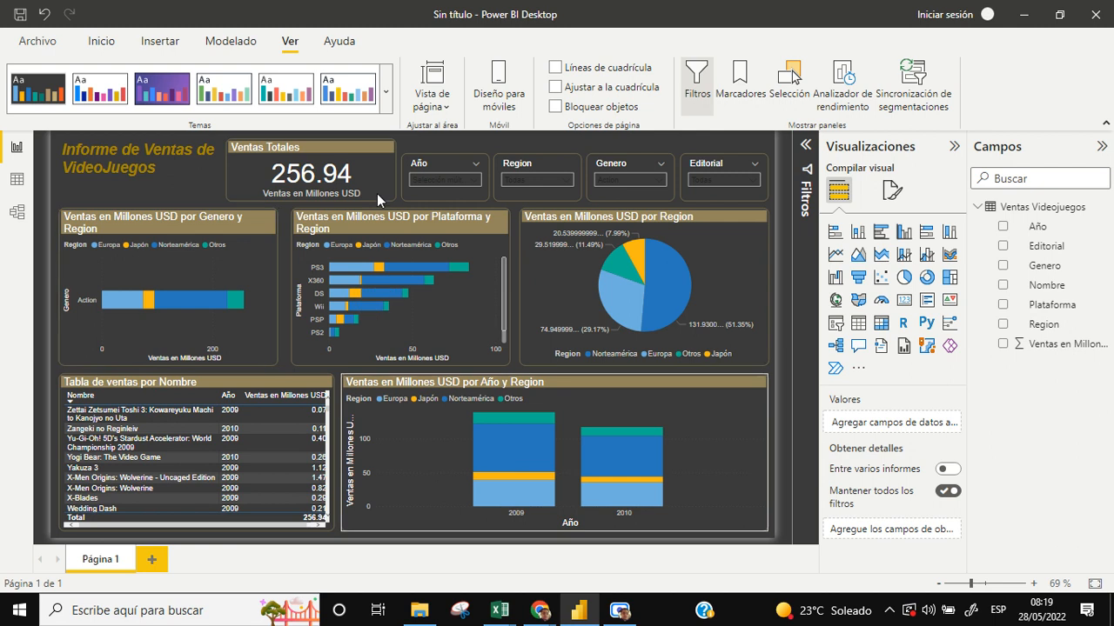
- Save the report as Prueba3.pbix in the PoweBI documents folder
left_click(35, 43)
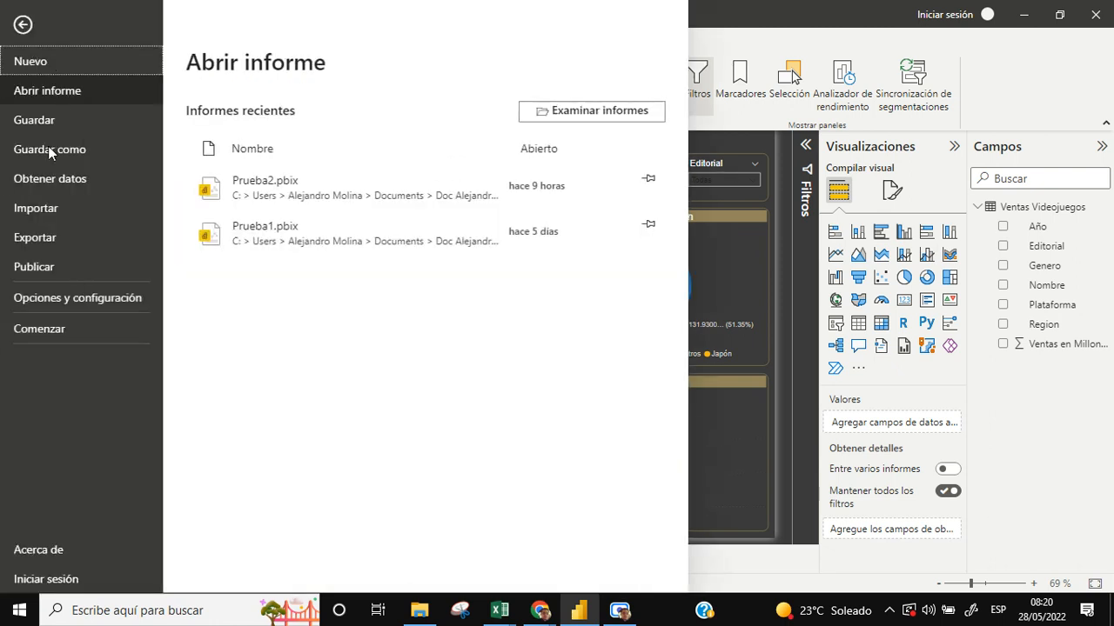
left_click(50, 152)
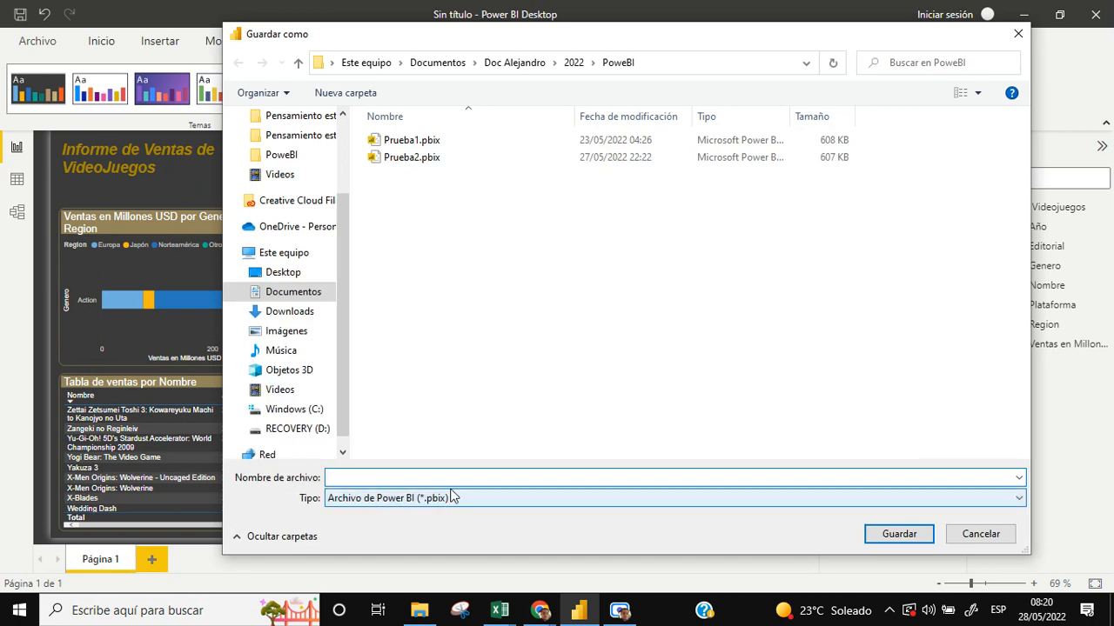
left_click(396, 159)
double_click(363, 478)
left_click_drag(365, 477, 359, 478)
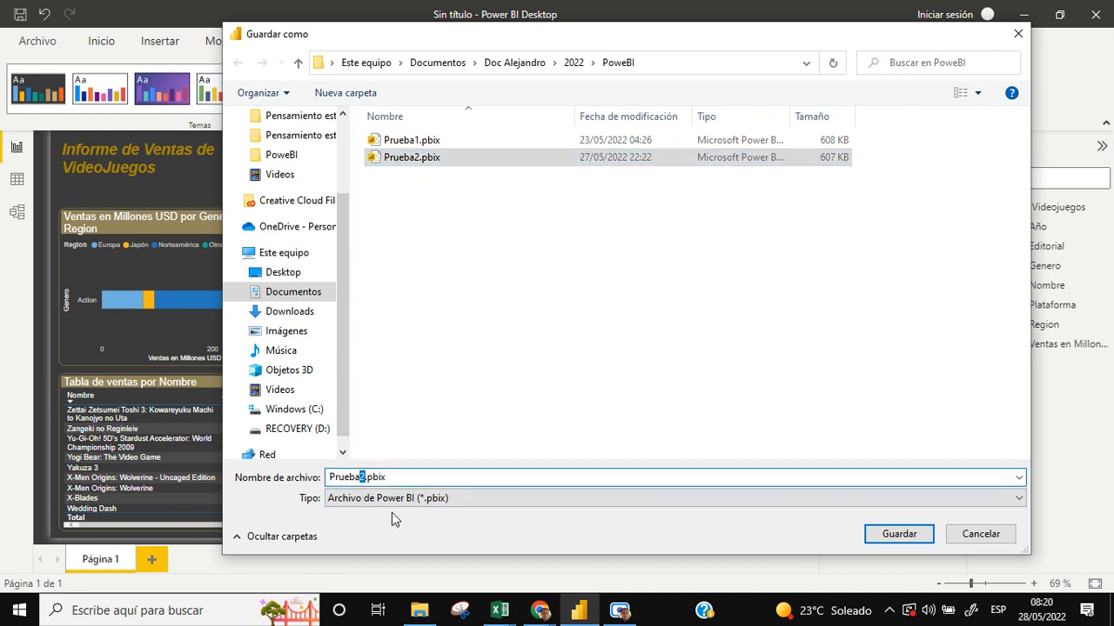
type("3")
left_click(889, 539)
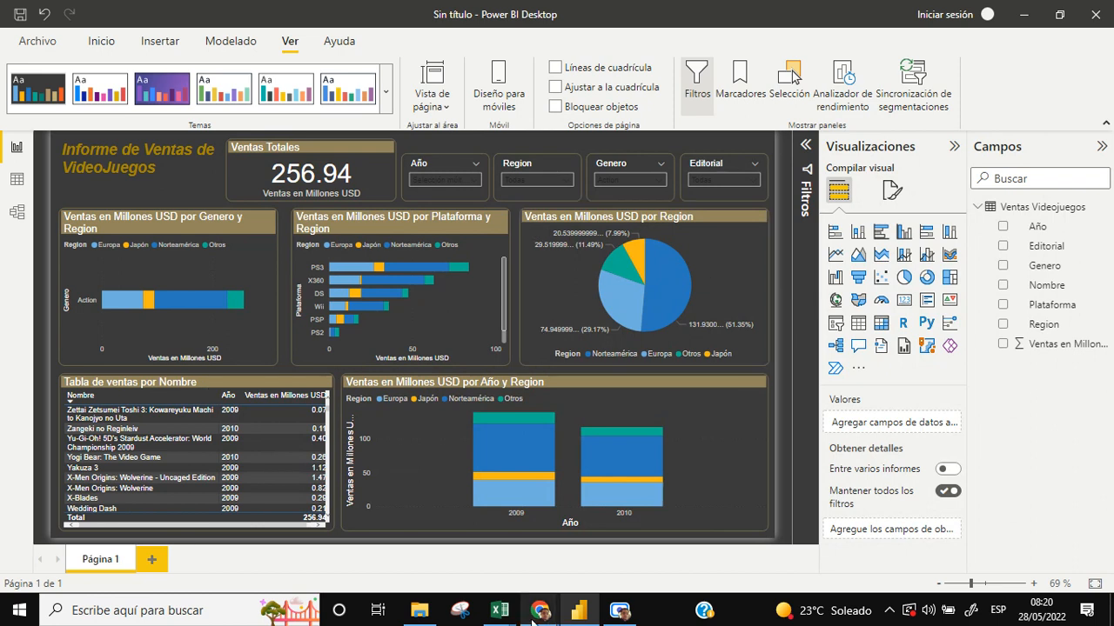
- Switch to the Google Meet call in Chrome to check it, and return to the Power BI report
mouse_move(540, 609)
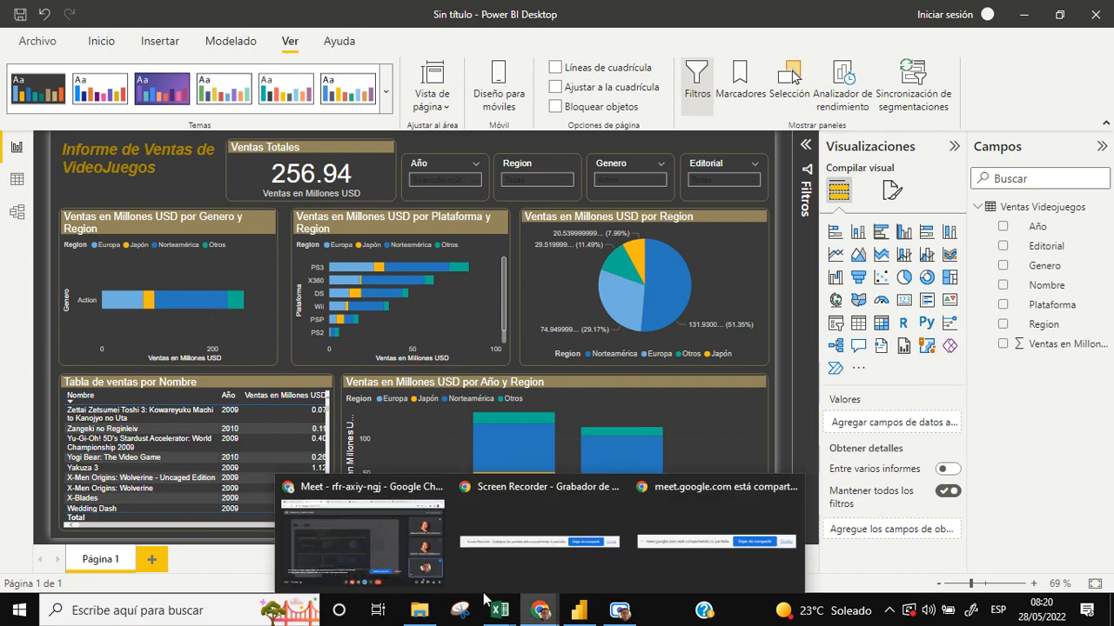
left_click(340, 562)
mouse_move(579, 609)
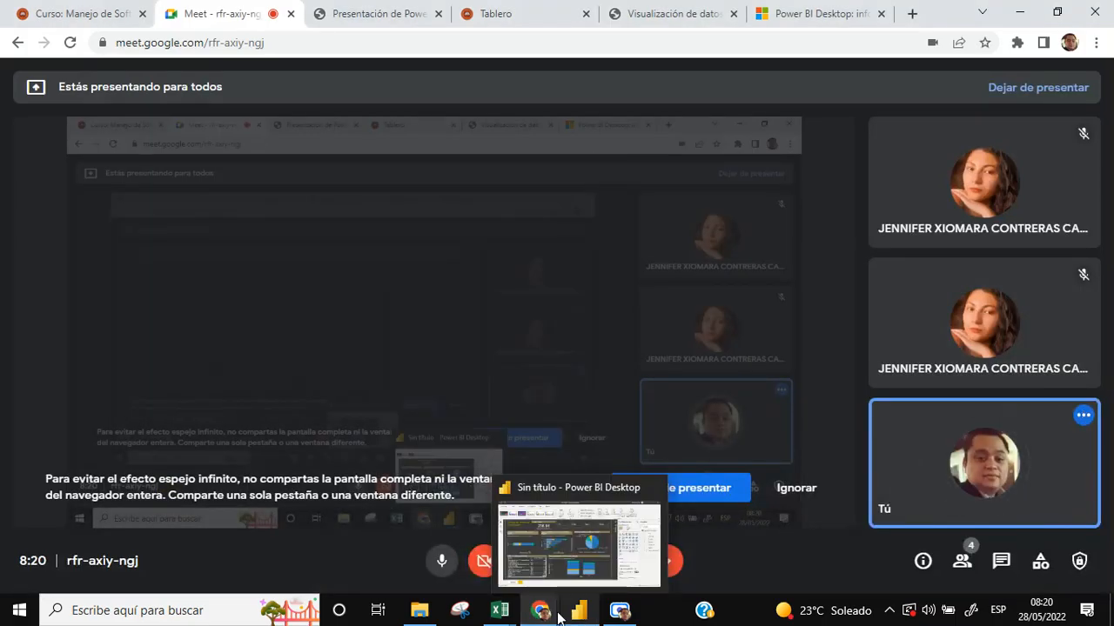
mouse_move(543, 620)
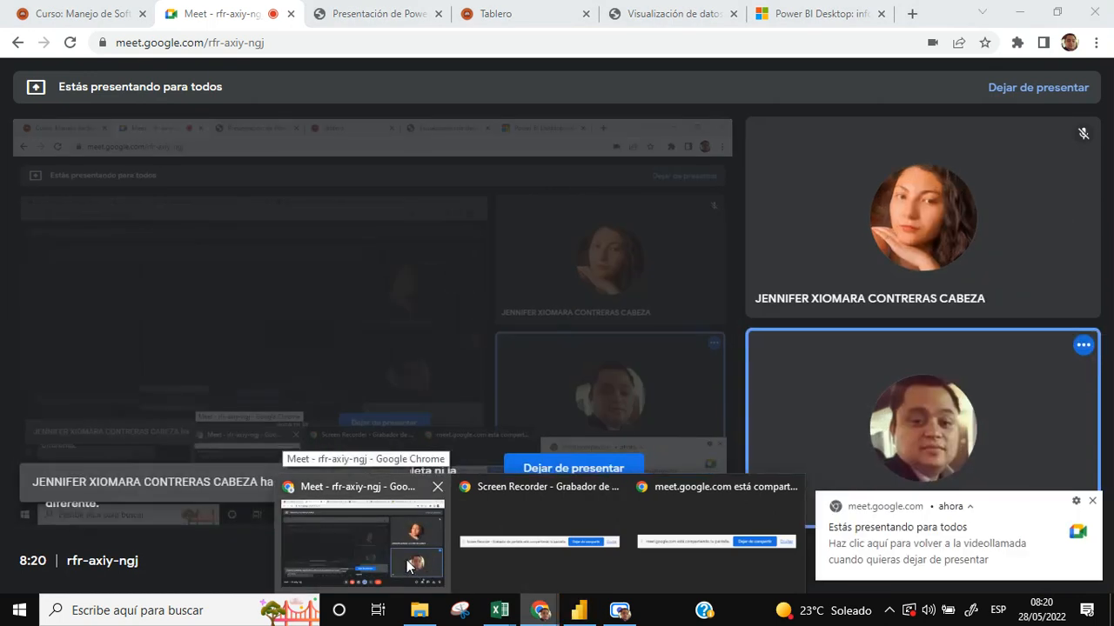
left_click(578, 610)
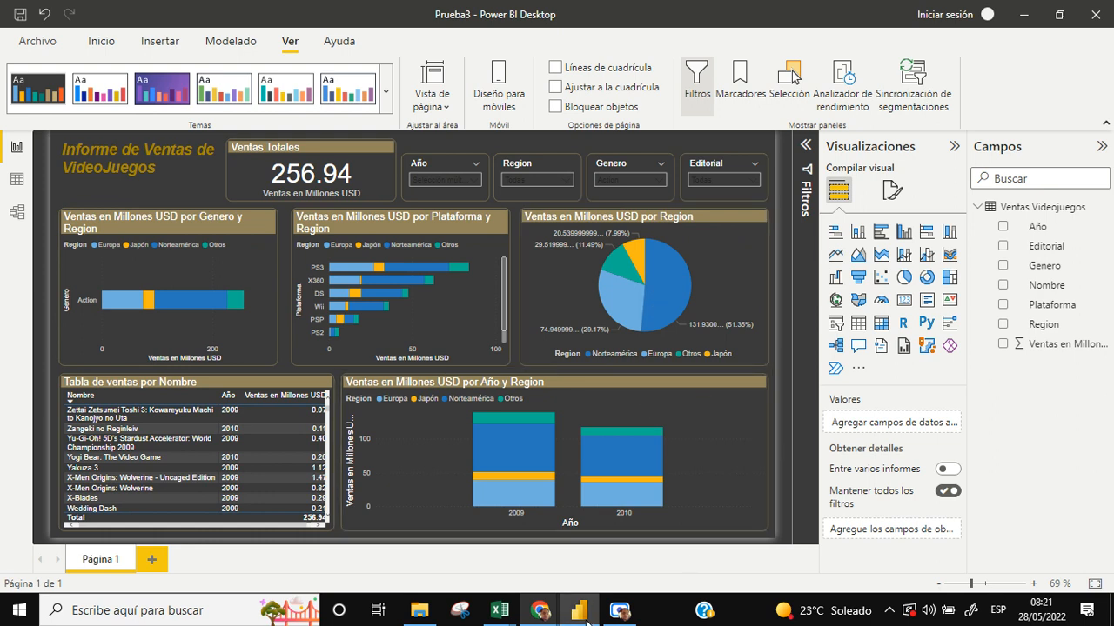
mouse_move(587, 619)
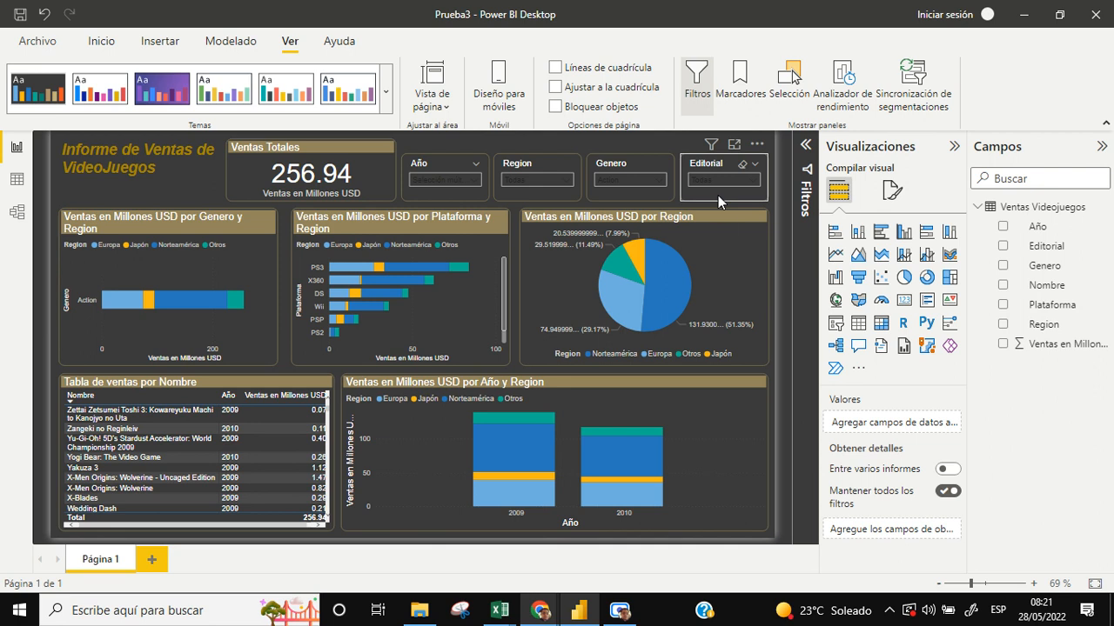
left_click(726, 280)
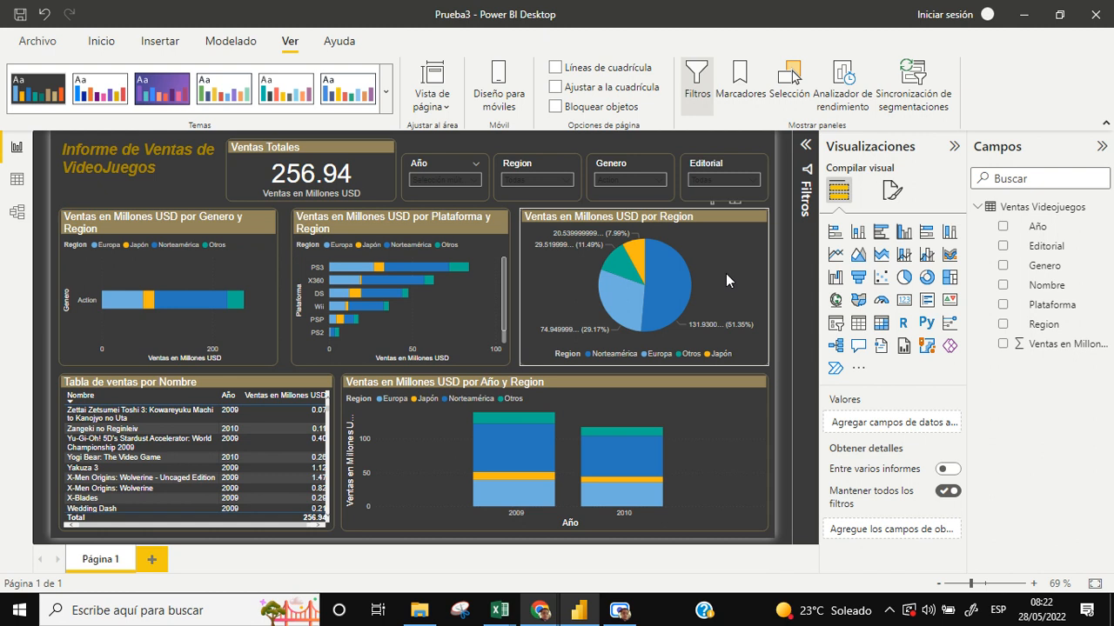
left_click(714, 492)
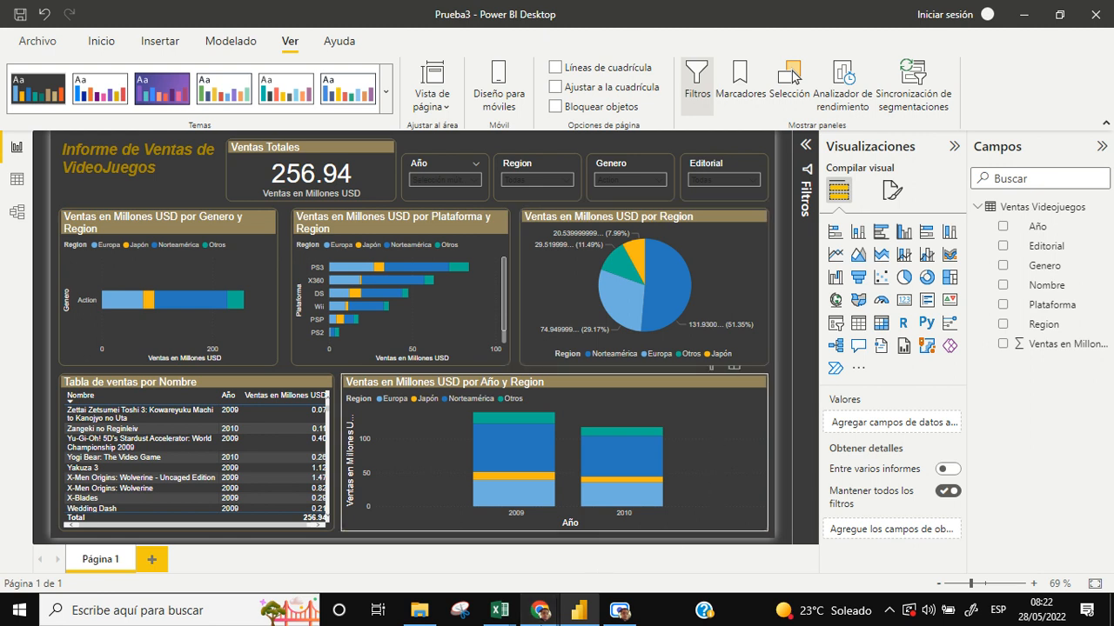
- Bring up the Google Meet call window in Chrome from the Power BI report
mouse_move(542, 613)
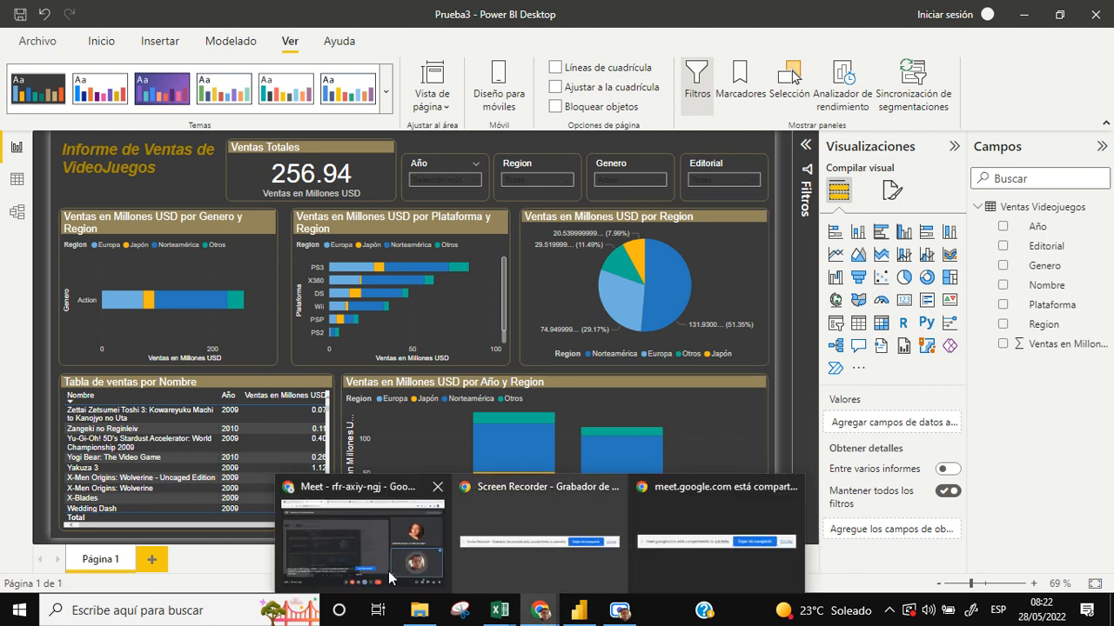
left_click(369, 557)
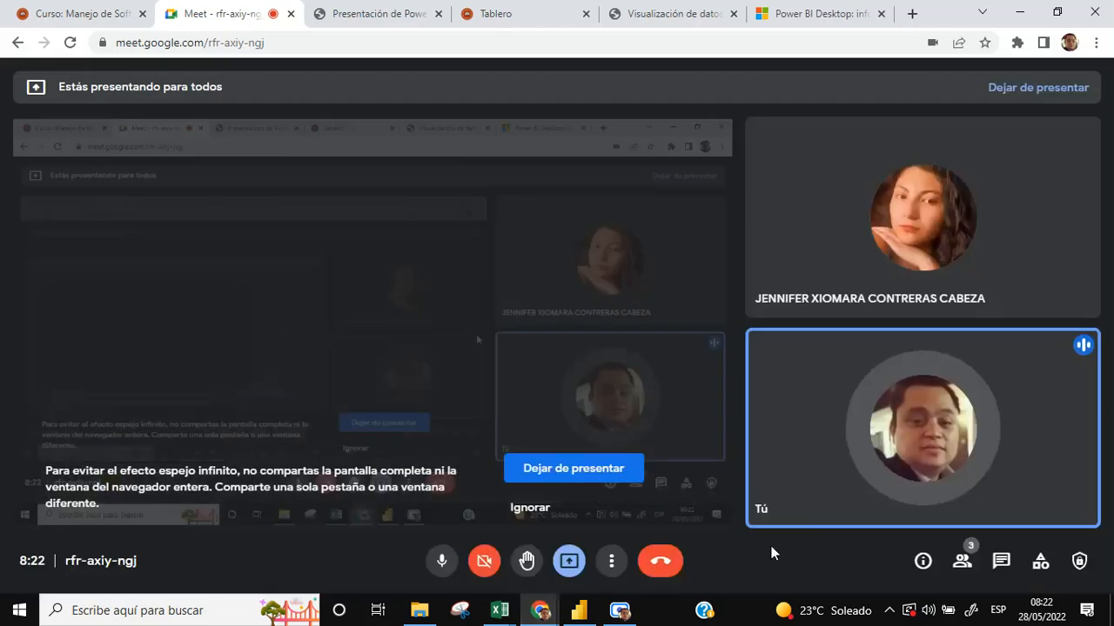
left_click(620, 610)
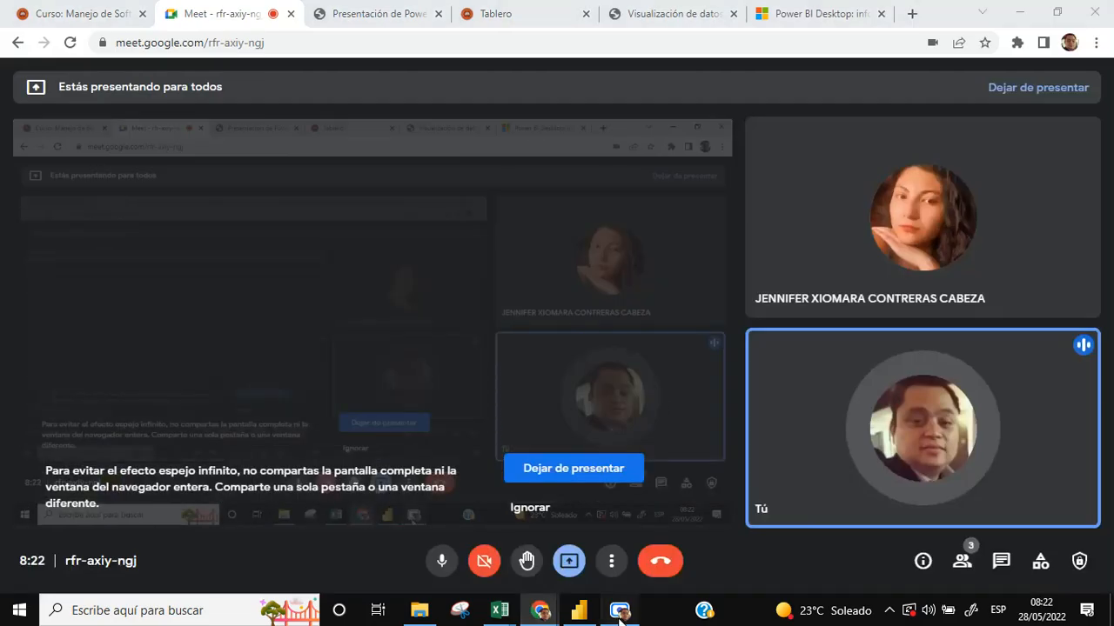